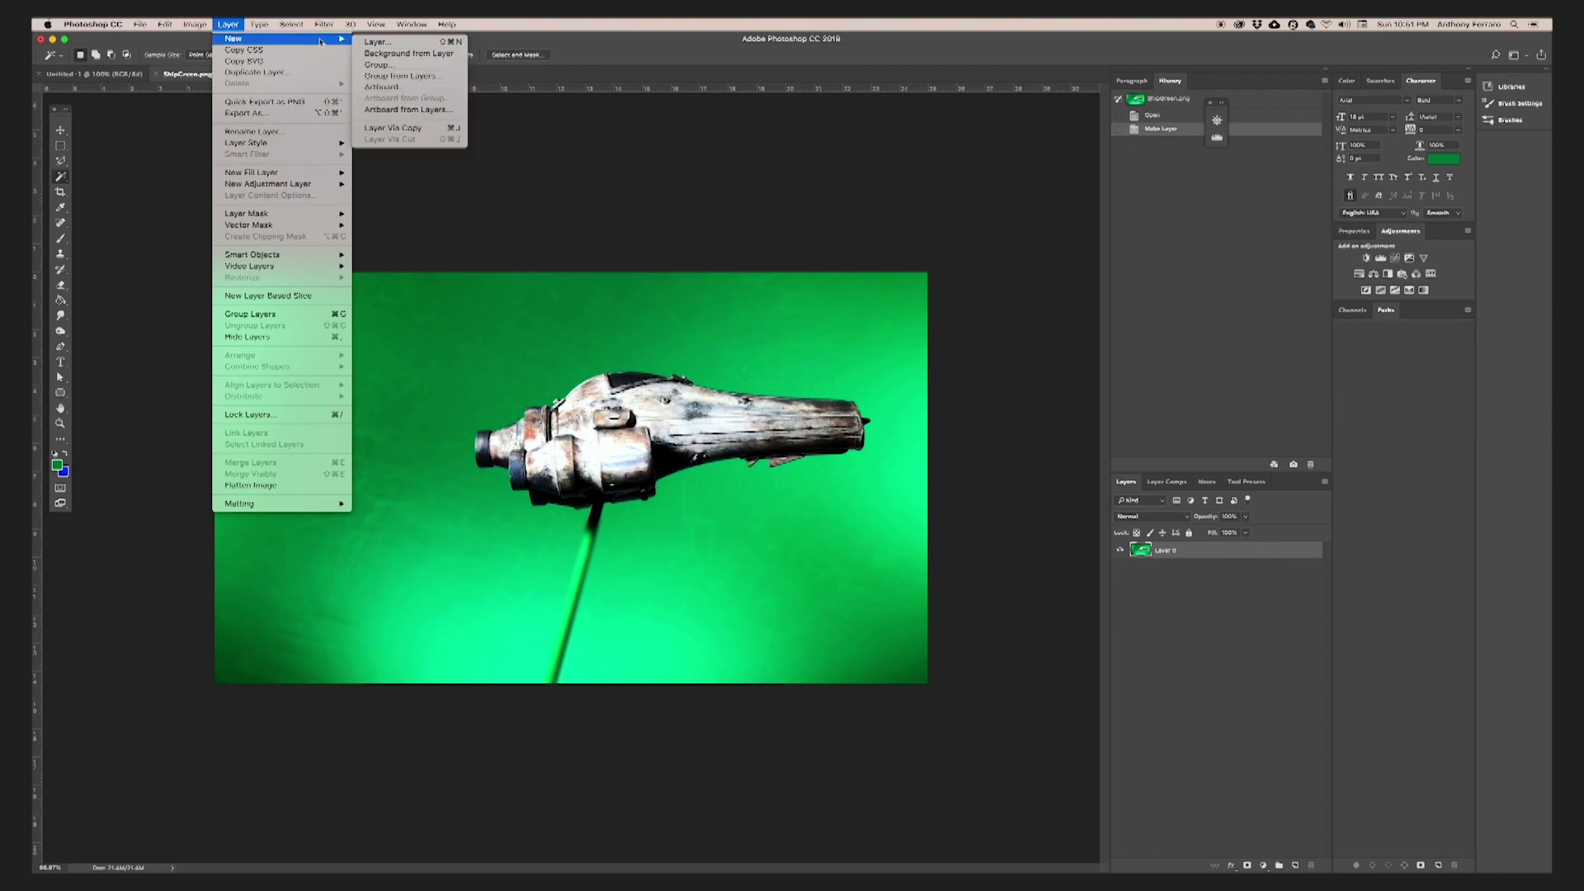
Create a new layer and place it beneath the ship layer
{"action": "key", "text": "Return"}
{"action": "left_click_drag", "start_coordinate": [1184, 573], "coordinate": [1186, 577]}
Try to remove the green backdrop around the ship by clearing Magic Wand selections, and revert to the state before the first selection
{"action": "left_click", "coordinate": [564, 362]}
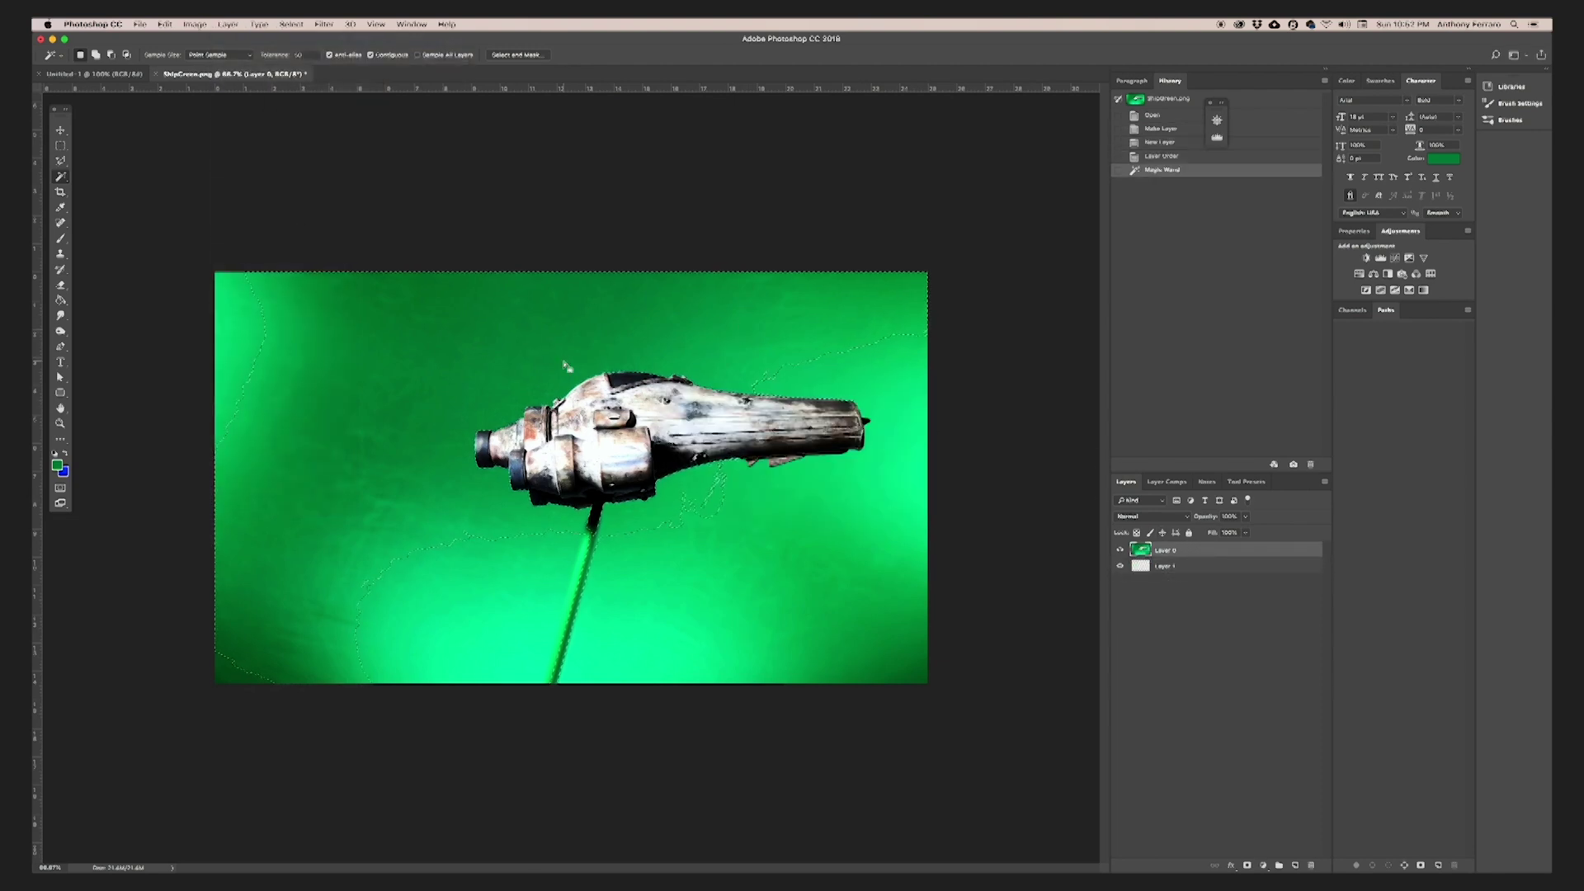
{"action": "key", "text": "Delete"}
{"action": "left_click", "coordinate": [833, 562]}
{"action": "key", "text": "Delete"}
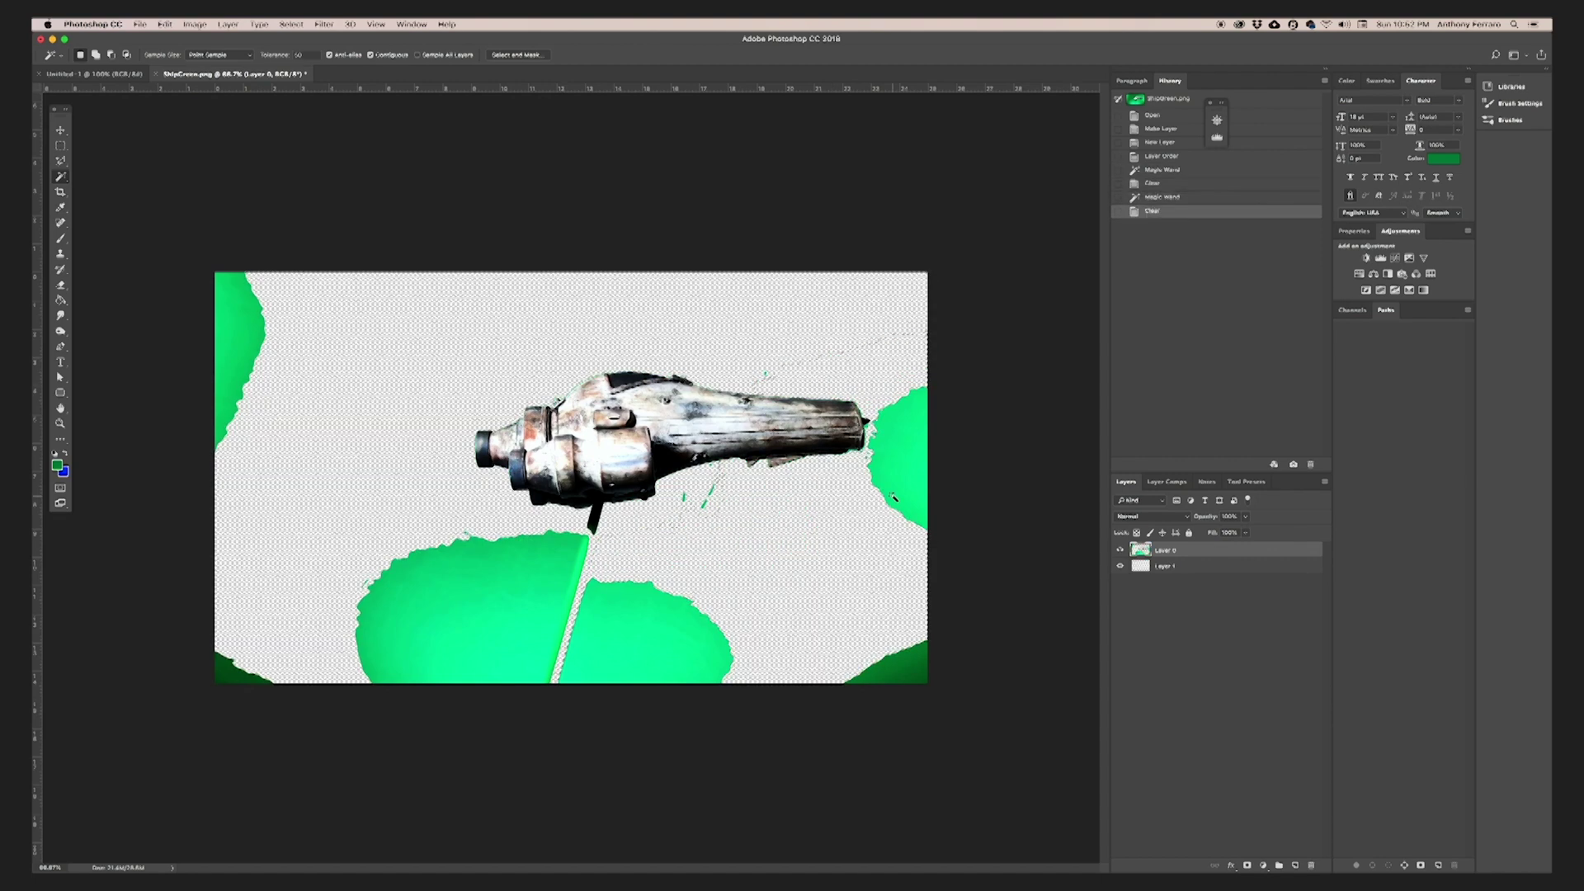
{"action": "left_click", "coordinate": [893, 475]}
{"action": "key", "text": "Delete"}
{"action": "left_click", "coordinate": [528, 623]}
{"action": "key", "text": "Delete"}
{"action": "left_click", "coordinate": [644, 627]}
{"action": "key", "text": "Delete"}
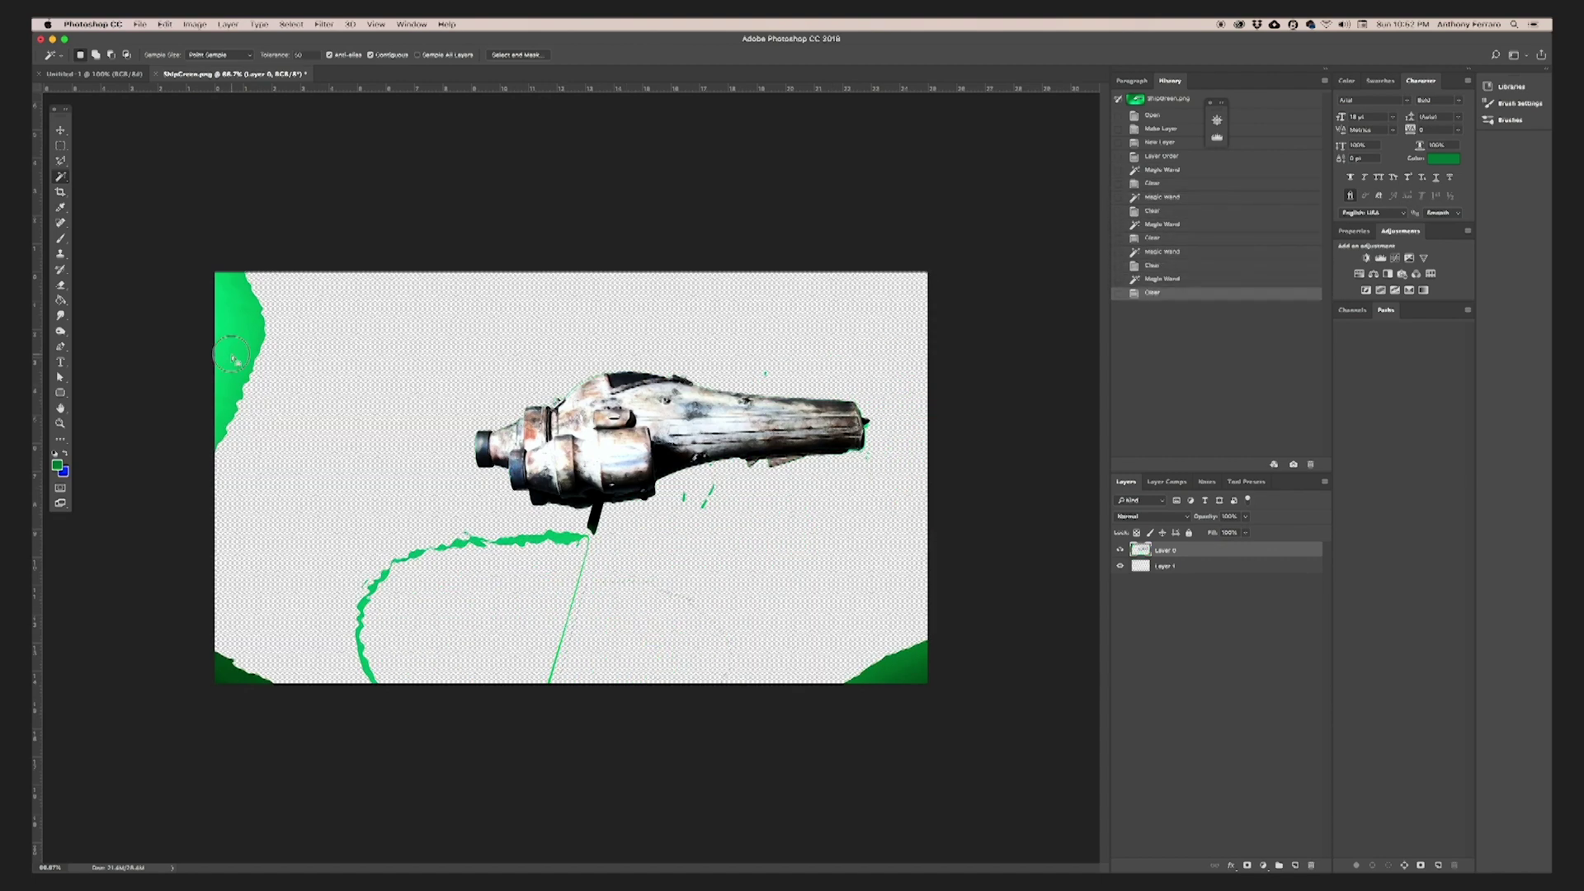
{"action": "left_click", "coordinate": [239, 401]}
{"action": "key", "text": "Delete"}
{"action": "left_click", "coordinate": [236, 651]}
{"action": "key", "text": "Delete"}
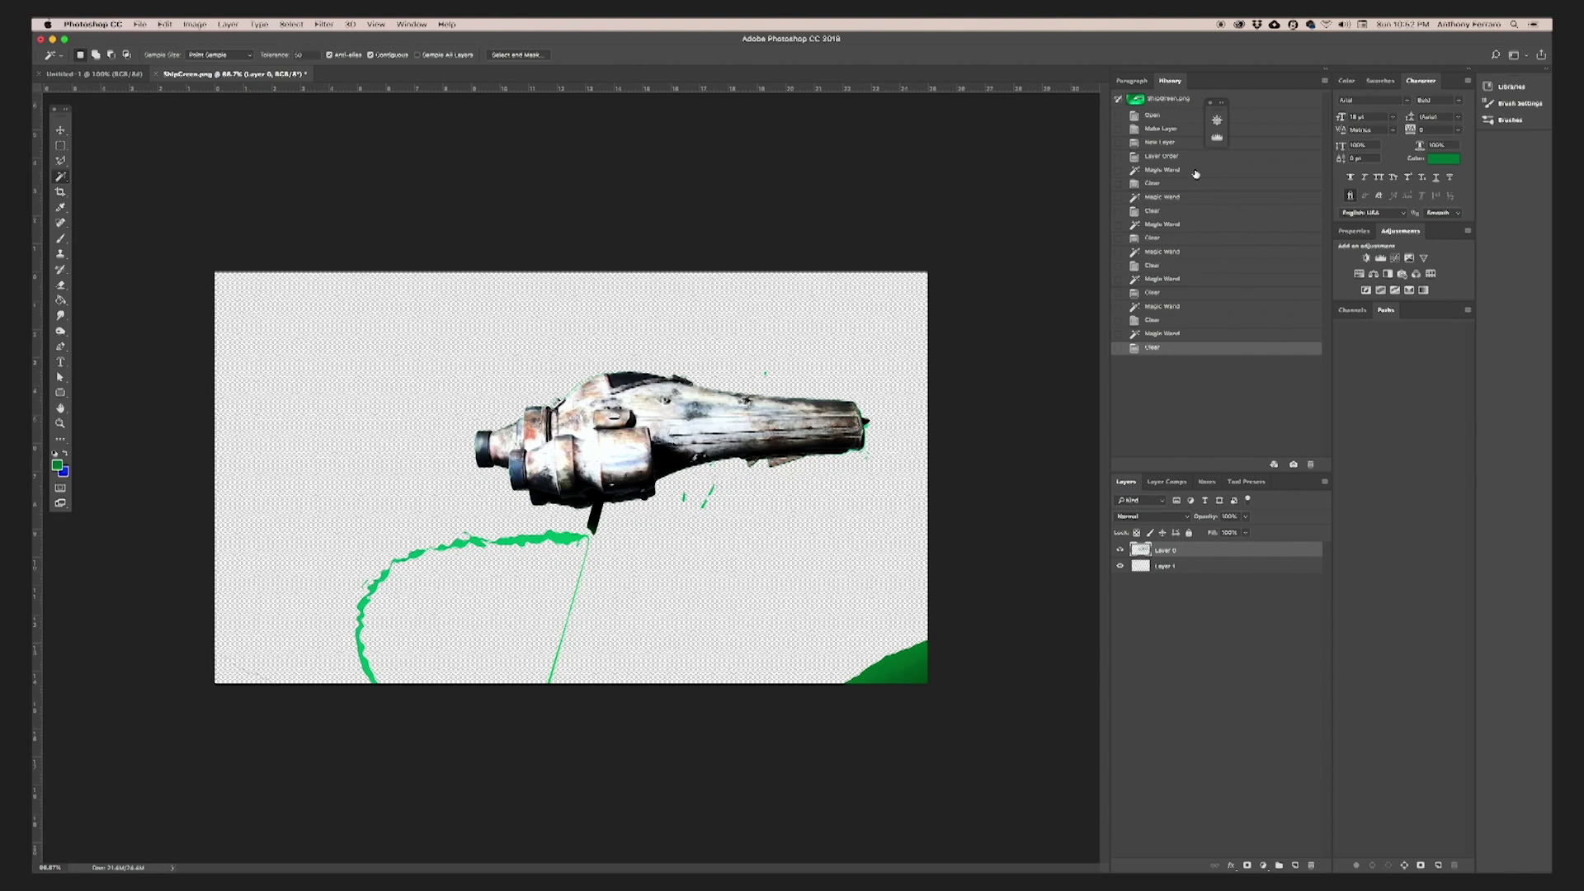
{"action": "left_click", "coordinate": [1171, 156]}
Select the ship with Color Range by sampling the green backdrop and inverting the range
{"action": "left_click", "coordinate": [323, 24]}
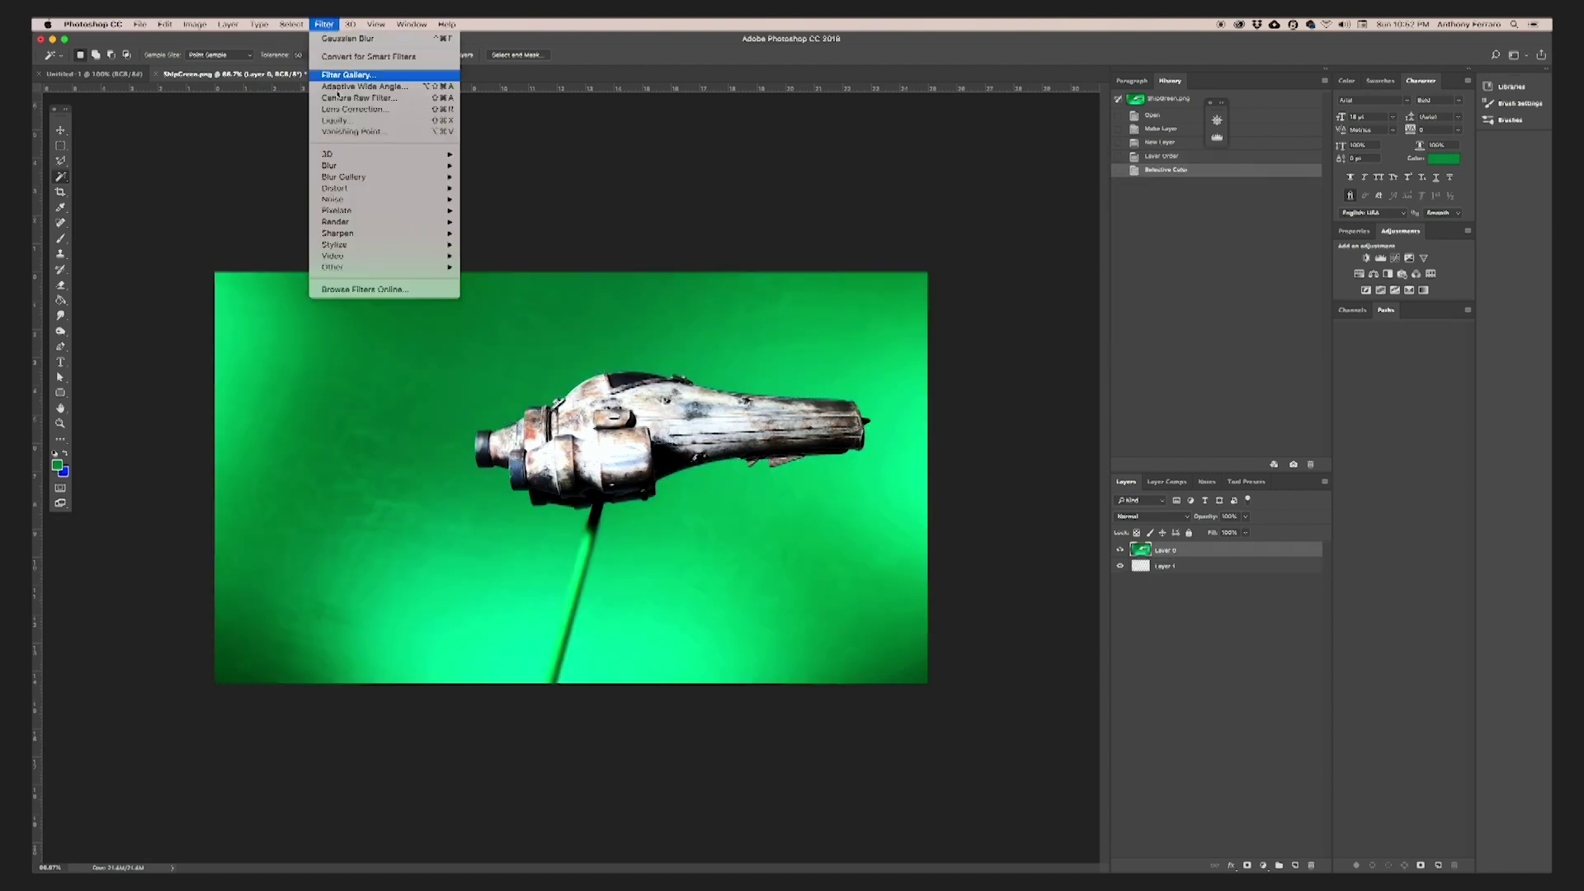
{"action": "mouse_move", "coordinate": [291, 24]}
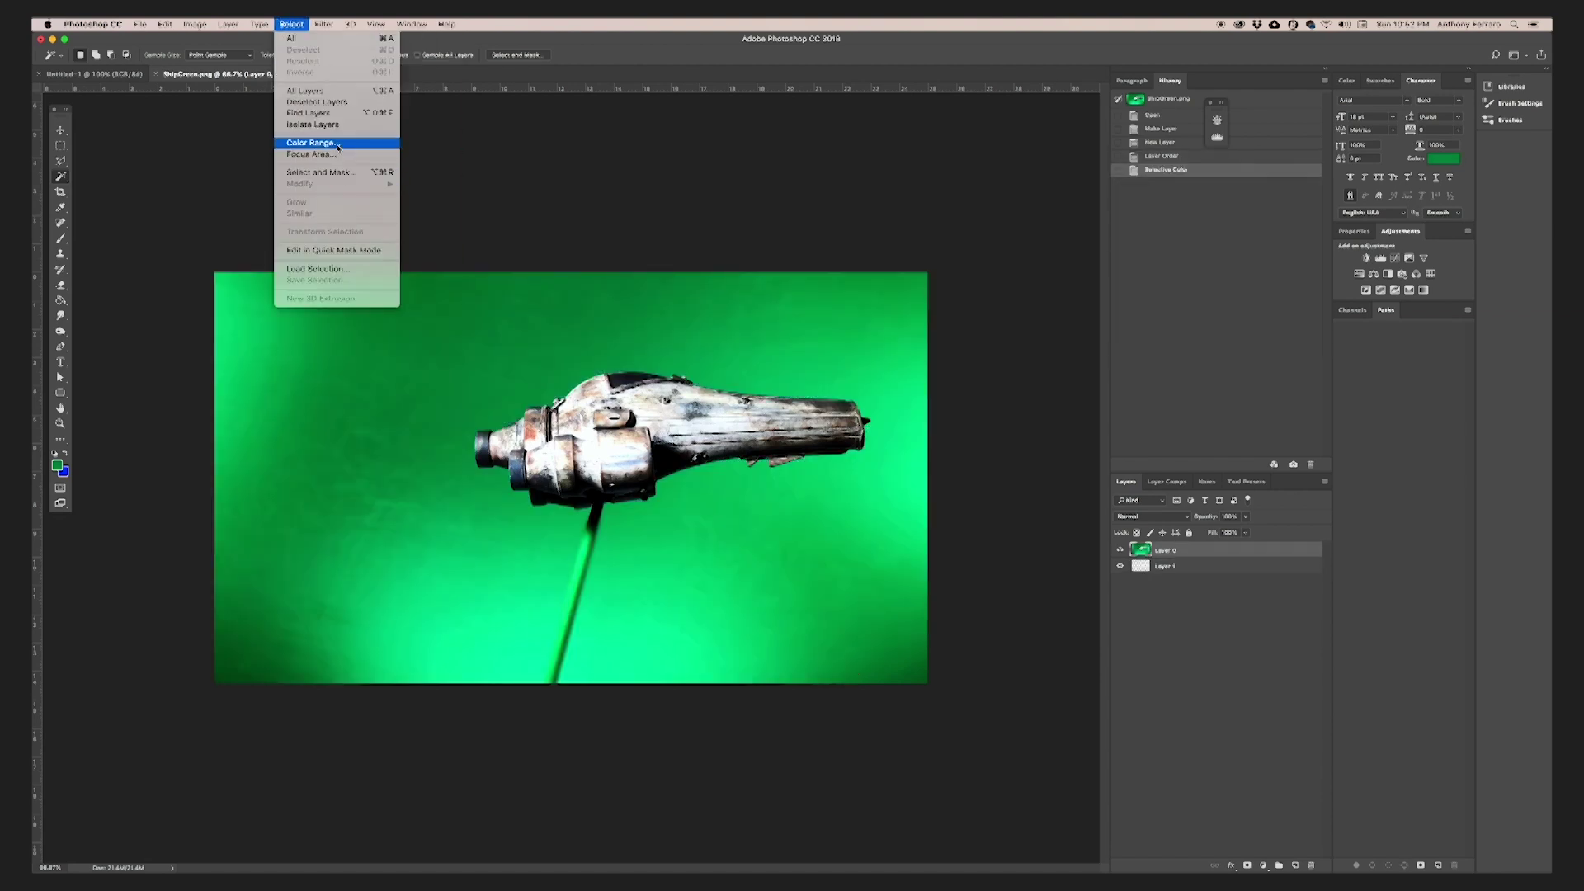
{"action": "left_click", "coordinate": [311, 143]}
{"action": "left_click", "coordinate": [851, 356]}
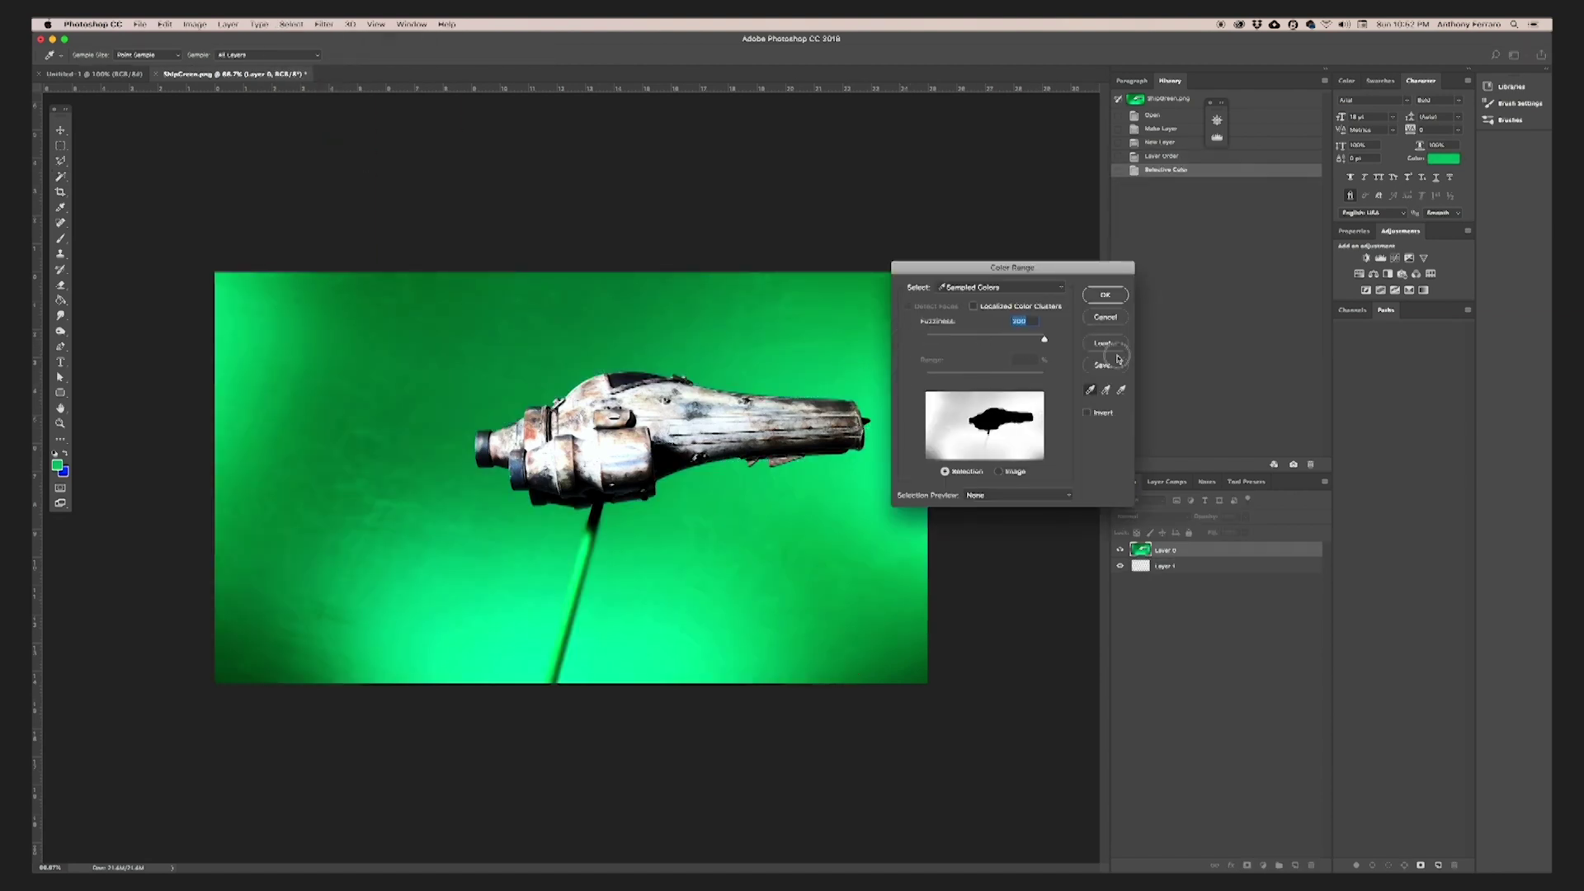
{"action": "left_click", "coordinate": [999, 471]}
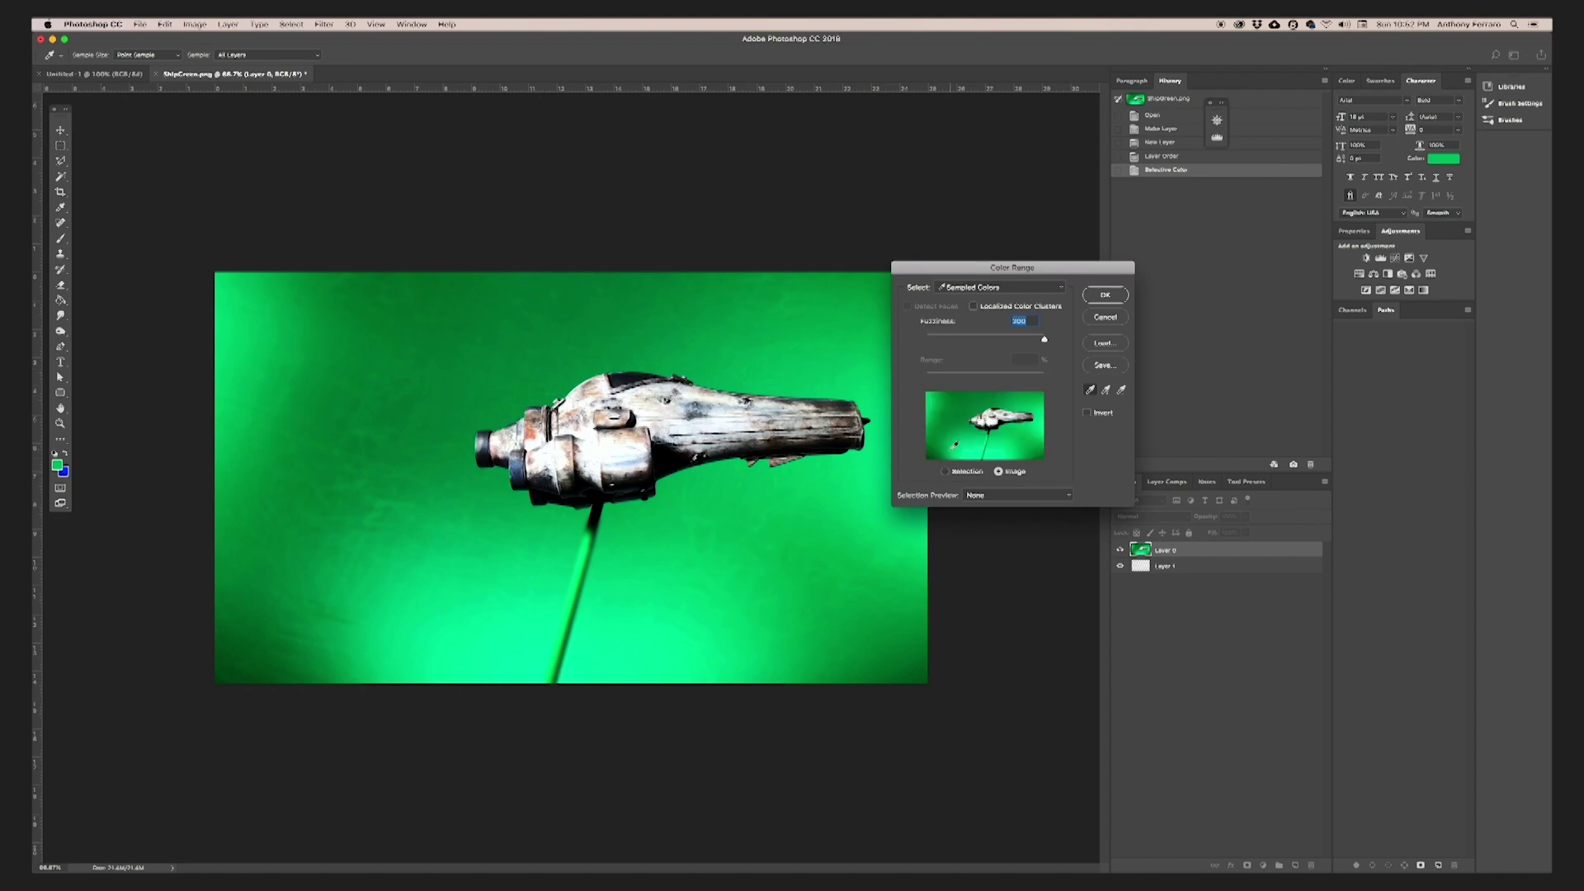
{"action": "left_click", "coordinate": [945, 472]}
{"action": "left_click", "coordinate": [1086, 412]}
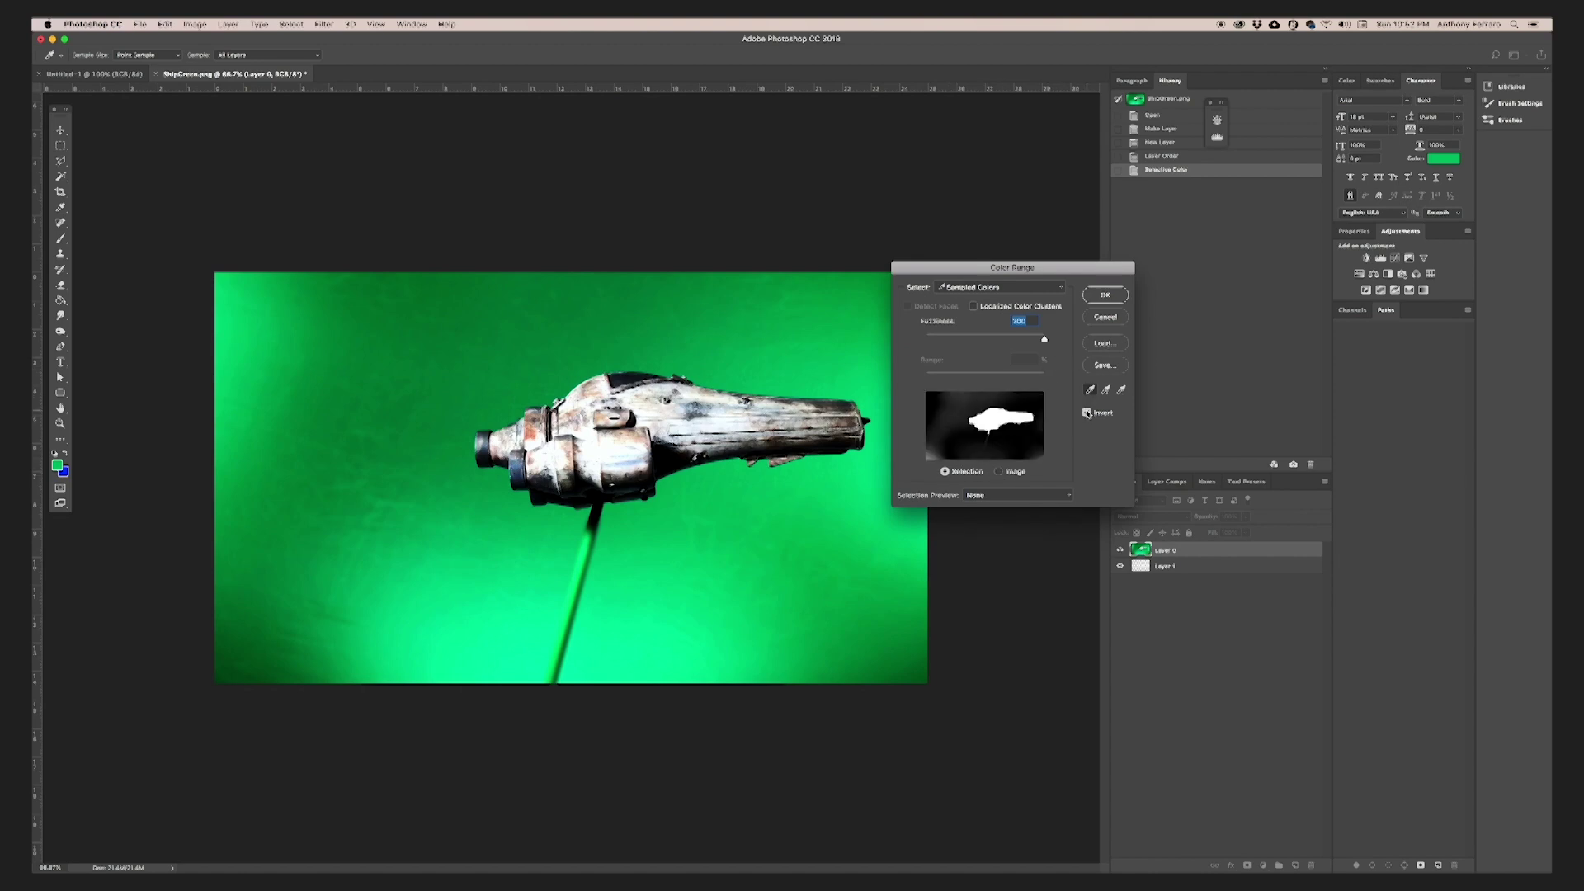
{"action": "left_click", "coordinate": [1103, 295]}
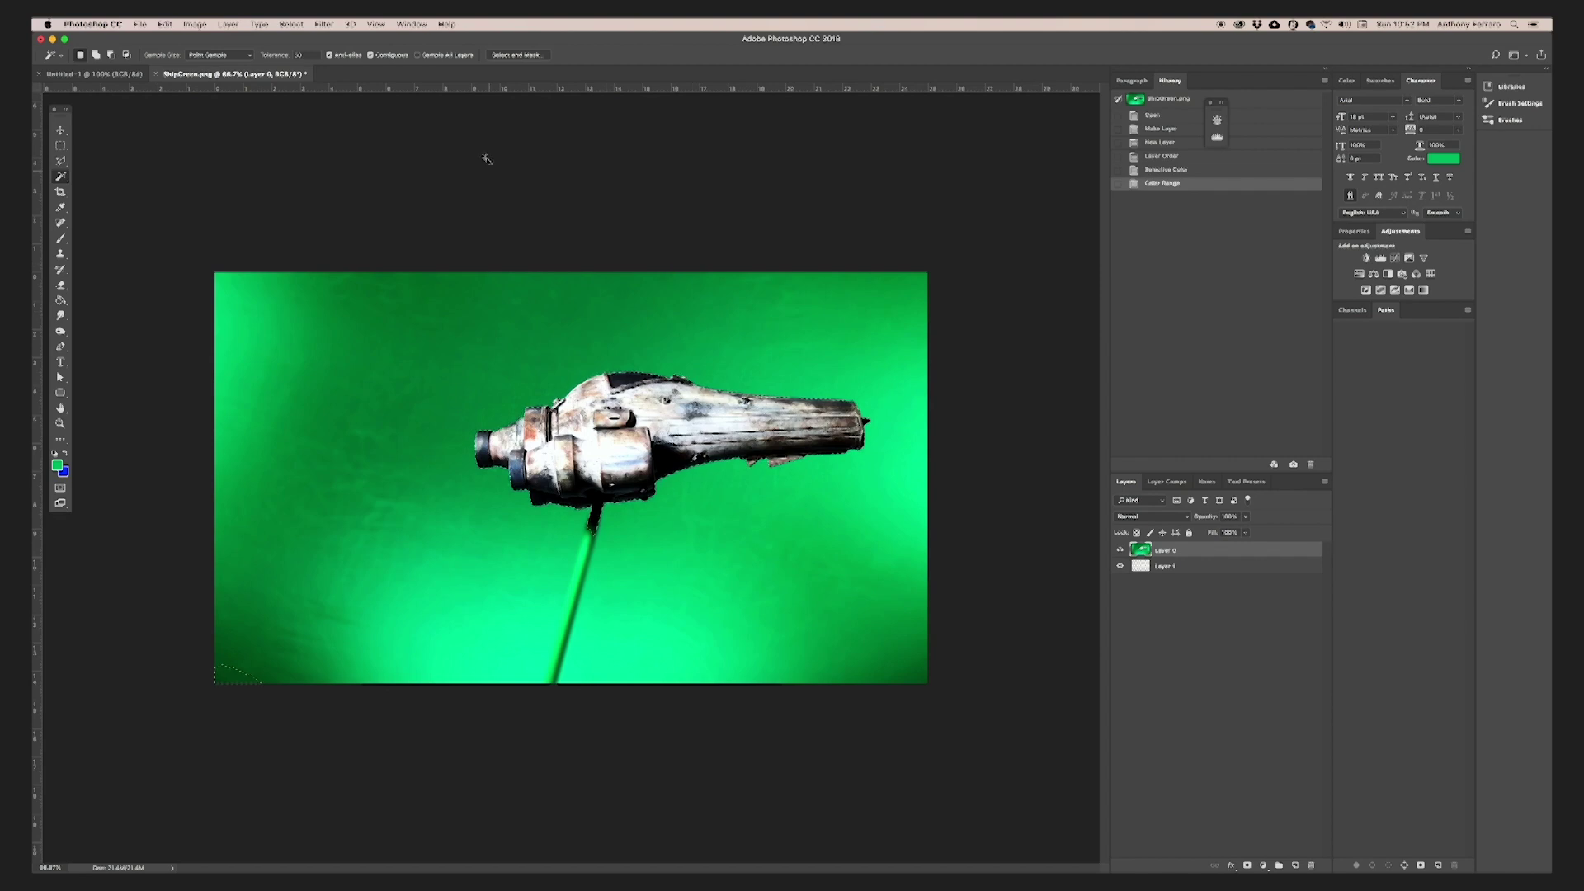
Invert the selection and delete the green backdrop from the ship layer
{"action": "left_click", "coordinate": [295, 25]}
{"action": "left_click", "coordinate": [314, 71]}
{"action": "key", "text": "BackSpace"}
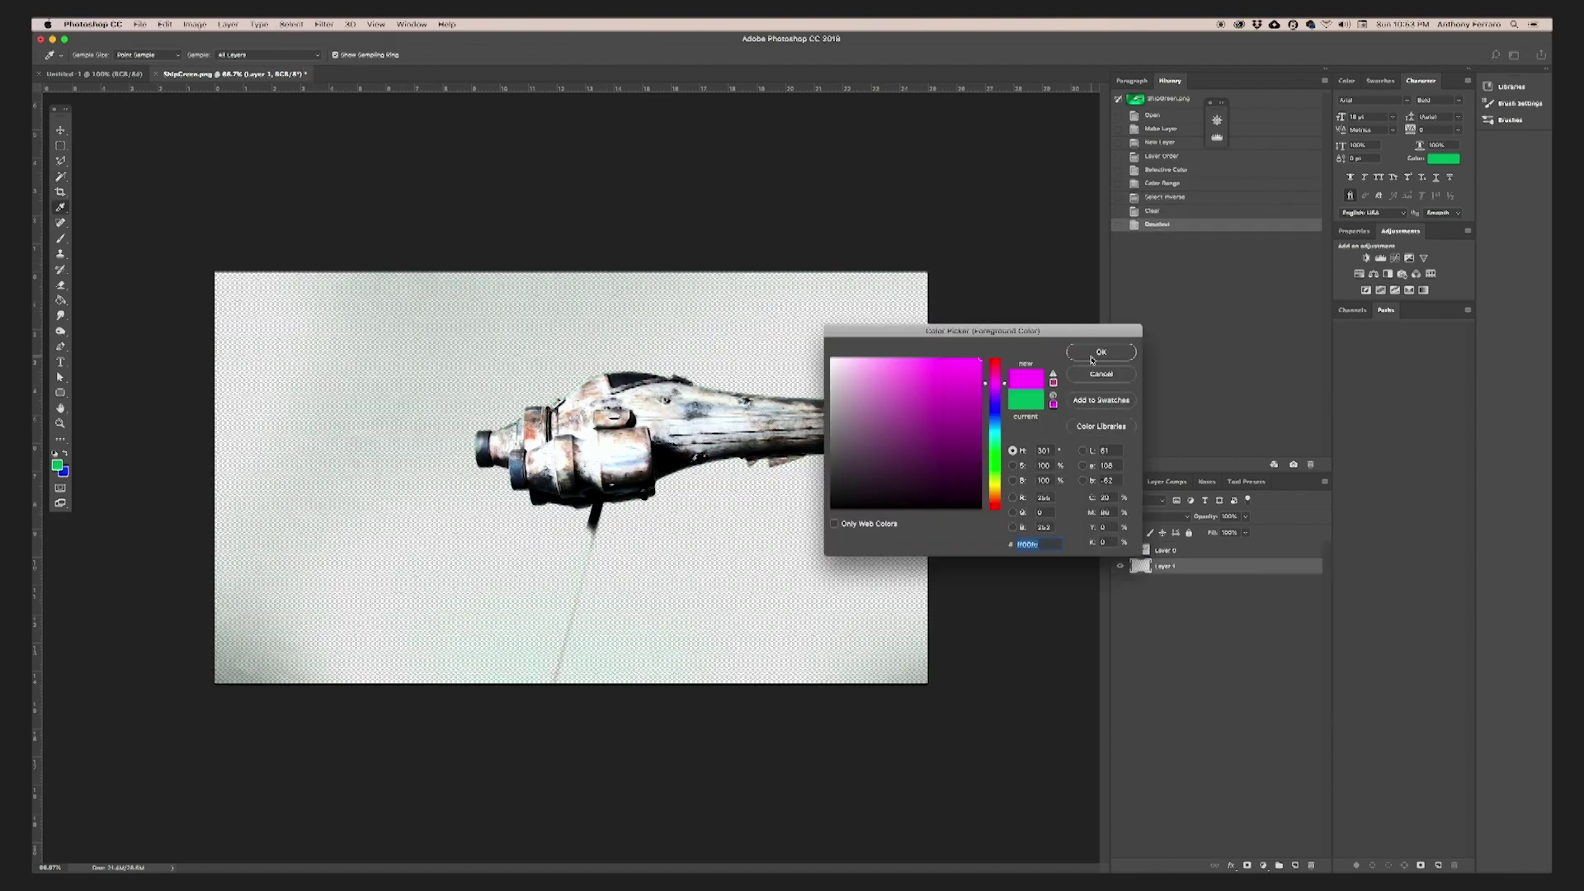
Set the foreground colour to bright magenta and fill the layer beneath the ship with the Paint Bucket
{"action": "left_click", "coordinate": [1091, 360]}
{"action": "left_click", "coordinate": [61, 300]}
{"action": "left_click", "coordinate": [337, 384]}
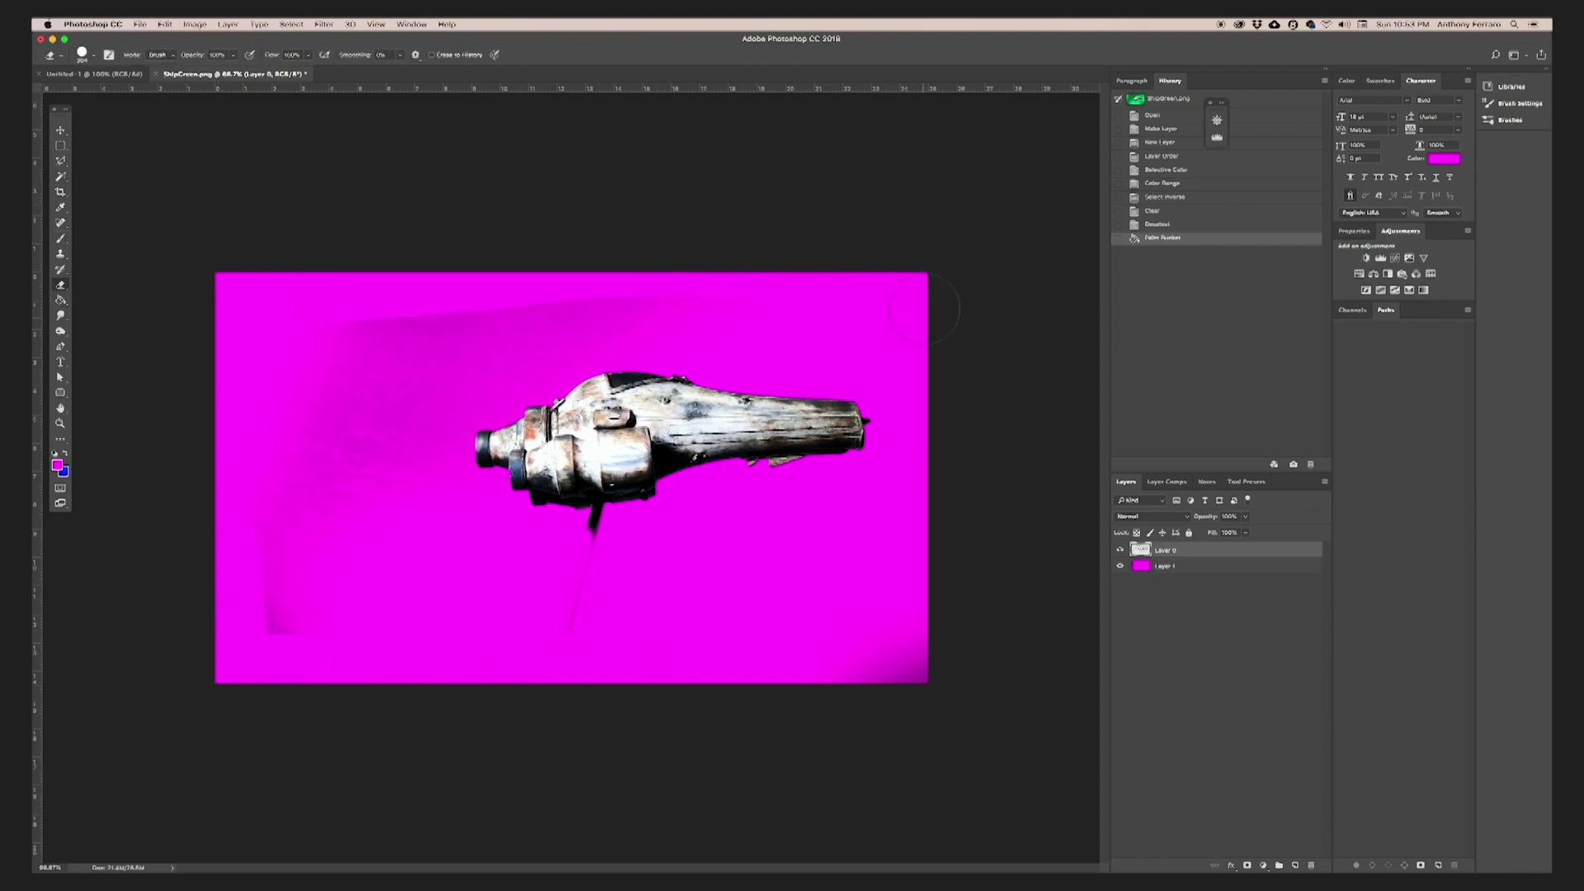
Erase the leftover backdrop shading and the support rod around the ship on Layer 0
{"action": "left_click_drag", "start_coordinate": [923, 309], "coordinate": [927, 307]}
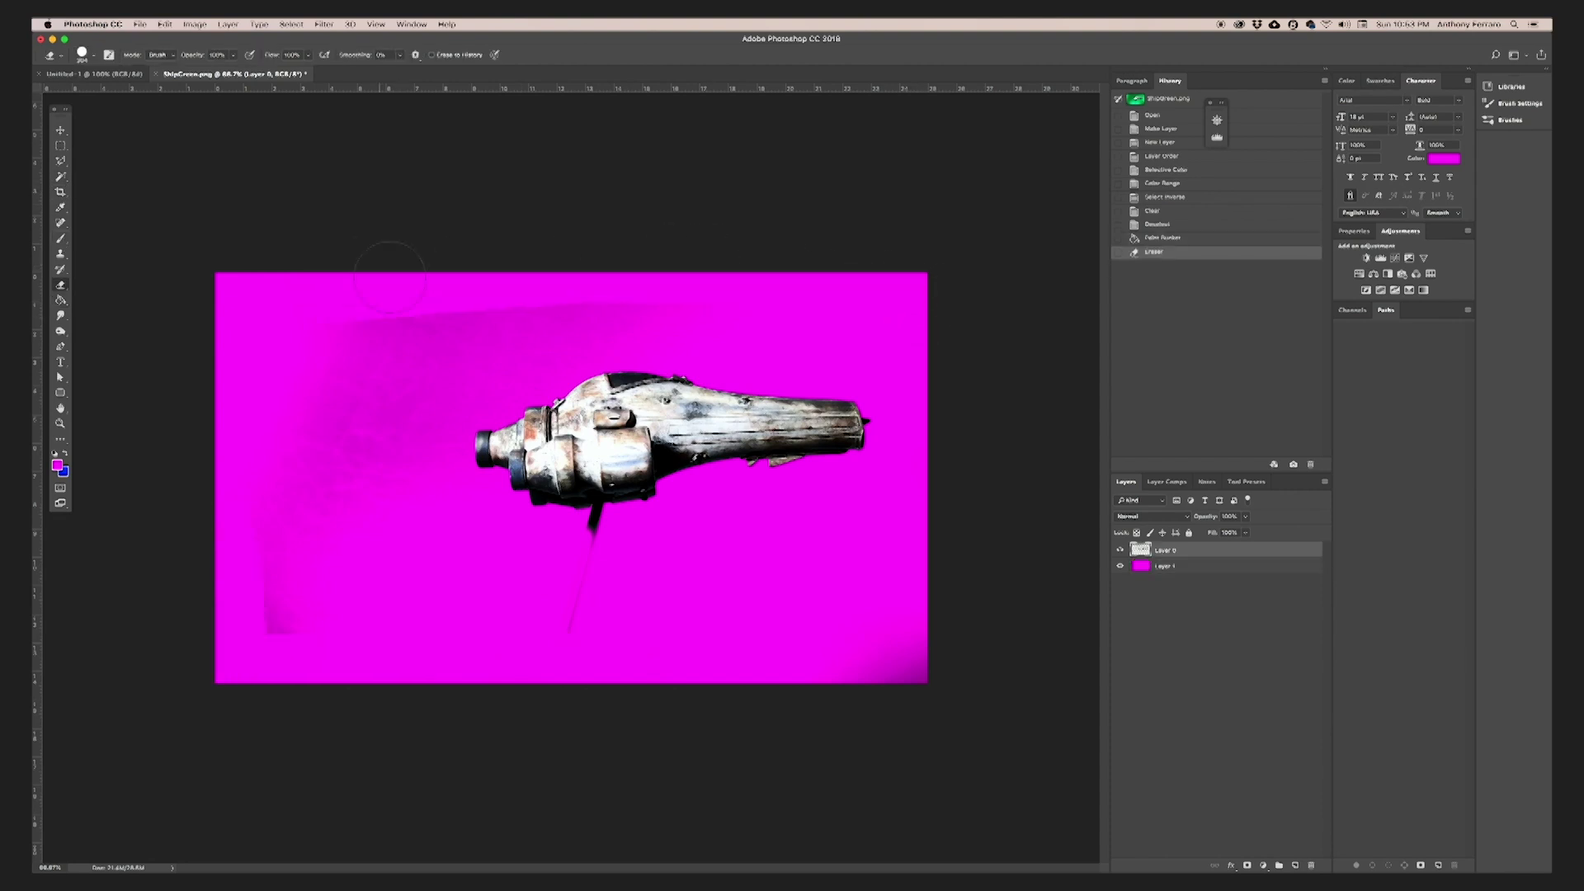
{"action": "left_click_drag", "start_coordinate": [292, 526], "coordinate": [448, 709]}
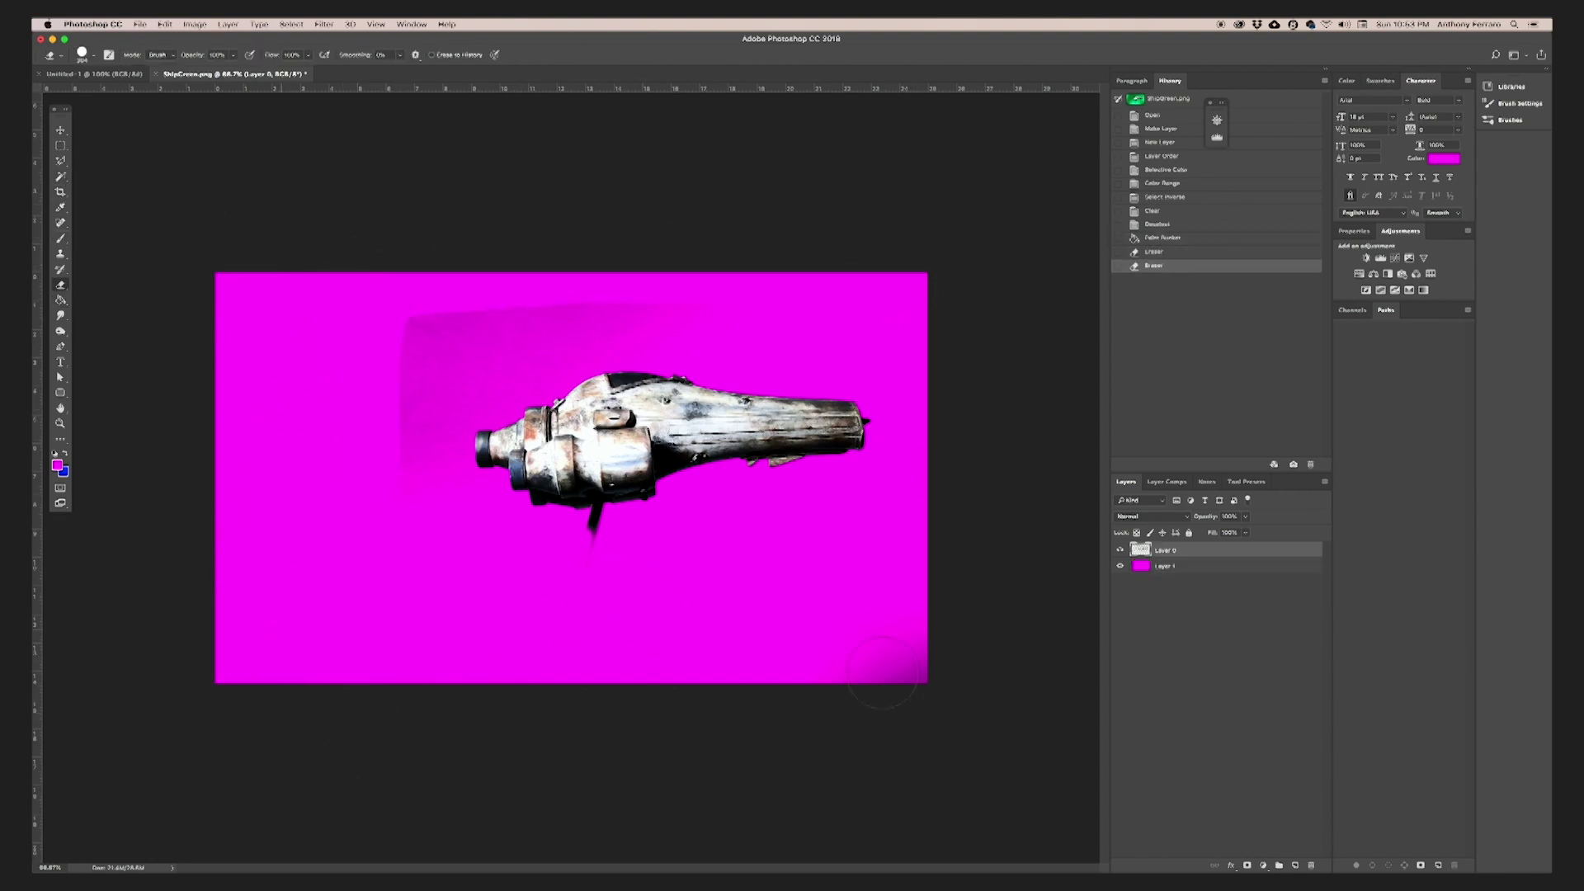
{"action": "mouse_move", "coordinate": [887, 603]}
{"action": "left_mouse_down"}
{"action": "mouse_move", "coordinate": [611, 581]}
{"action": "mouse_move", "coordinate": [549, 551]}
{"action": "left_mouse_up"}
{"action": "left_click", "coordinate": [595, 545]}
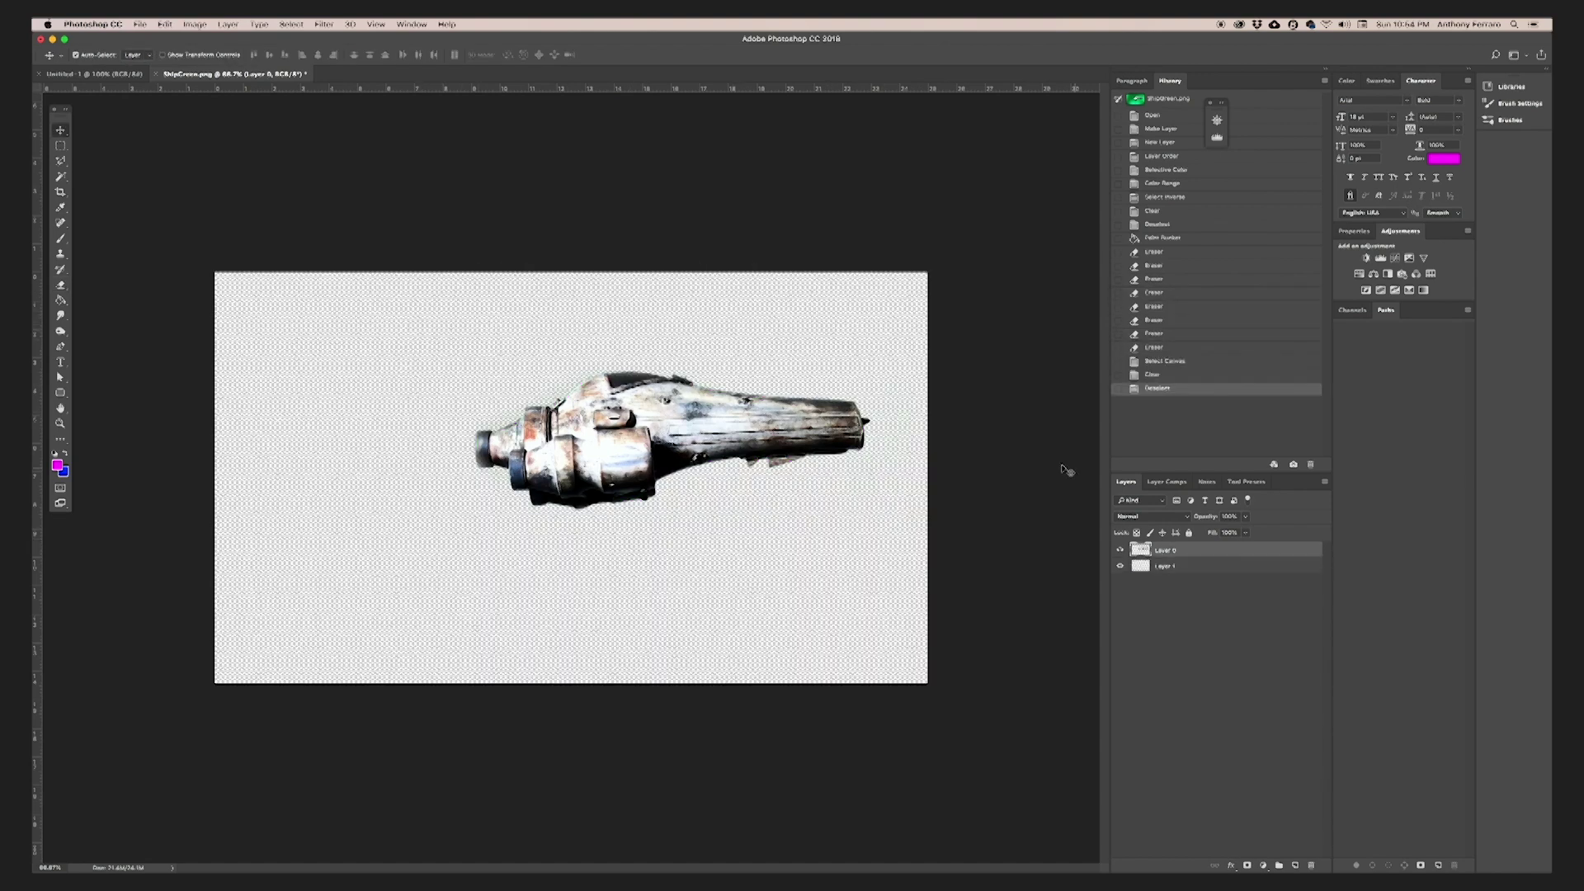
Reposition and adjust the cut-out ship with Free Transform and apply the transformation
{"action": "key", "text": "ctrl+t"}
{"action": "mouse_move", "coordinate": [669, 441]}
{"action": "left_mouse_down"}
{"action": "mouse_move", "coordinate": [698, 441]}
{"action": "mouse_move", "coordinate": [546, 441]}
{"action": "left_mouse_up"}
{"action": "left_click_drag", "start_coordinate": [842, 364], "coordinate": [841, 376]}
{"action": "left_click_drag", "start_coordinate": [699, 431], "coordinate": [699, 472]}
{"action": "left_click", "coordinate": [60, 131]}
{"action": "left_click", "coordinate": [891, 292]}
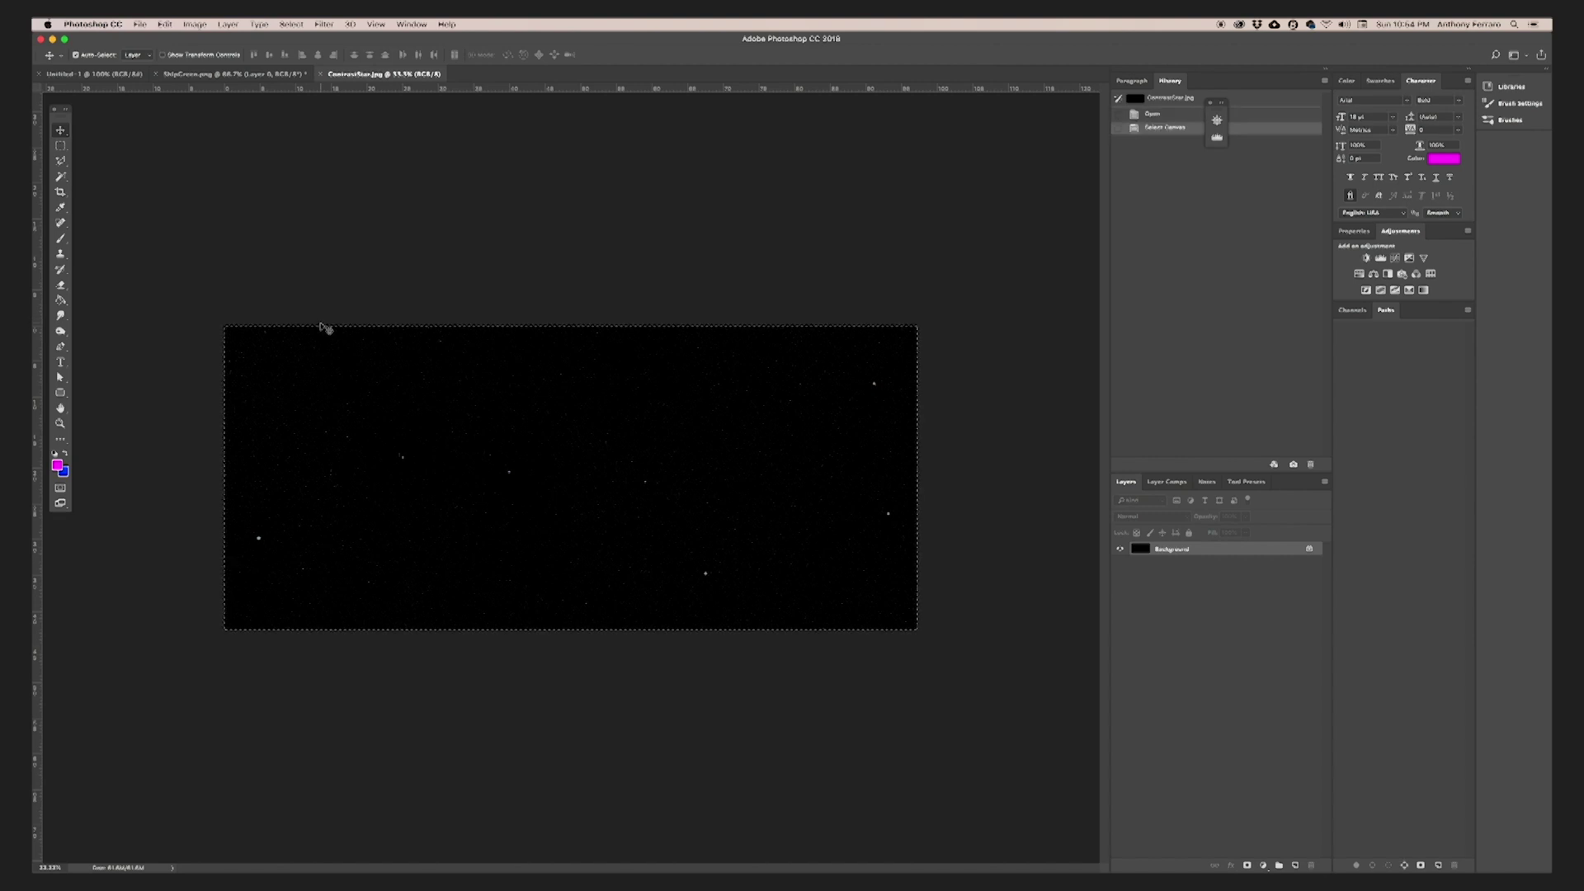
Paste the copied starfield into the Untitled-1 document and free-transform it to cover the whole canvas
{"action": "left_click", "coordinate": [94, 75]}
{"action": "left_click", "coordinate": [234, 76]}
{"action": "left_click", "coordinate": [110, 75]}
{"action": "key", "text": "super+v"}
{"action": "key", "text": "super+t"}
{"action": "left_click_drag", "start_coordinate": [287, 319], "coordinate": [673, 486]}
{"action": "left_click_drag", "start_coordinate": [799, 621], "coordinate": [252, 307]}
{"action": "left_click_drag", "start_coordinate": [125, 176], "coordinate": [586, 379]}
{"action": "left_click_drag", "start_coordinate": [758, 591], "coordinate": [300, 406]}
{"action": "left_click", "coordinate": [60, 129]}
{"action": "left_click", "coordinate": [889, 293]}
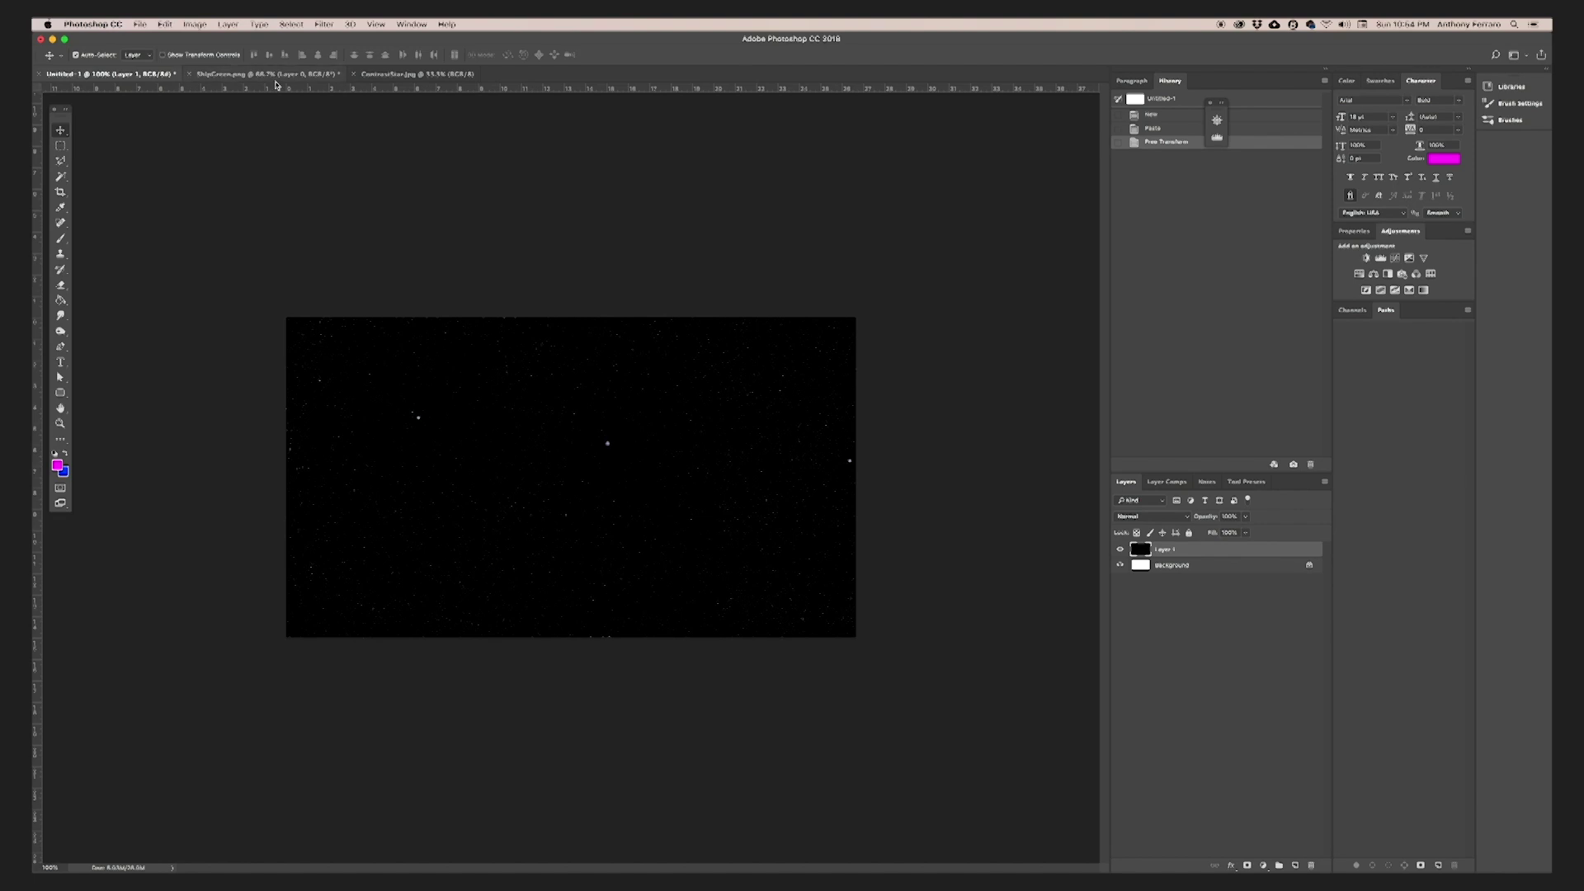
Paste the cut-out ship into Untitled-1, scale it down with Free Transform and place it near the middle of the starfield
{"action": "left_click", "coordinate": [277, 83]}
{"action": "left_click", "coordinate": [166, 80]}
{"action": "key", "text": "super+v"}
{"action": "key", "text": "super+t"}
{"action": "left_click_drag", "start_coordinate": [1074, 318], "coordinate": [636, 505]}
{"action": "left_click_drag", "start_coordinate": [539, 530], "coordinate": [573, 460]}
{"action": "left_click", "coordinate": [60, 130]}
{"action": "left_click", "coordinate": [891, 292]}
Flatten the image and set up a Photo Filter adjustment with the Magenta filter
{"action": "left_click", "coordinate": [228, 24]}
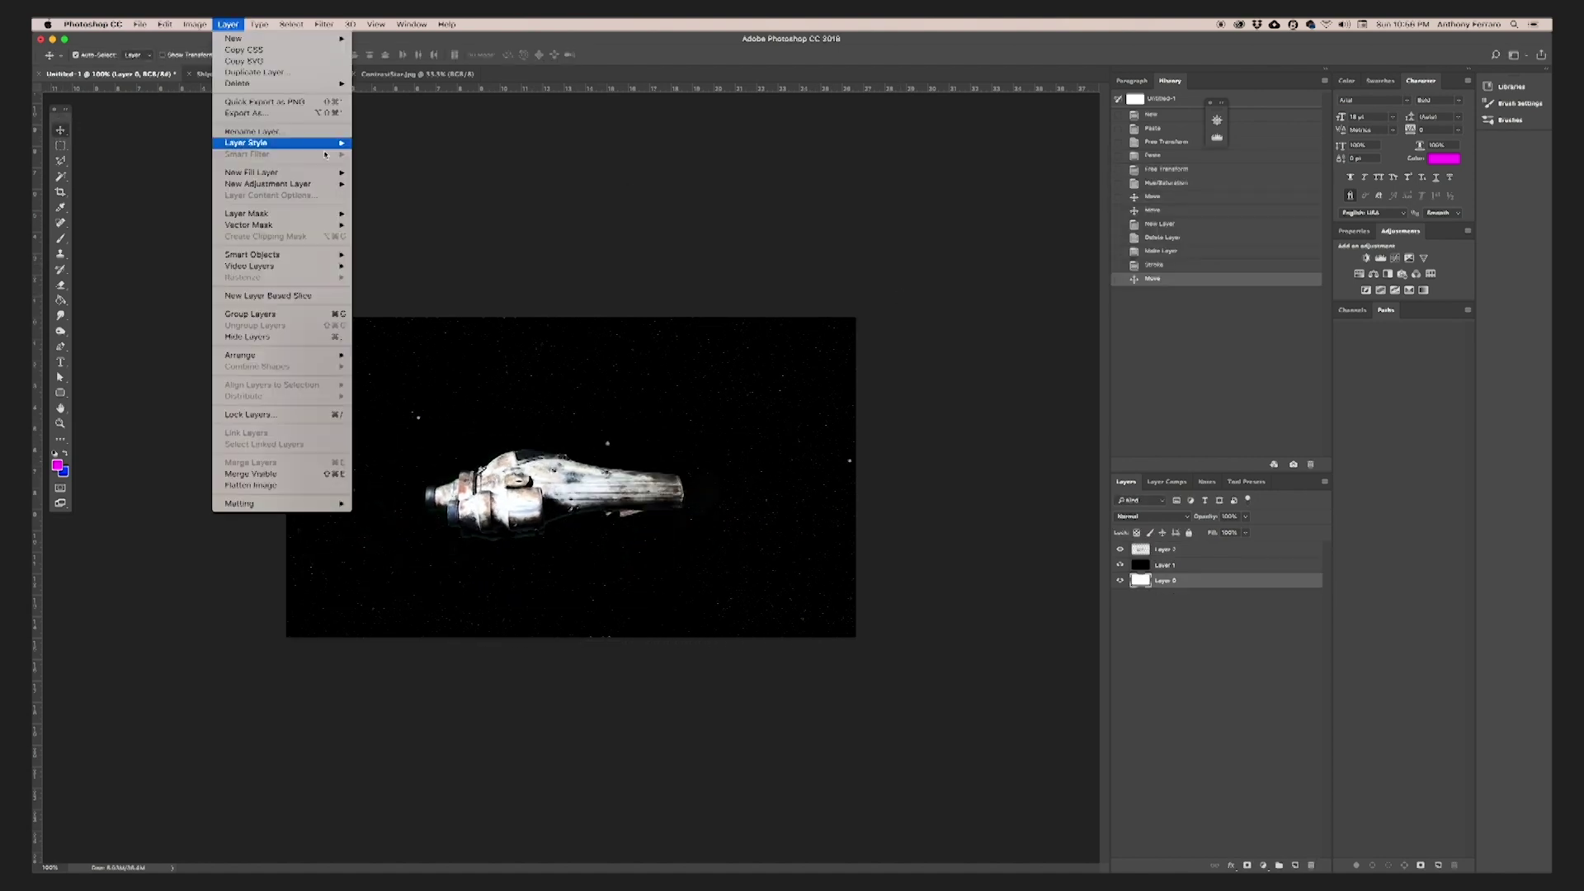
{"action": "left_click", "coordinate": [272, 483]}
{"action": "left_click", "coordinate": [195, 24]}
{"action": "mouse_move", "coordinate": [222, 51]}
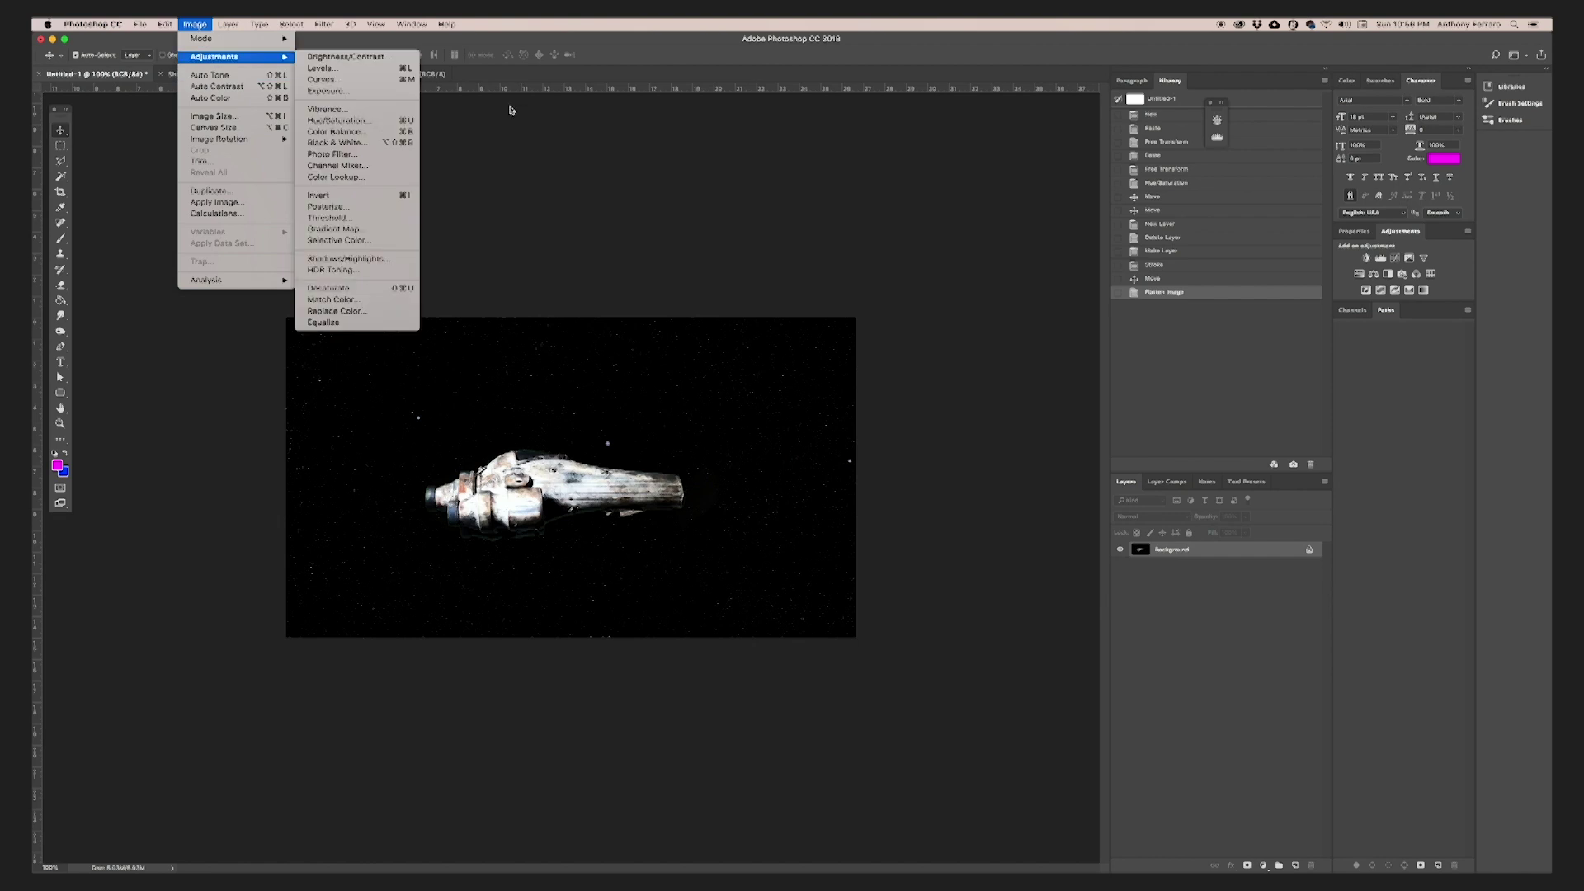
{"action": "left_click", "coordinate": [347, 154]}
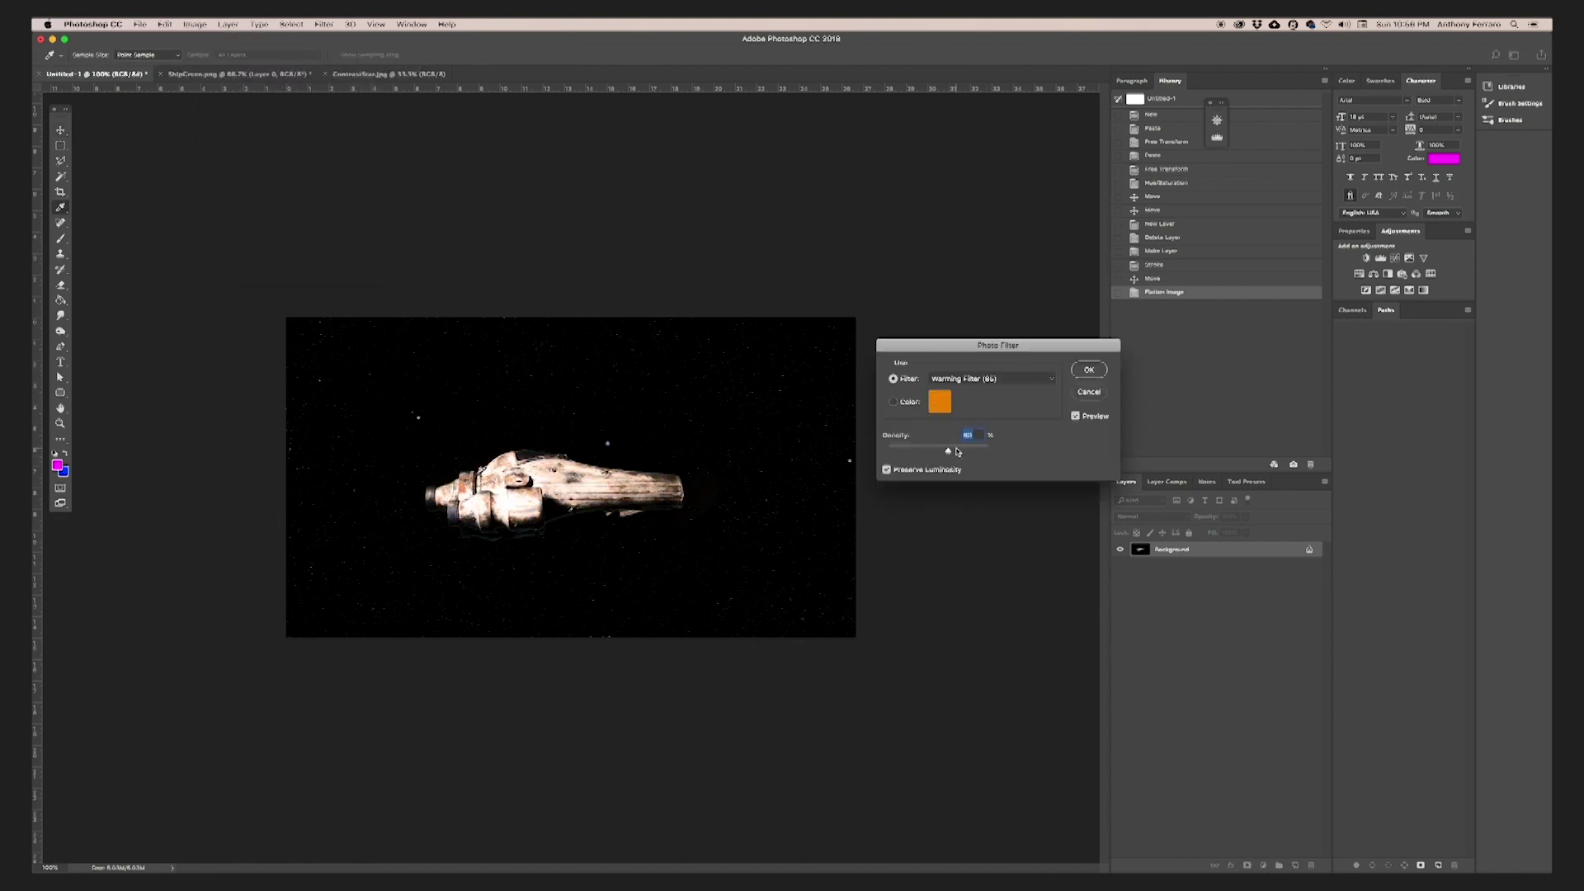
{"action": "left_click", "coordinate": [957, 387]}
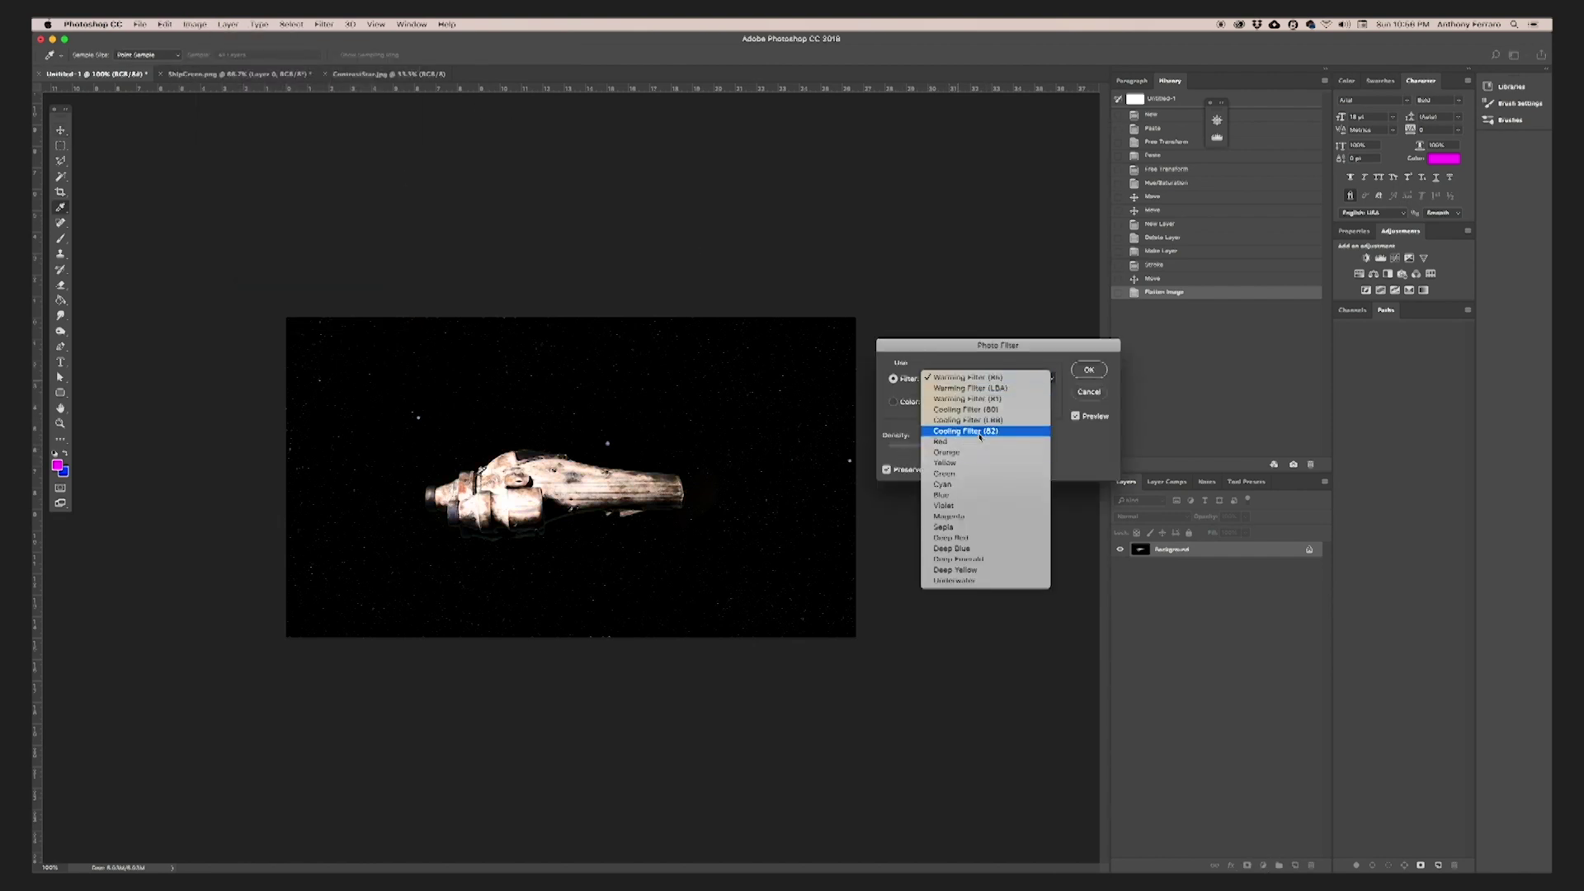
{"action": "left_click", "coordinate": [961, 427]}
{"action": "left_click", "coordinate": [990, 379]}
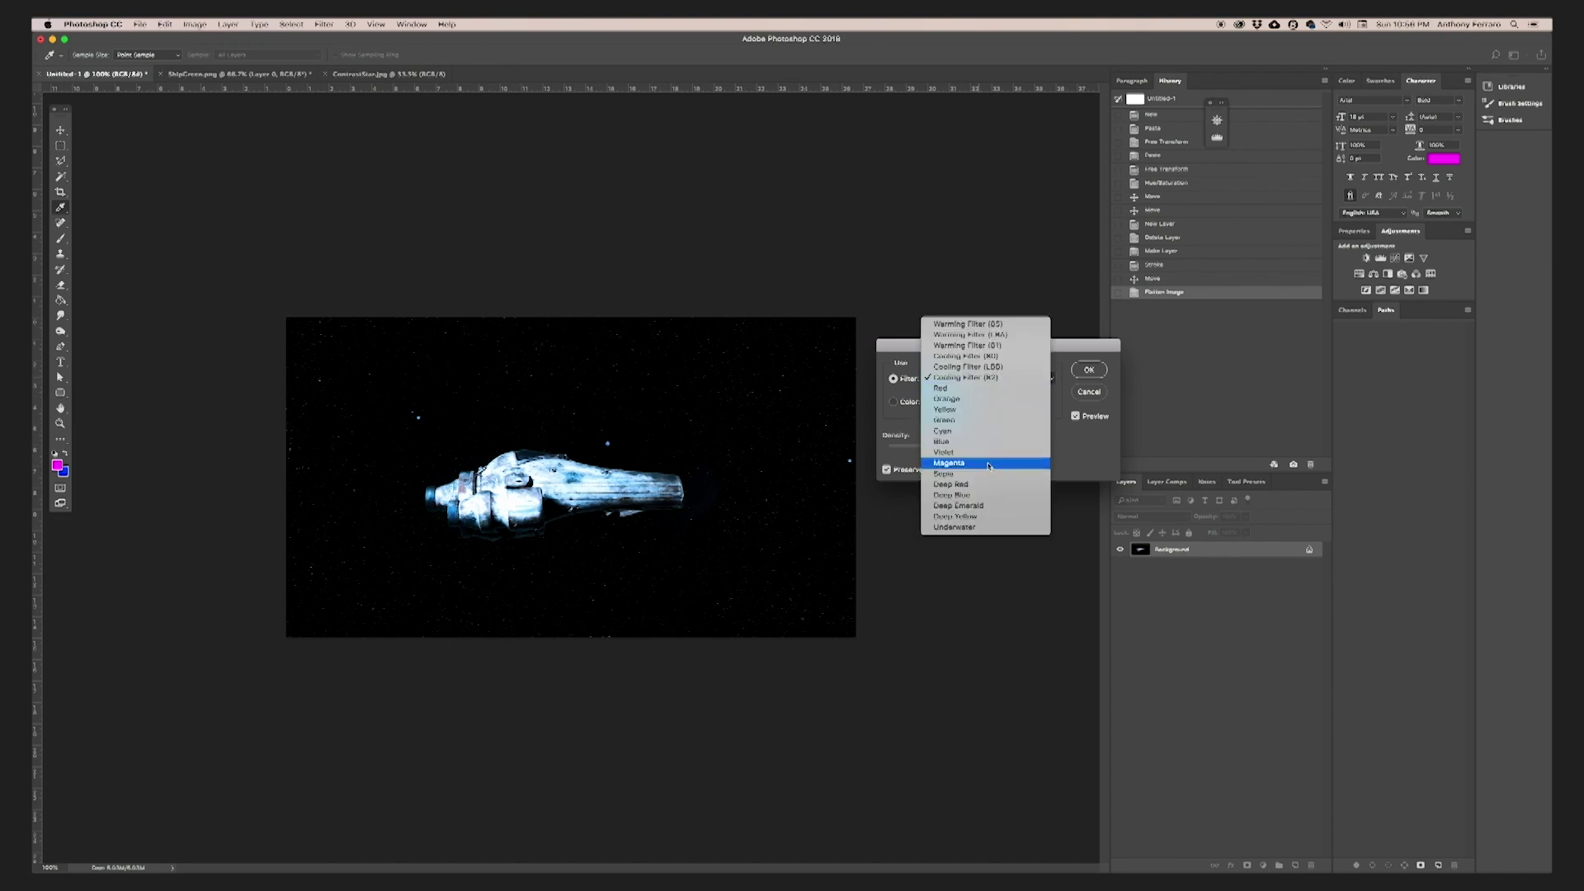
{"action": "left_click", "coordinate": [981, 464]}
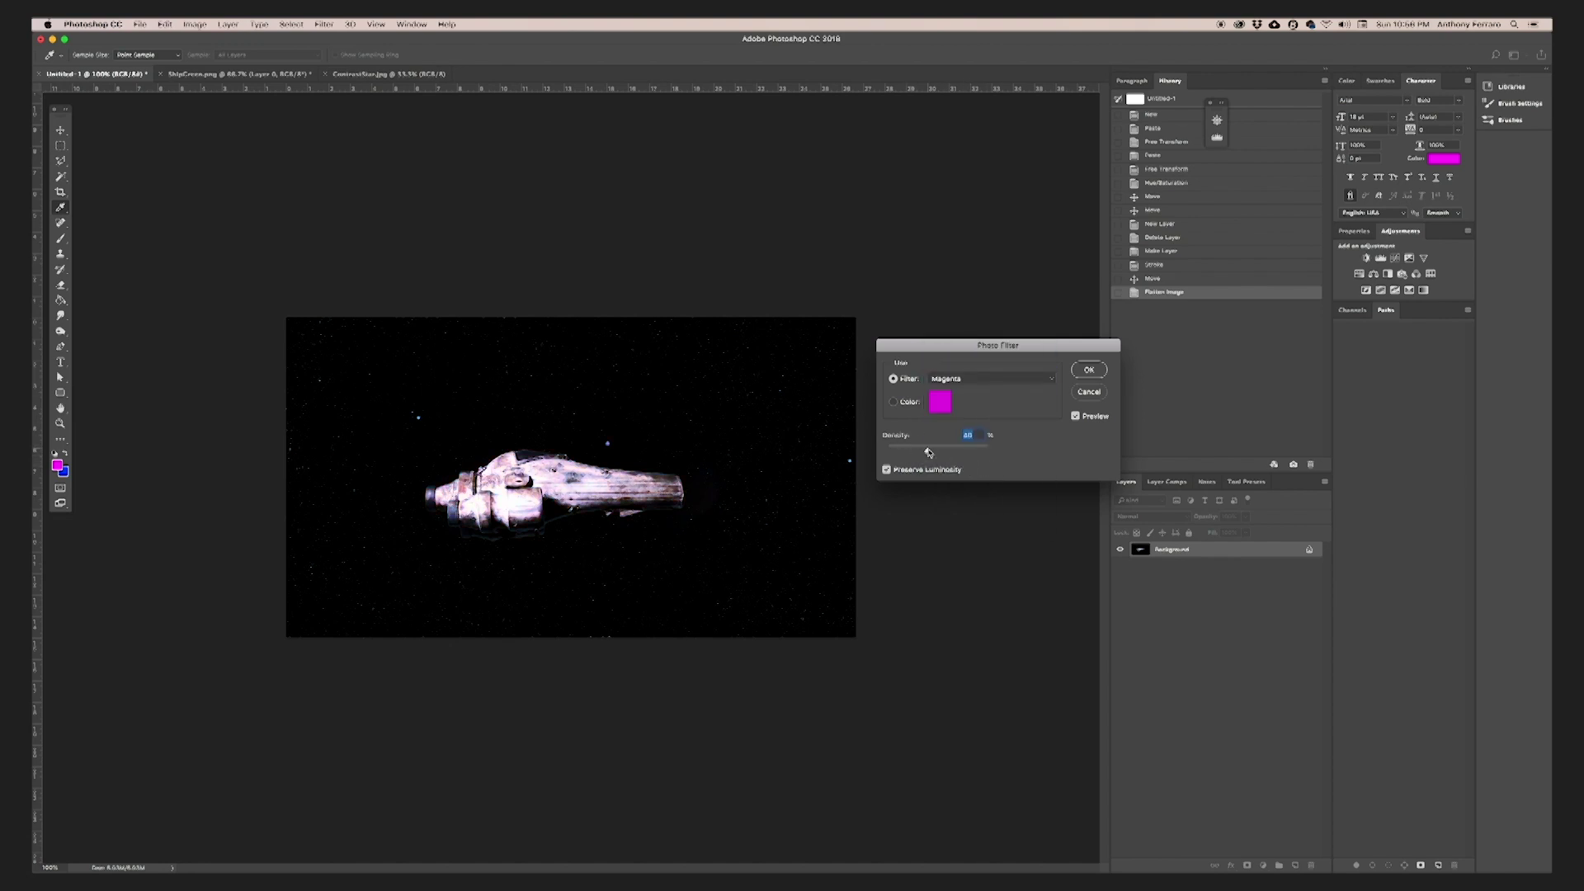
Adjust the Magenta filter's density with luminosity preserved and apply the Photo Filter
{"action": "left_click", "coordinate": [886, 470]}
{"action": "left_click", "coordinate": [886, 469]}
{"action": "left_click_drag", "start_coordinate": [923, 448], "coordinate": [941, 448]}
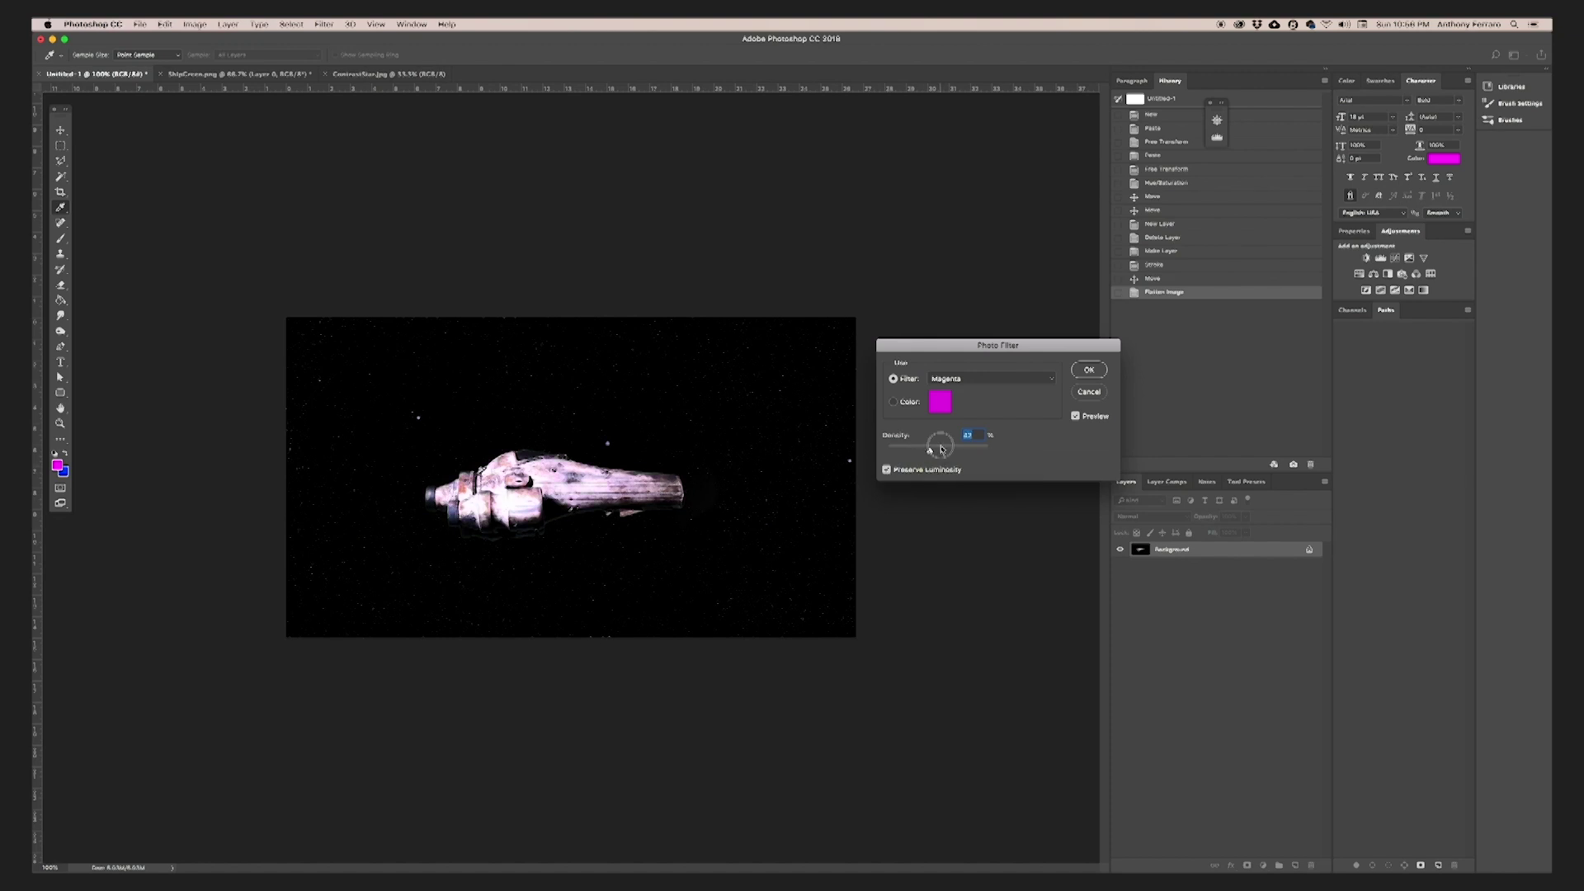
{"action": "left_click", "coordinate": [1094, 380]}
Render a lens flare in the upper-right corner of the starfield
{"action": "left_click", "coordinate": [324, 24]}
{"action": "mouse_move", "coordinate": [377, 223]}
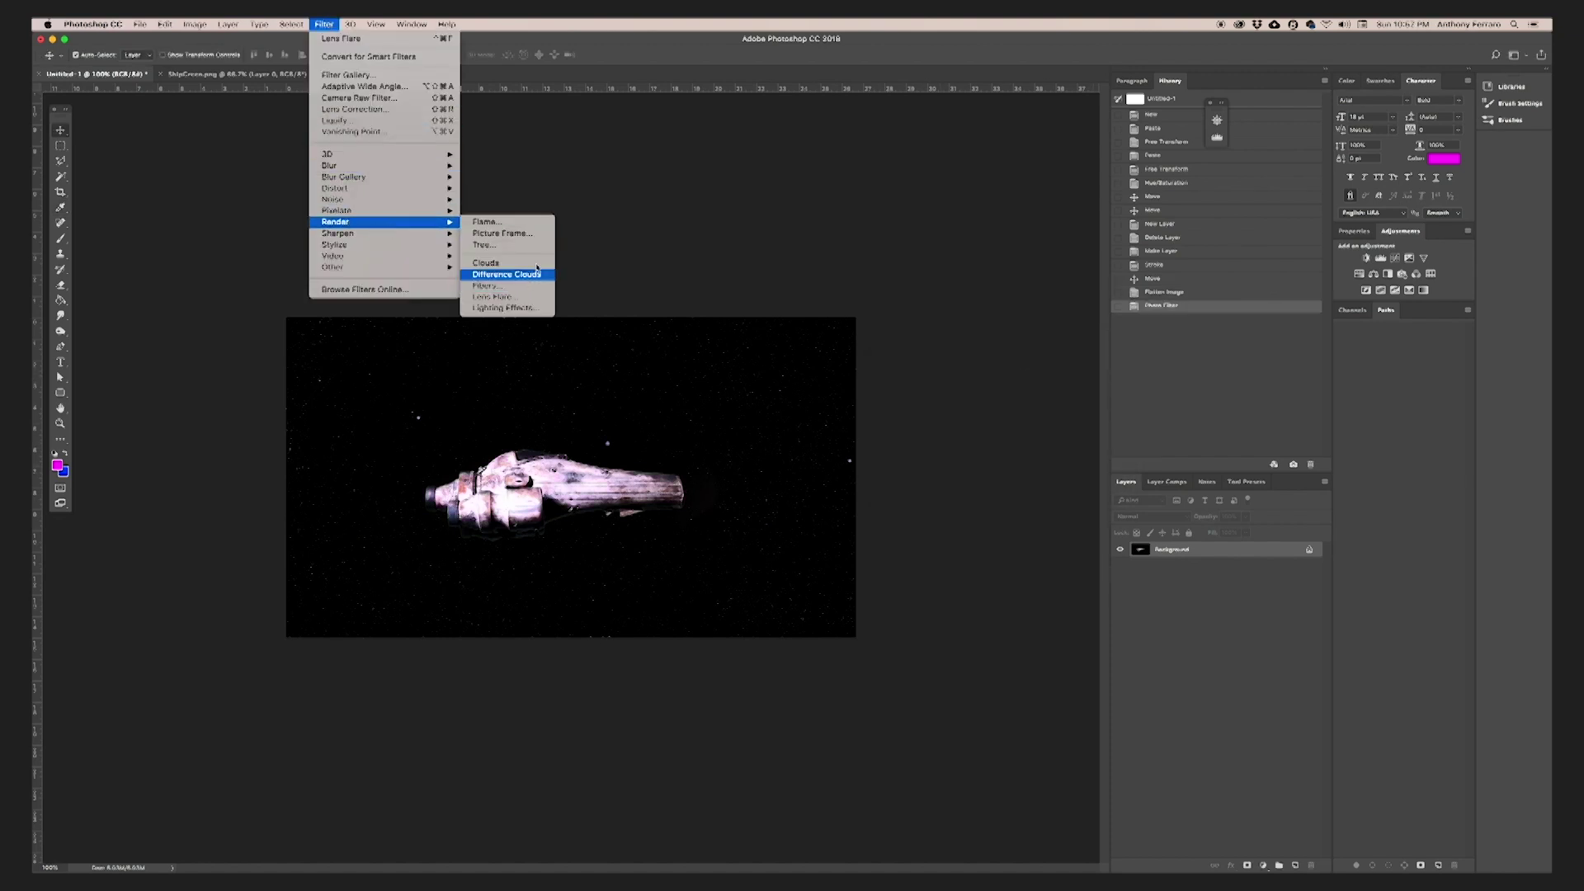
{"action": "left_click", "coordinate": [493, 296]}
{"action": "left_click_drag", "start_coordinate": [1000, 340], "coordinate": [988, 343]}
{"action": "left_click", "coordinate": [1153, 169]}
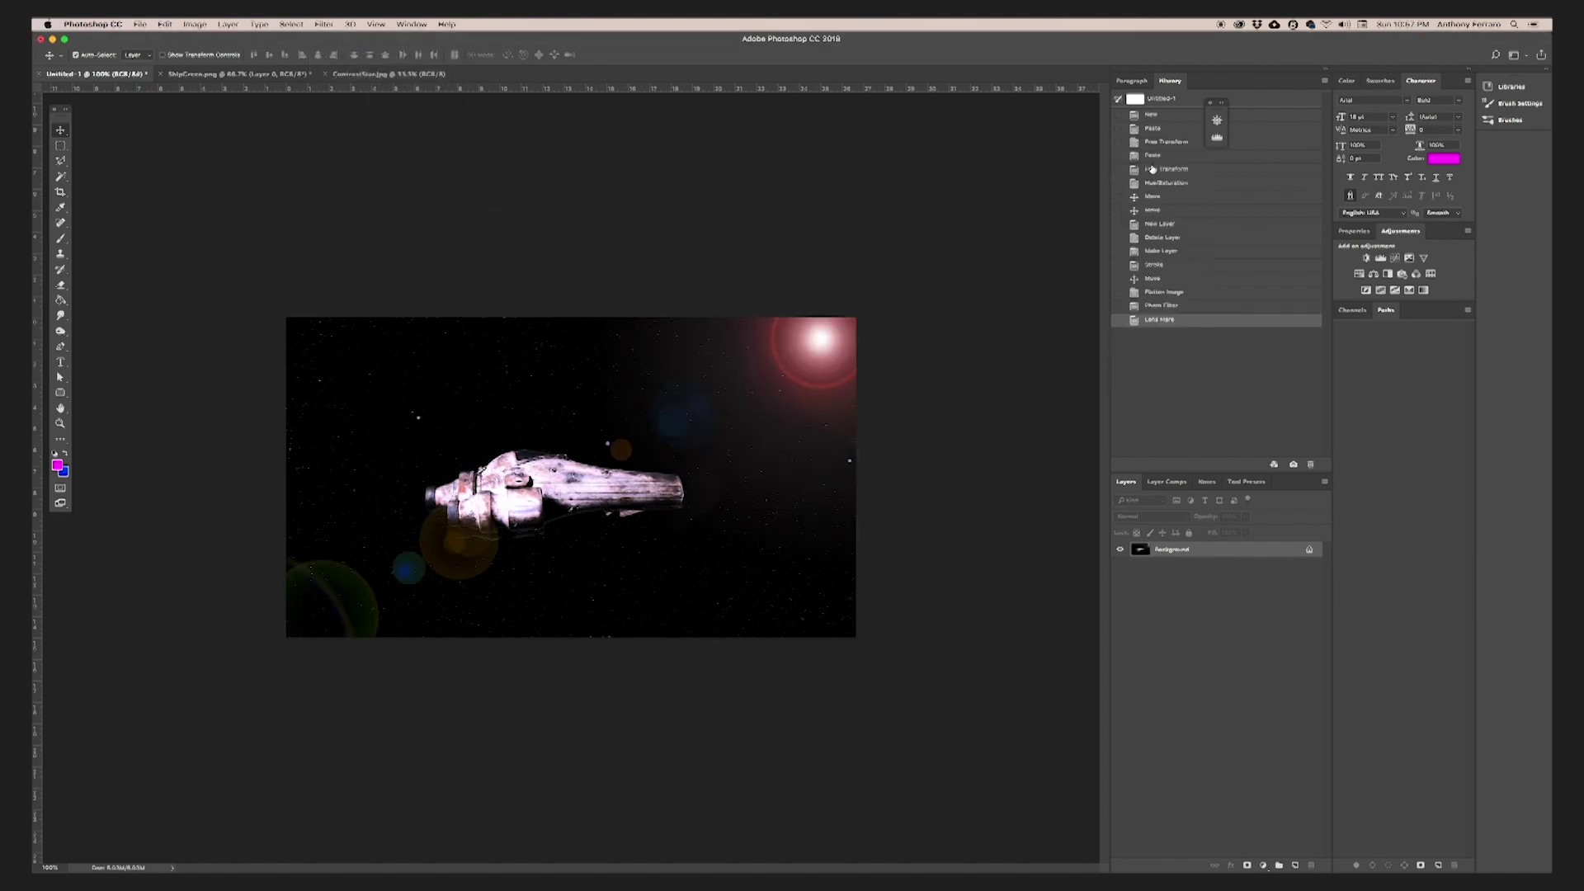
Add a small amount of monochromatic Gaussian noise to the flattened image
{"action": "left_click", "coordinate": [323, 24]}
{"action": "mouse_move", "coordinate": [364, 203]}
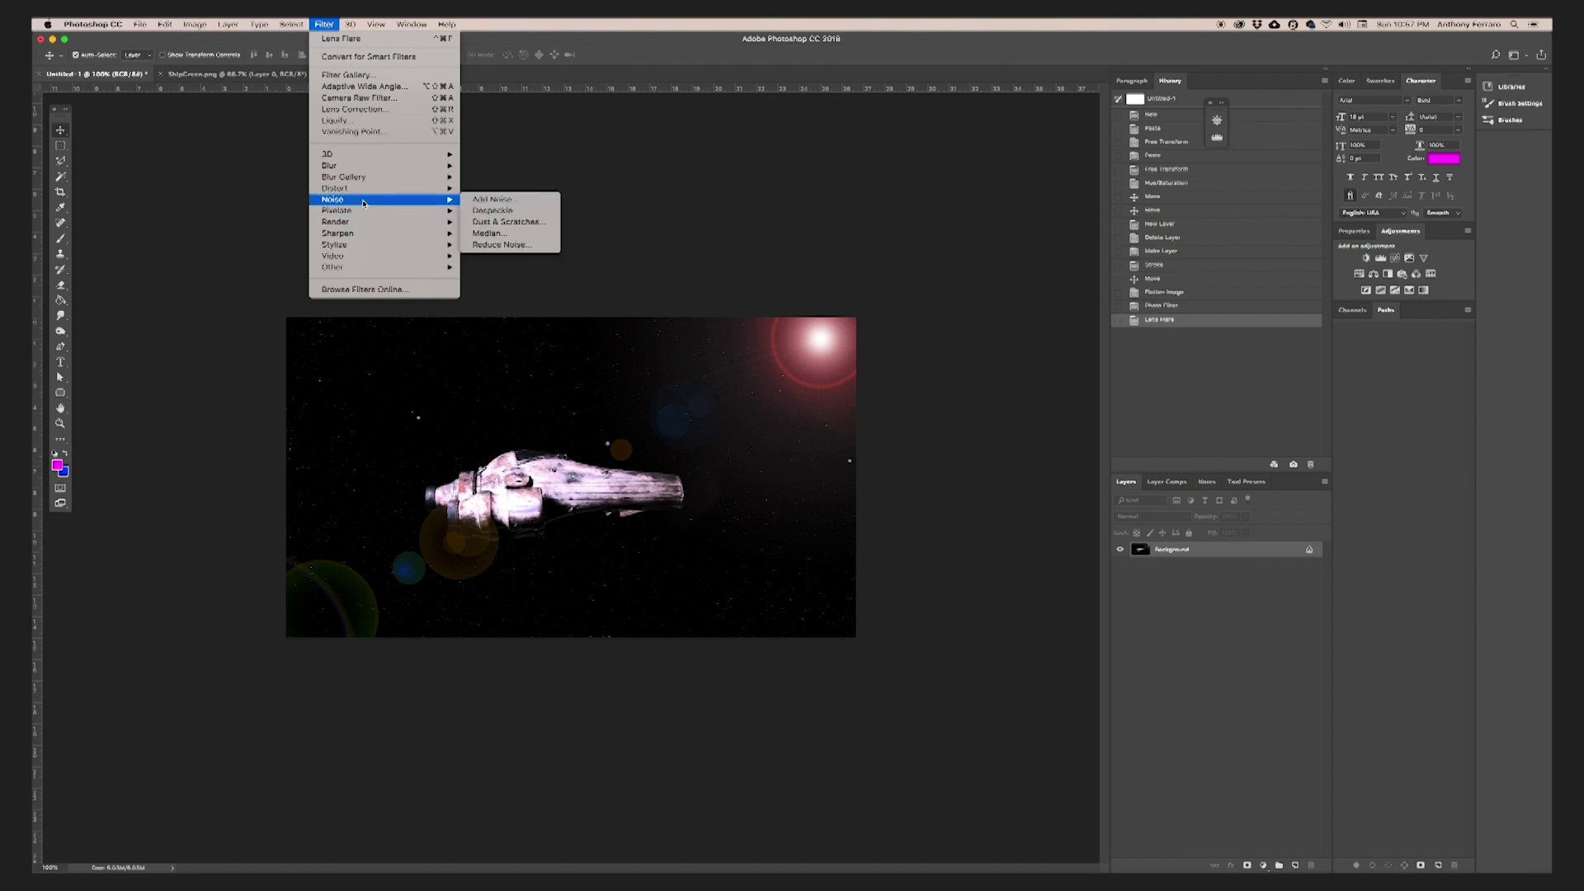
{"action": "left_click", "coordinate": [494, 200]}
{"action": "left_click_drag", "start_coordinate": [737, 485], "coordinate": [711, 489]}
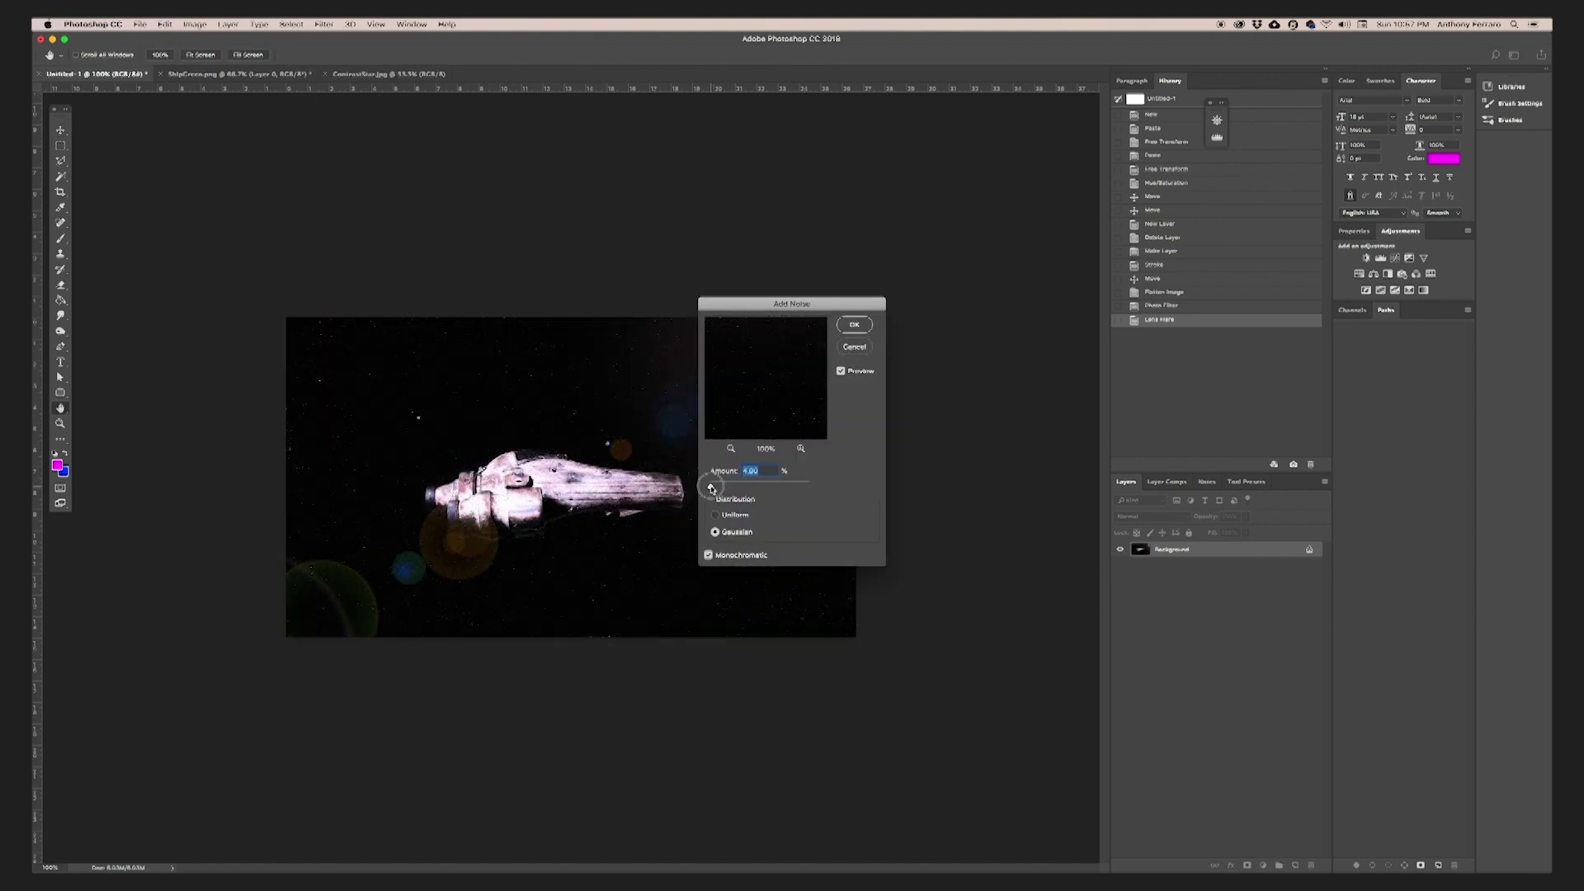
{"action": "left_click", "coordinate": [854, 329]}
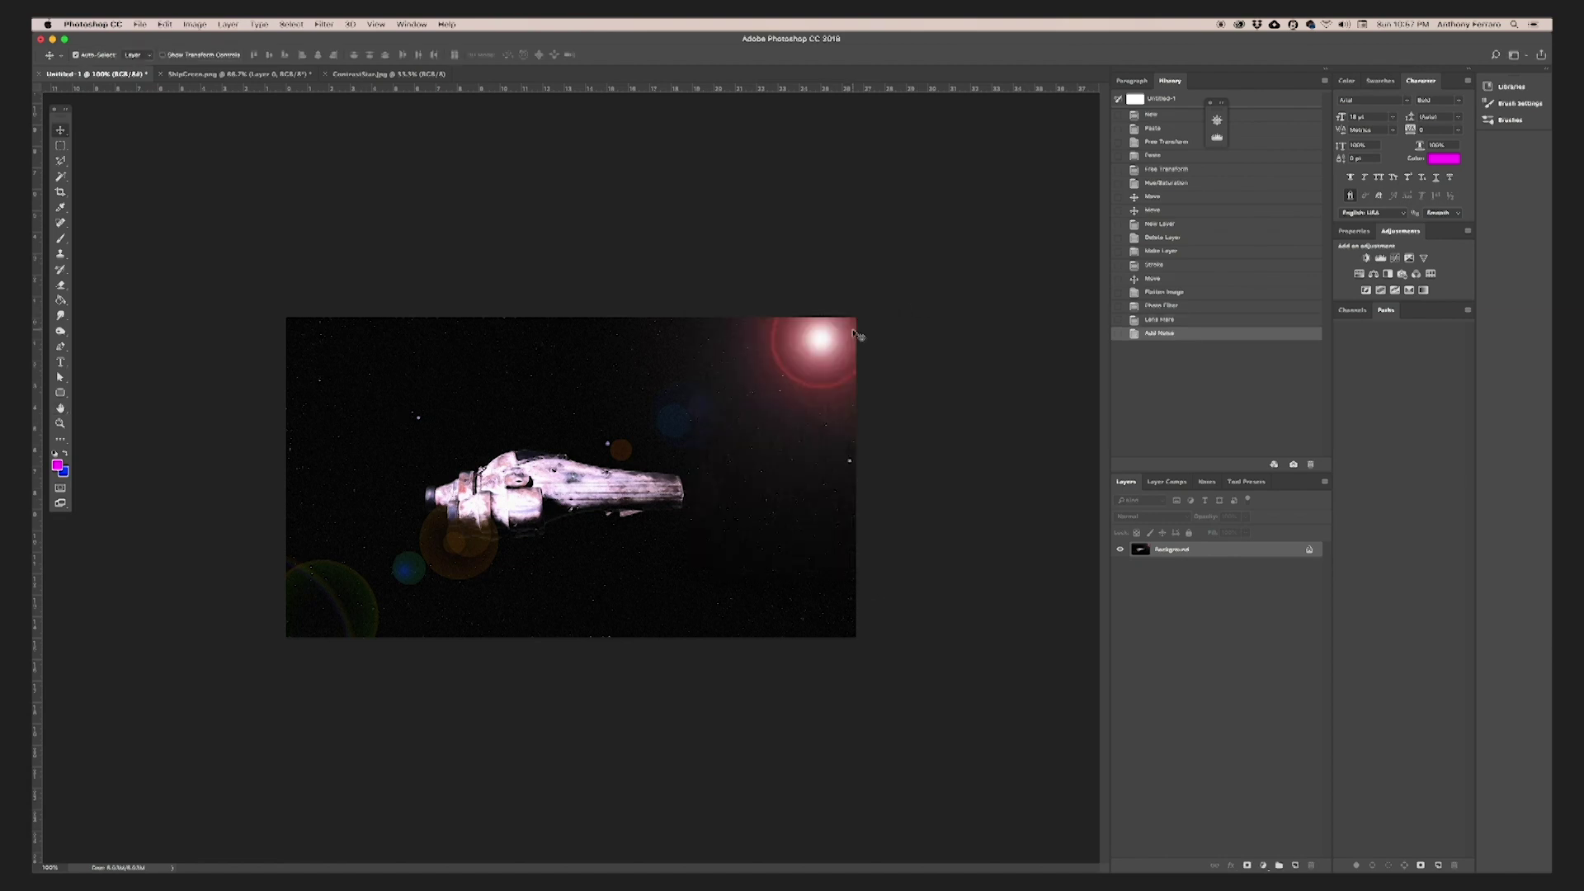
Brighten the image slightly by raising the upper-midtone point of the RGB curve with a Curves adjustment
{"action": "left_click", "coordinate": [195, 24]}
{"action": "mouse_move", "coordinate": [216, 57]}
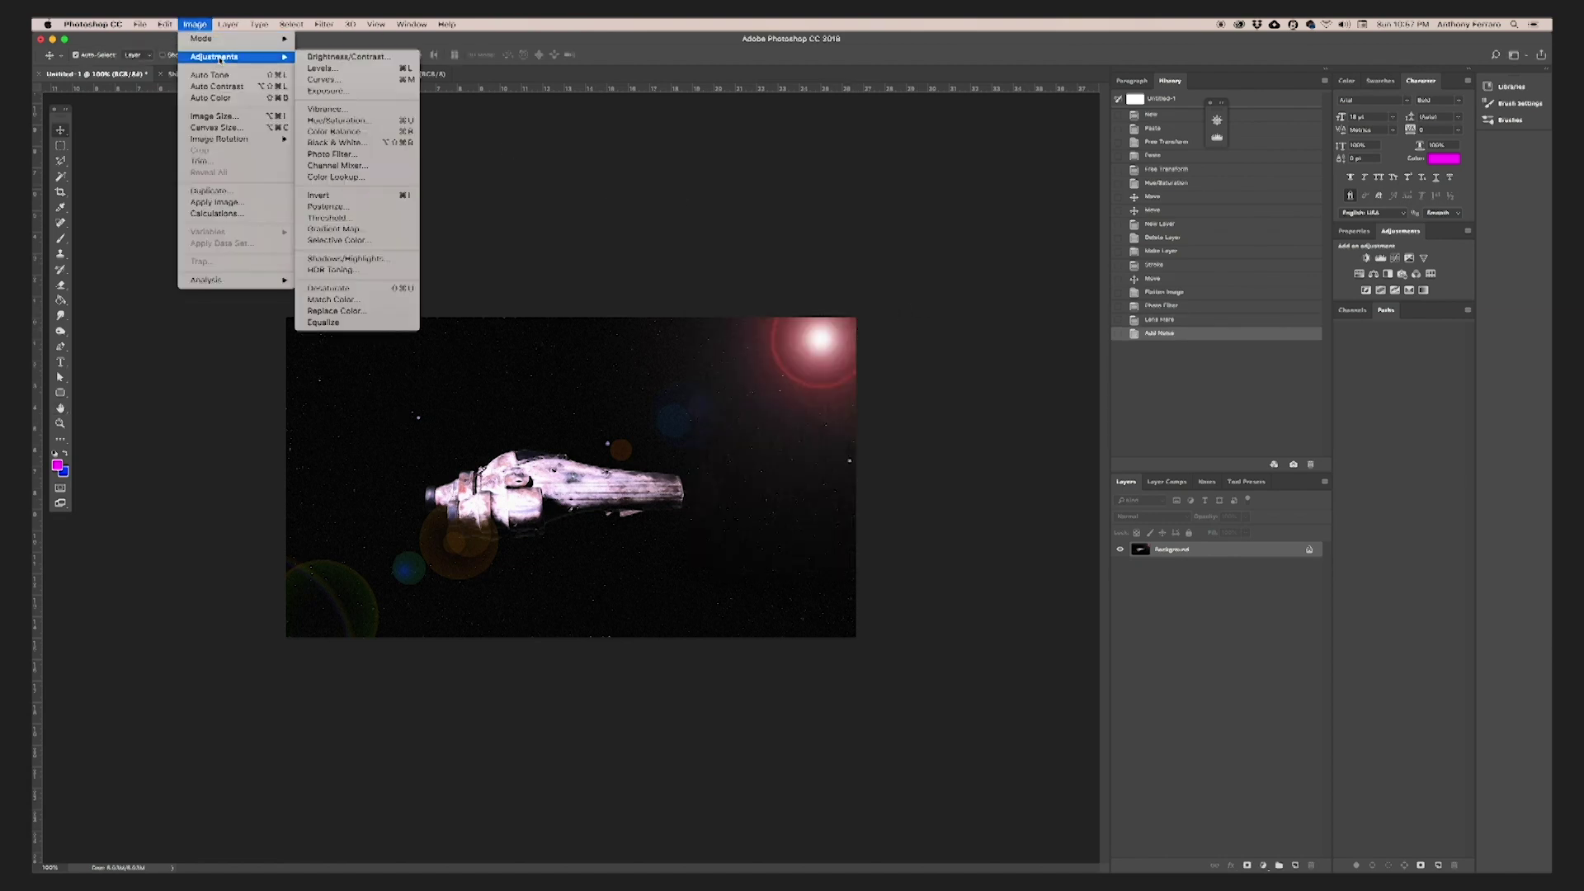
{"action": "left_click", "coordinate": [355, 80]}
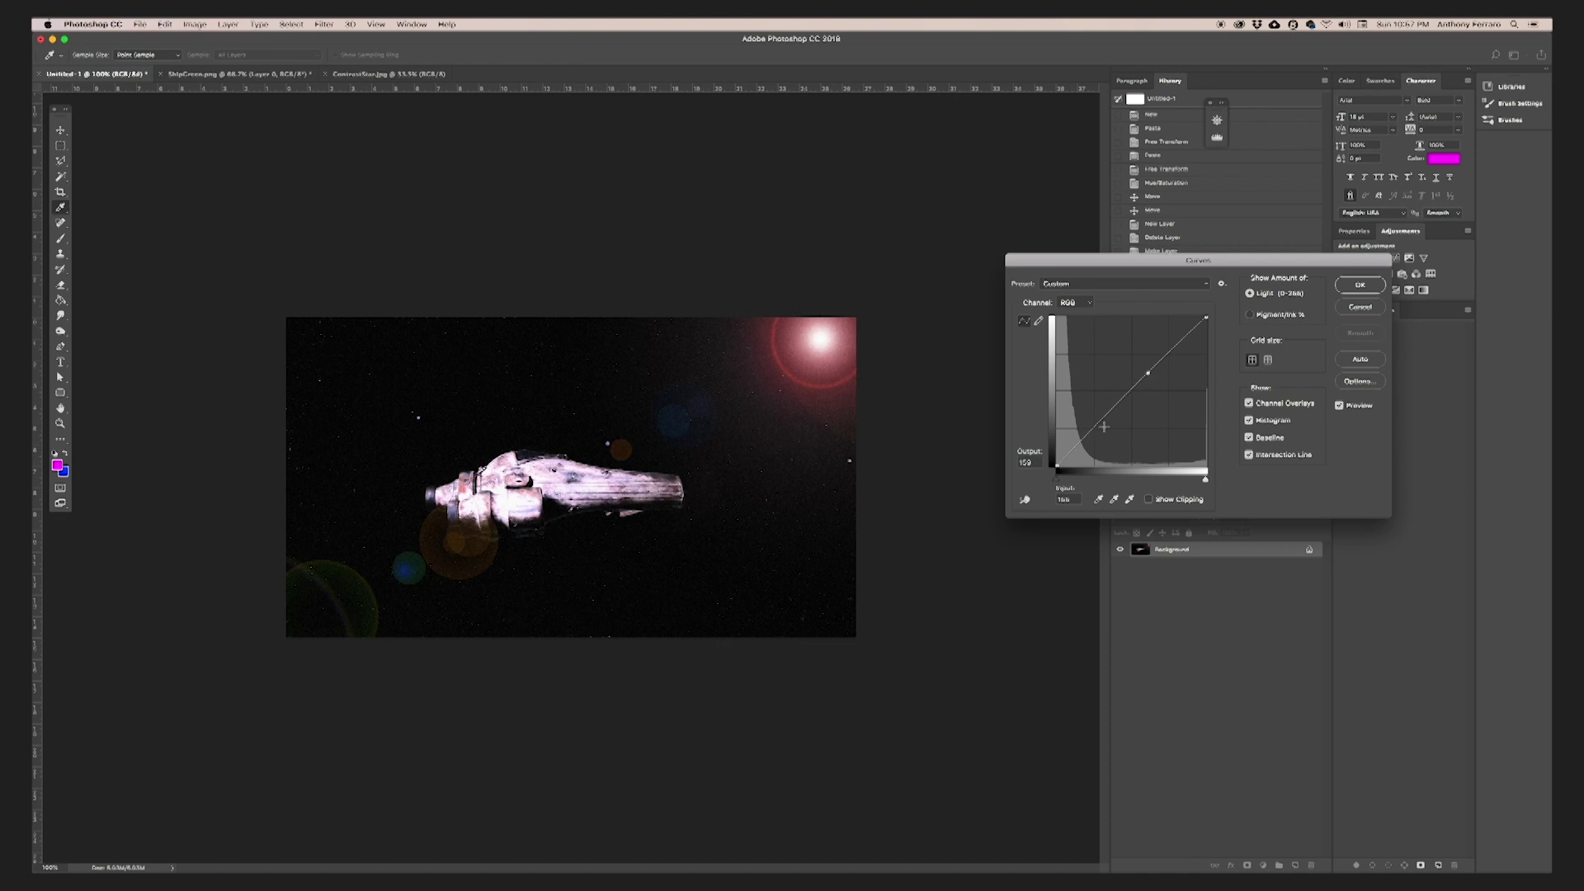
{"action": "left_click_drag", "start_coordinate": [1148, 373], "coordinate": [1153, 365]}
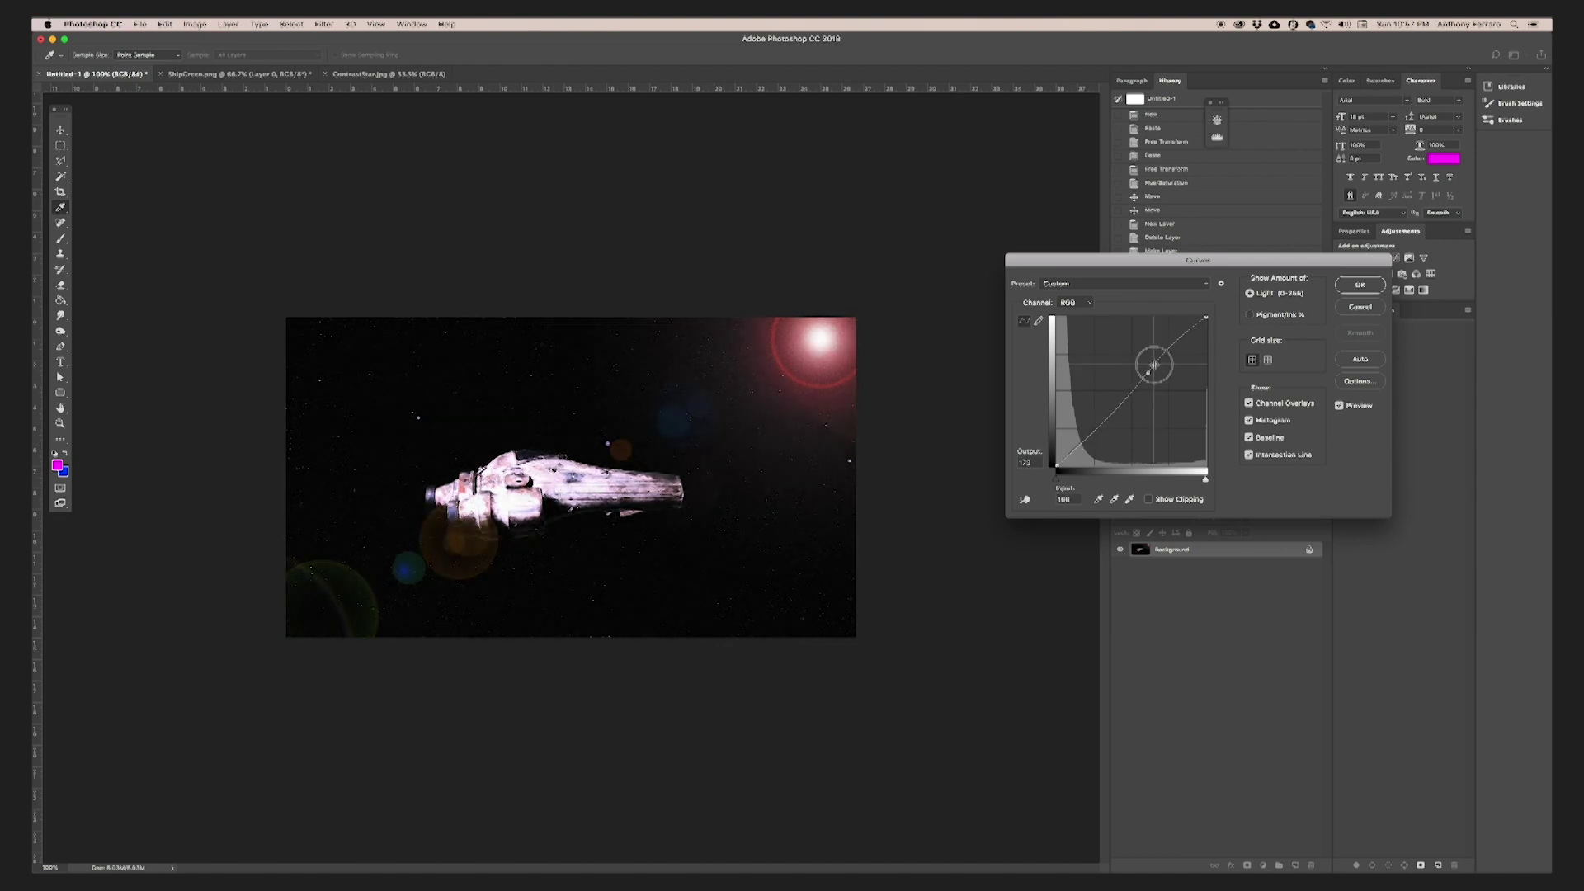
{"action": "left_click", "coordinate": [1361, 286]}
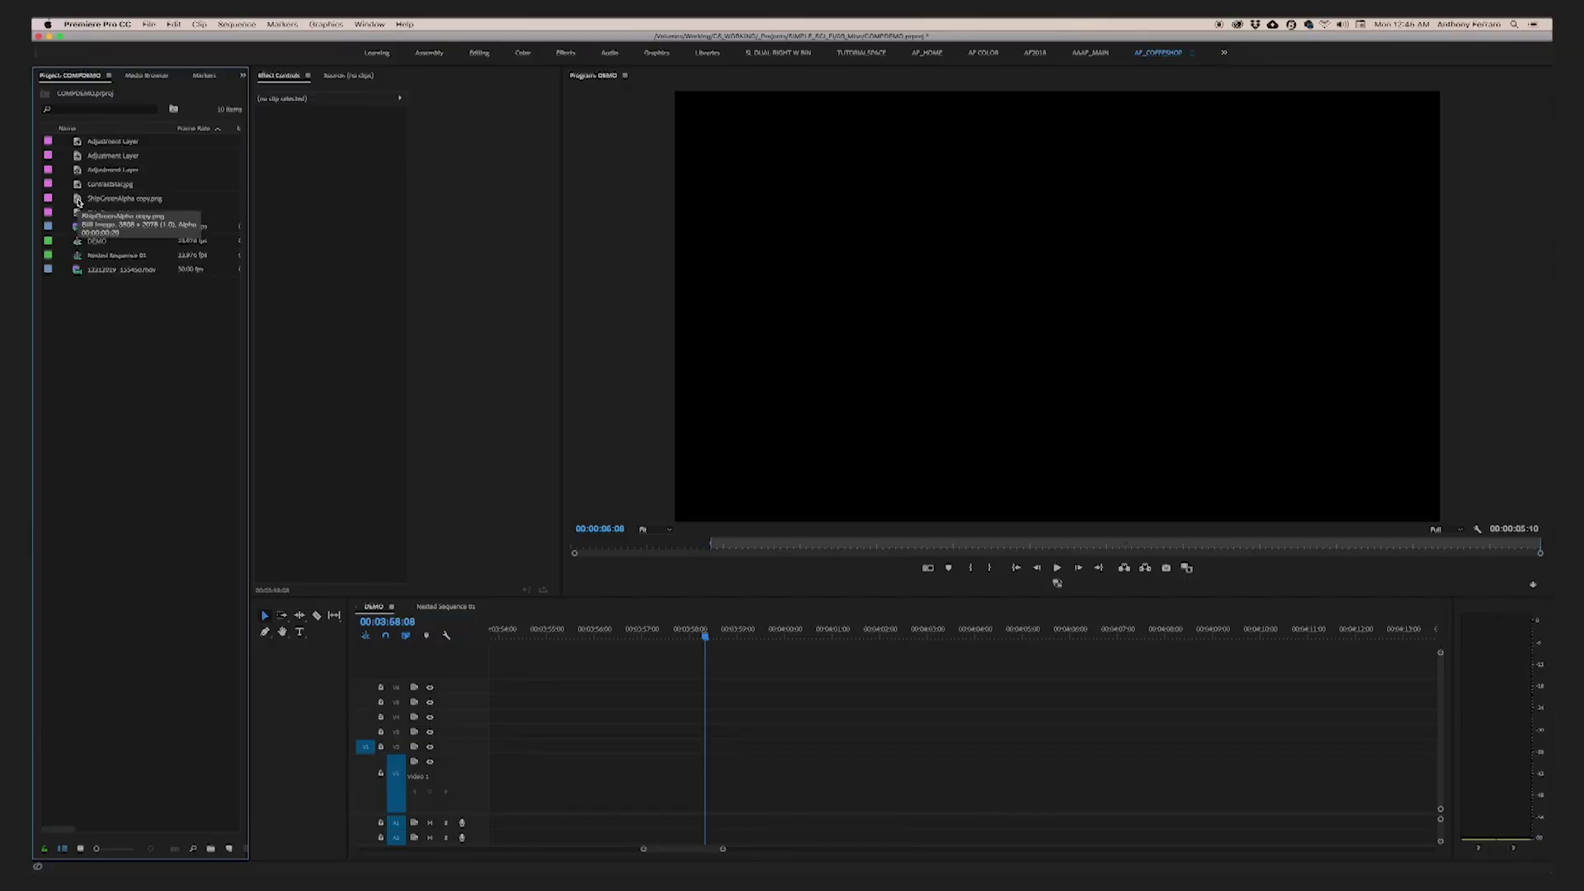
In Premiere Pro, place ShipGreenAlpha copy.png on the DEMO sequence's timeline and scale the clip down to 37
{"action": "left_click_drag", "start_coordinate": [81, 200], "coordinate": [725, 724]}
{"action": "left_click", "coordinate": [718, 723]}
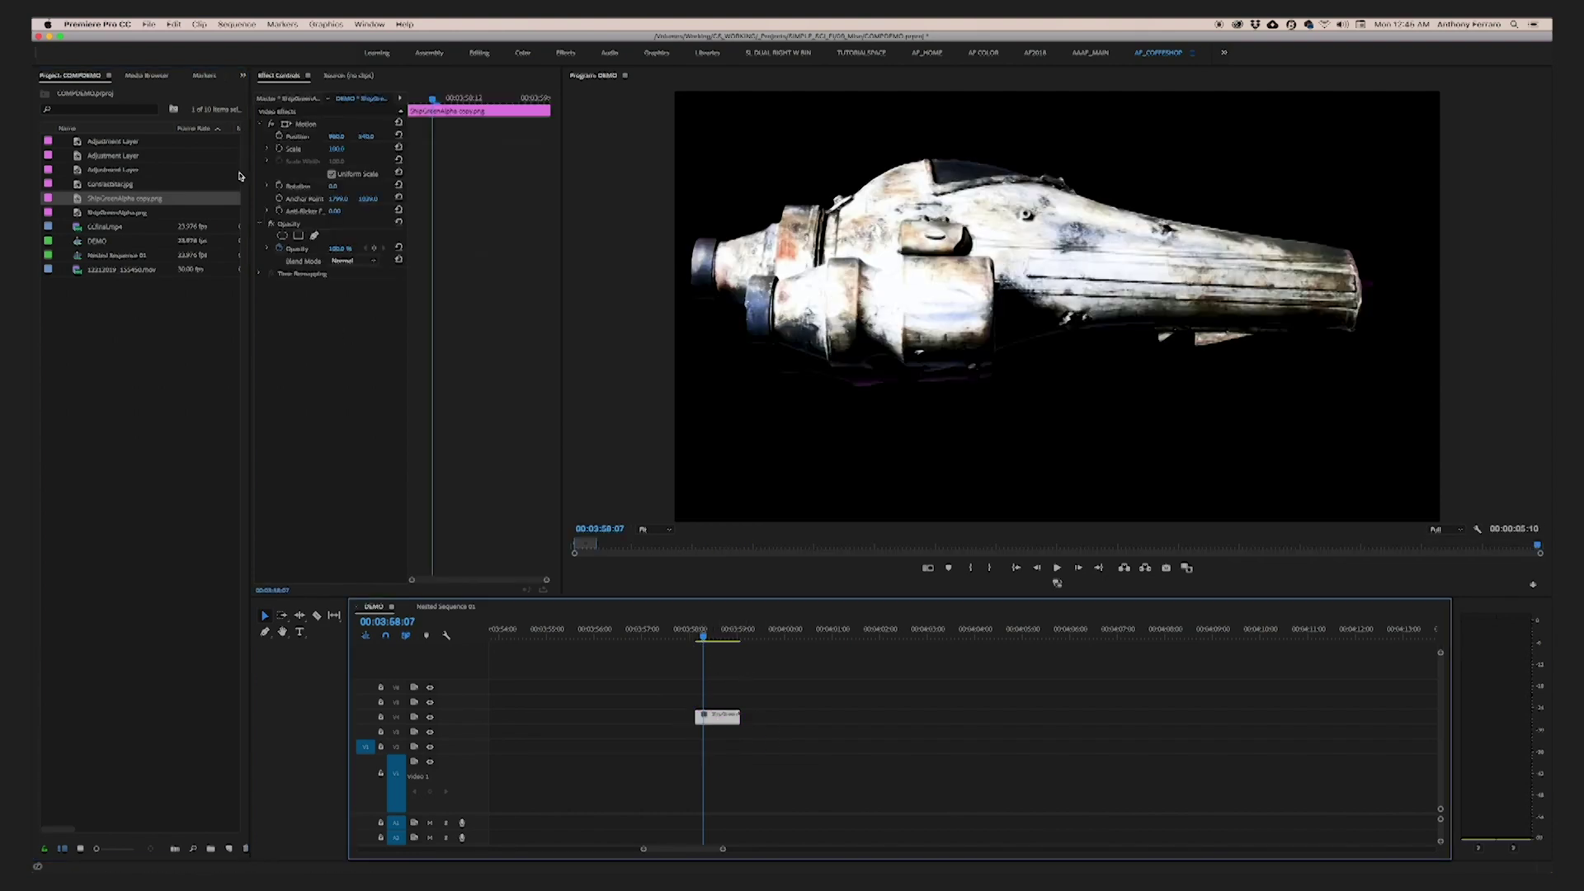
{"action": "left_click_drag", "start_coordinate": [335, 150], "coordinate": [313, 136]}
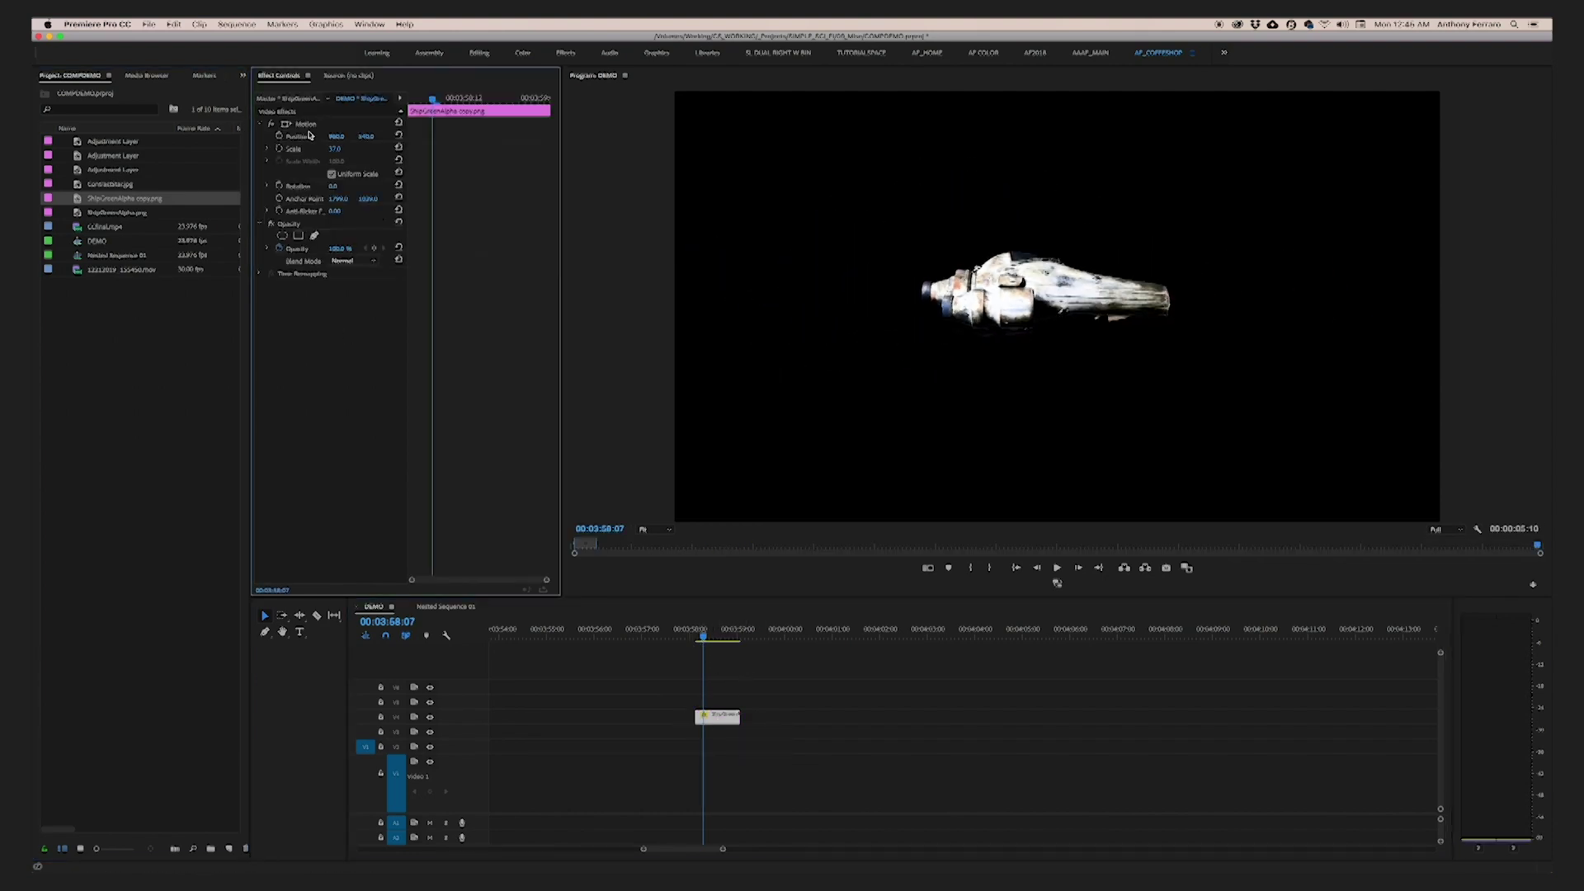
Move the ship toward the left side of the frame and place ContrastStar.jpg on the track beneath it
{"action": "left_click_drag", "start_coordinate": [1043, 289], "coordinate": [835, 286]}
{"action": "left_click", "coordinate": [694, 640]}
{"action": "left_click_drag", "start_coordinate": [102, 186], "coordinate": [697, 737]}
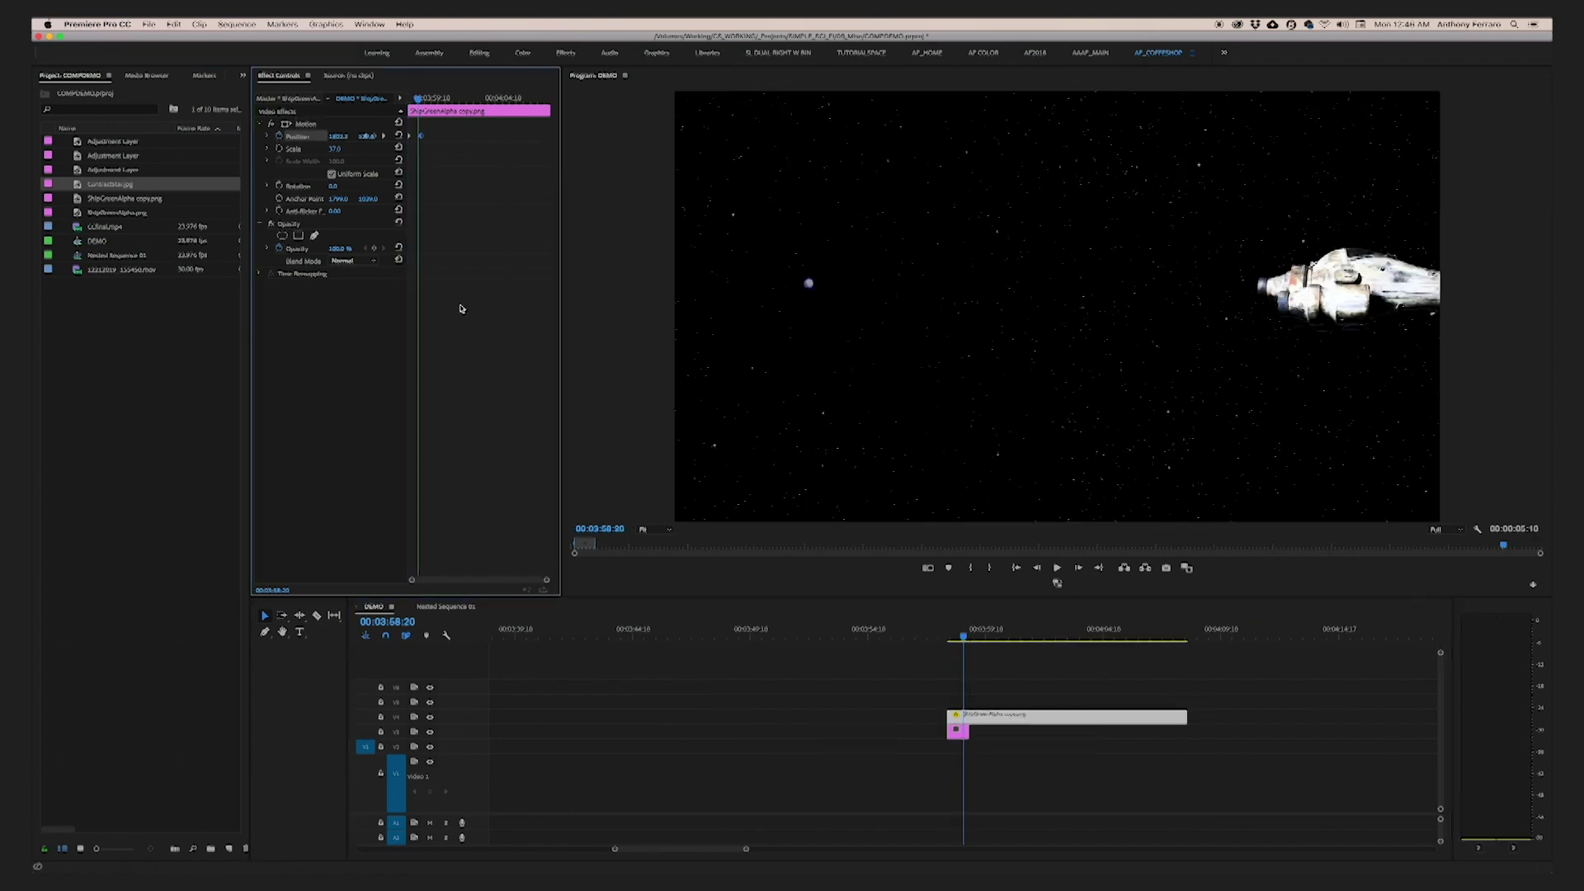
Move the ship's second position keyframe later in time and trim the end of the ship clip
{"action": "left_click_drag", "start_coordinate": [420, 135], "coordinate": [489, 135]}
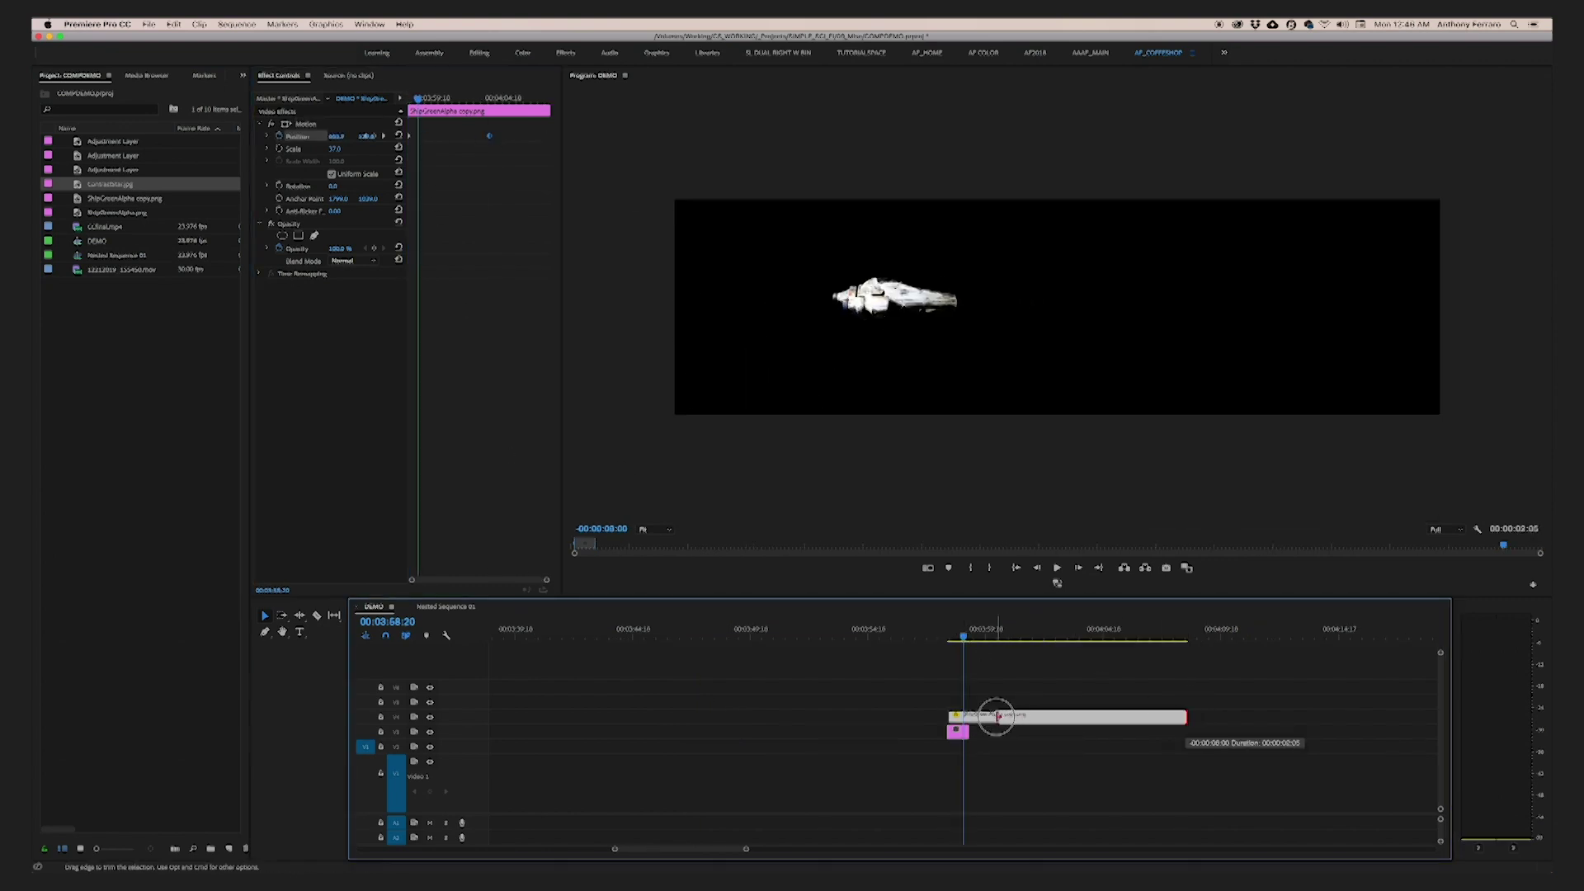
{"action": "key", "text": "equal"}
{"action": "key", "text": "equal"}
{"action": "key", "text": "equal"}
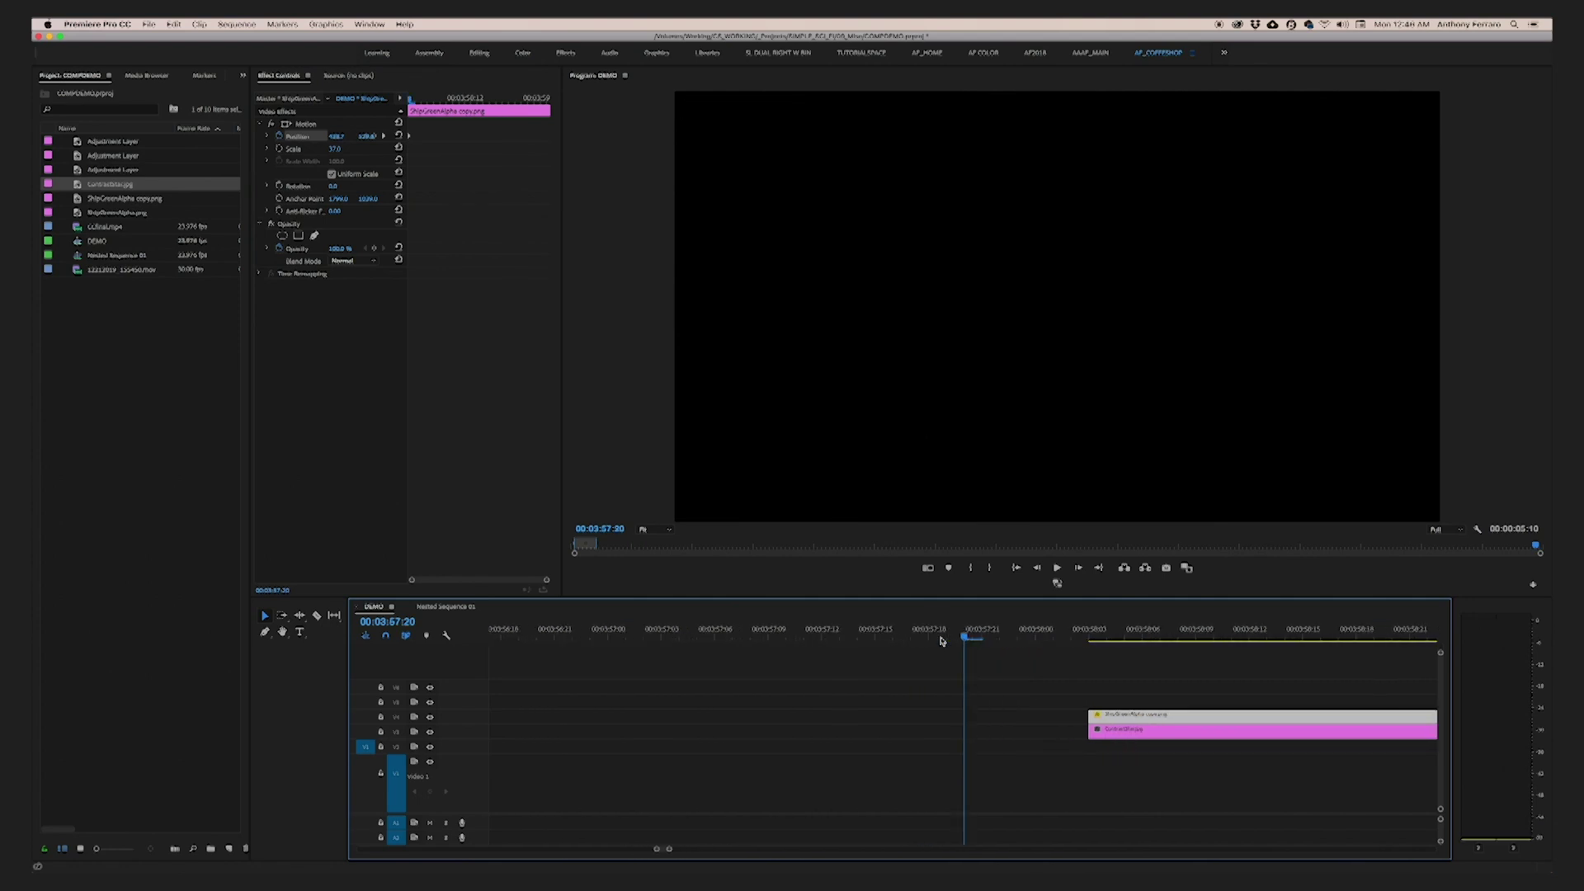
{"action": "left_click", "coordinate": [1070, 635]}
{"action": "key", "text": "minus"}
{"action": "key", "text": "minus"}
Extend the ship and ContrastStar.jpg clips so both end at the same point on the timeline
{"action": "left_click_drag", "start_coordinate": [966, 633], "coordinate": [987, 633]}
{"action": "left_click_drag", "start_coordinate": [1071, 719], "coordinate": [1324, 718]}
{"action": "left_click_drag", "start_coordinate": [687, 849], "coordinate": [787, 850]}
{"action": "left_click_drag", "start_coordinate": [1021, 718], "coordinate": [1167, 717]}
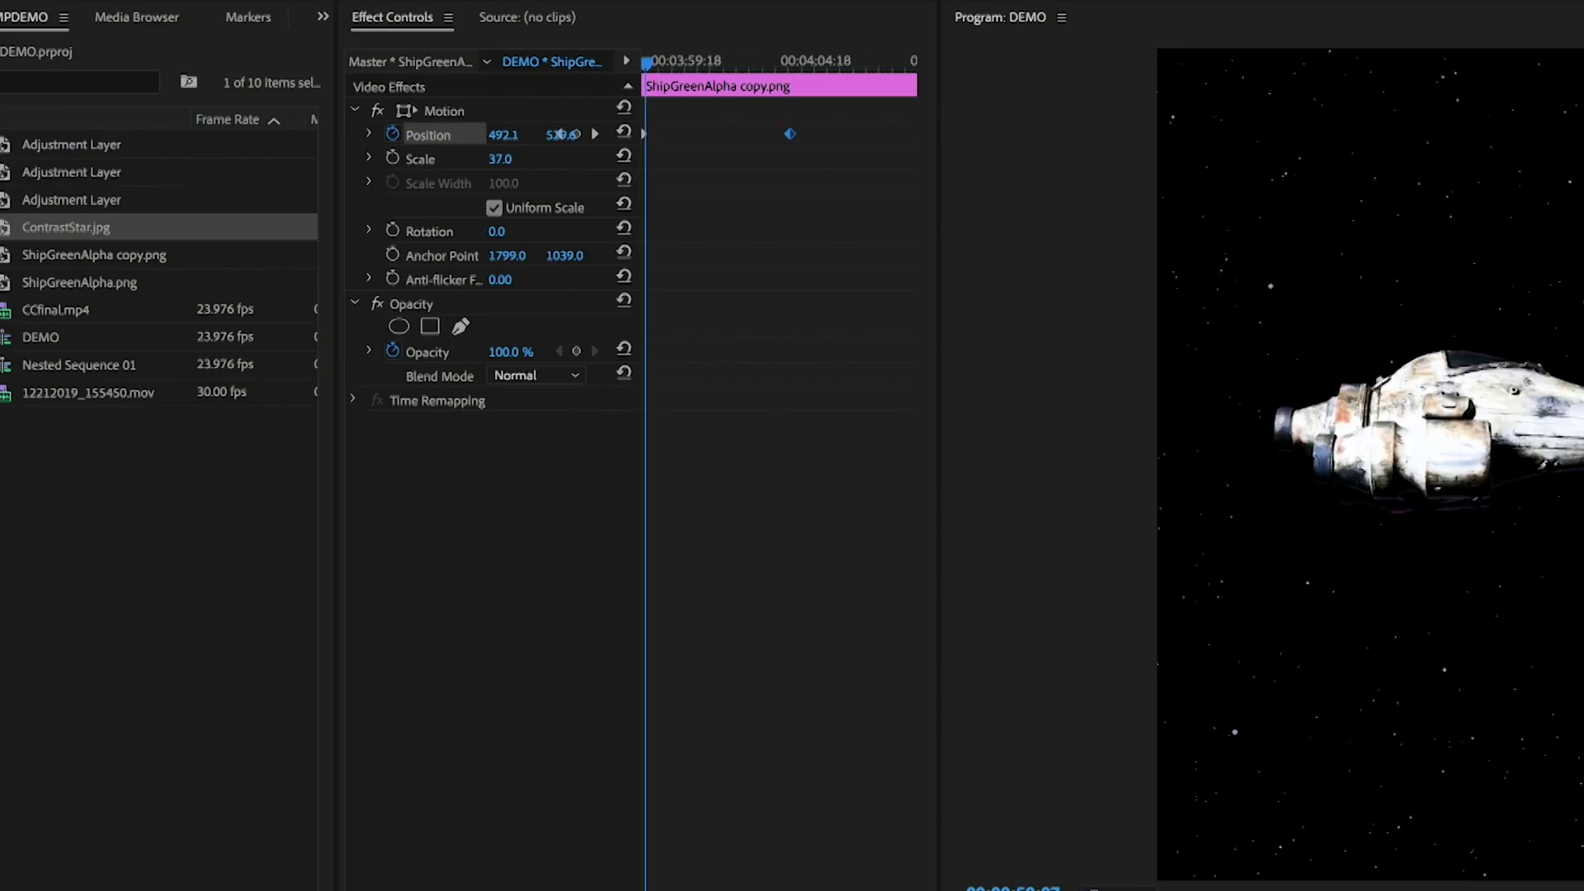
Move the ship's second position keyframe to the end of its clip and play back the flight
{"action": "left_click_drag", "start_coordinate": [789, 133], "coordinate": [1092, 192]}
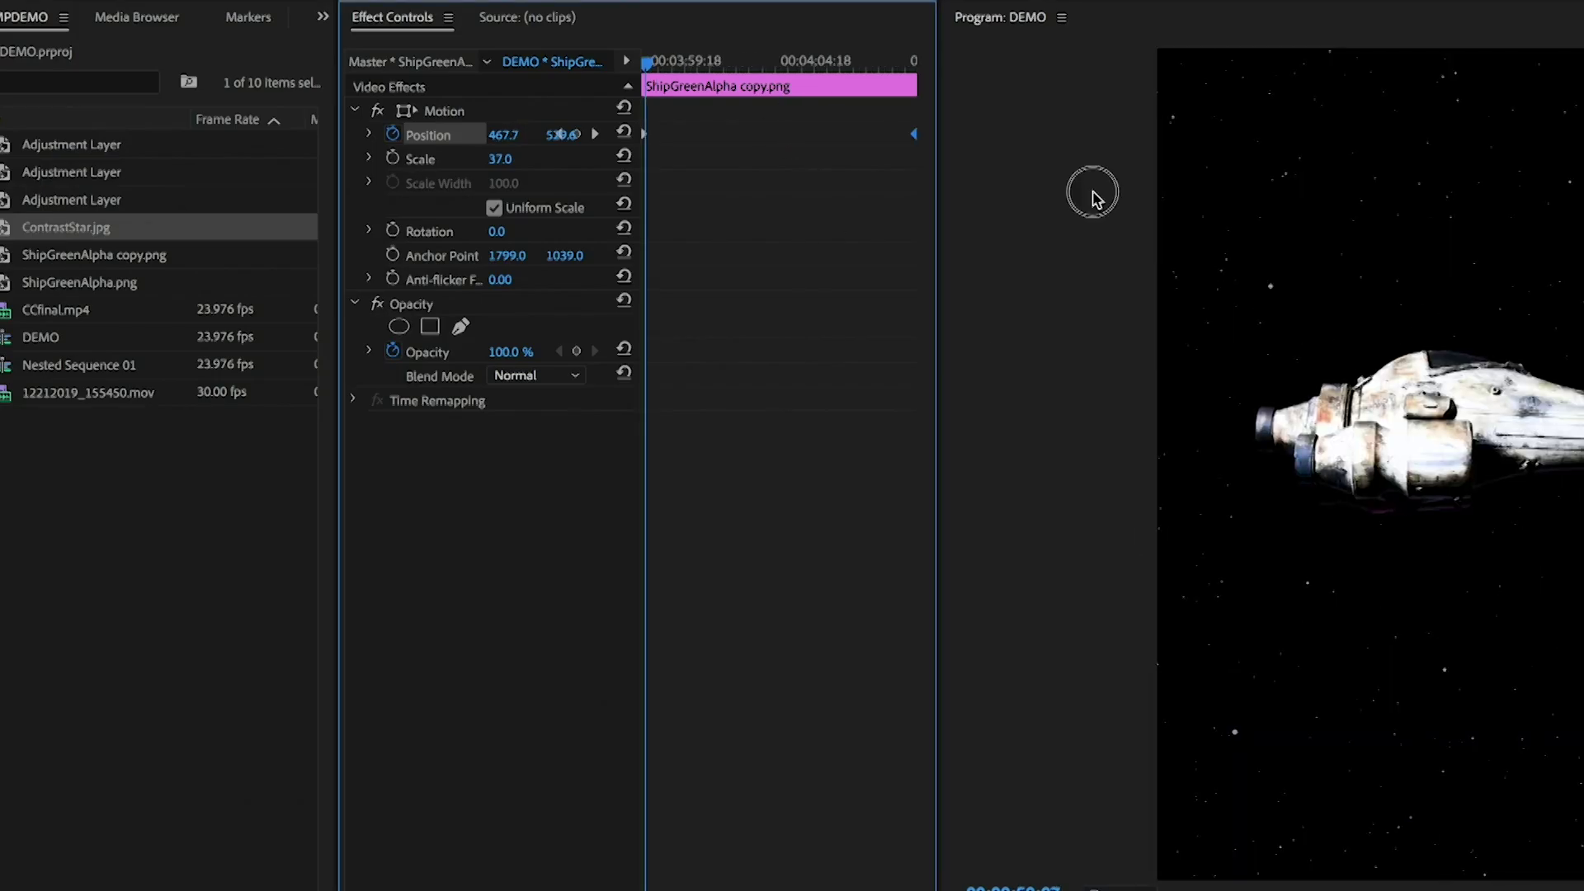
{"action": "key", "text": "space"}
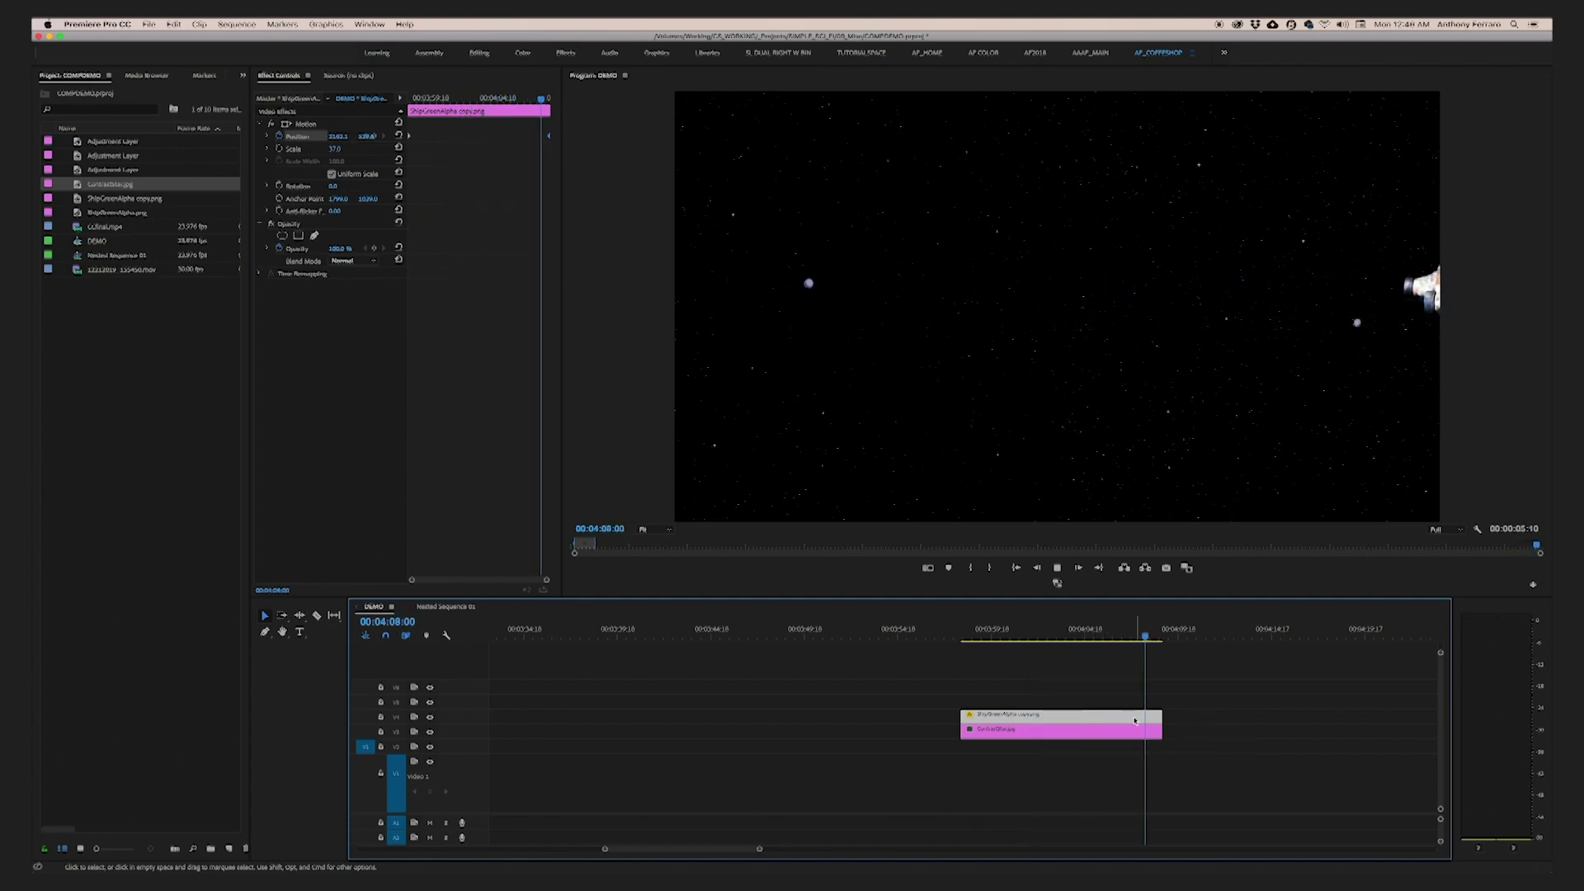
Keyframe Position and Scale at the start of the ContrastStar.jpg clip, and set its horizontal position to 572 partway through
{"action": "left_click_drag", "start_coordinate": [964, 641], "coordinate": [963, 644]}
{"action": "left_click", "coordinate": [1024, 729]}
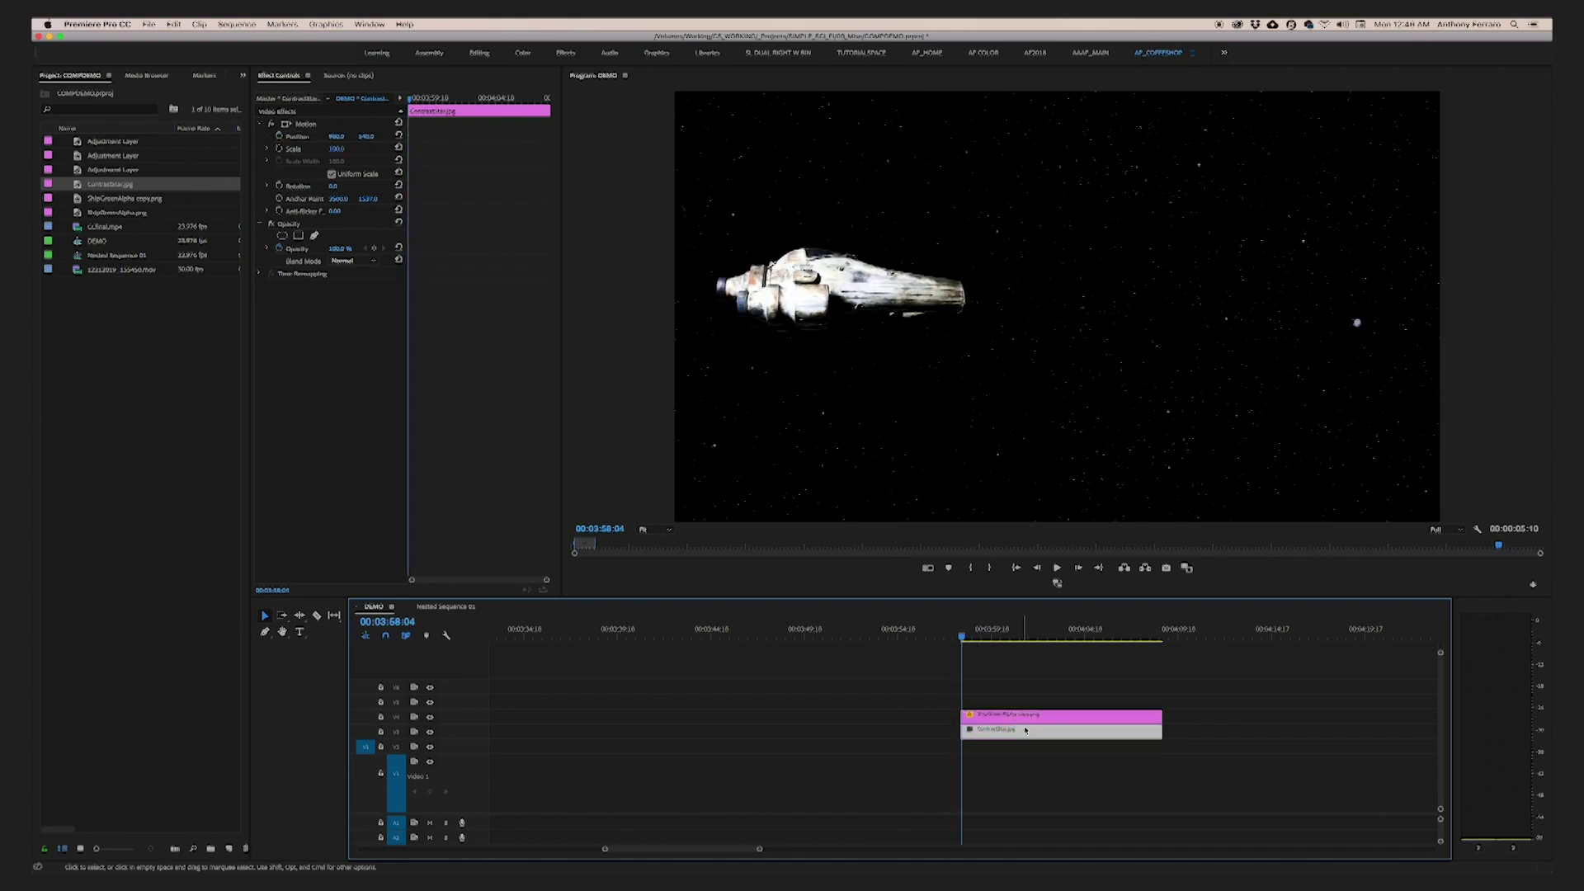
{"action": "left_click", "coordinate": [279, 137]}
{"action": "left_click", "coordinate": [279, 149]}
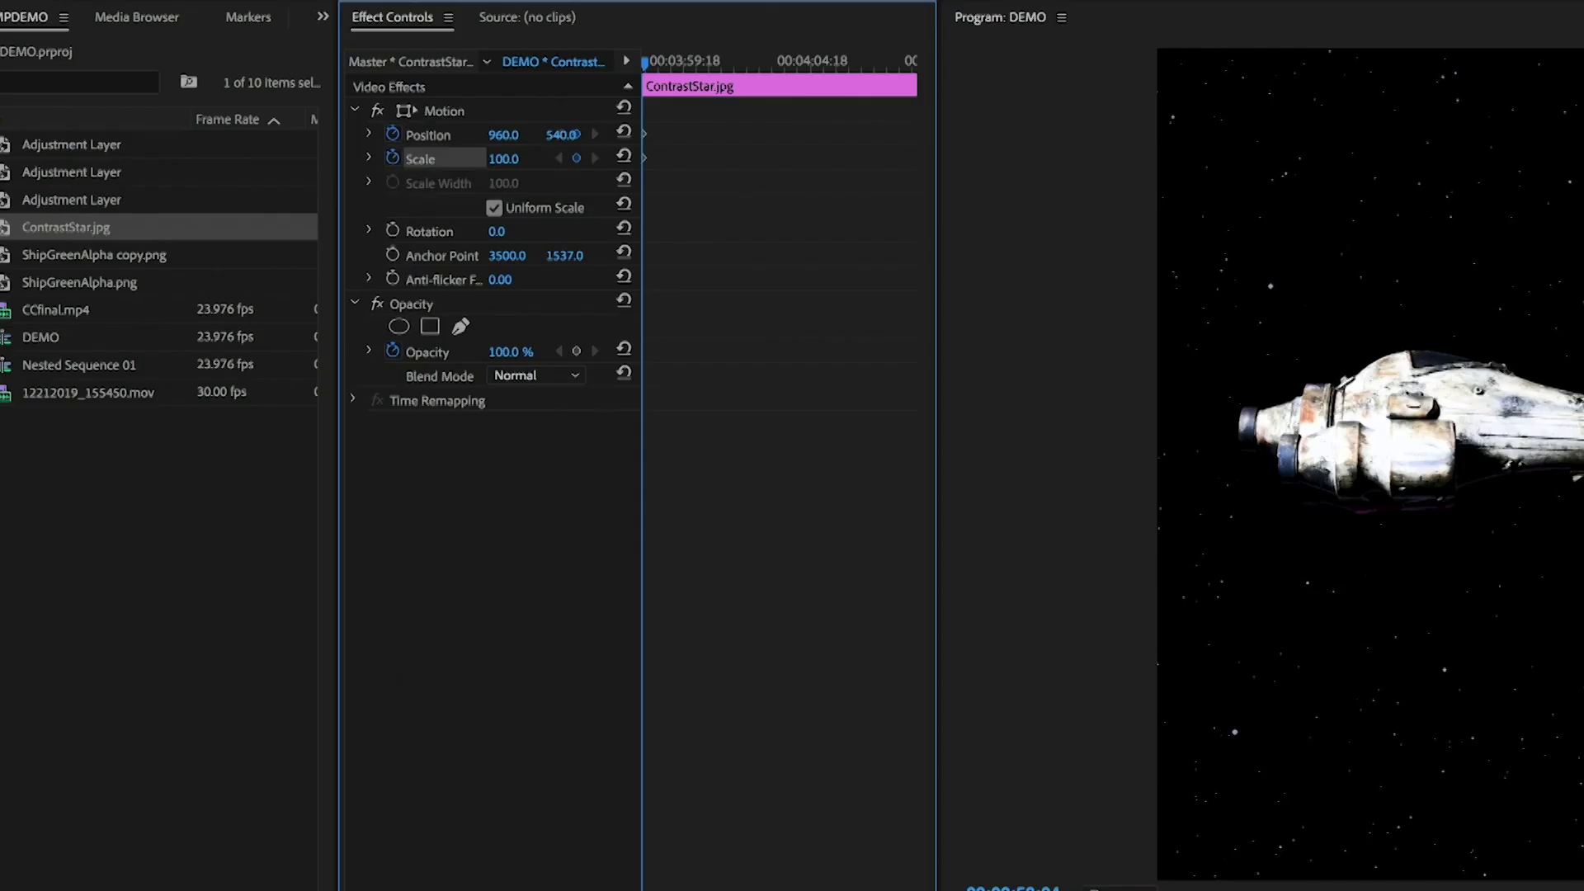
{"action": "left_click_drag", "start_coordinate": [500, 135], "coordinate": [221, 135]}
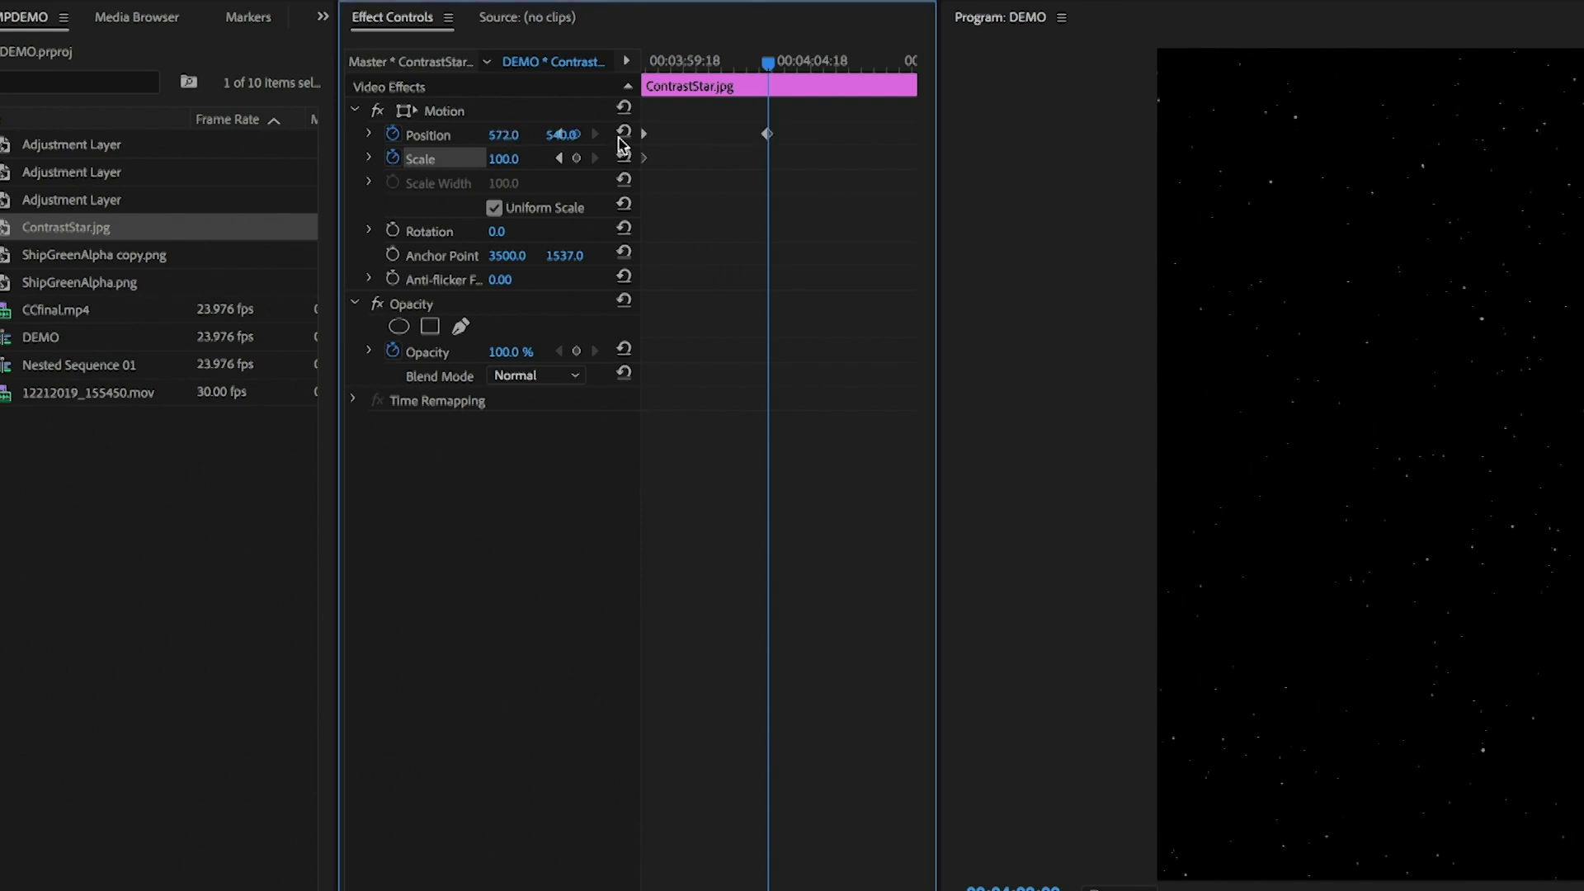
Move the starfield's second position keyframe to the end of the clip and play back the combined movement
{"action": "left_click_drag", "start_coordinate": [767, 134], "coordinate": [950, 151]}
{"action": "key", "text": "Up"}
{"action": "key", "text": "space"}
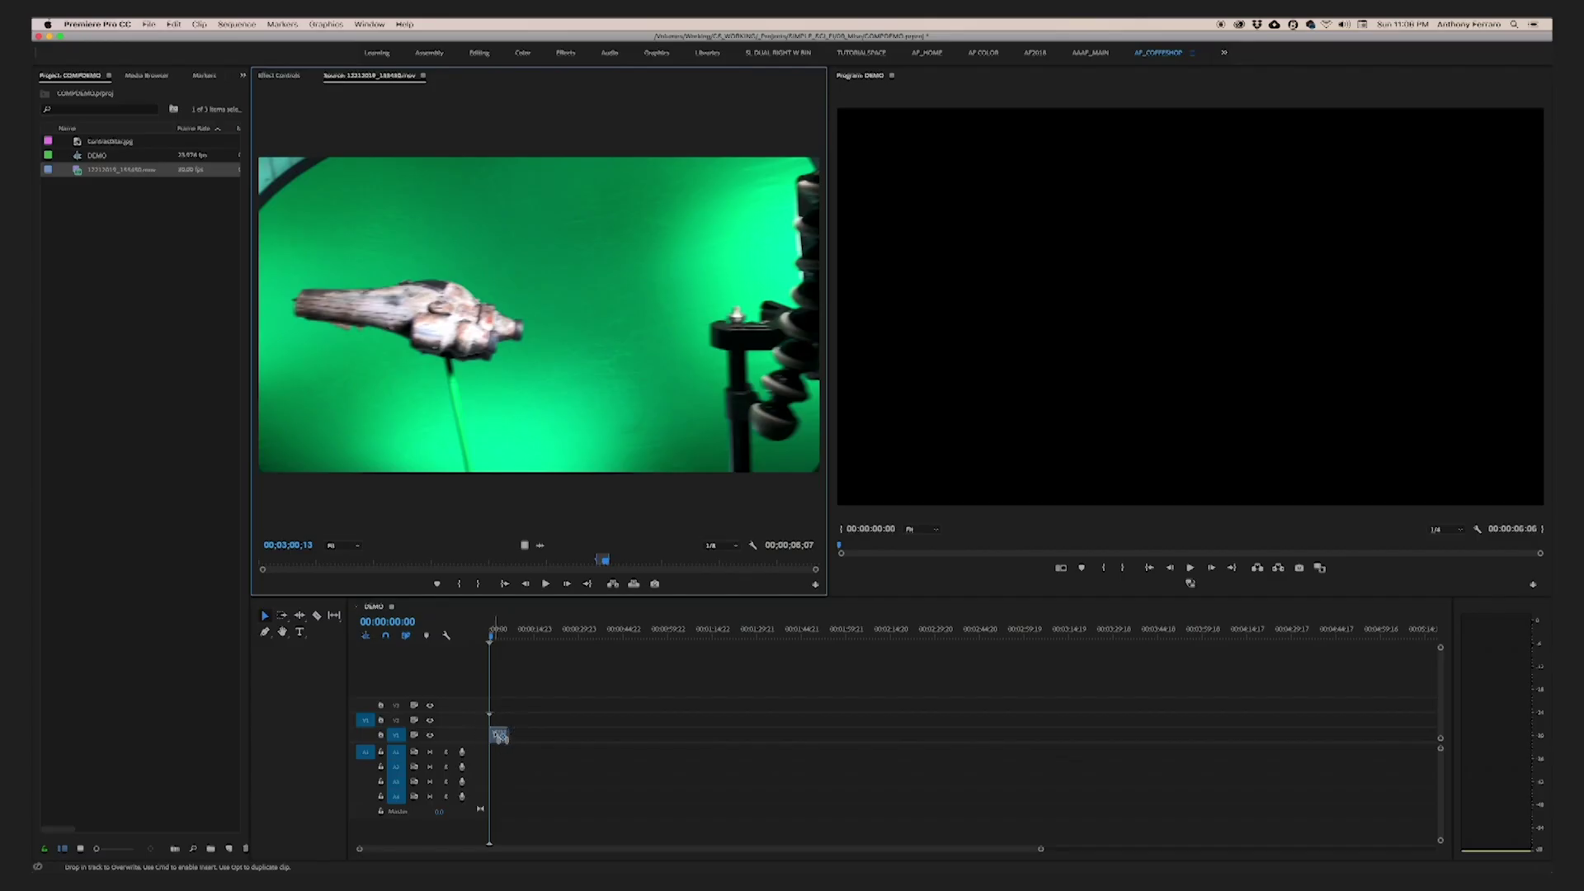
Place the green-screen ship footage at the start of the DEMO sequence and expand its video track
{"action": "left_click_drag", "start_coordinate": [498, 733], "coordinate": [500, 734]}
{"action": "left_click", "coordinate": [868, 481]}
{"action": "left_click_drag", "start_coordinate": [509, 634], "coordinate": [505, 634]}
{"action": "key", "text": "equal"}
{"action": "key", "text": "equal"}
{"action": "key", "text": "equal"}
{"action": "key", "text": "equal"}
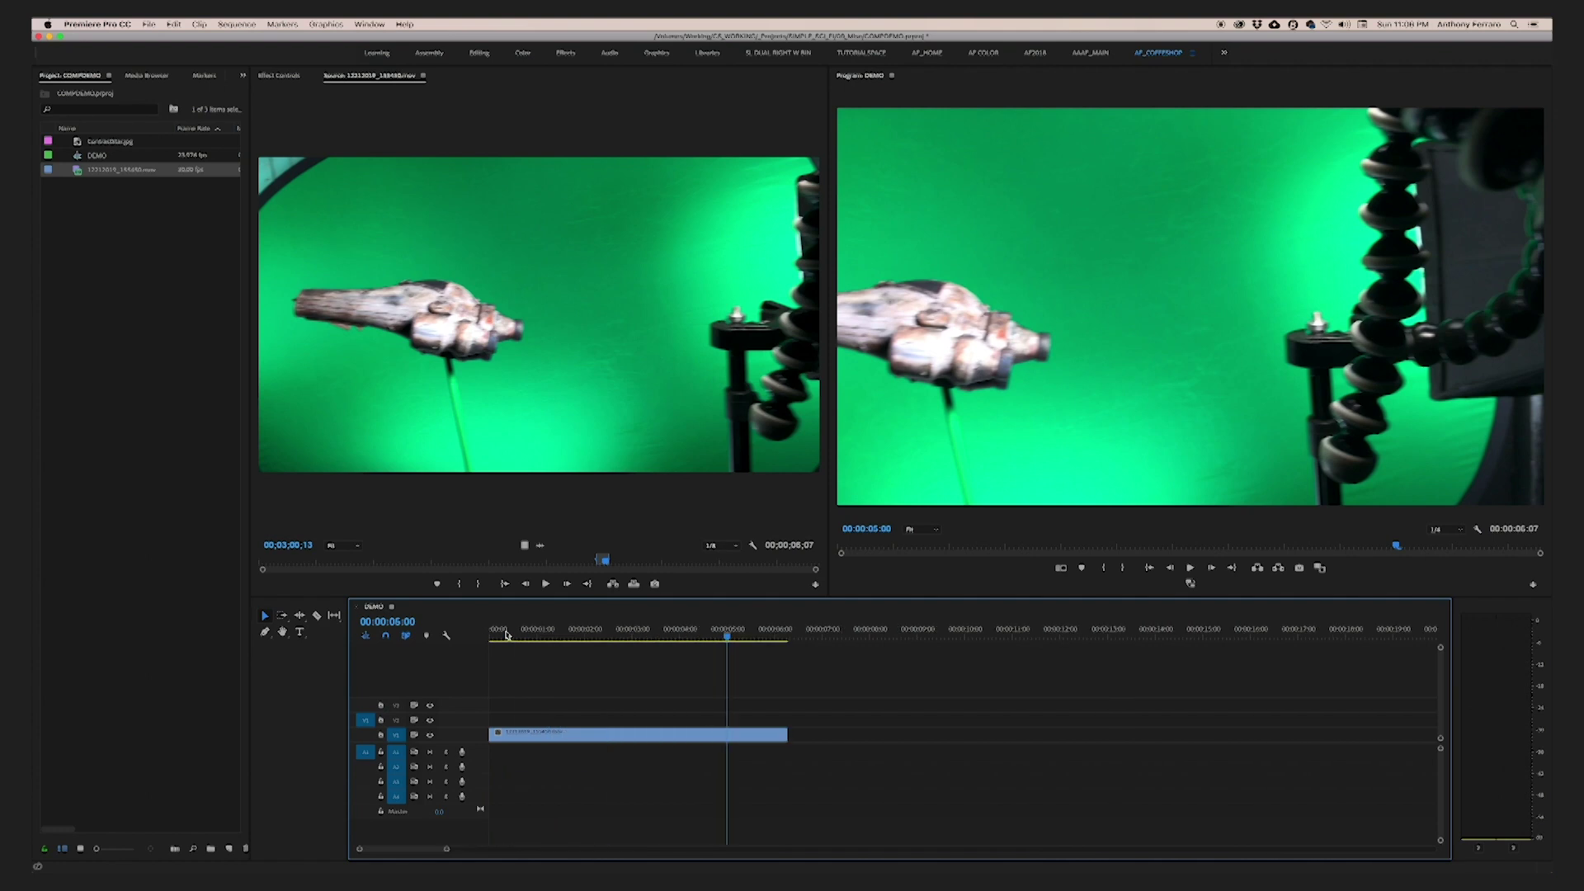
{"action": "double_click", "coordinate": [459, 728]}
Select the footage clip at 00:00:03:16 and raise the program preview's playback resolution to 1/2
{"action": "left_click_drag", "start_coordinate": [557, 631], "coordinate": [663, 648]}
{"action": "left_click", "coordinate": [697, 699]}
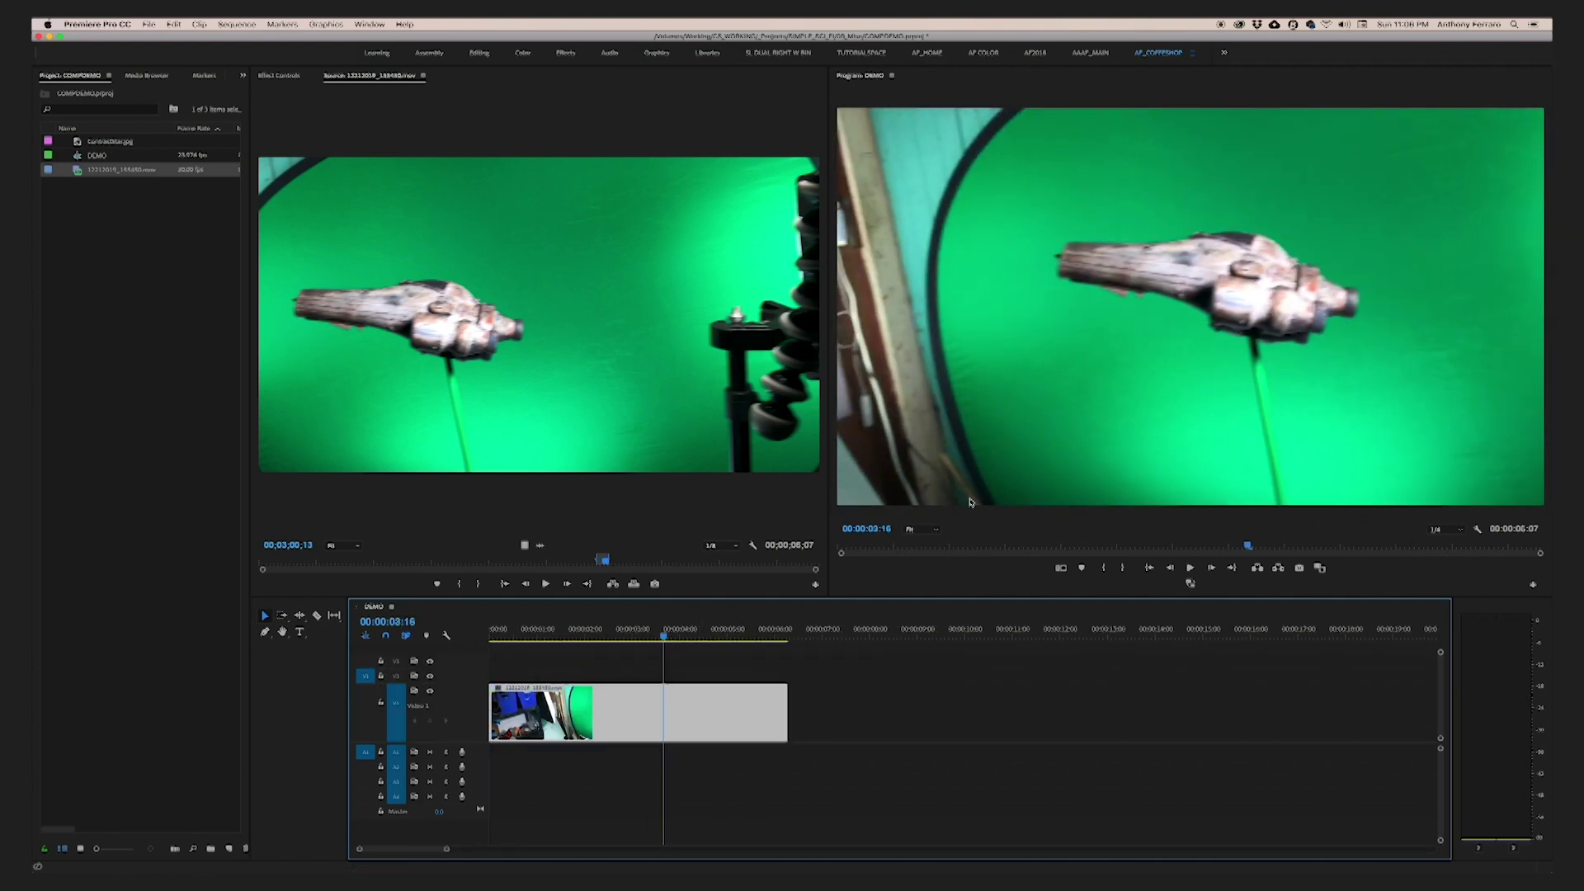
{"action": "left_click", "coordinate": [1461, 530]}
{"action": "left_click", "coordinate": [1453, 559]}
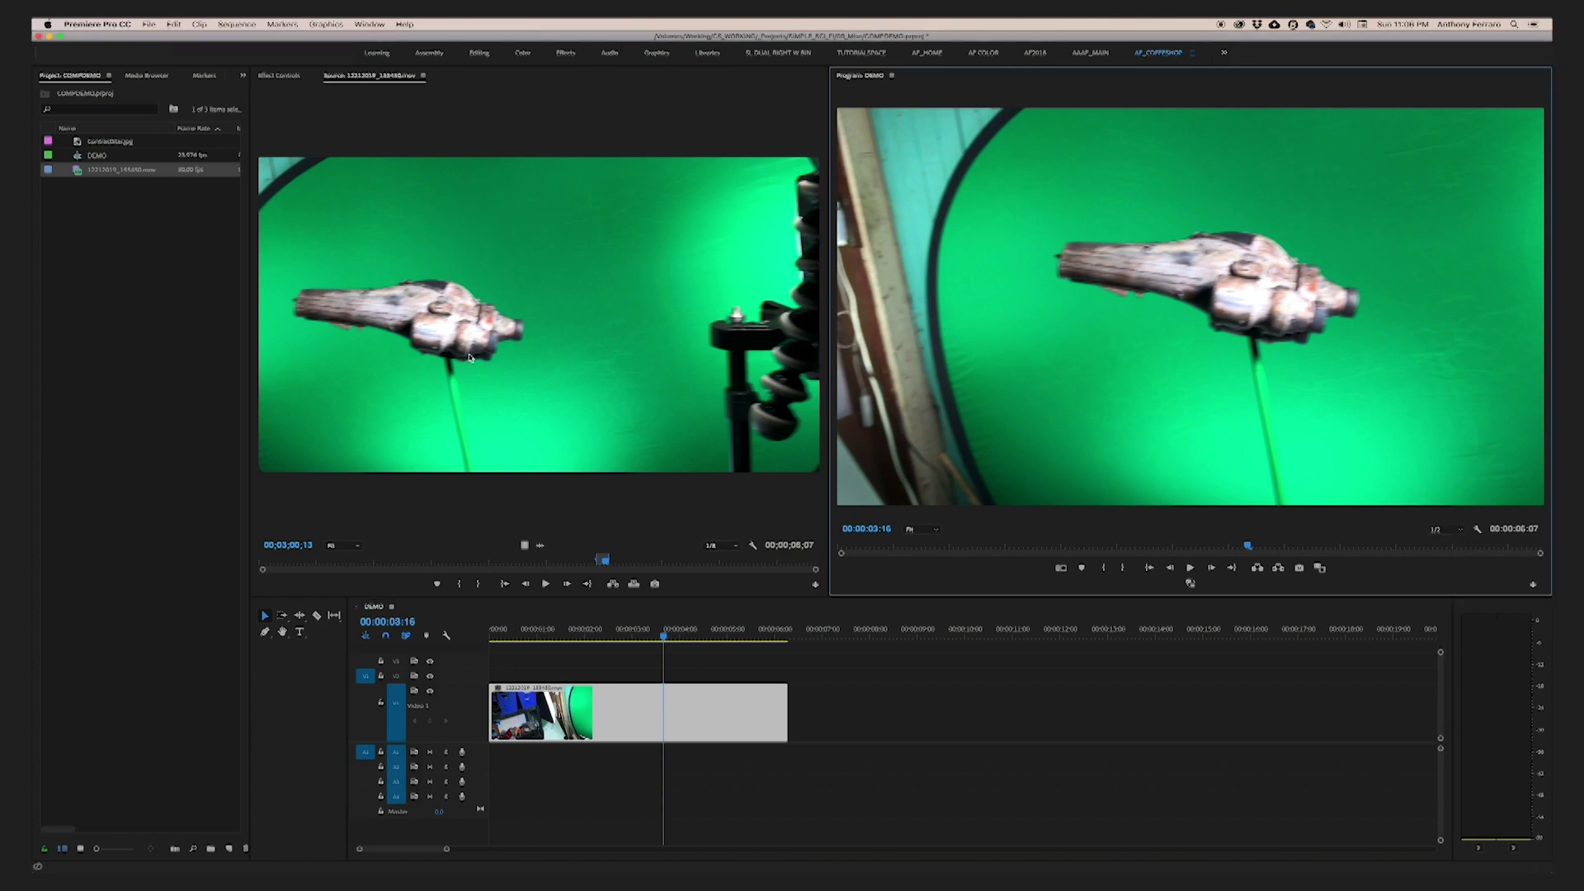
Add an elliptical opacity mask, widen it to enclose the ship, and set its feather to 53
{"action": "left_click", "coordinate": [279, 78]}
{"action": "left_click", "coordinate": [282, 235]}
{"action": "left_click_drag", "start_coordinate": [1099, 311], "coordinate": [1000, 308]}
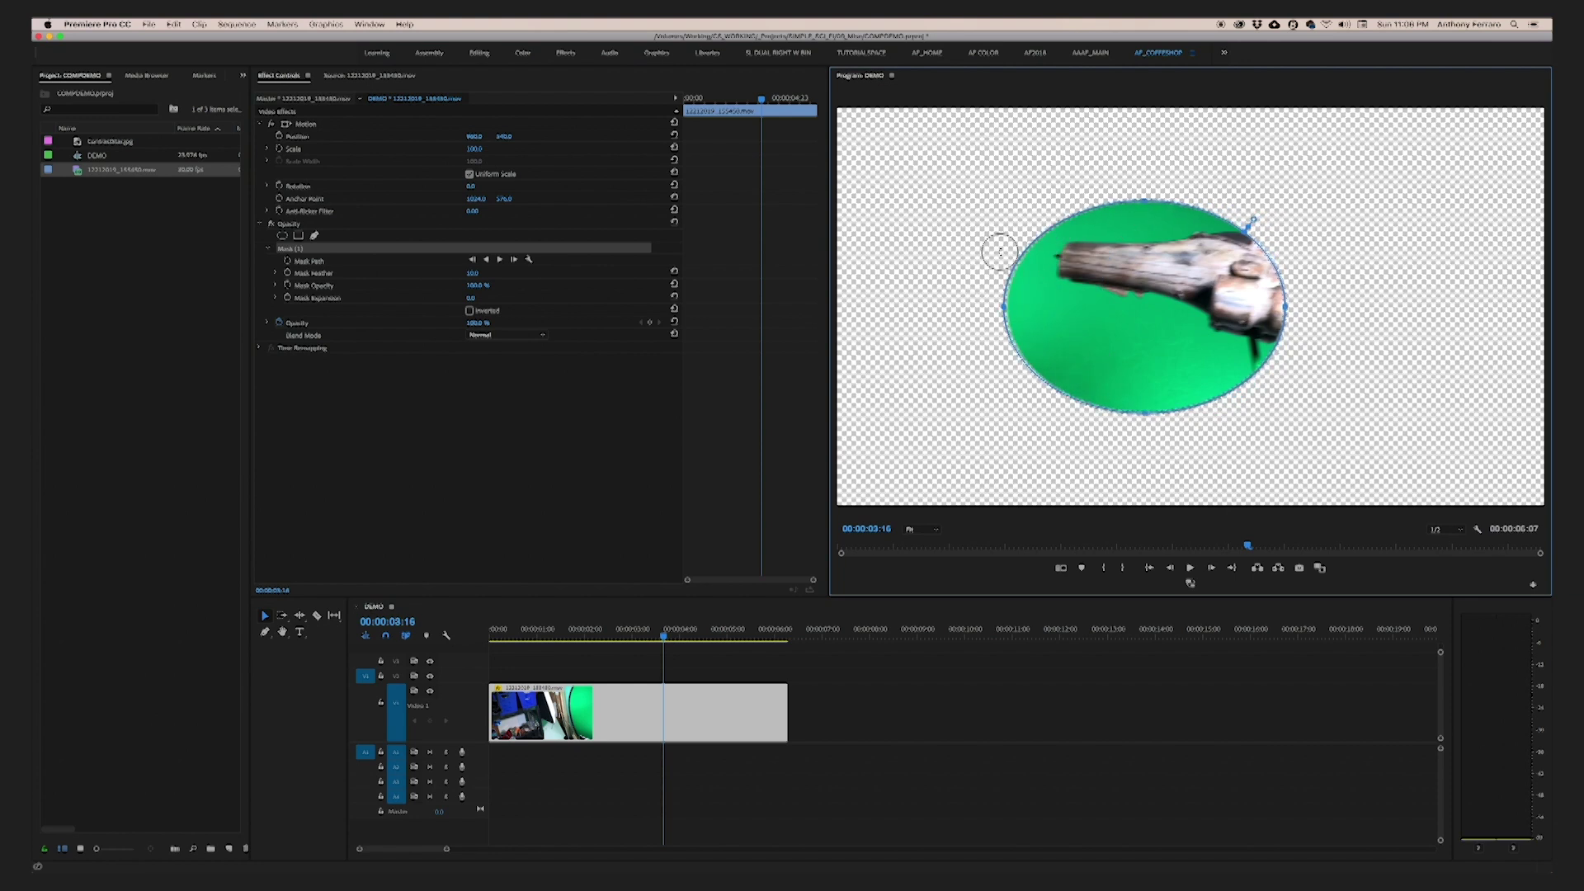
{"action": "left_click_drag", "start_coordinate": [1284, 306], "coordinate": [1420, 307]}
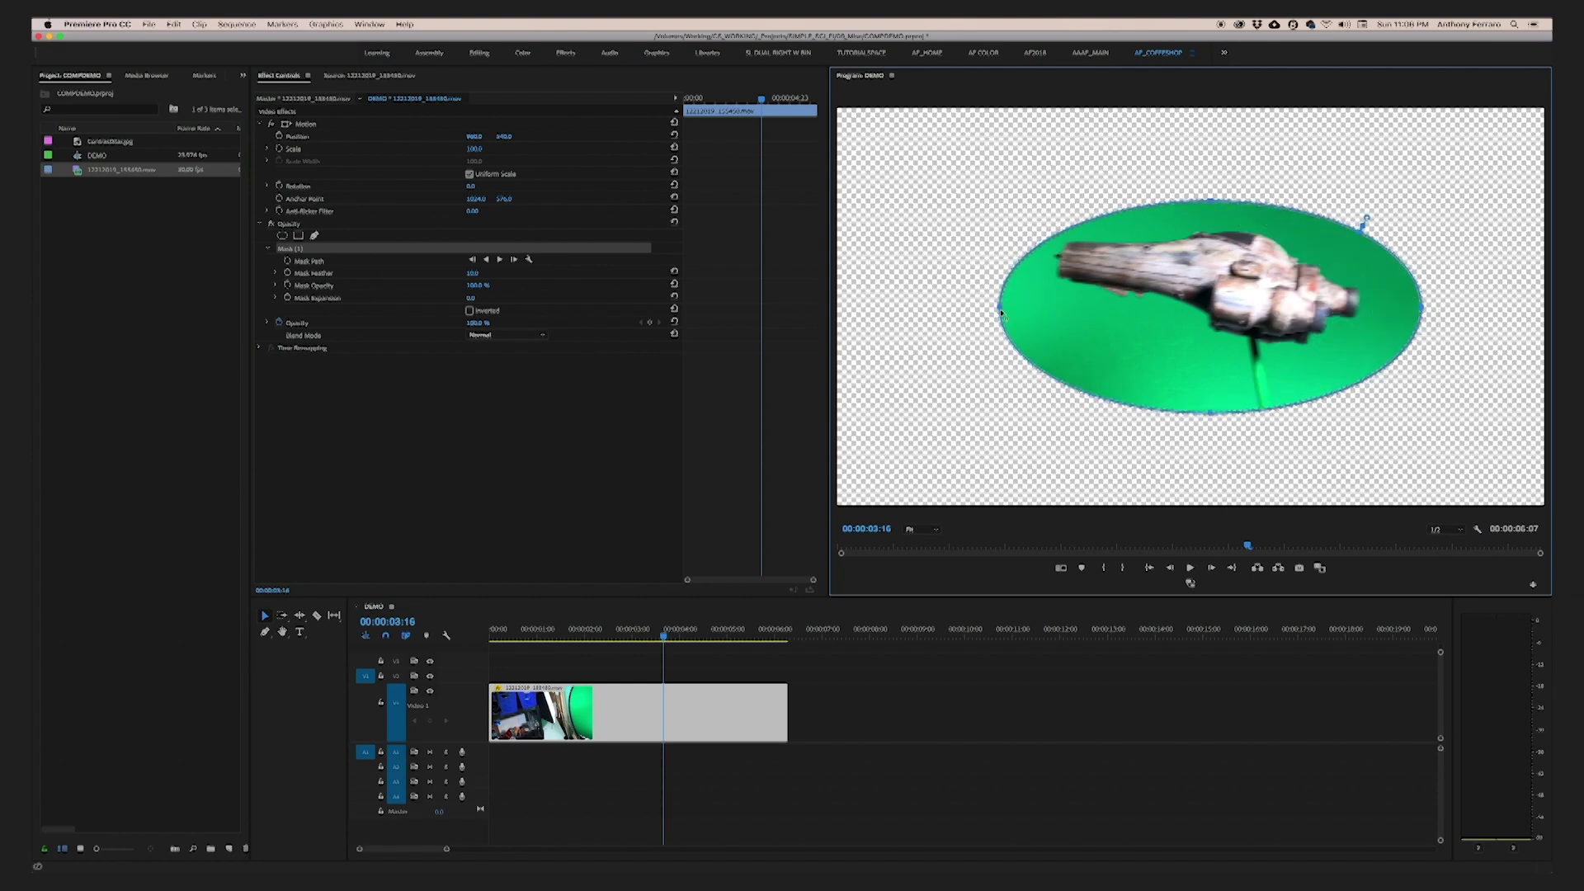
{"action": "left_click_drag", "start_coordinate": [1096, 297], "coordinate": [1109, 282]}
{"action": "left_click_drag", "start_coordinate": [473, 273], "coordinate": [508, 273]}
{"action": "left_click_drag", "start_coordinate": [1216, 290], "coordinate": [1227, 280]}
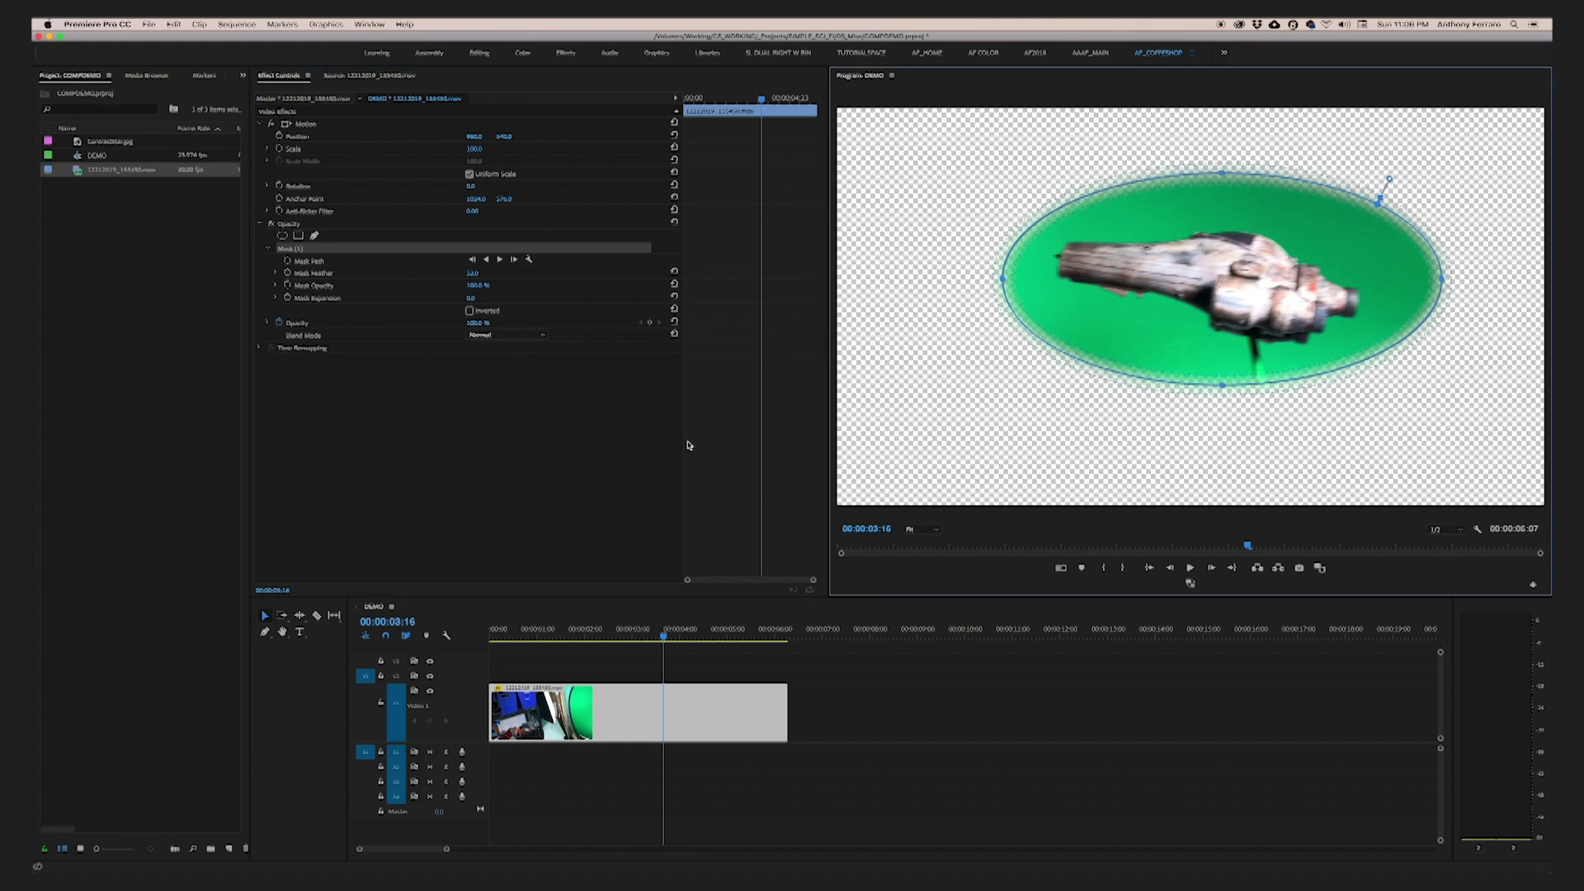
Enable Mask Path keyframing at 00:00:03:16, track the mask backward through the clip, and play back the tracked mask
{"action": "left_click_drag", "start_coordinate": [684, 448], "coordinate": [530, 431]}
{"action": "left_click", "coordinate": [287, 261]}
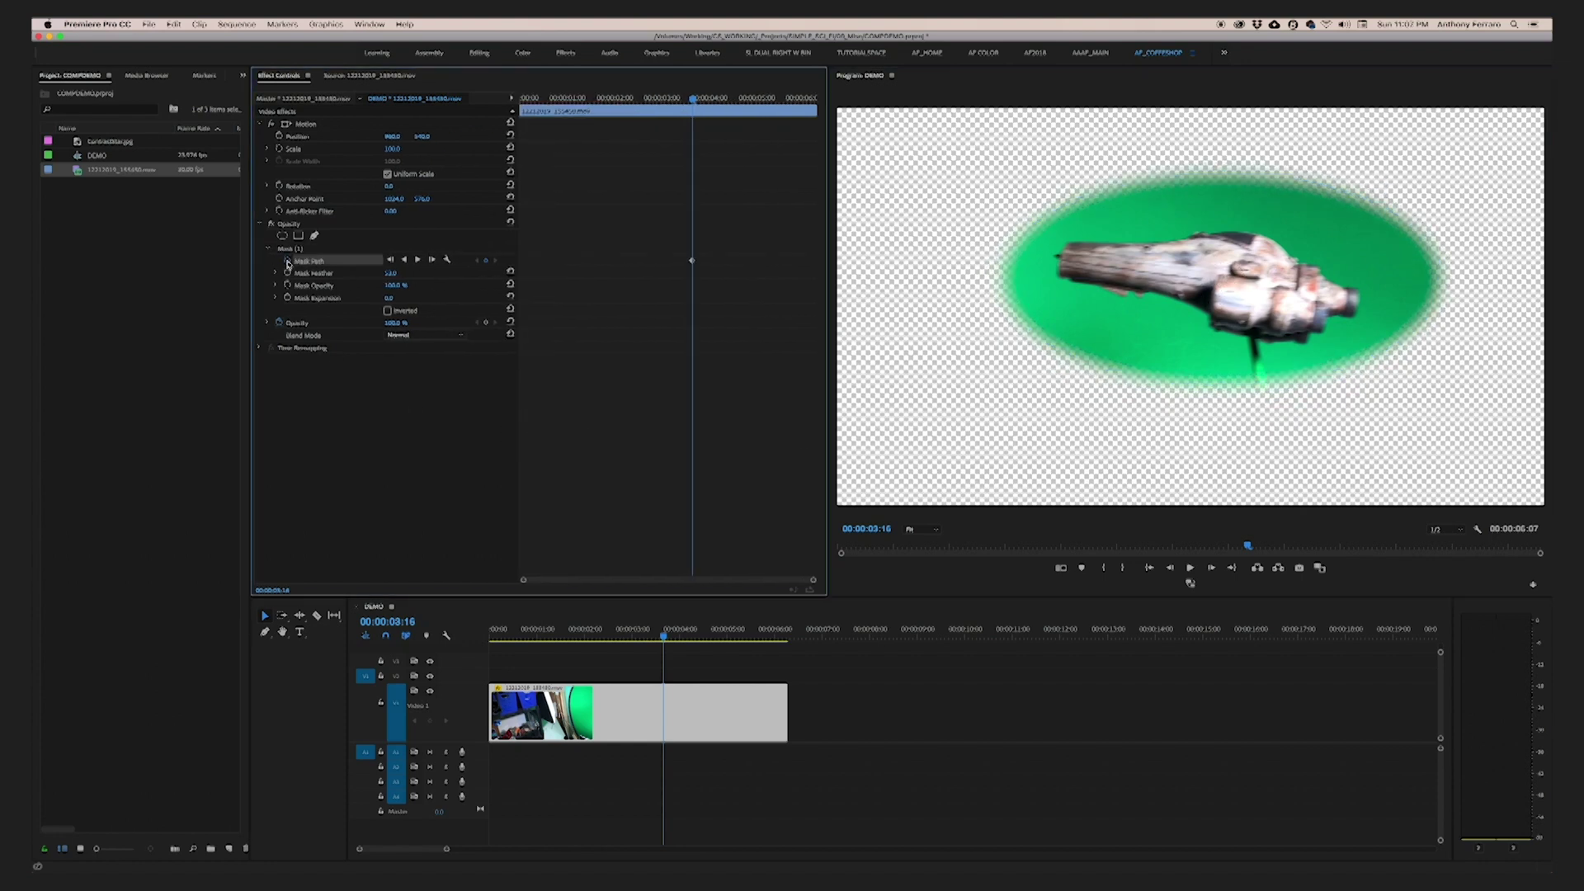
{"action": "left_click", "coordinate": [391, 261]}
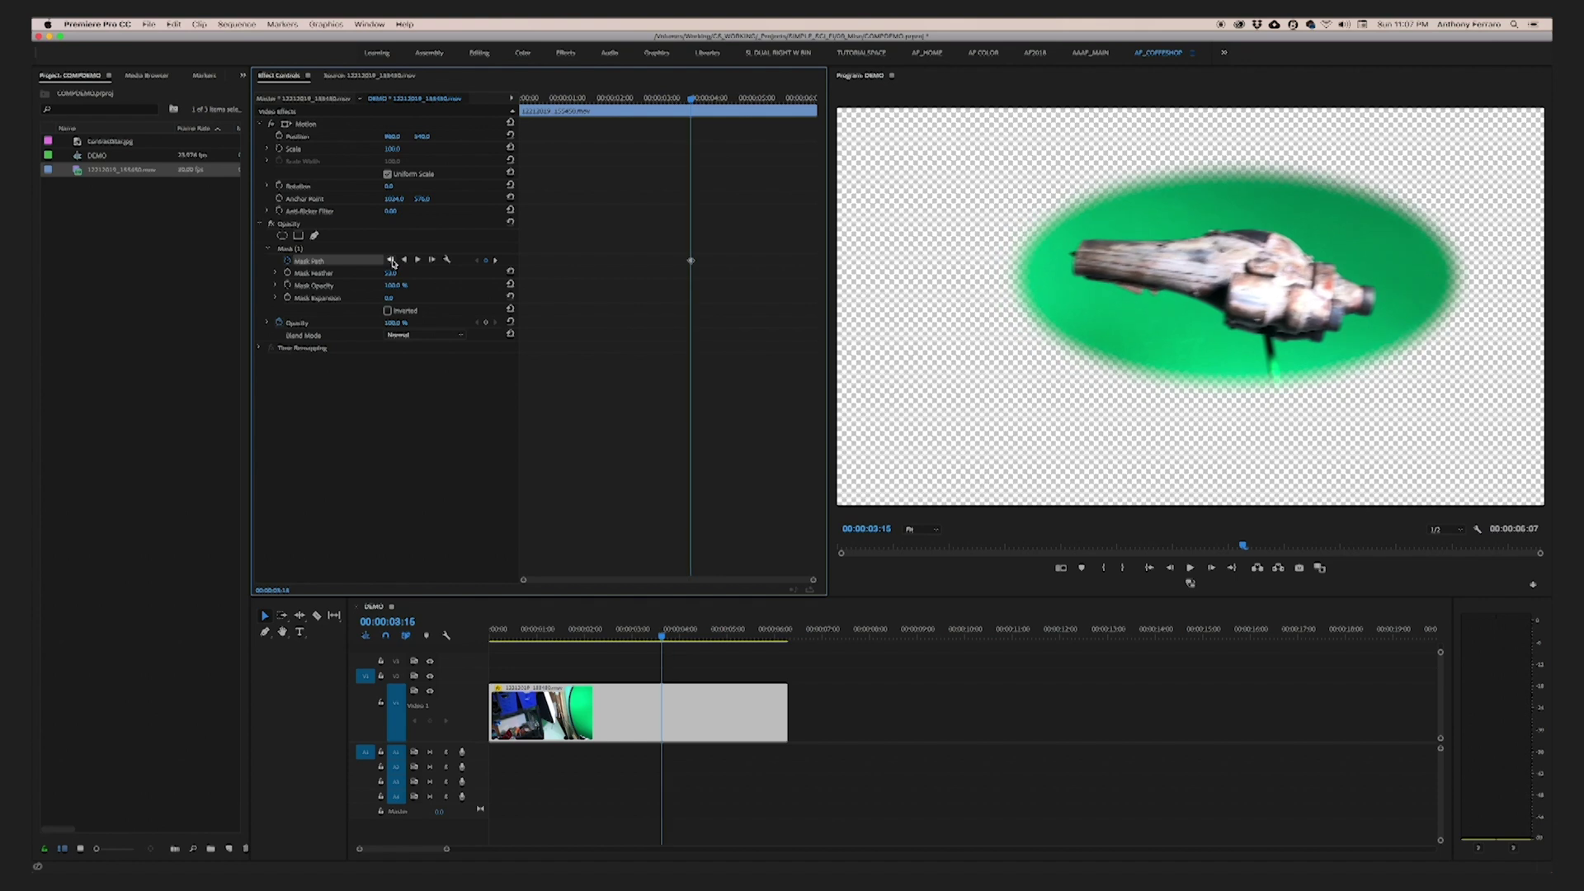
{"action": "left_click", "coordinate": [405, 260]}
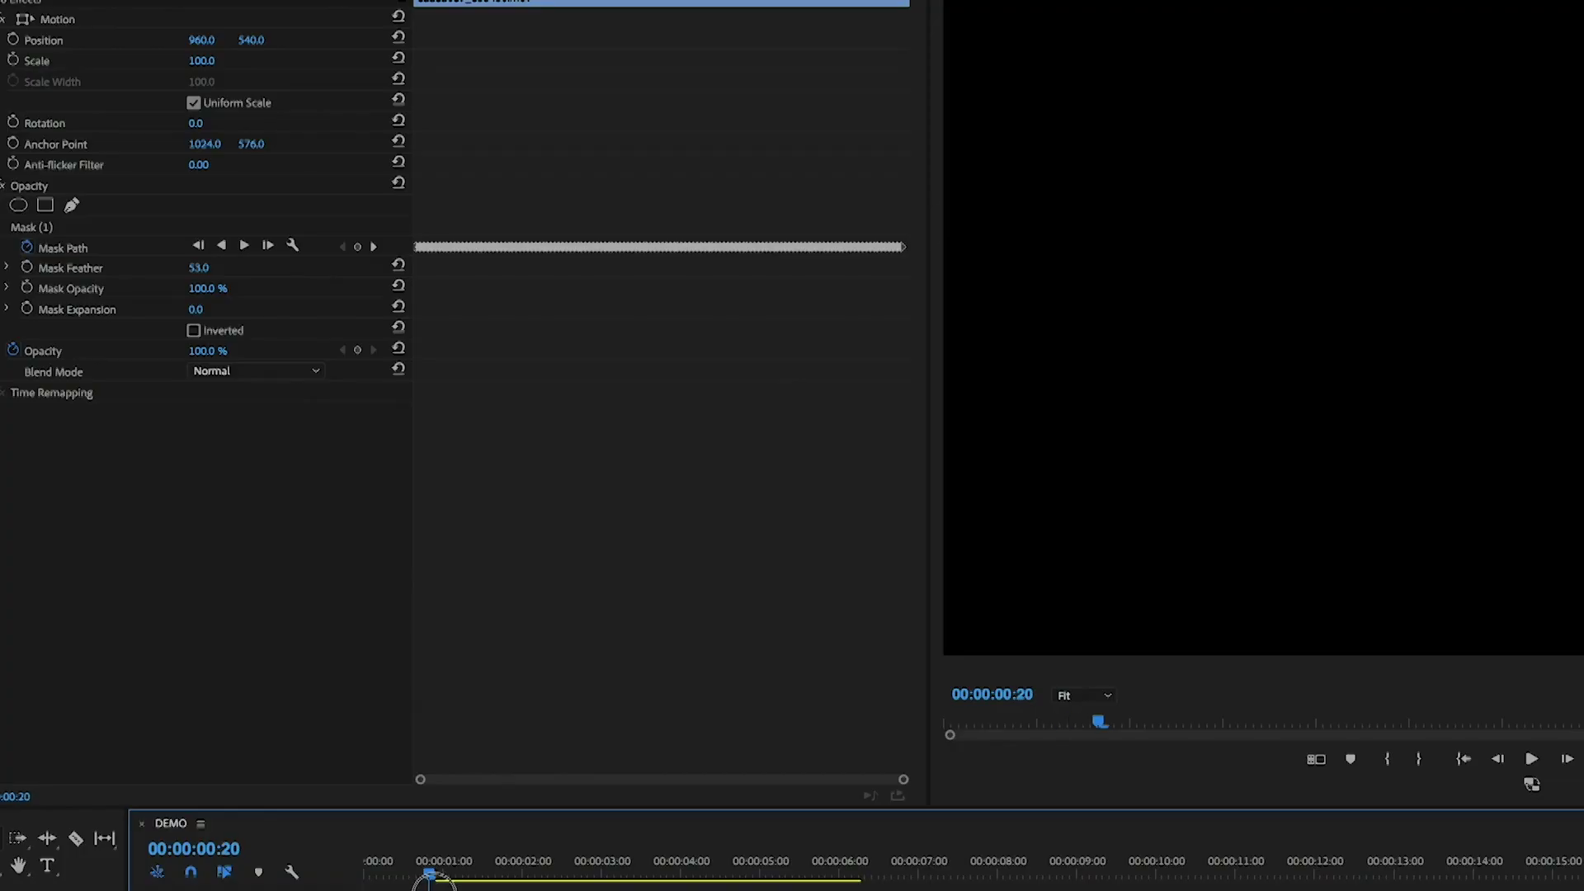
{"action": "key", "text": "space"}
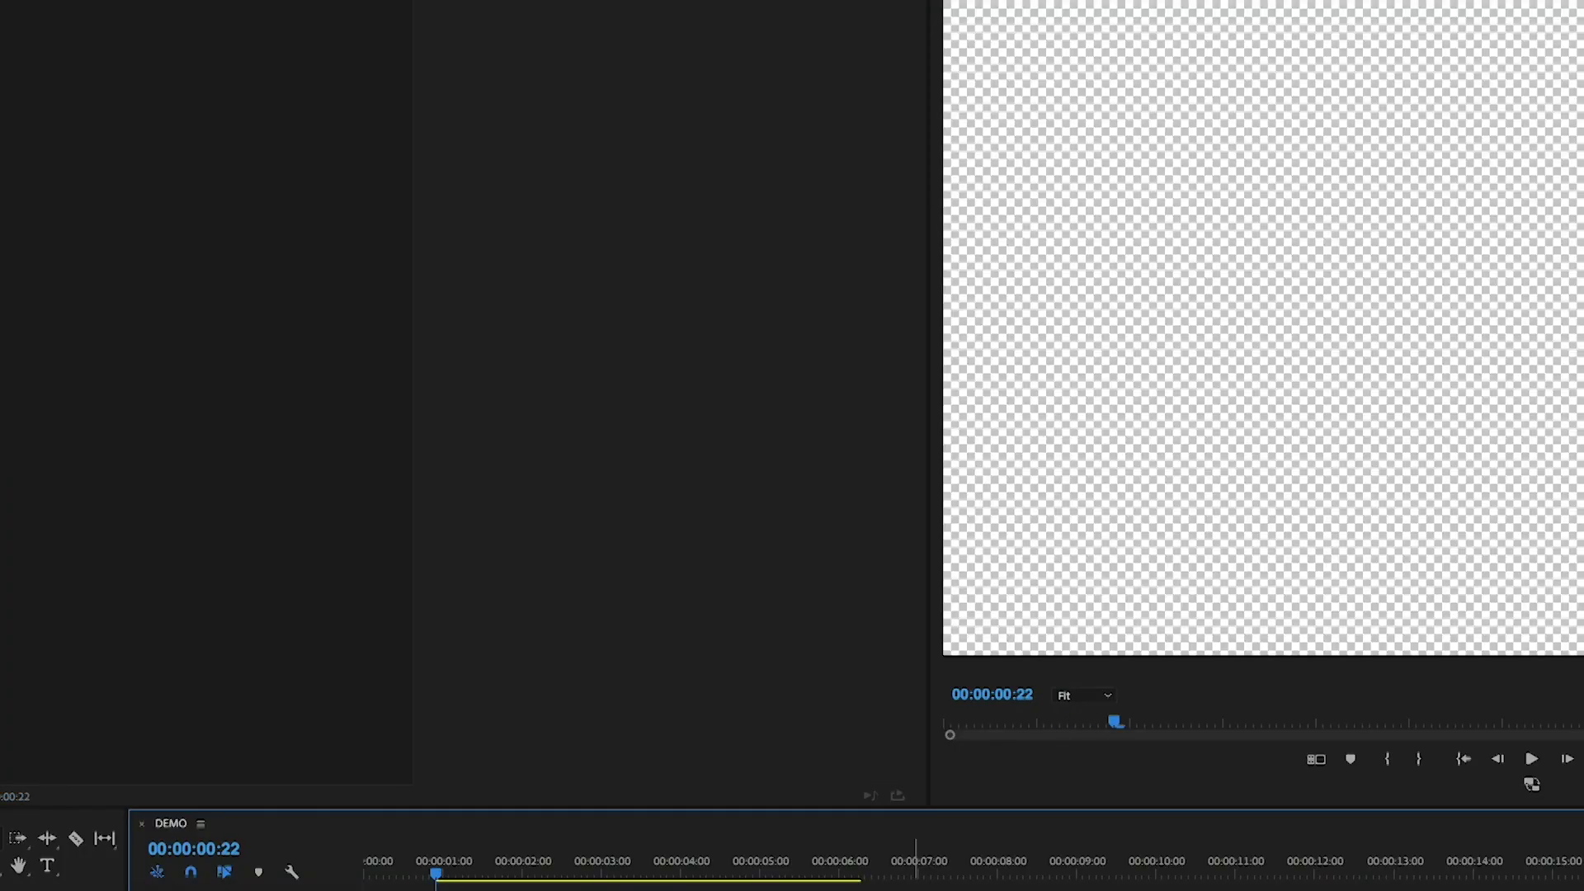
{"action": "key", "text": "space"}
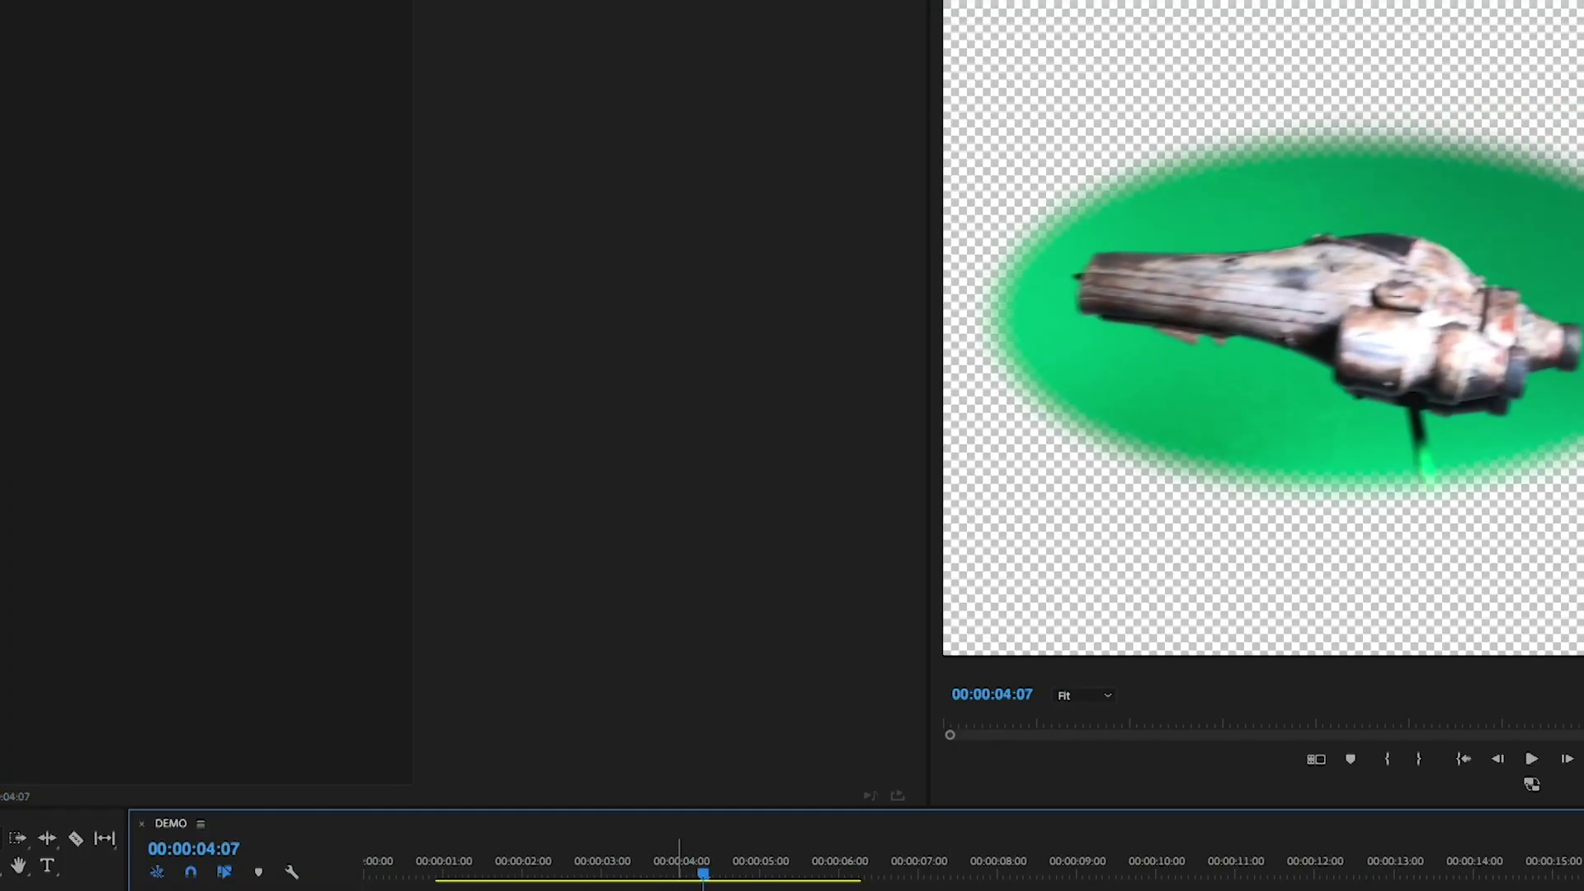
Apply the Ultra Key effect to the masked clip and sample the green background as its key color
{"action": "left_click", "coordinate": [2, 2]}
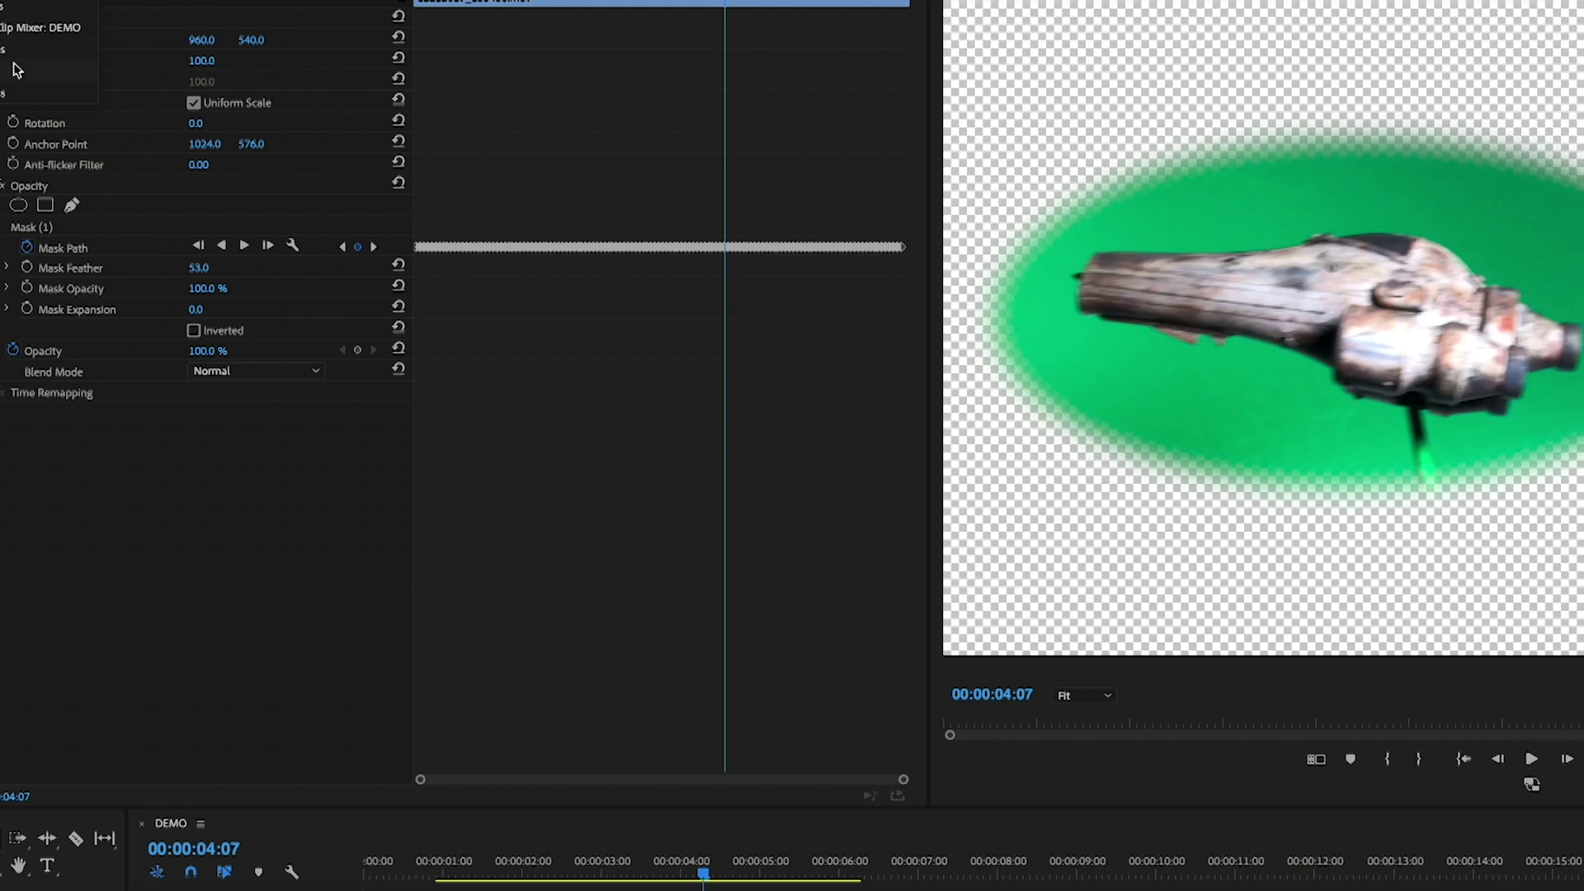
{"action": "left_click", "coordinate": [15, 70]}
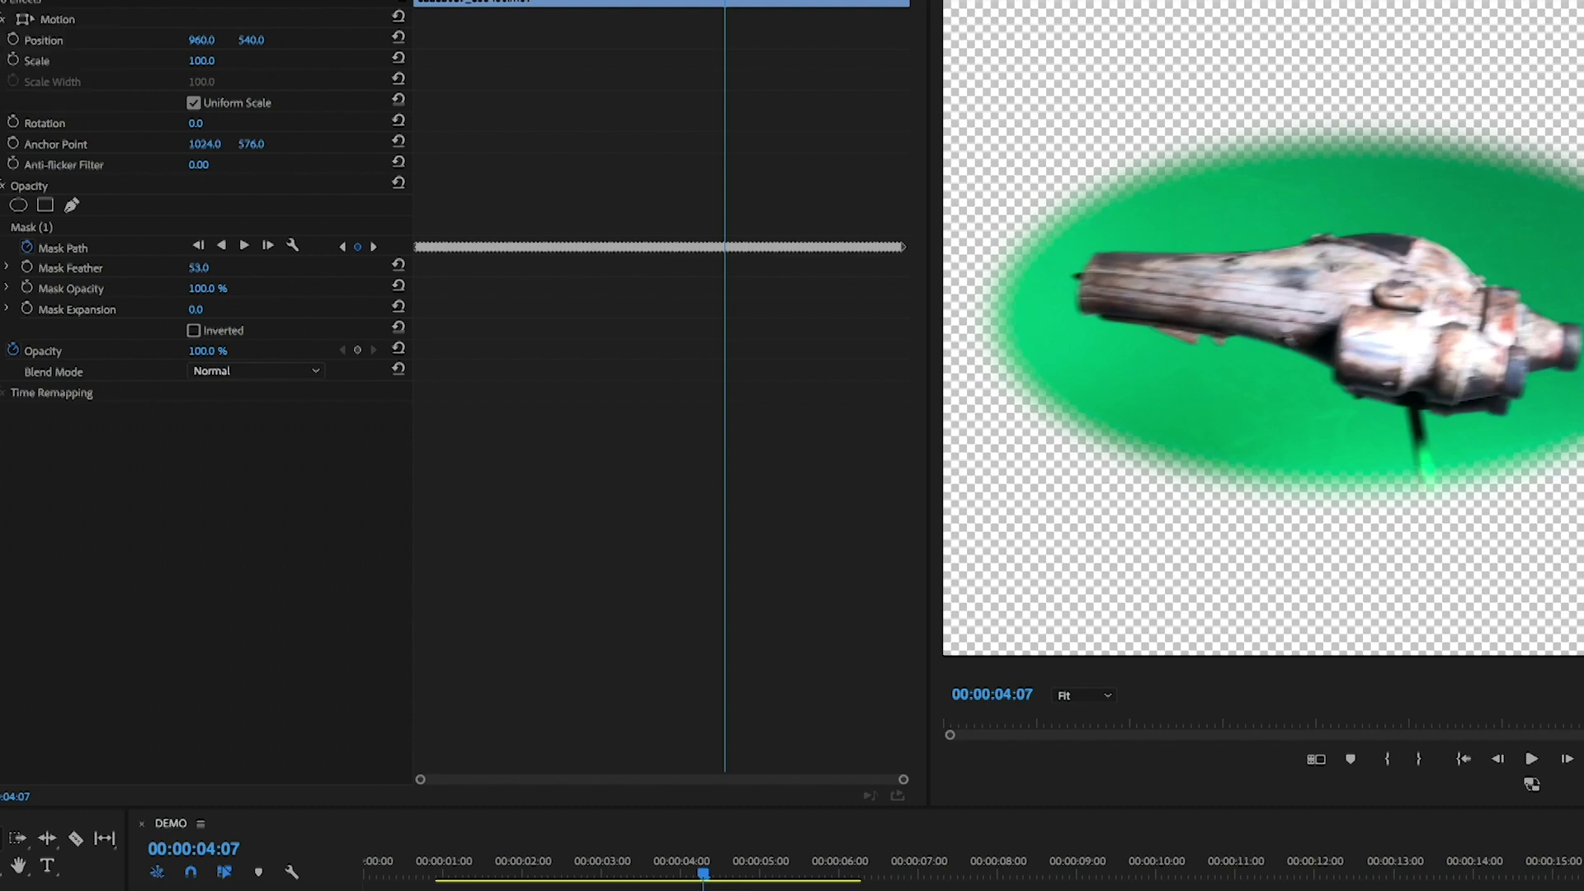
{"action": "left_click", "coordinate": [220, 497]}
{"action": "left_click", "coordinate": [1575, 264]}
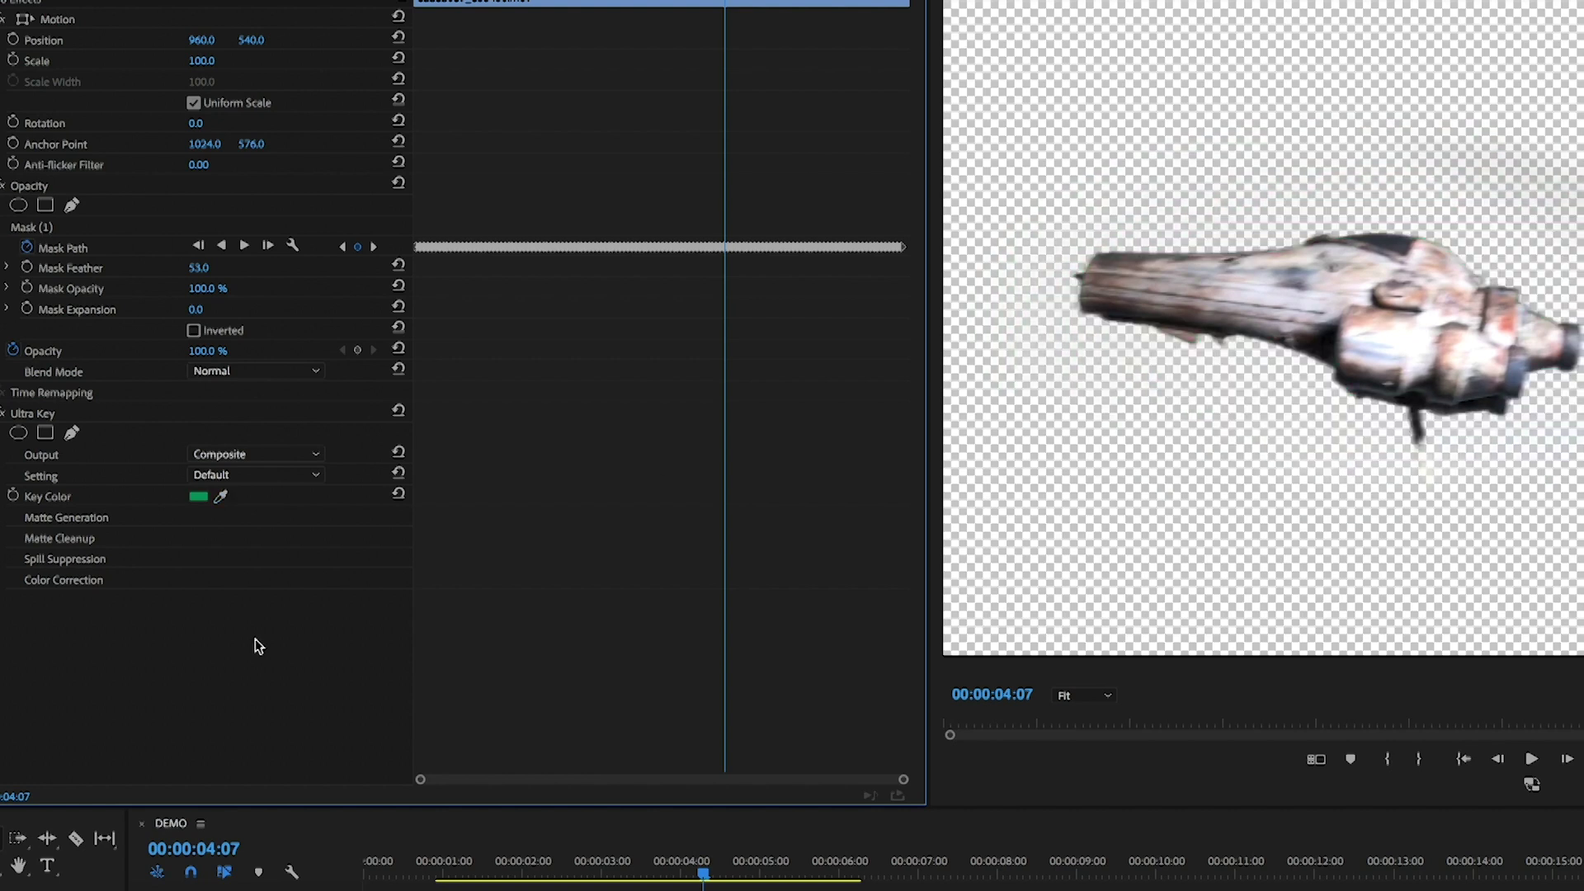
Refine the Ultra Key matte in Alpha Channel output with Highlight 0, Shadow 42 and Pedestal 59, and return the output to Composite
{"action": "left_click", "coordinate": [257, 476]}
{"action": "left_click", "coordinate": [258, 454]}
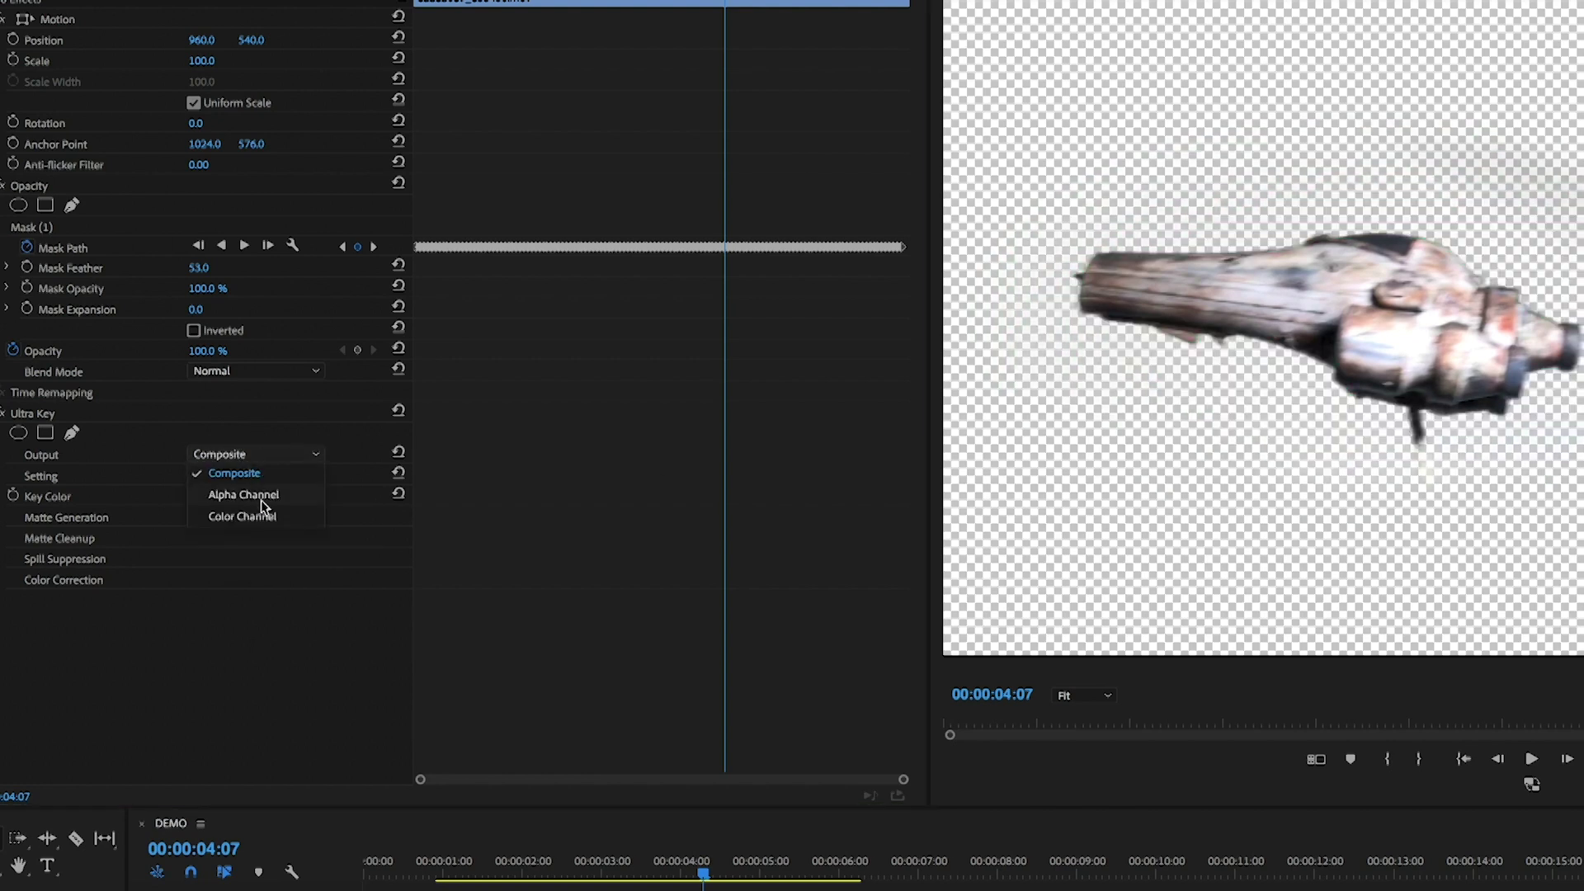
{"action": "left_click", "coordinate": [263, 499]}
{"action": "left_click", "coordinate": [4, 518]}
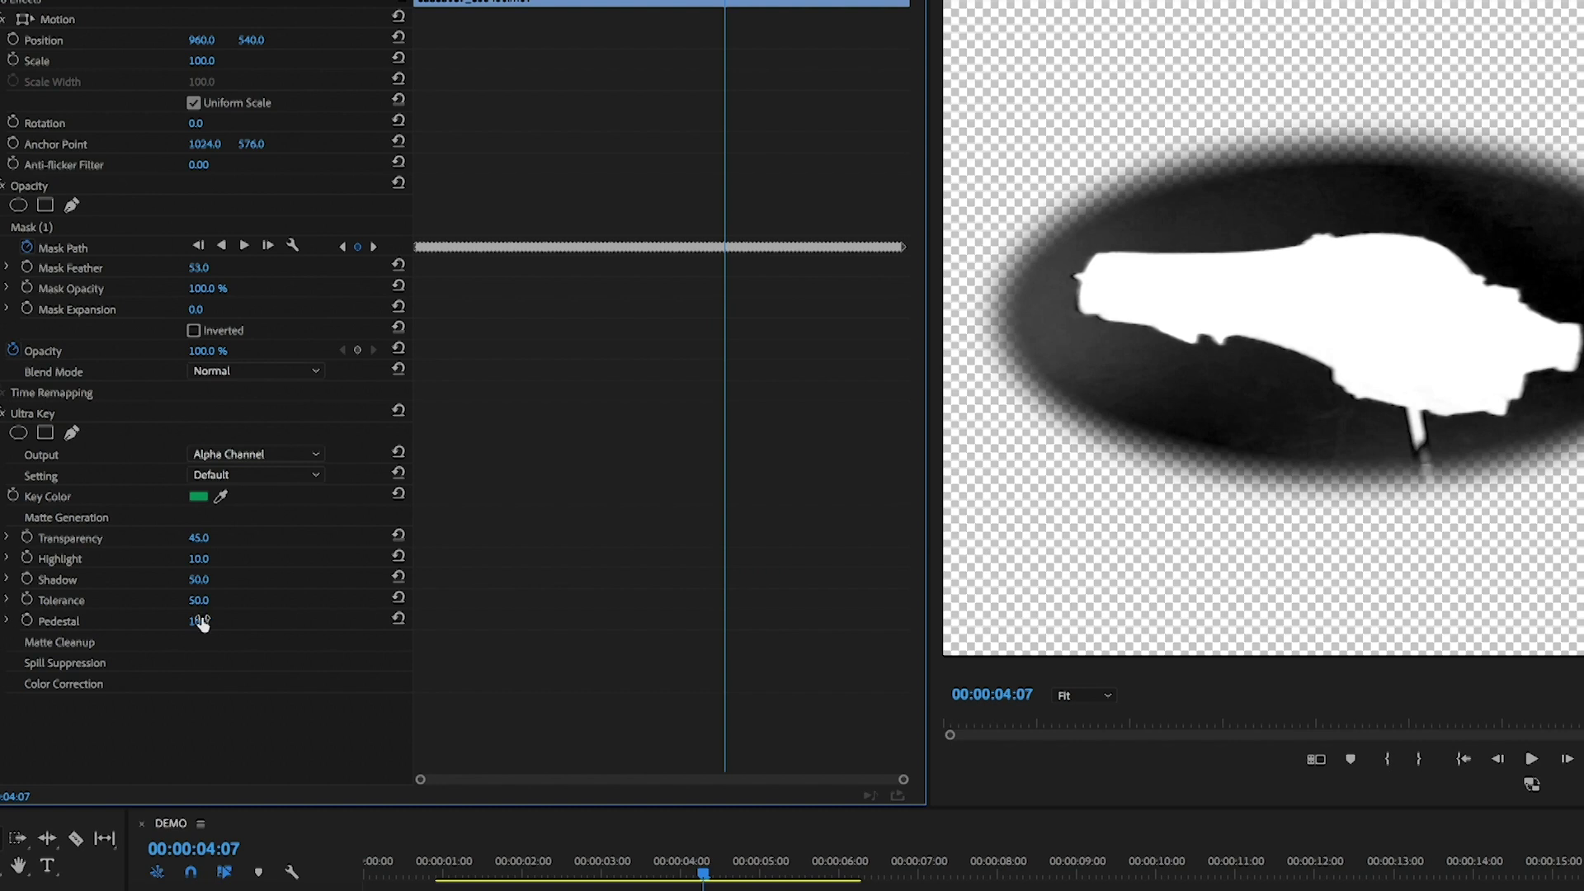
{"action": "mouse_move", "coordinate": [202, 585]}
{"action": "left_mouse_down"}
{"action": "mouse_move", "coordinate": [169, 585]}
{"action": "mouse_move", "coordinate": [234, 561]}
{"action": "mouse_move", "coordinate": [195, 561]}
{"action": "left_mouse_up"}
{"action": "left_click_drag", "start_coordinate": [198, 621], "coordinate": [227, 621]}
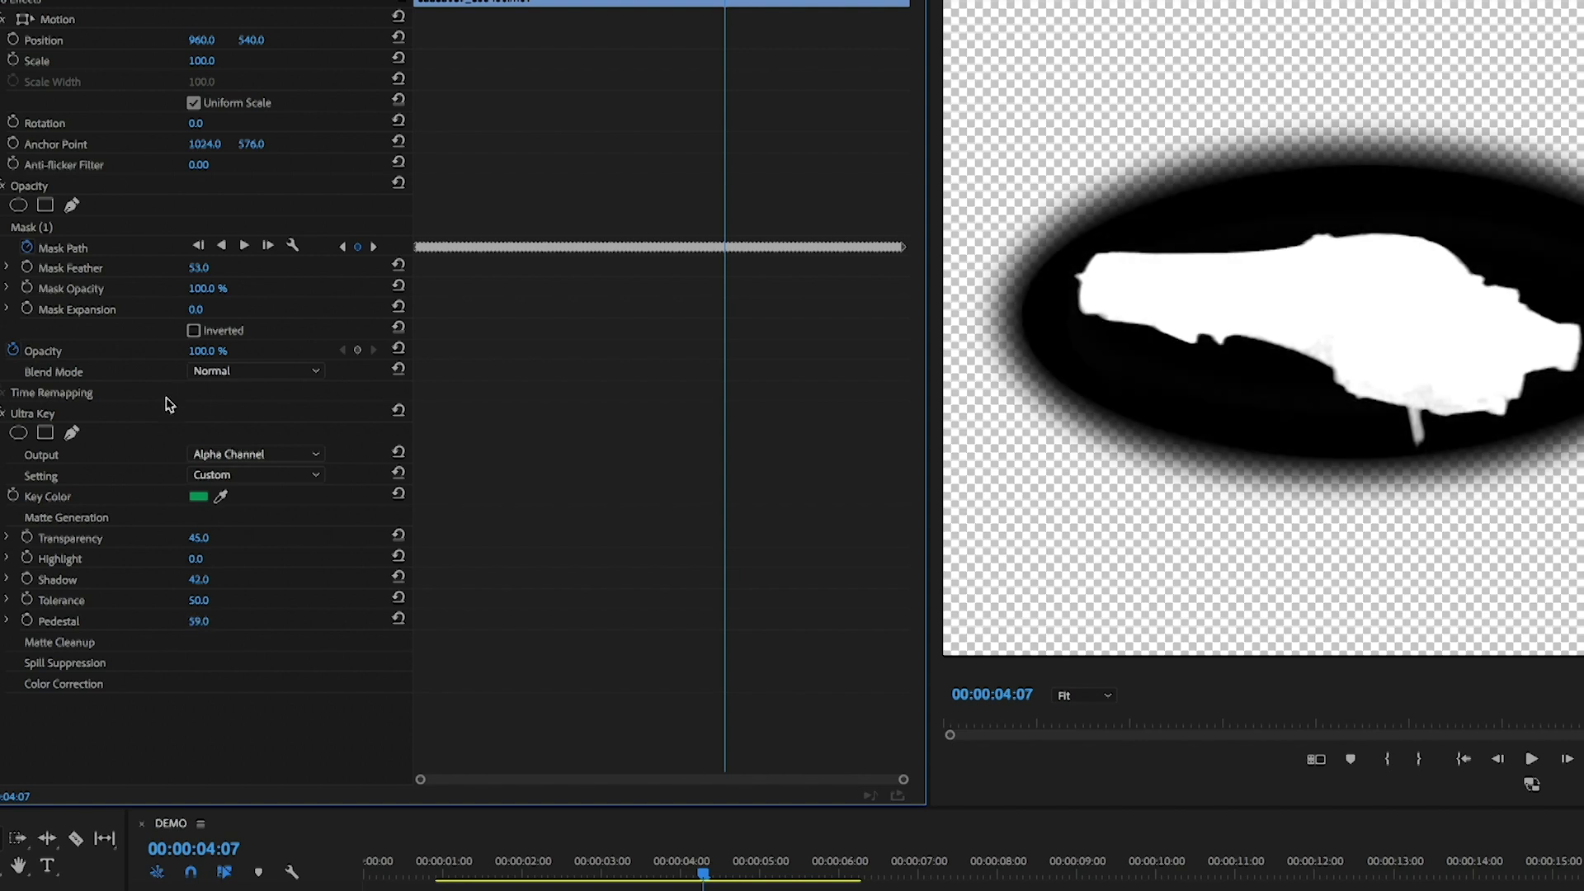
{"action": "left_click", "coordinate": [276, 455]}
{"action": "left_click", "coordinate": [284, 477]}
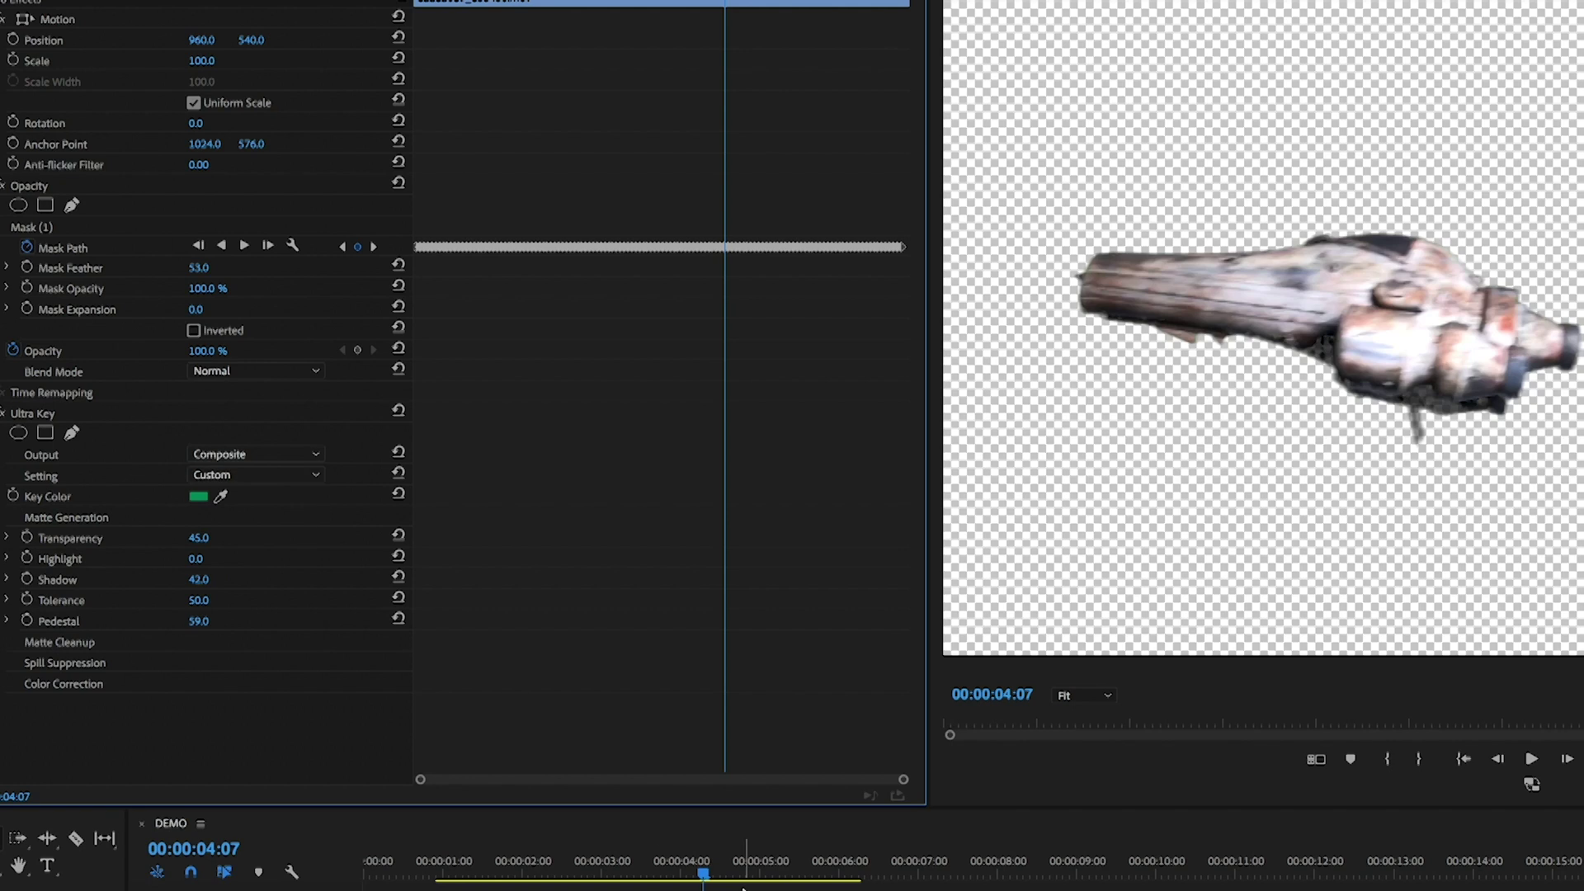
Raise the Ultra Key Shadow value while viewing an earlier frame, and play back the keyed ship
{"action": "left_click", "coordinate": [620, 881]}
{"action": "mouse_move", "coordinate": [621, 882]}
{"action": "left_mouse_down"}
{"action": "mouse_move", "coordinate": [460, 883]}
{"action": "mouse_move", "coordinate": [640, 883]}
{"action": "left_mouse_up"}
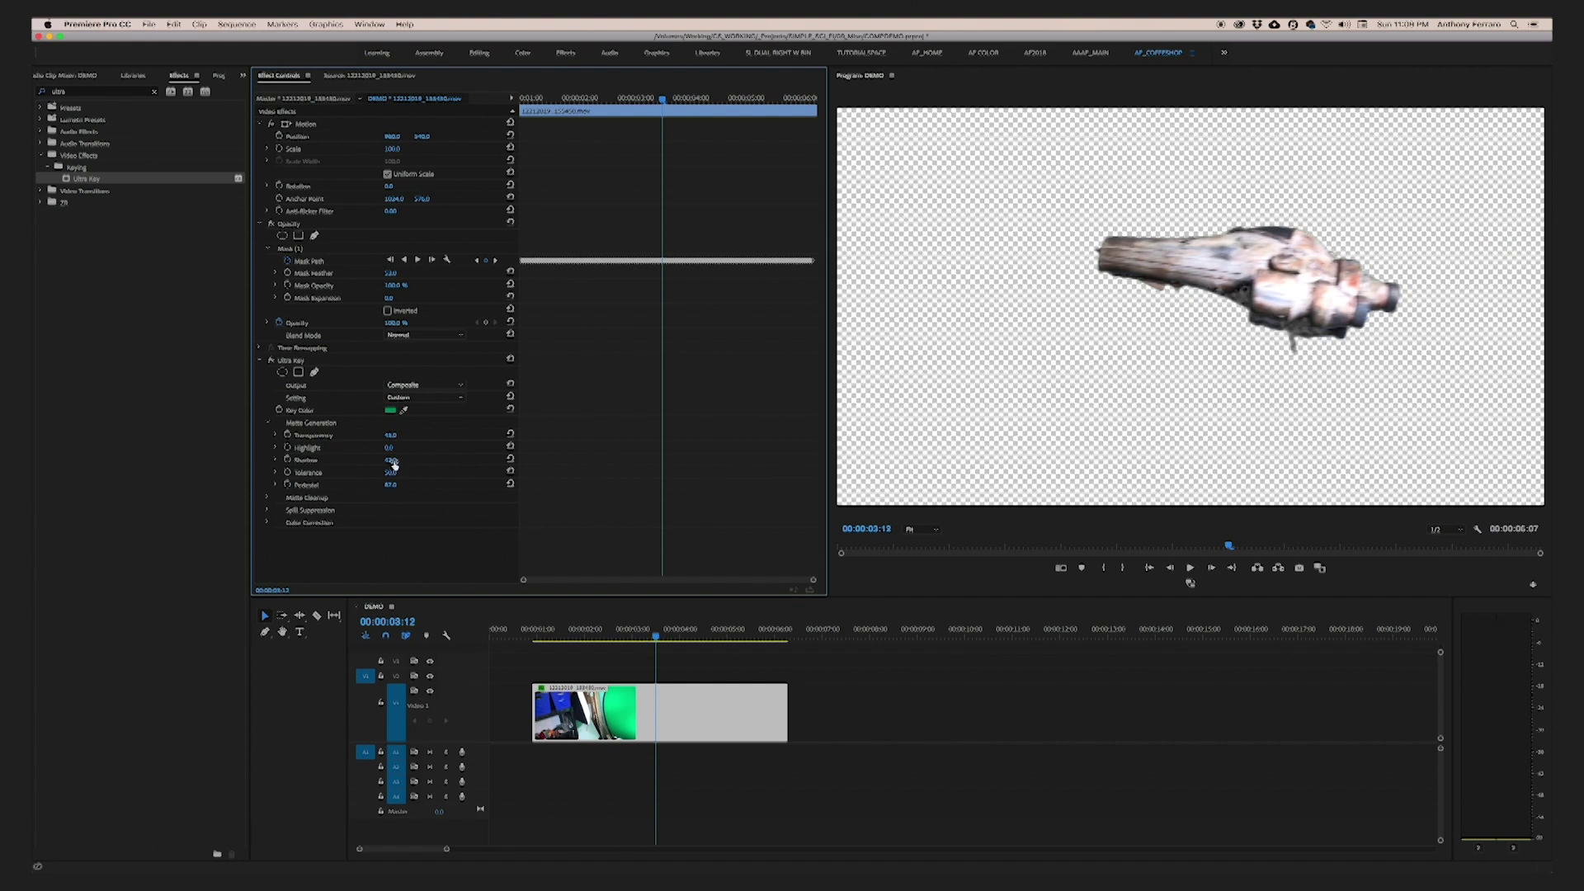
{"action": "left_click_drag", "start_coordinate": [394, 464], "coordinate": [431, 464]}
{"action": "key", "text": "space"}
{"action": "key", "text": "space"}
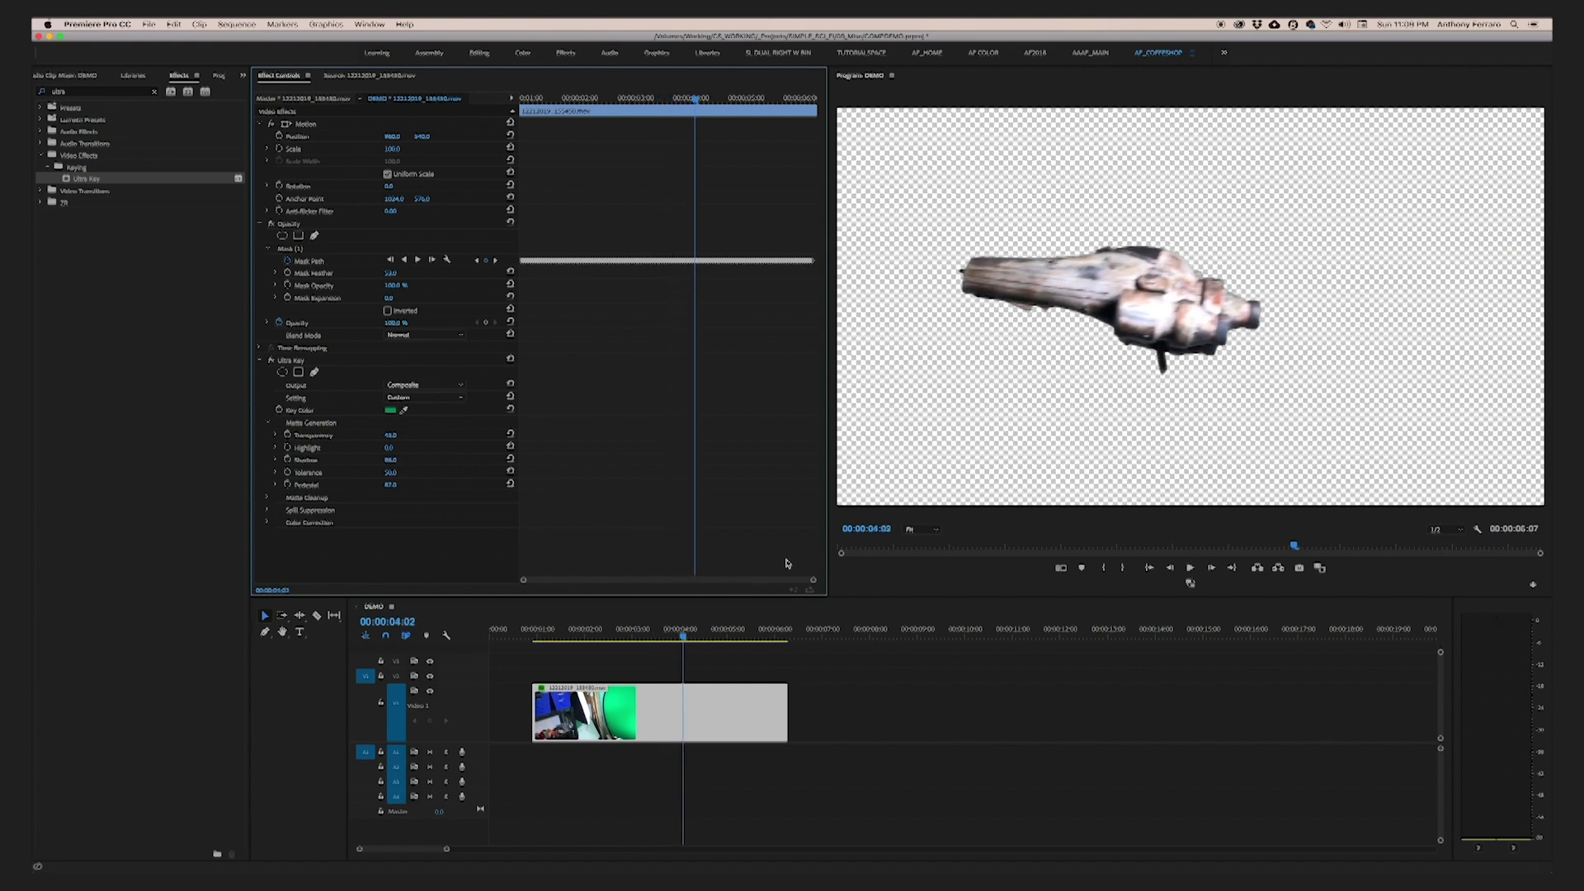
Nest the keyed ship clip into its own sequence, keeping the suggested name
{"action": "right_click", "coordinate": [699, 722]}
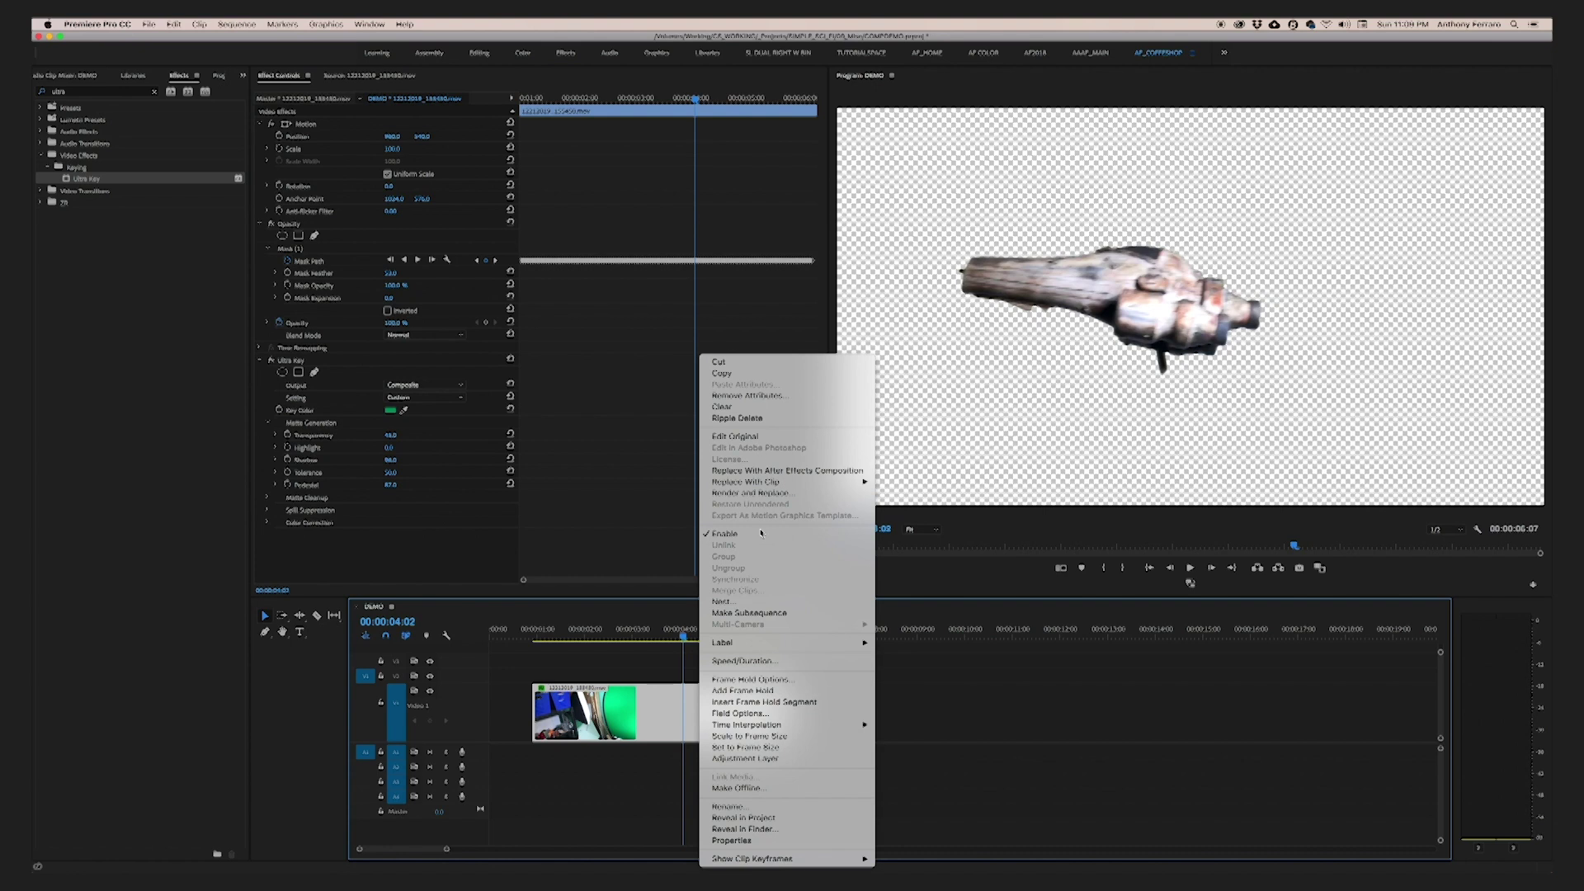
{"action": "left_click", "coordinate": [763, 603]}
{"action": "left_click", "coordinate": [819, 470]}
At 00:00:03:20, hide the stand remnant beneath the ship with an inverted pen-drawn opacity mask on the nested clip, and enable Mask Path keyframing
{"action": "left_click_drag", "start_coordinate": [711, 635], "coordinate": [671, 635]}
{"action": "left_click", "coordinate": [709, 708]}
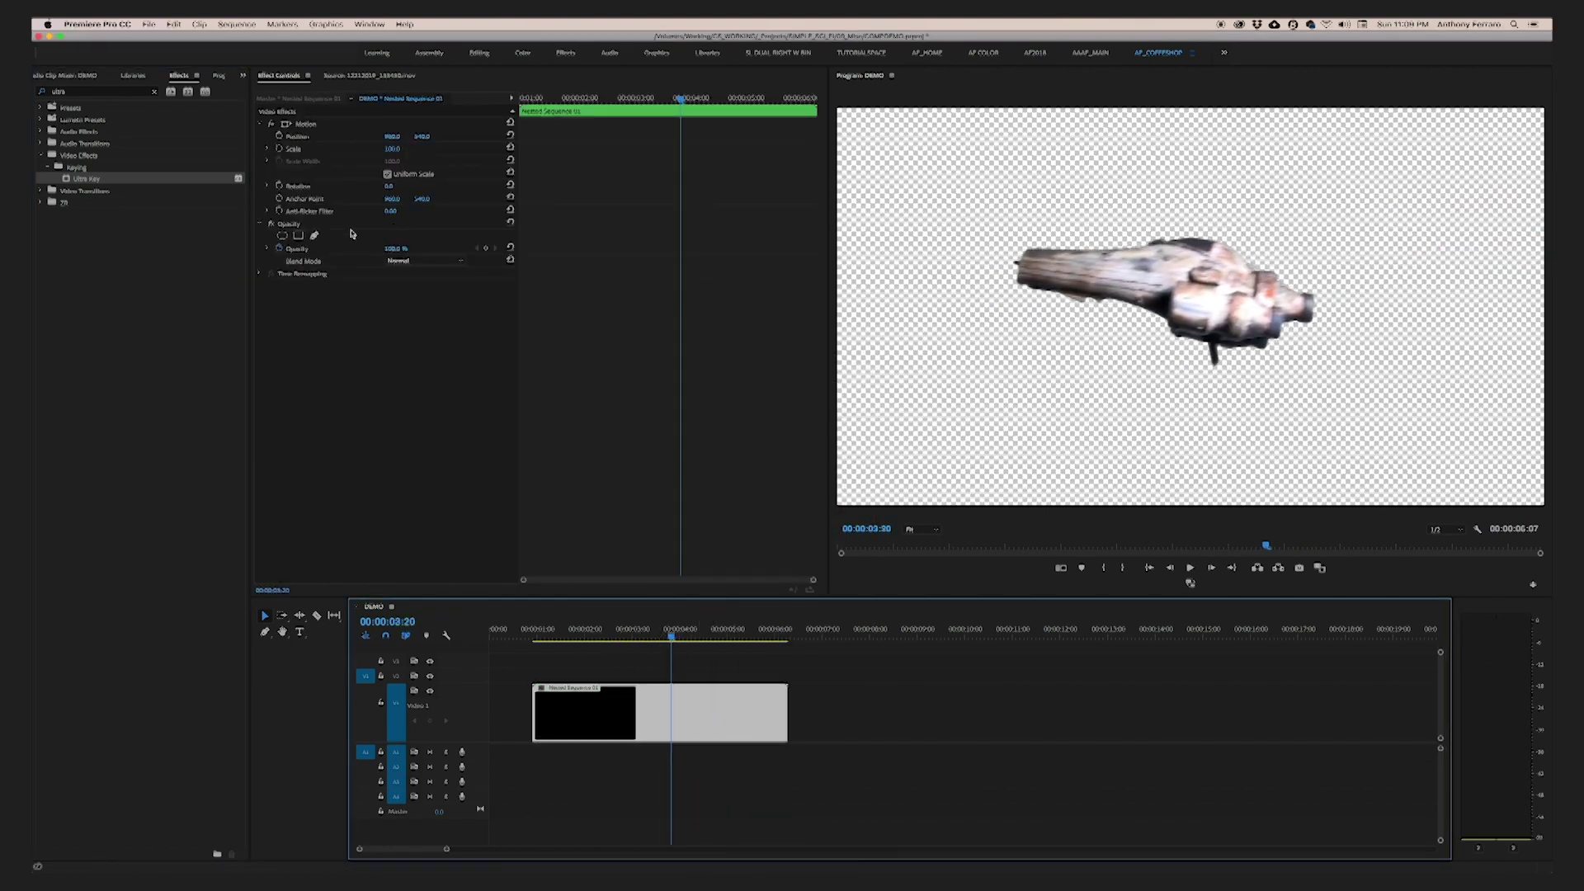
{"action": "left_click", "coordinate": [315, 237]}
{"action": "left_click", "coordinate": [1214, 355]}
{"action": "left_click", "coordinate": [1206, 345]}
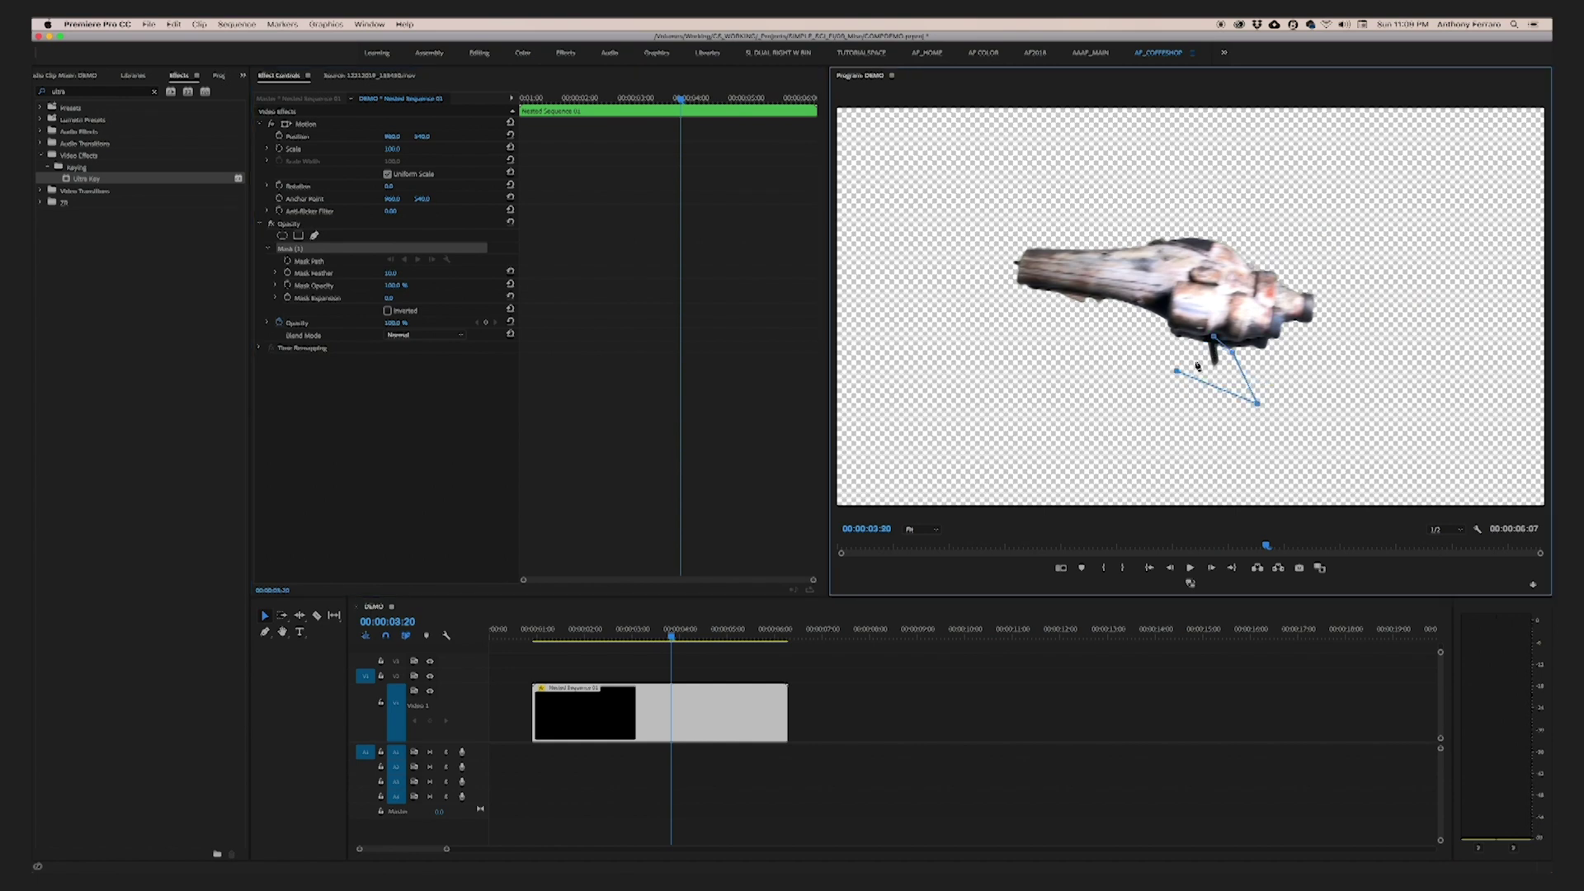
{"action": "left_click", "coordinate": [1208, 347]}
{"action": "left_click", "coordinate": [387, 311]}
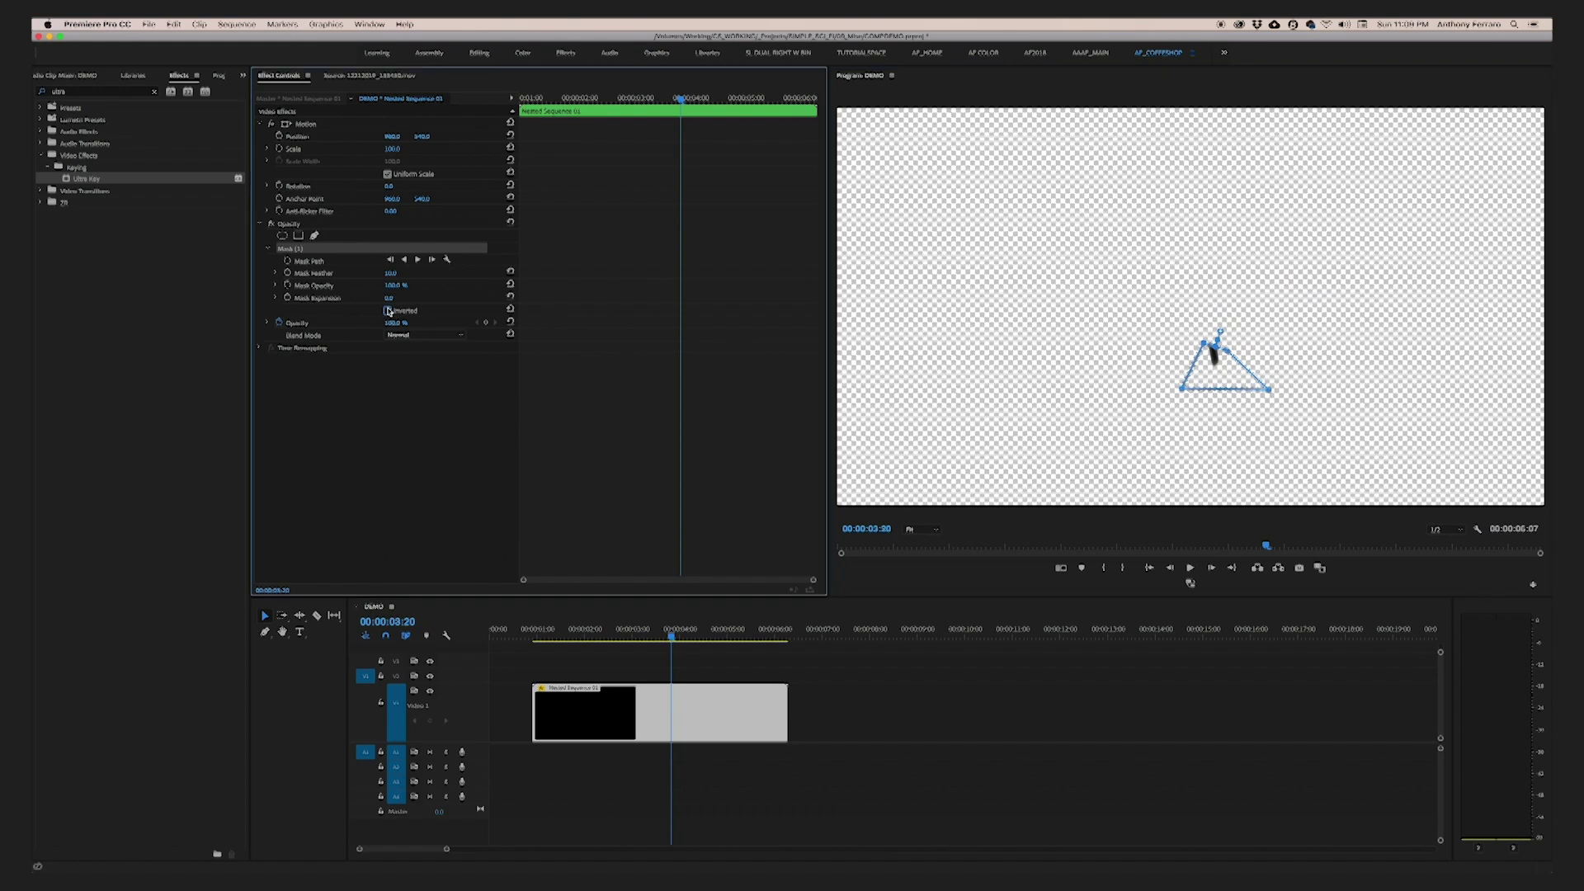
{"action": "left_click", "coordinate": [287, 262]}
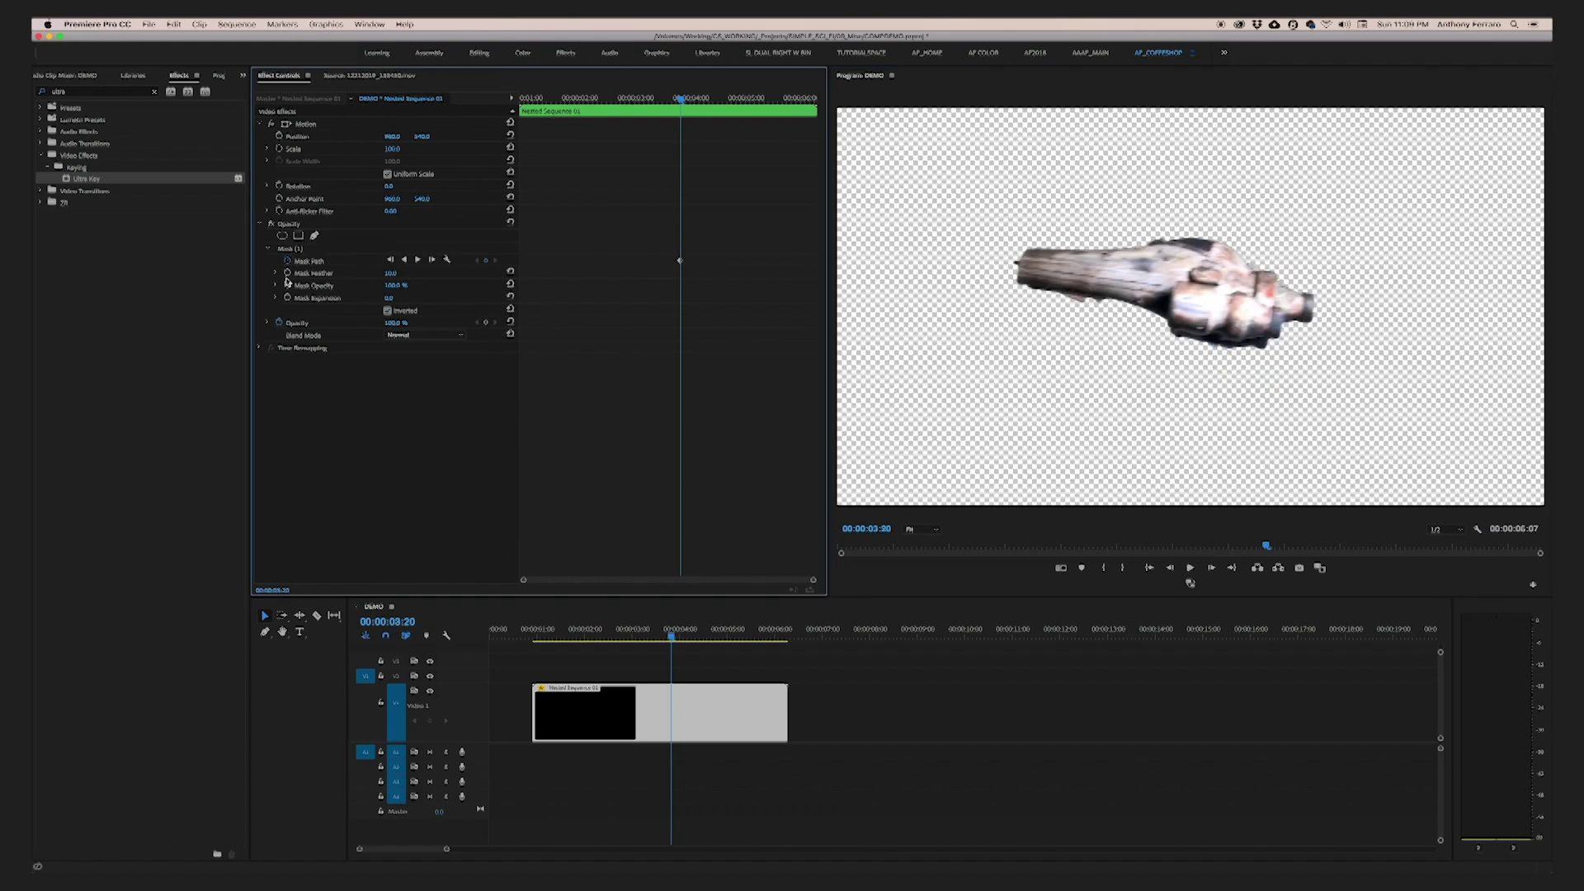
Enable Mask Feather keyframing and track the stand mask backward from 00:00:03:20, stopping at about 00:00:03:06, then scrub through the masked ship
{"action": "left_click", "coordinate": [287, 273]}
{"action": "left_click", "coordinate": [319, 262]}
{"action": "left_click", "coordinate": [407, 261]}
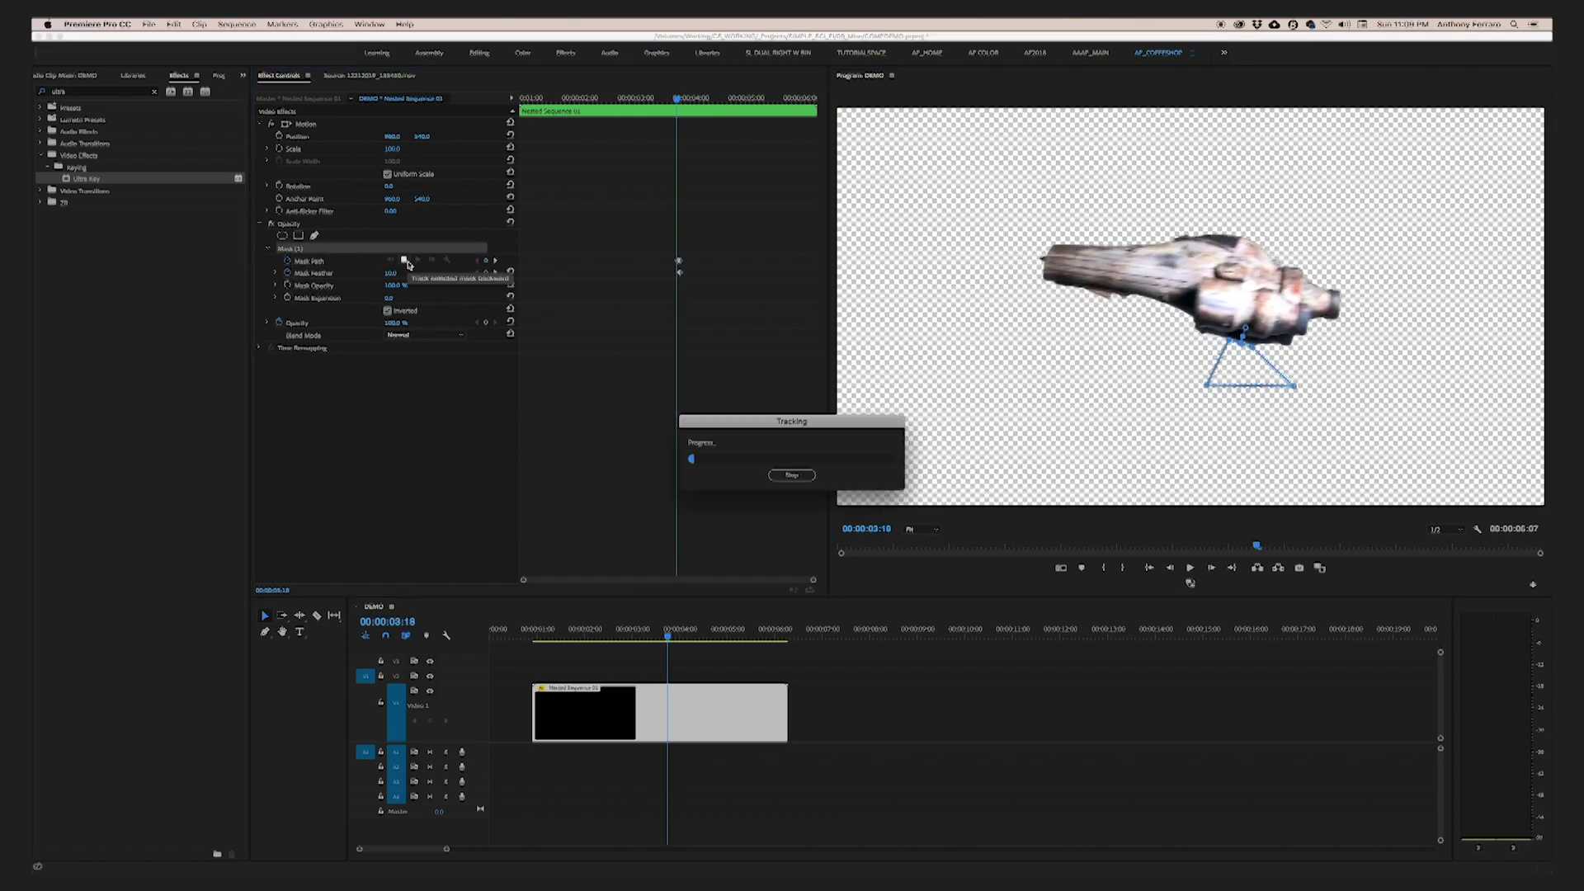
{"action": "left_click", "coordinate": [791, 477]}
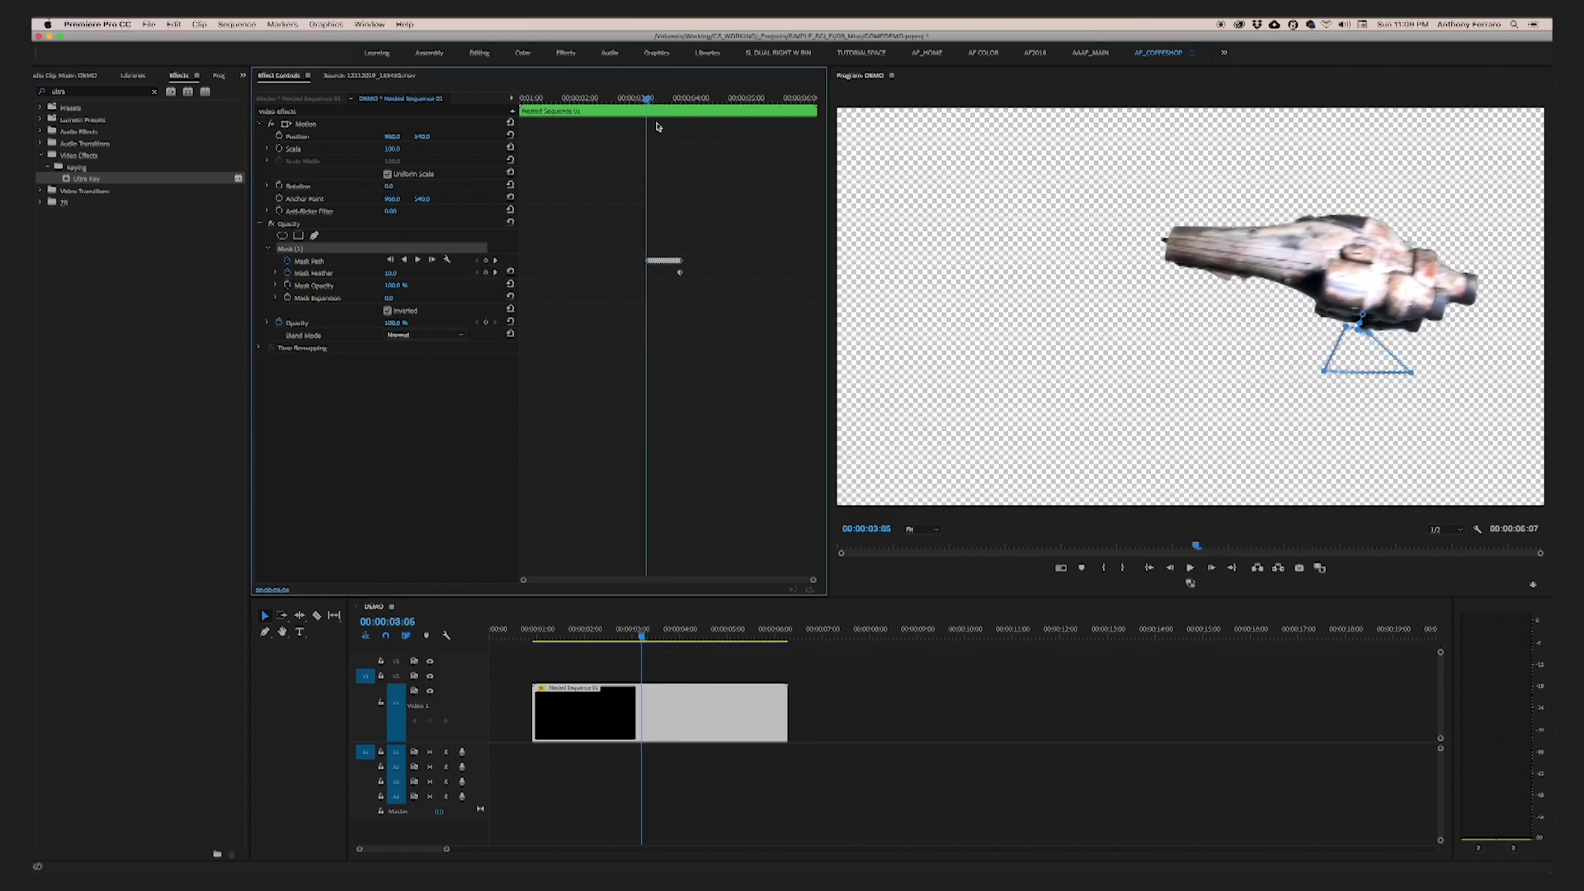
{"action": "left_click", "coordinate": [668, 679]}
{"action": "left_click_drag", "start_coordinate": [671, 642], "coordinate": [635, 641]}
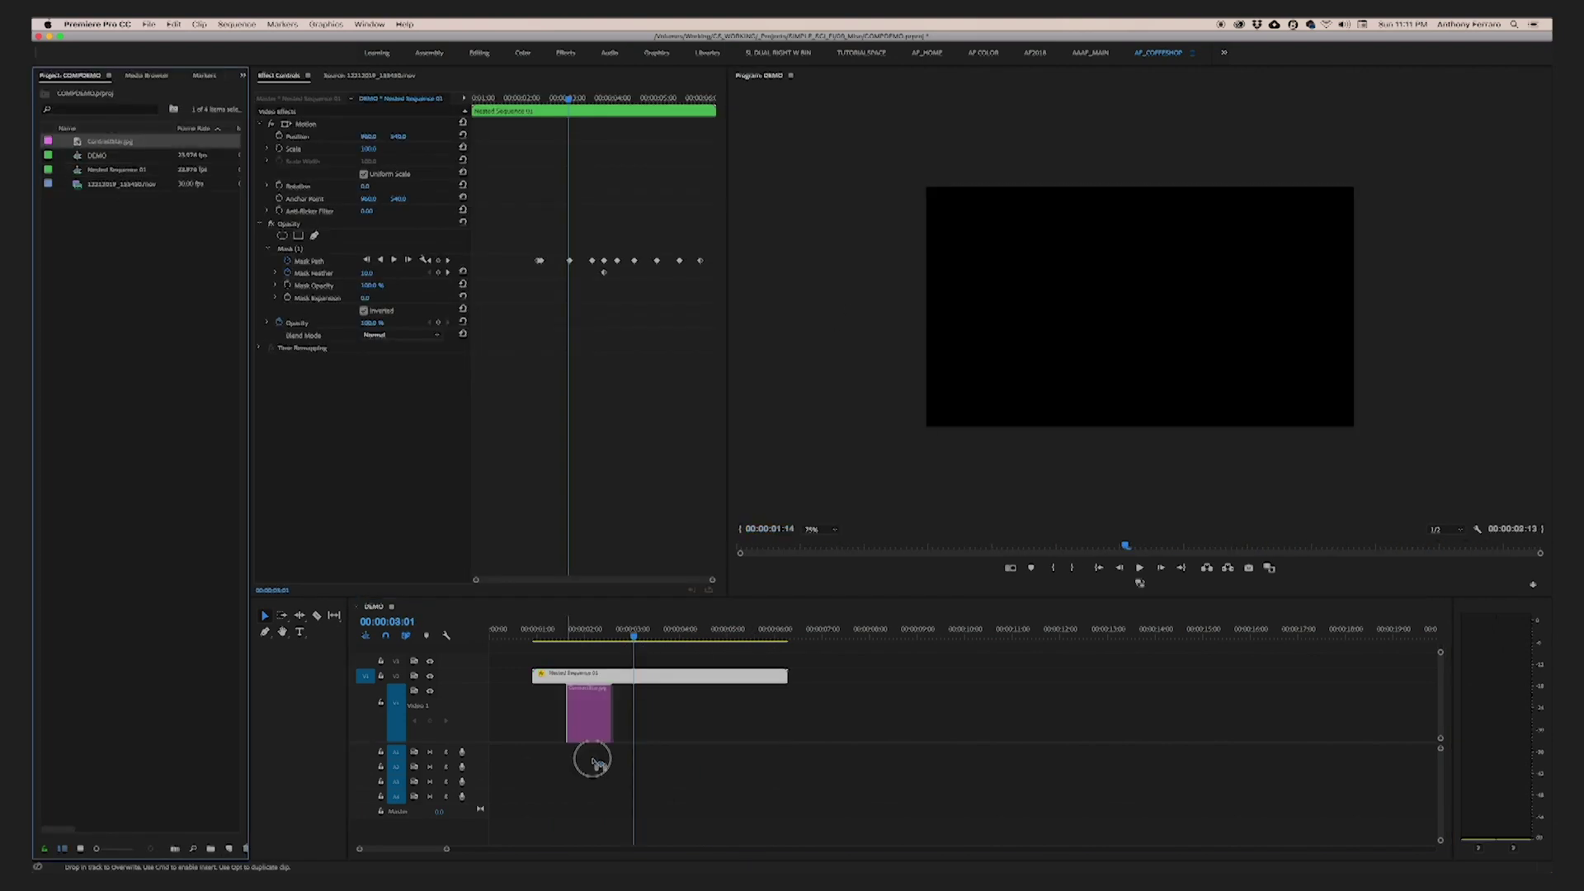
Place the starfield image on the track beneath the nested ship clip and extend it to the clip's full length
{"action": "left_click_drag", "start_coordinate": [592, 760], "coordinate": [788, 730]}
{"action": "left_click_drag", "start_coordinate": [646, 638], "coordinate": [629, 637]}
{"action": "left_click", "coordinate": [618, 676]}
{"action": "left_click", "coordinate": [261, 224]}
{"action": "left_click", "coordinate": [259, 124]}
Scale down the starfield image so more stars fit in the frame, and check it against the ship at an earlier frame
{"action": "left_click", "coordinate": [656, 715]}
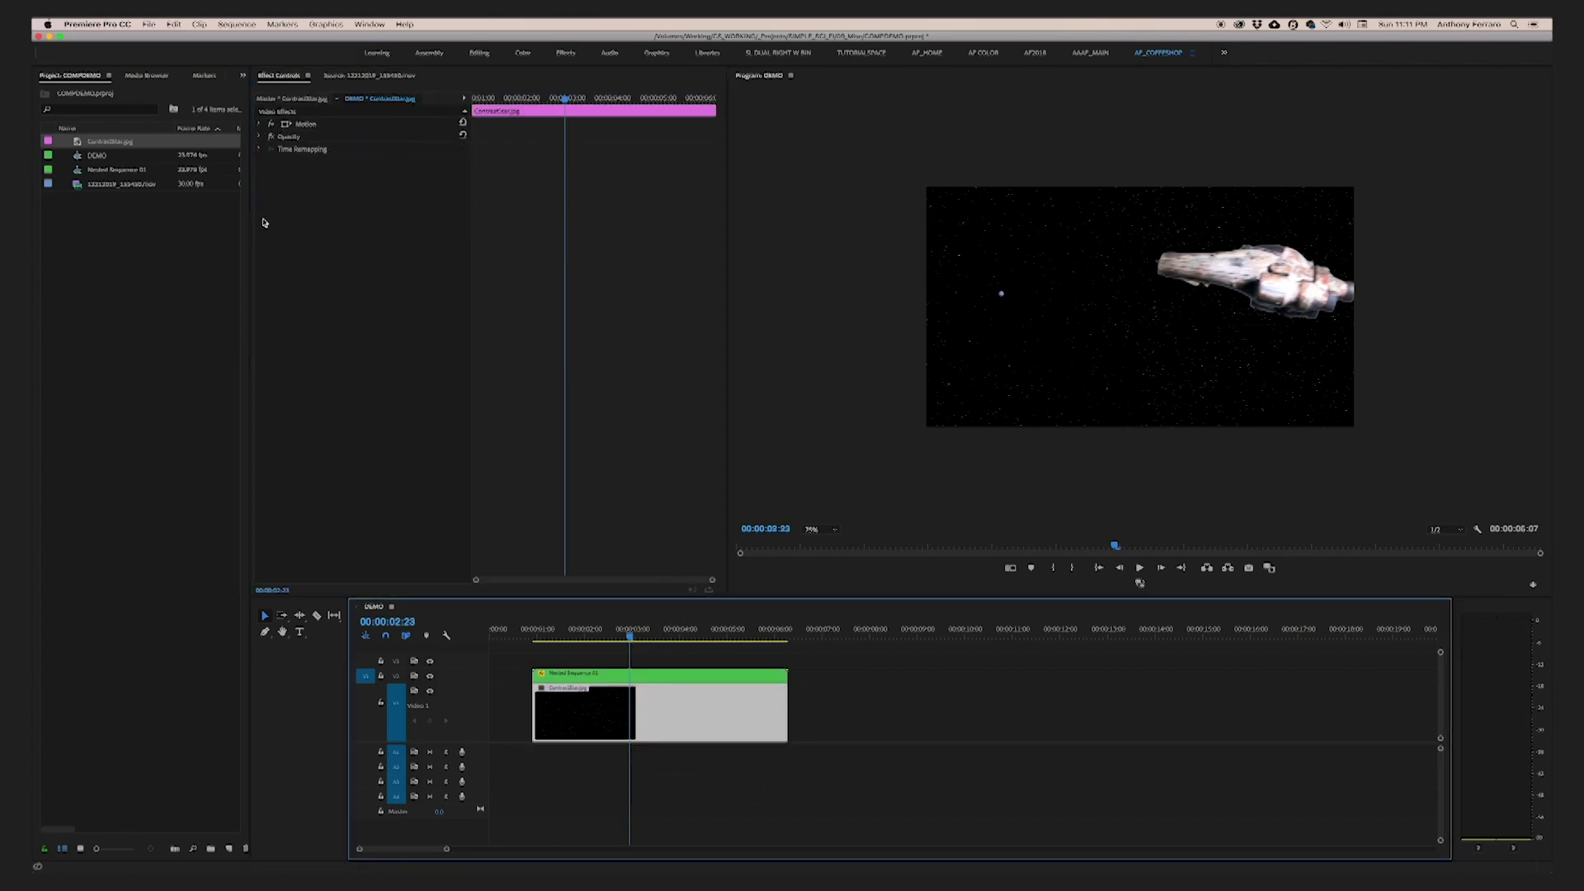
{"action": "left_click", "coordinate": [261, 124]}
{"action": "left_click_drag", "start_coordinate": [371, 155], "coordinate": [332, 155]}
{"action": "left_click_drag", "start_coordinate": [561, 631], "coordinate": [535, 638]}
{"action": "left_click", "coordinate": [590, 638]}
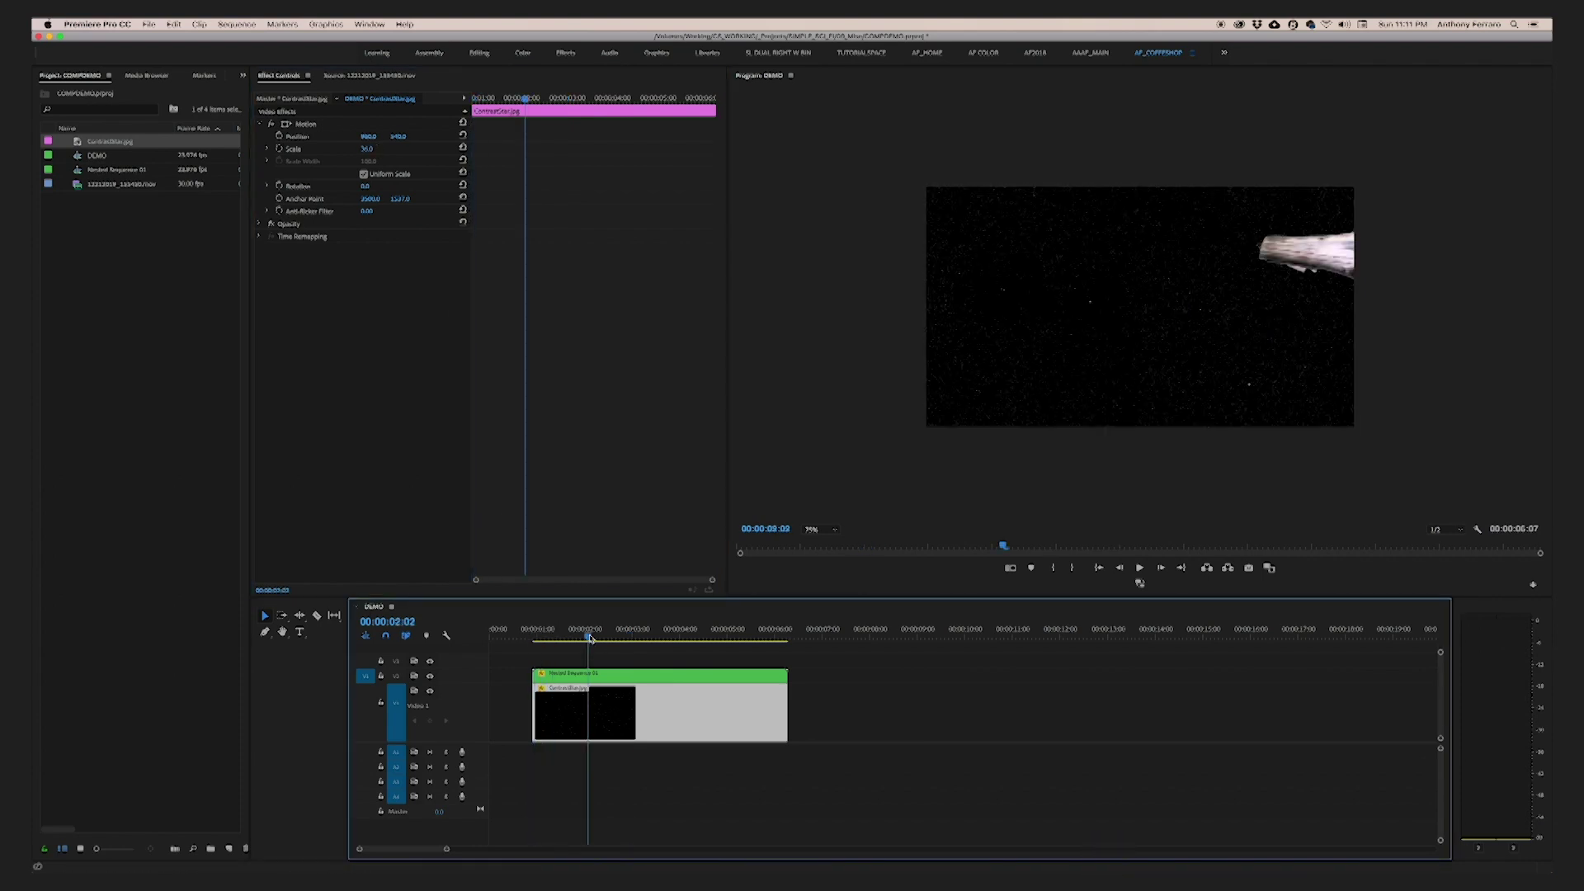
Keyframe the starfield's horizontal Position from the clip's start to 00:00:06:06 so the stars drift slowly
{"action": "left_click_drag", "start_coordinate": [368, 201], "coordinate": [369, 200]}
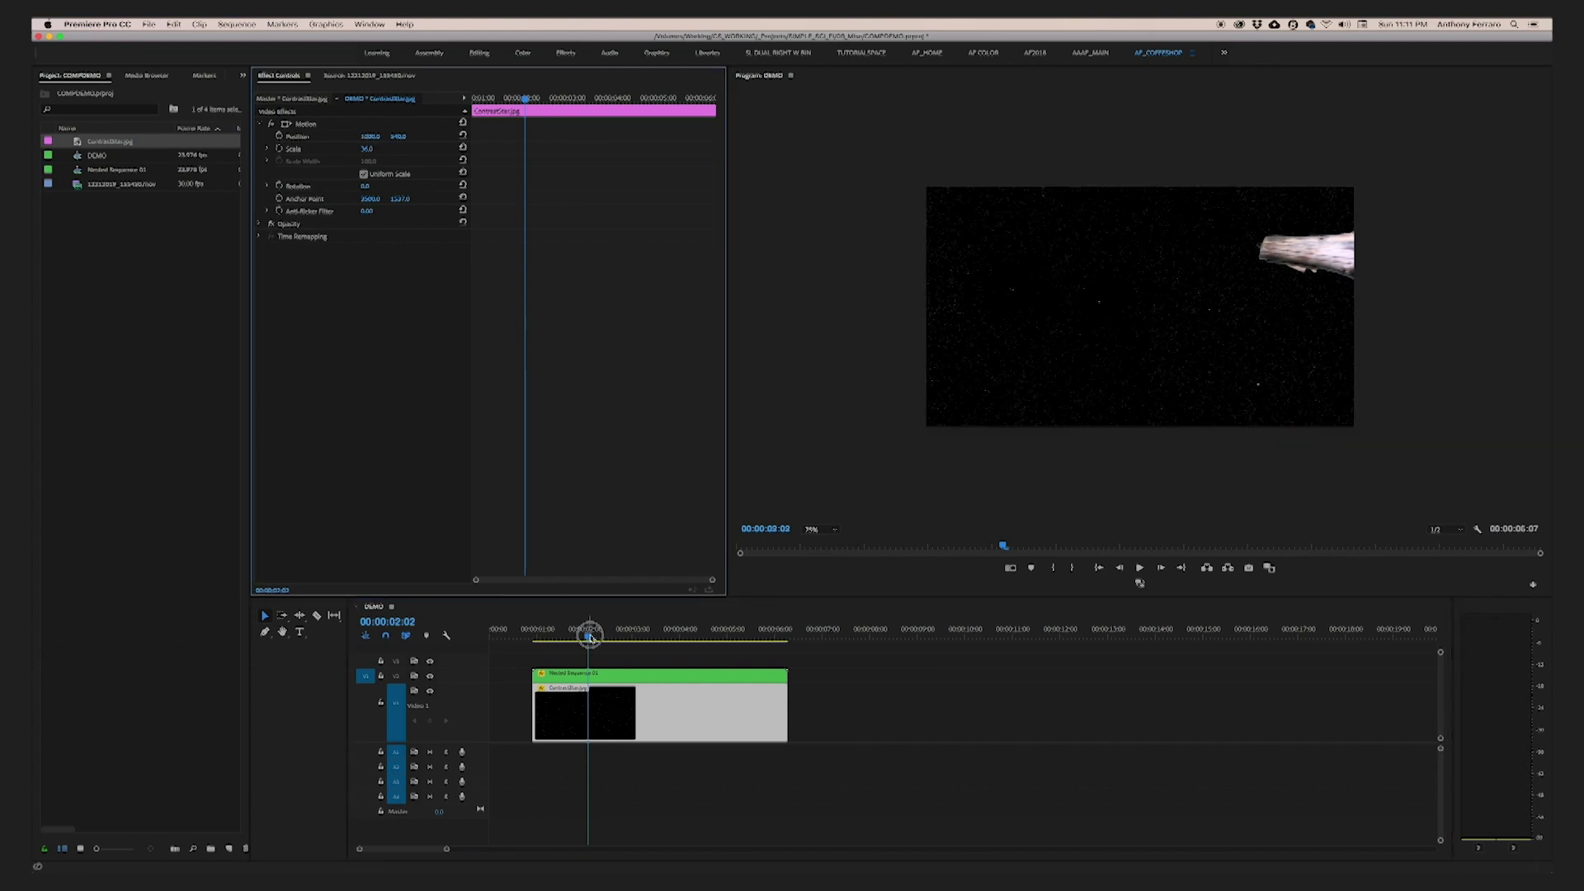
{"action": "left_click_drag", "start_coordinate": [586, 632], "coordinate": [534, 637]}
{"action": "left_click_drag", "start_coordinate": [366, 142], "coordinate": [374, 137]}
{"action": "left_click", "coordinate": [279, 136]}
{"action": "key", "text": "End"}
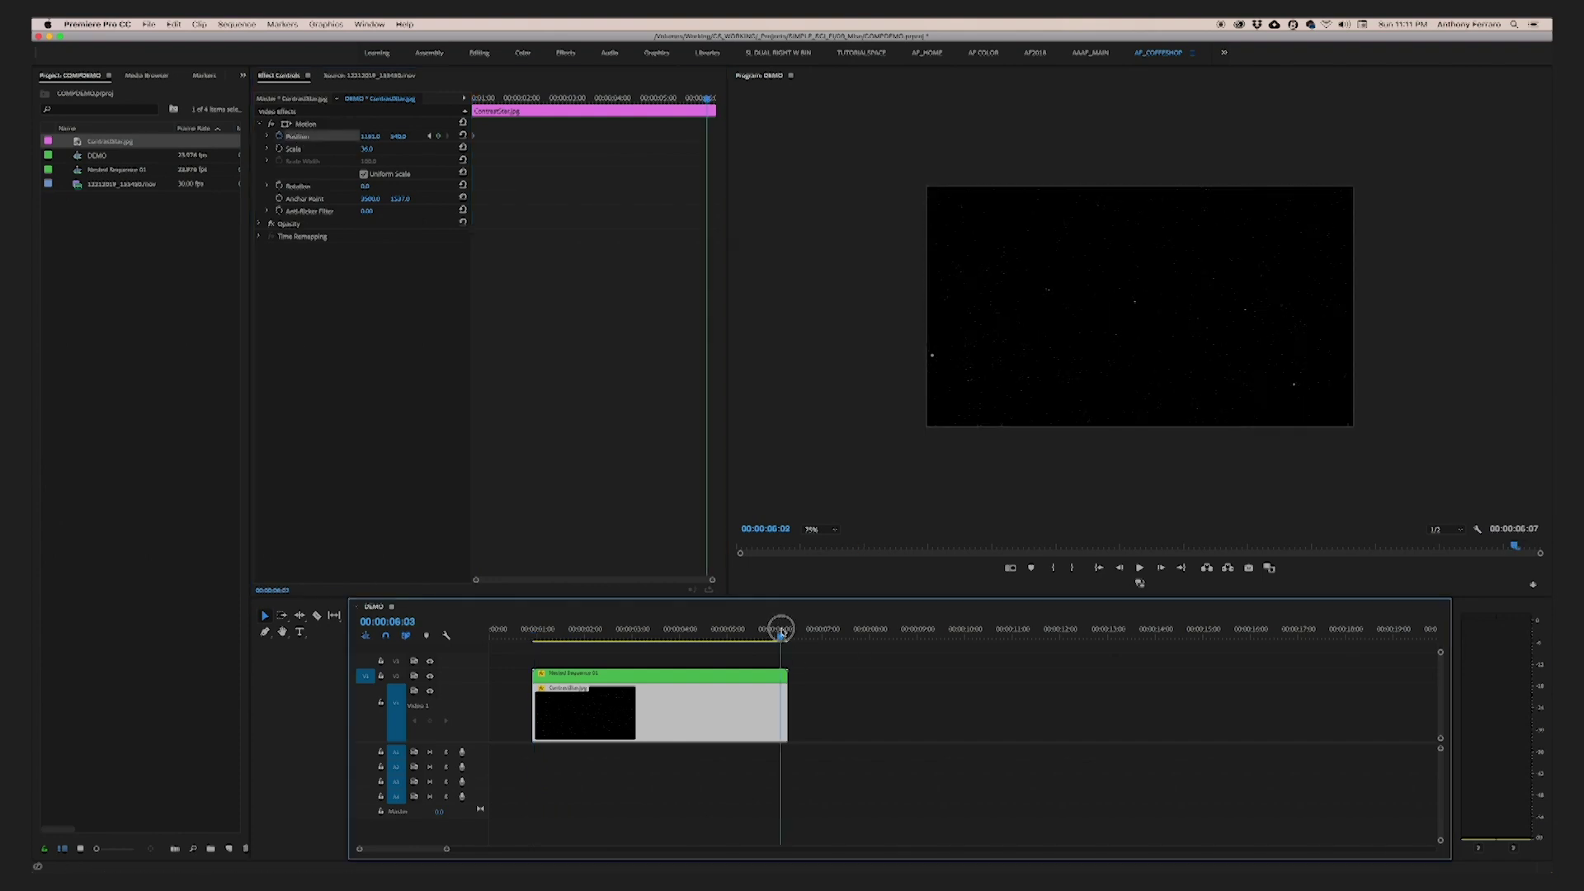
{"action": "left_click_drag", "start_coordinate": [370, 137], "coordinate": [362, 137]}
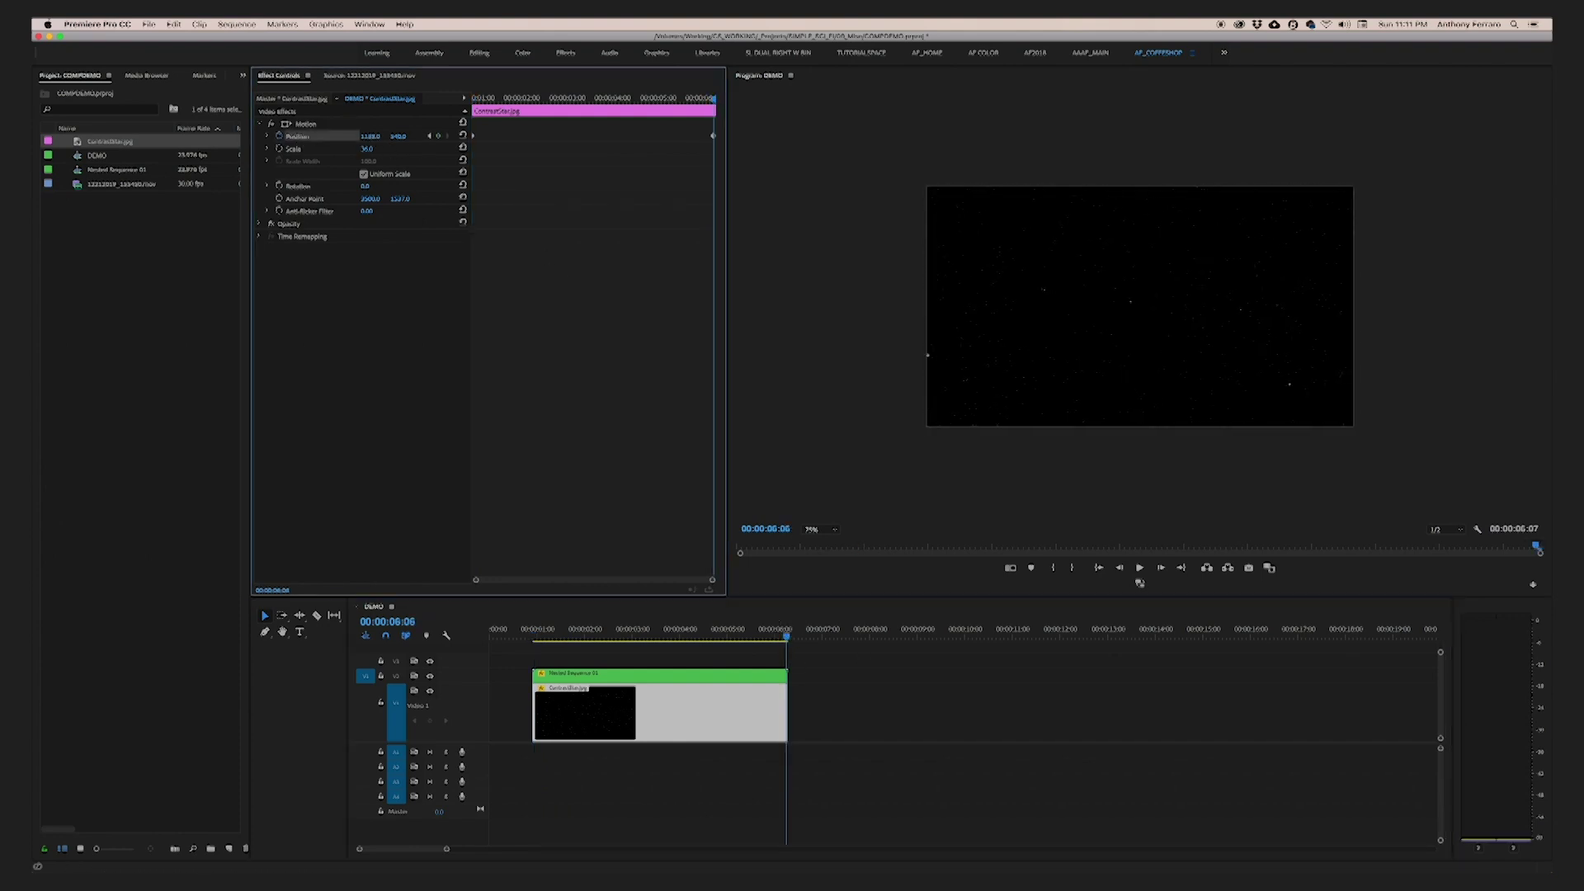
Play back the ship over the drifting starfield, try closer Position keyframes, and replay the shot from the clip's start
{"action": "left_click_drag", "start_coordinate": [544, 634], "coordinate": [529, 633]}
{"action": "key", "text": "space"}
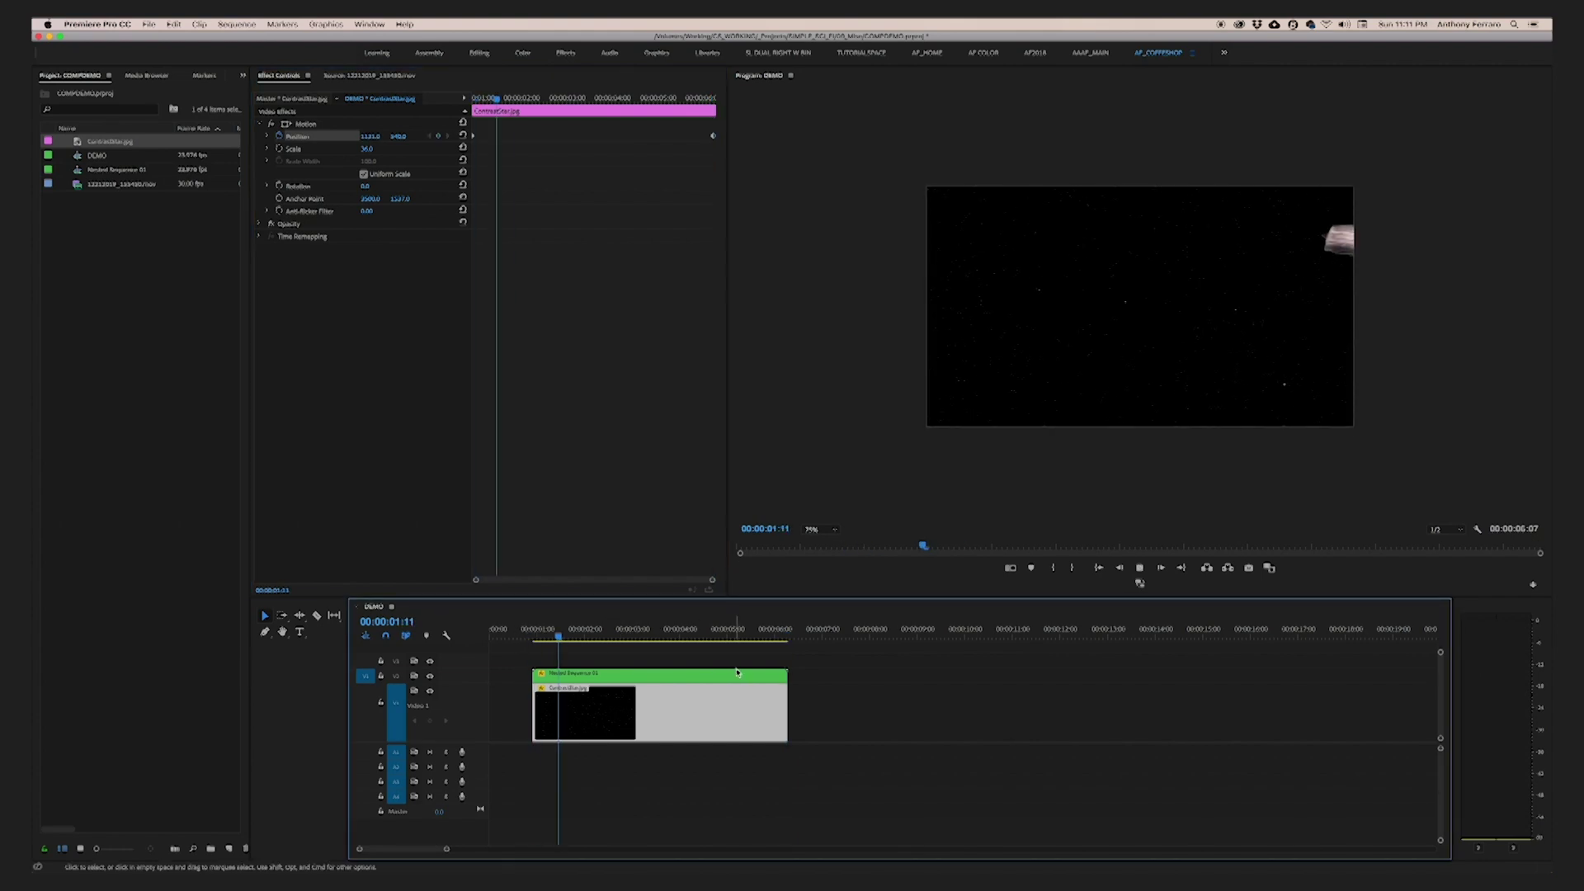
{"action": "key", "text": "space"}
{"action": "left_click", "coordinate": [607, 146]}
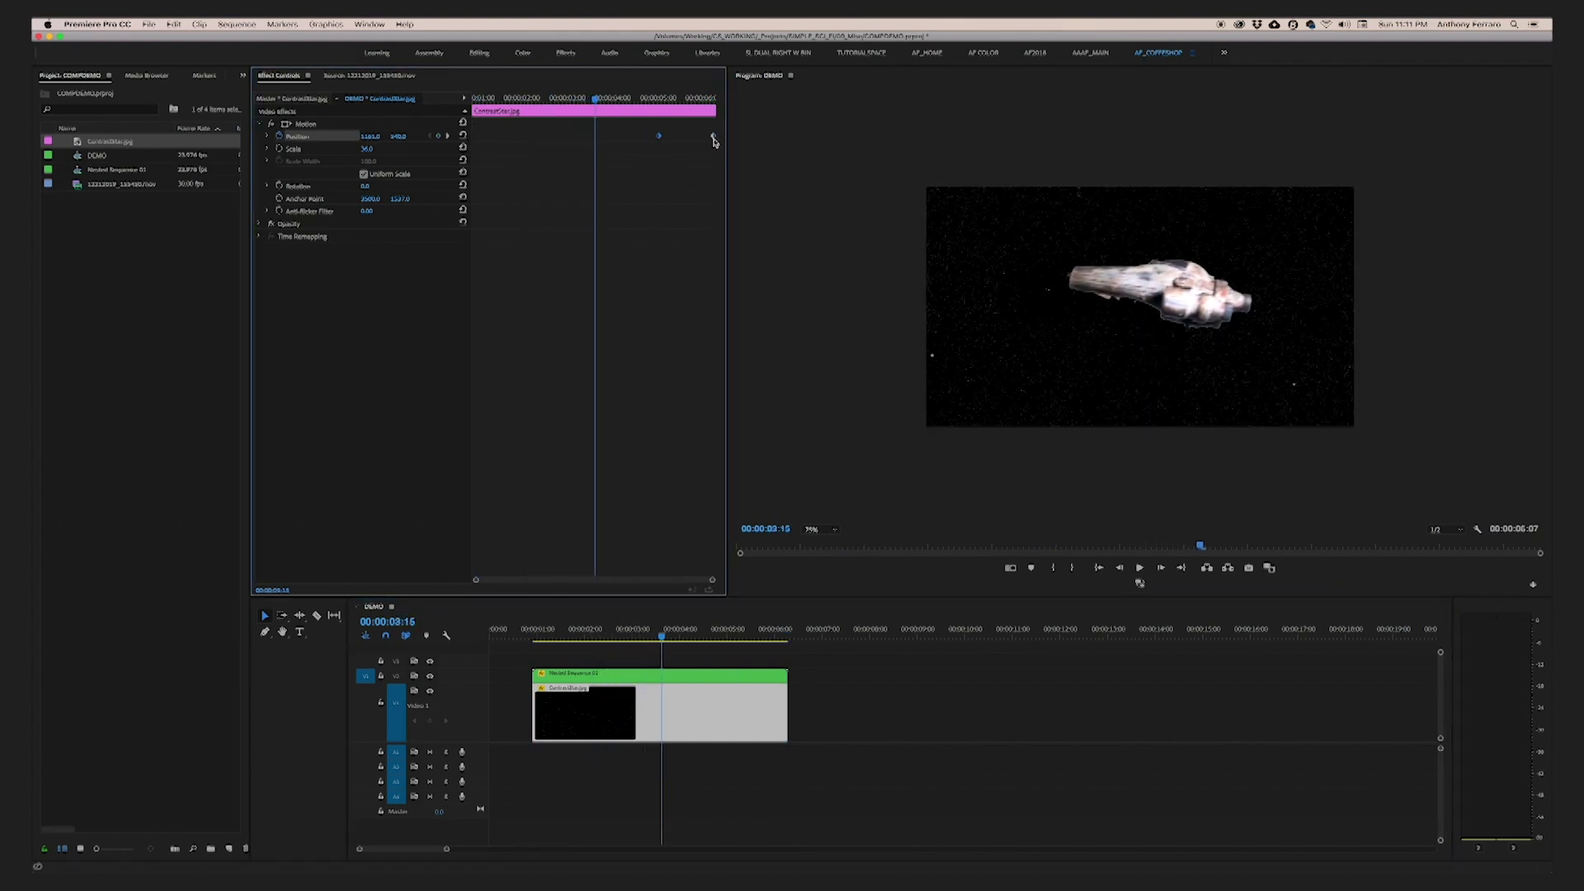
{"action": "left_click", "coordinate": [535, 636]}
{"action": "key", "text": "space"}
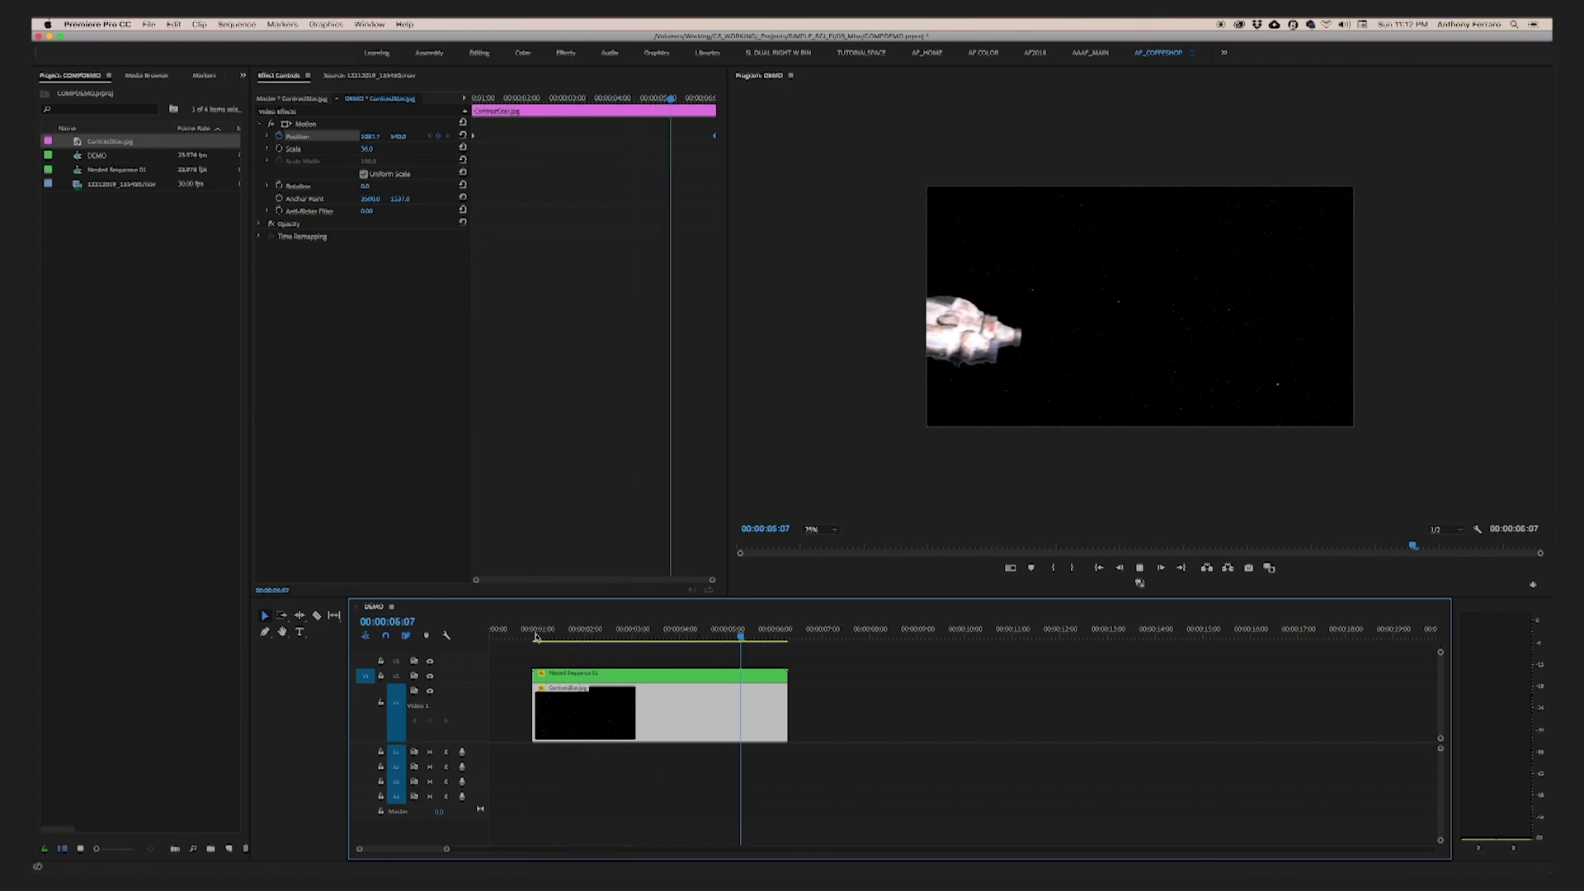
Create an adjustment layer and place it on the track above the nested ship clip, spanning the whole shot
{"action": "left_click", "coordinate": [149, 24]}
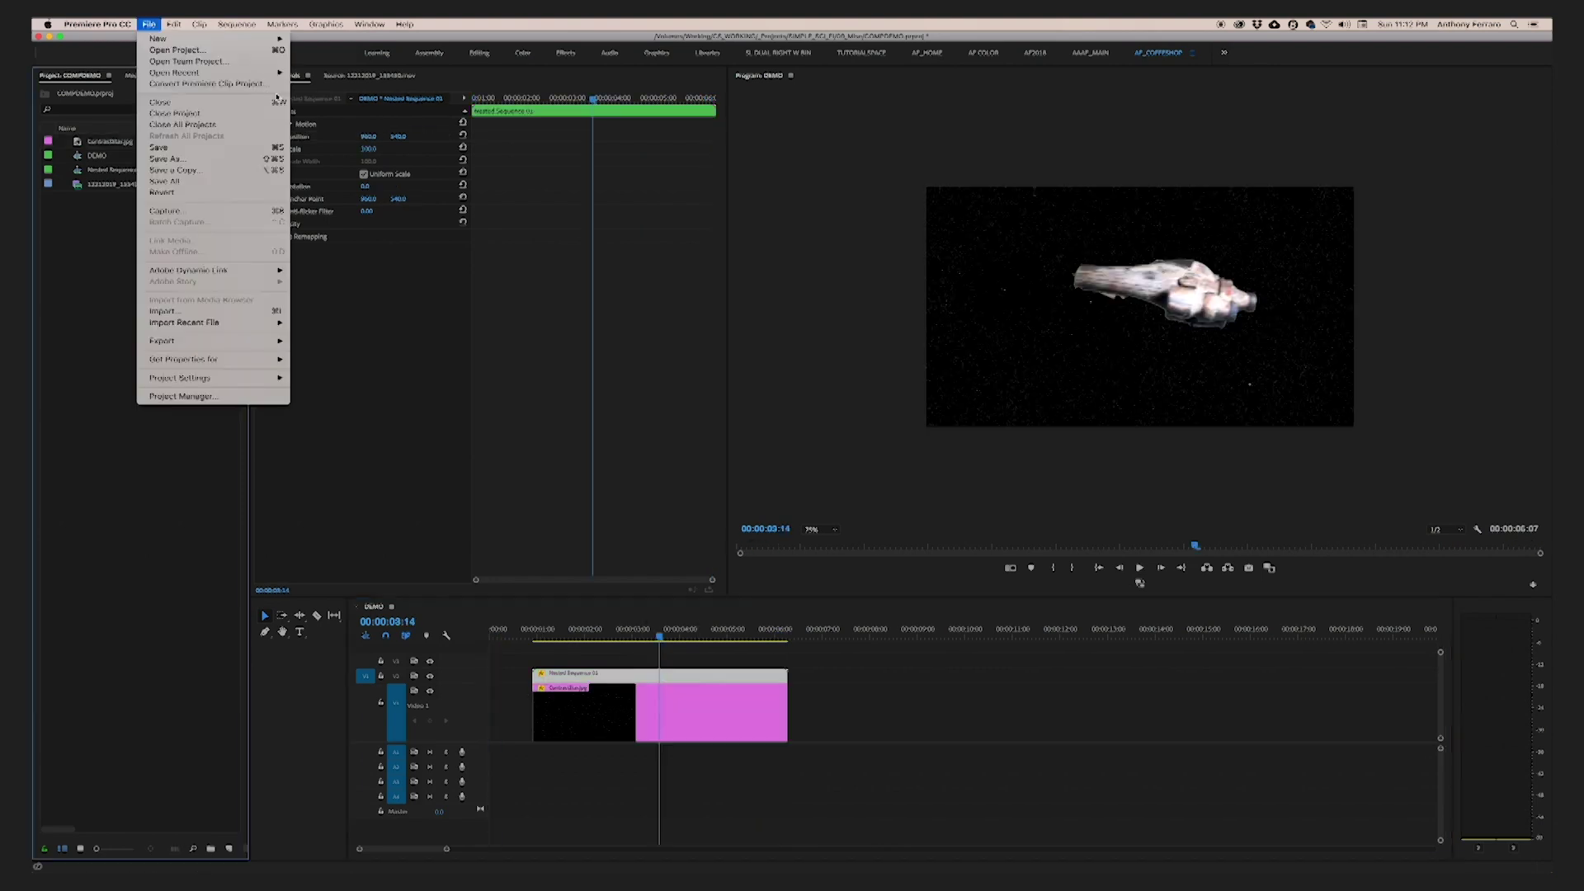
{"action": "mouse_move", "coordinate": [184, 39]}
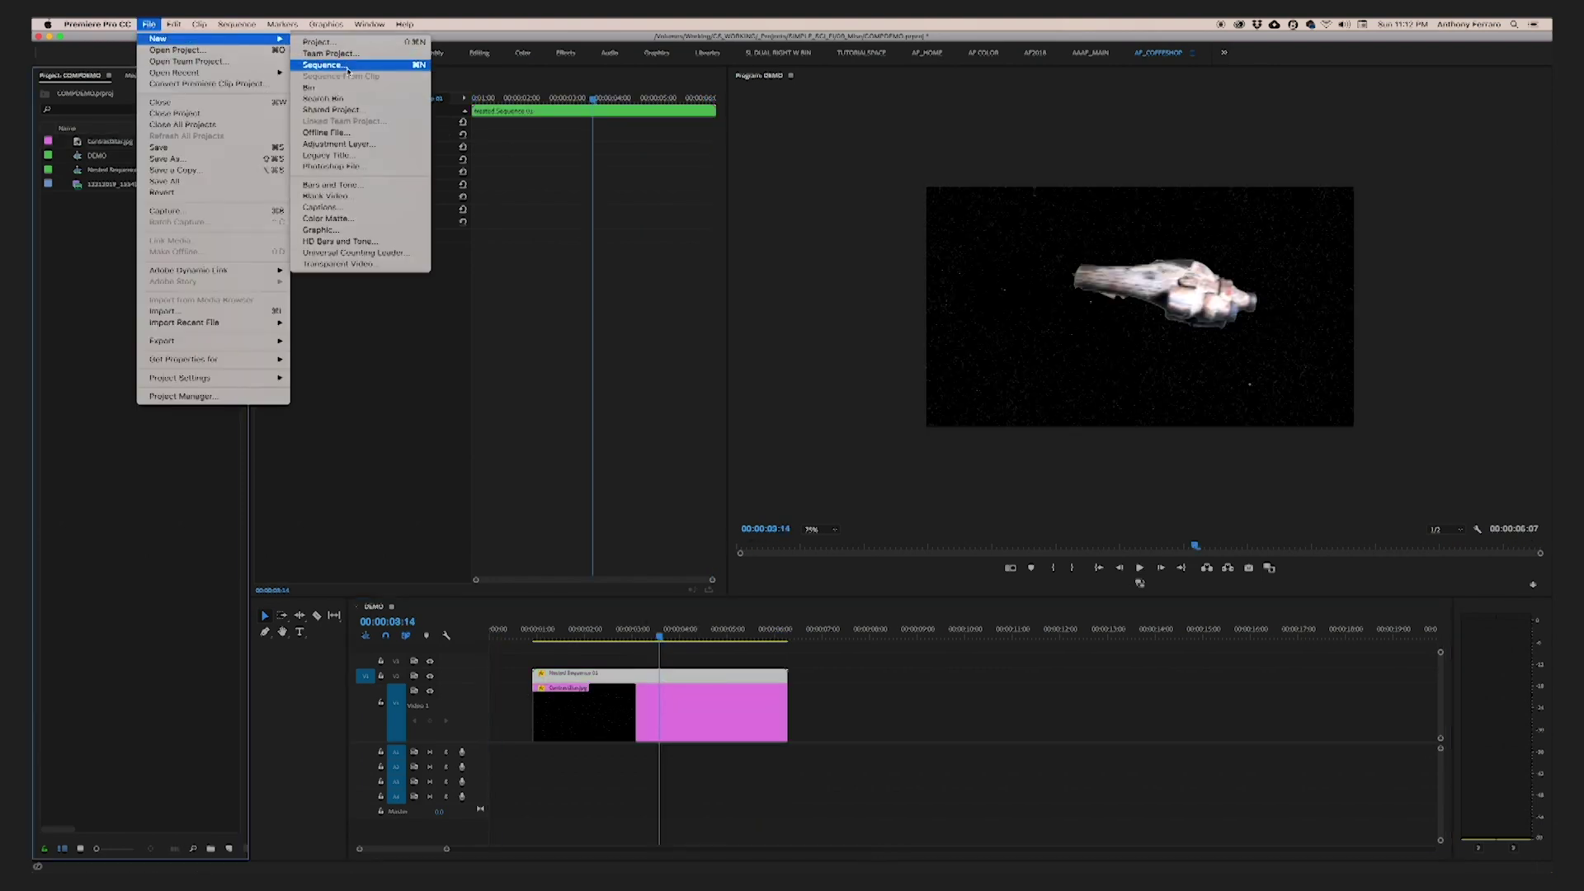
{"action": "left_click", "coordinate": [373, 143]}
{"action": "left_click", "coordinate": [862, 498]}
{"action": "left_click_drag", "start_coordinate": [75, 143], "coordinate": [786, 656]}
{"action": "left_click", "coordinate": [720, 635]}
{"action": "left_click", "coordinate": [720, 658]}
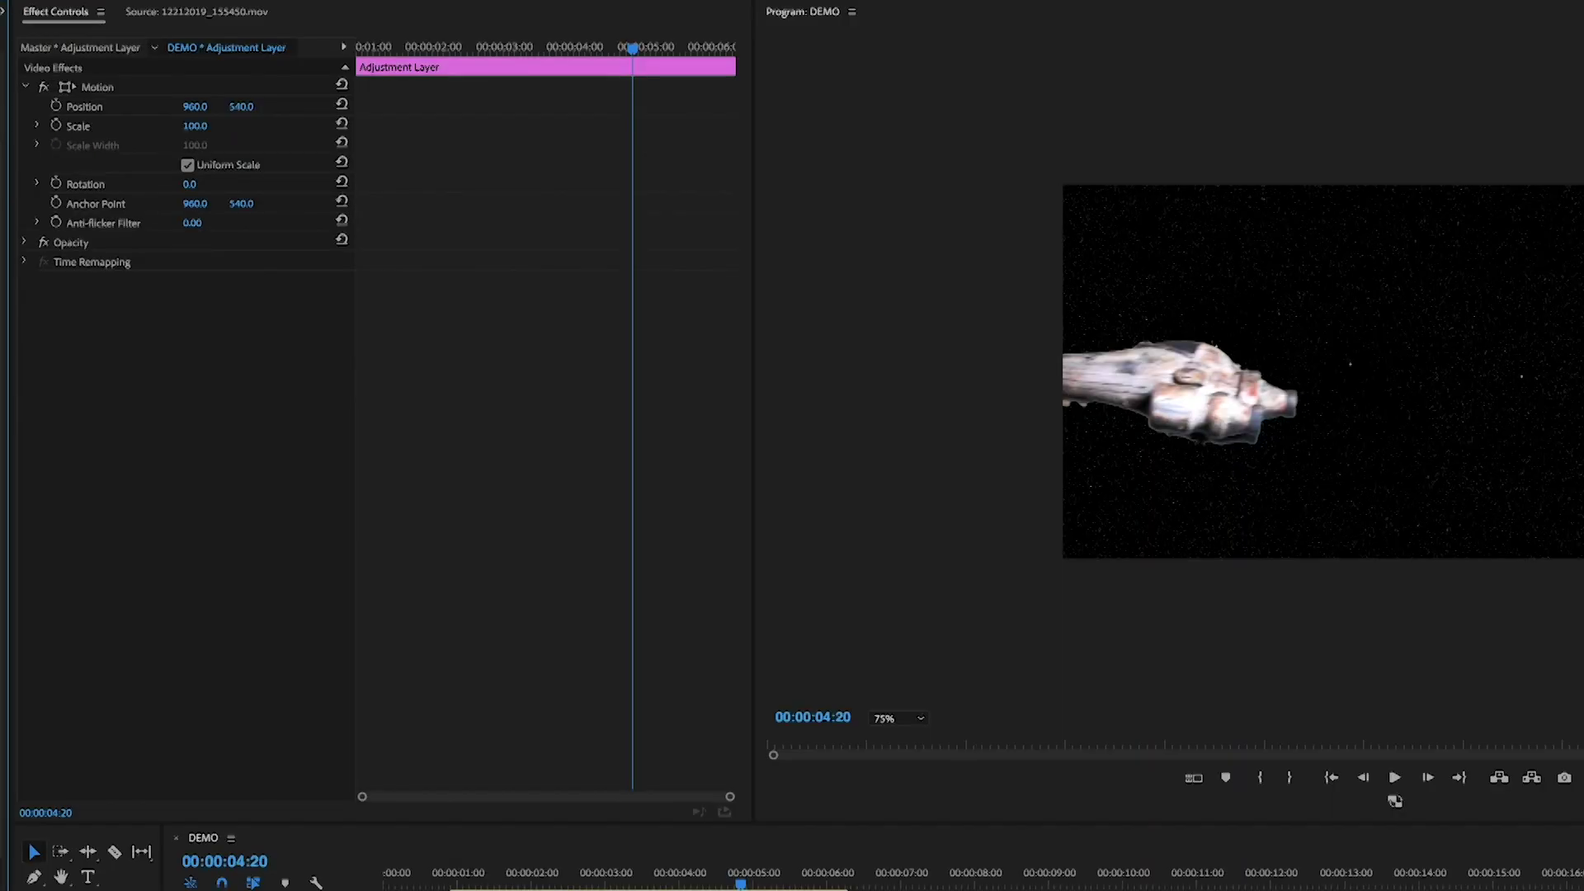
Apply Lens Flare to the adjustment layer and keyframe its Flare Center across the clip, ending at 1571.1, 21.0
{"action": "left_click_drag", "start_coordinate": [2, 412], "coordinate": [734, 890]}
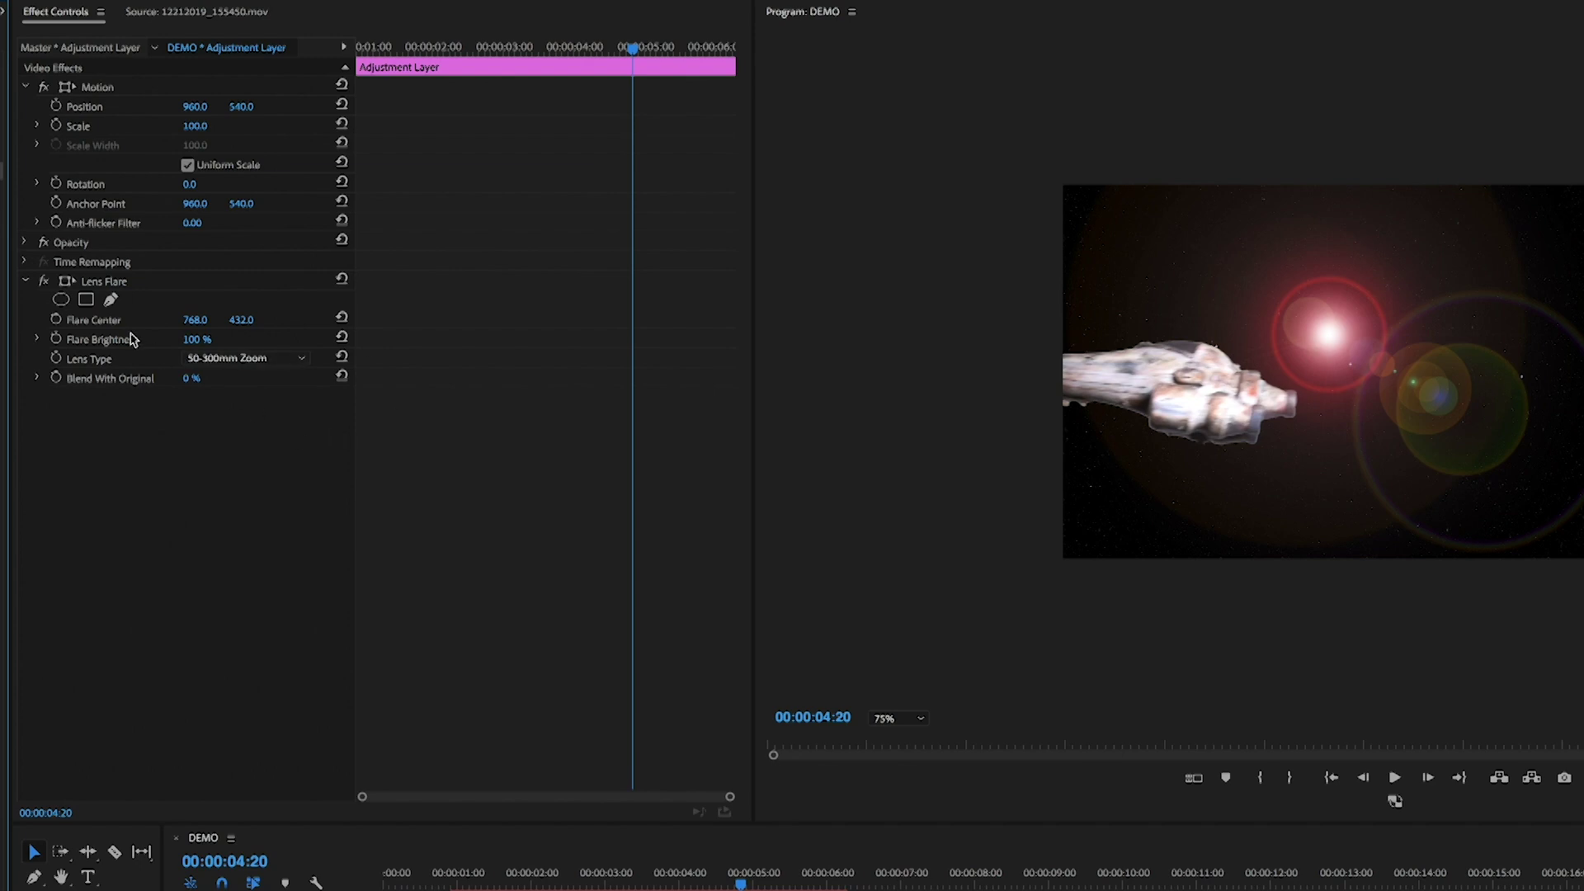
{"action": "left_click", "coordinate": [56, 319]}
{"action": "left_click_drag", "start_coordinate": [198, 319], "coordinate": [299, 320]}
{"action": "mouse_move", "coordinate": [631, 321]}
{"action": "left_mouse_down"}
{"action": "mouse_move", "coordinate": [276, 343]}
{"action": "mouse_move", "coordinate": [72, 323]}
{"action": "mouse_move", "coordinate": [863, 341]}
{"action": "left_mouse_up"}
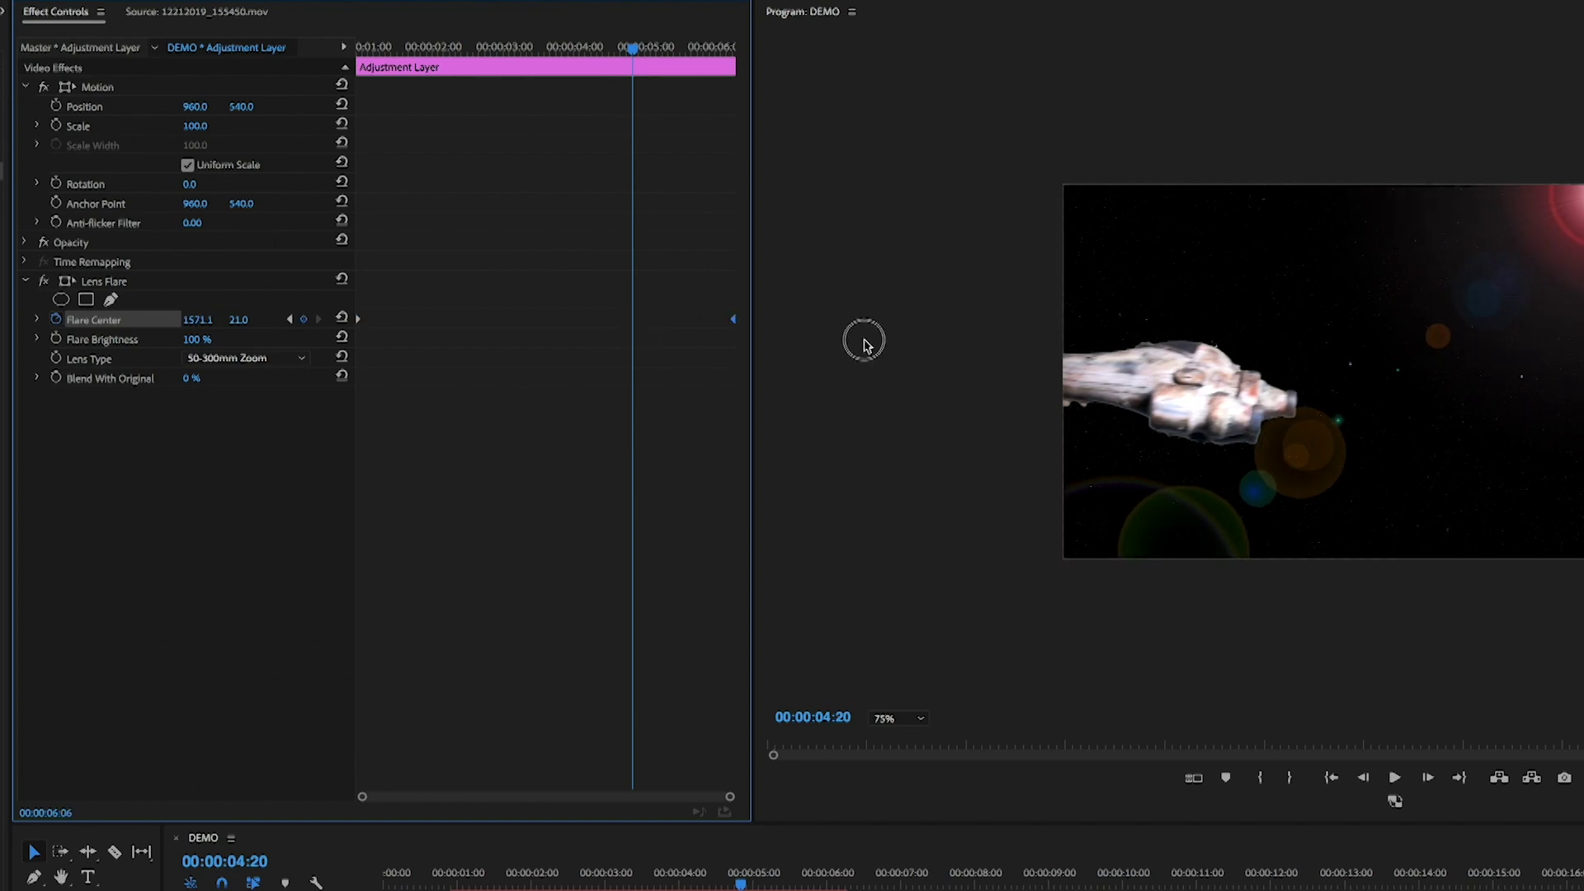
{"action": "left_click", "coordinate": [450, 881]}
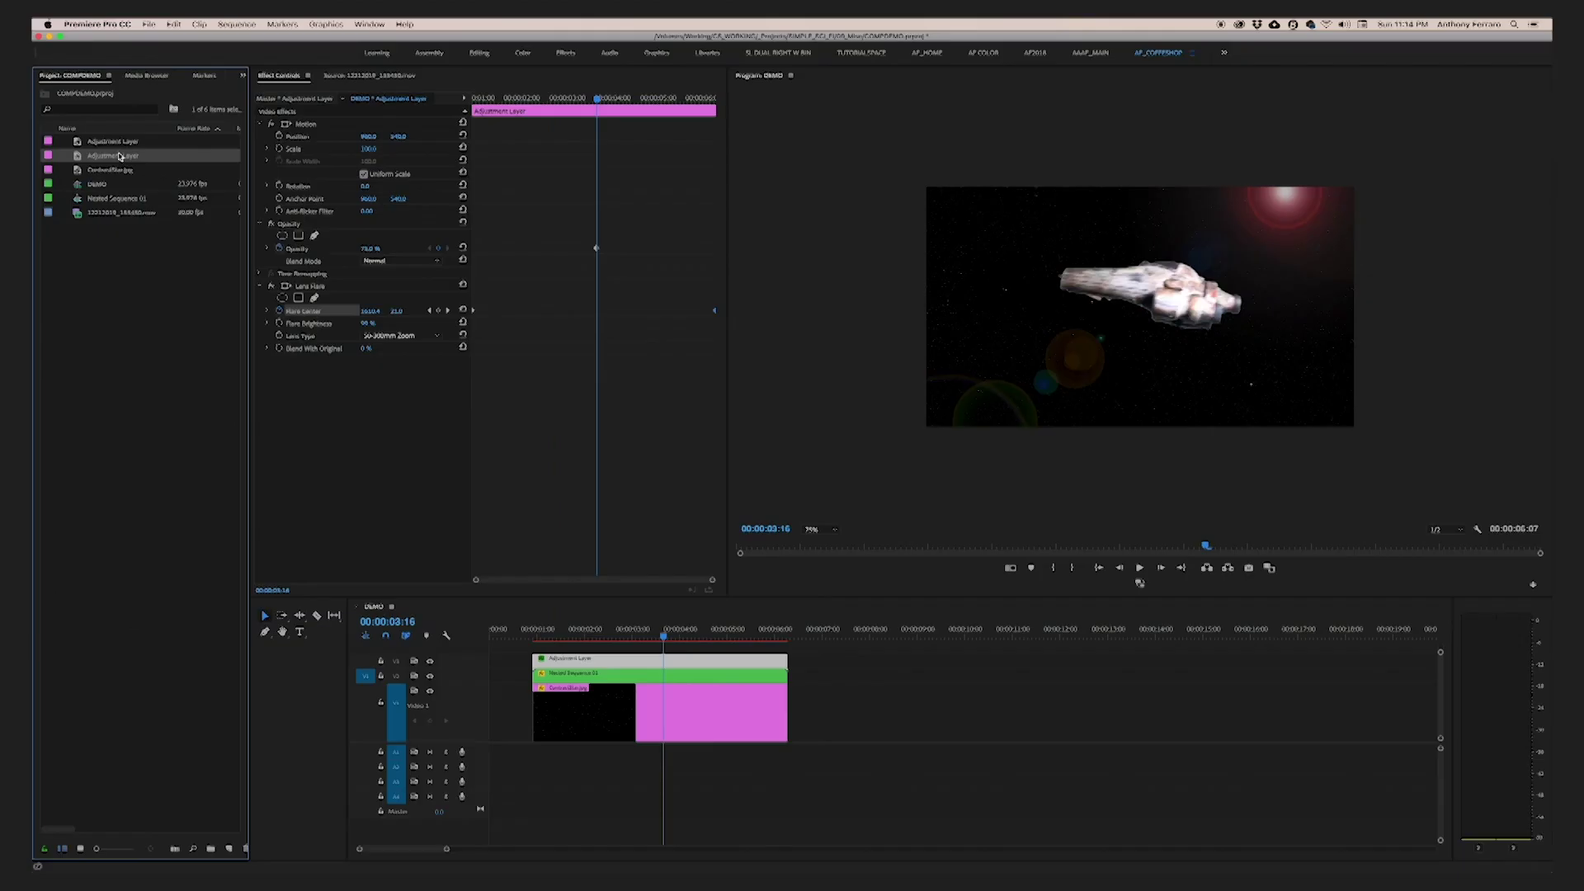
Place the second adjustment layer on a track above the lens flare layer and select it at 00:00:03:10
{"action": "left_click_drag", "start_coordinate": [113, 155], "coordinate": [788, 644]}
{"action": "left_click_drag", "start_coordinate": [480, 743], "coordinate": [481, 813]}
{"action": "left_click", "coordinate": [651, 634]}
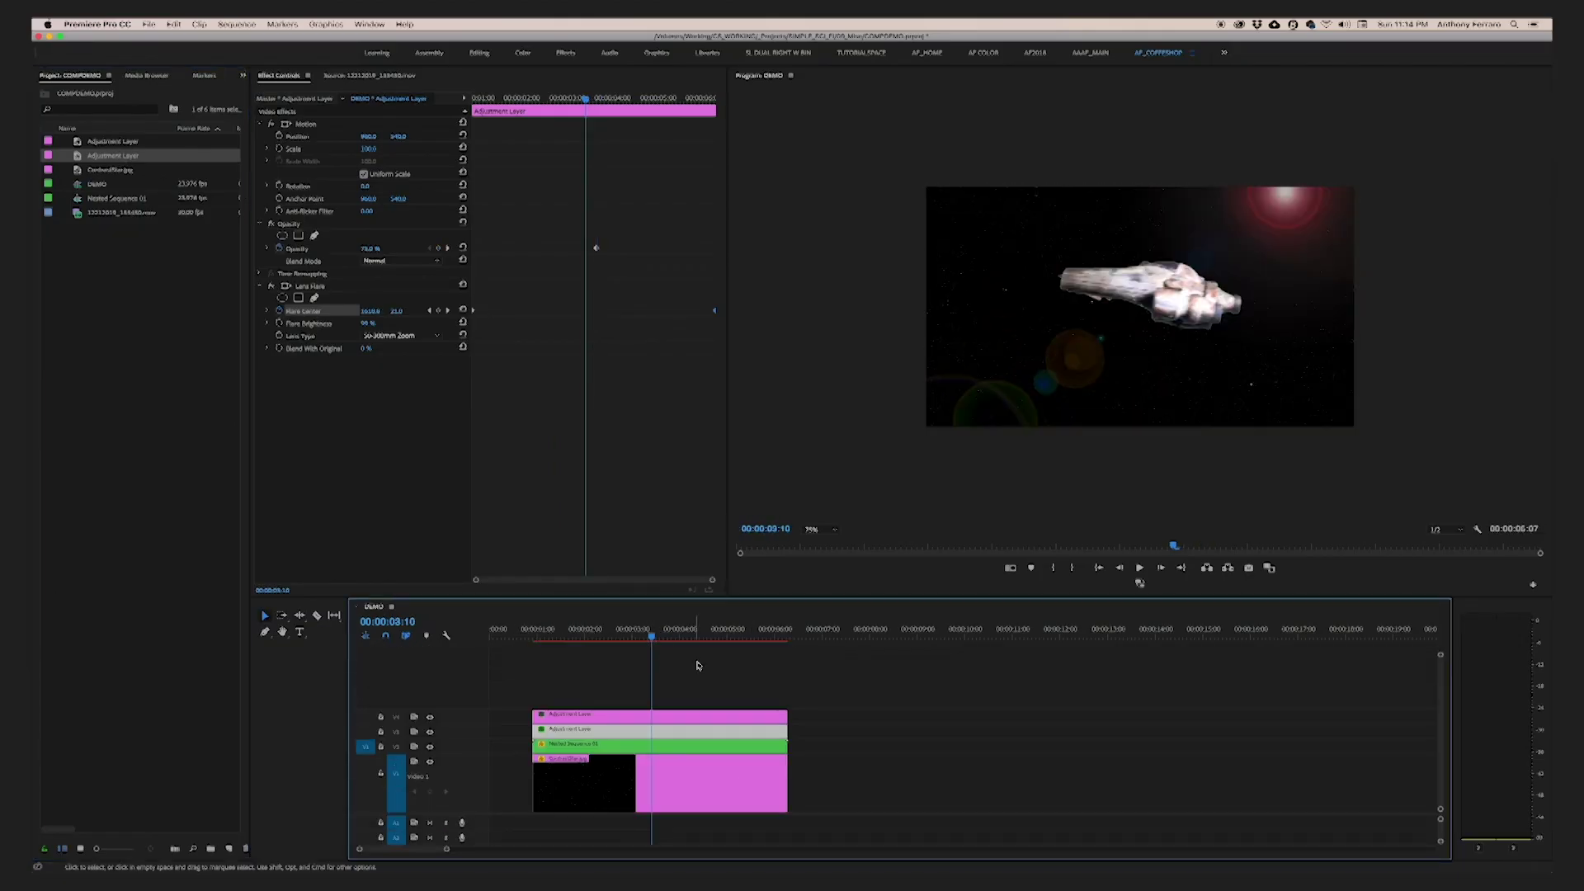
{"action": "left_click", "coordinate": [704, 716]}
Switch to the Color workspace and audition Lumetri Creative looks on the top adjustment layer, settling on SL CLEAN STRAIGHT LDR
{"action": "left_click", "coordinate": [523, 54]}
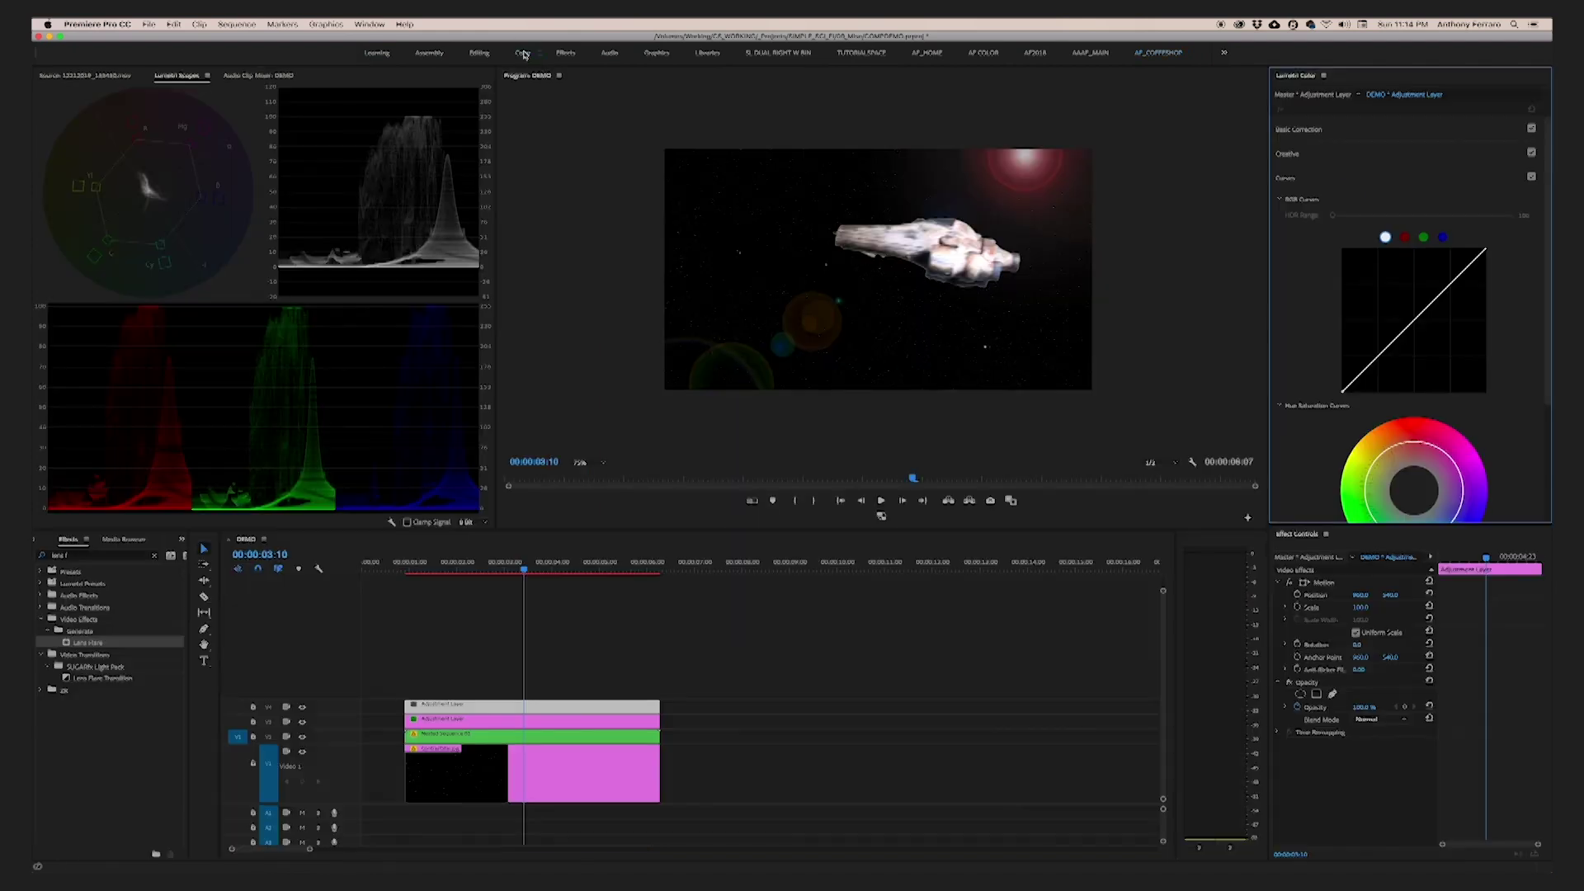
{"action": "left_click", "coordinate": [1369, 153]}
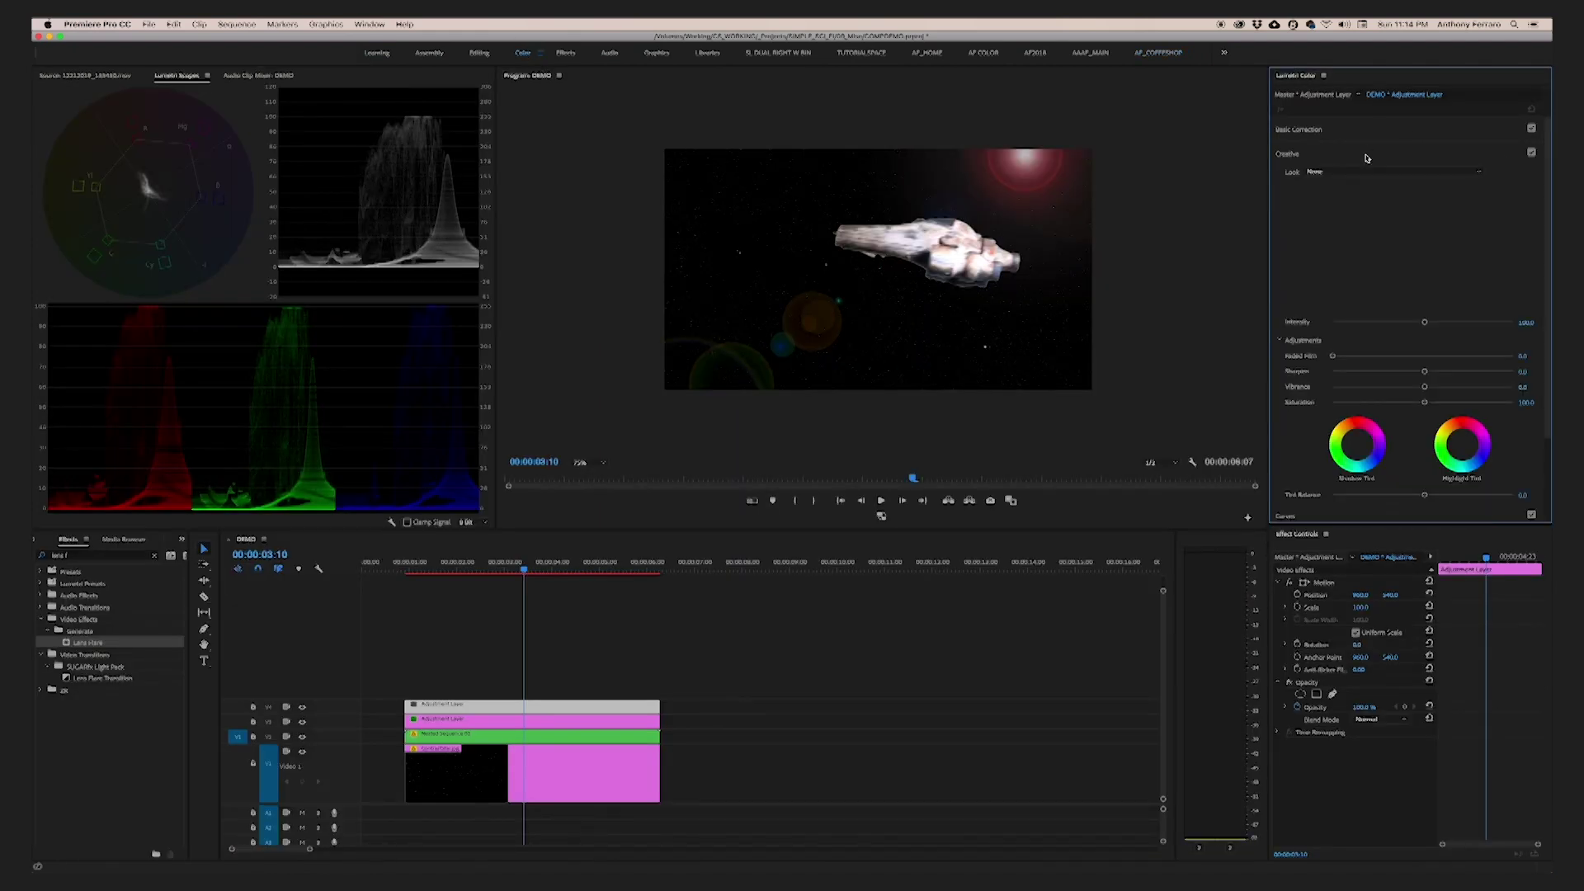
{"action": "left_click", "coordinate": [1394, 171]}
{"action": "left_click", "coordinate": [1375, 261]}
{"action": "left_click", "coordinate": [1369, 172]}
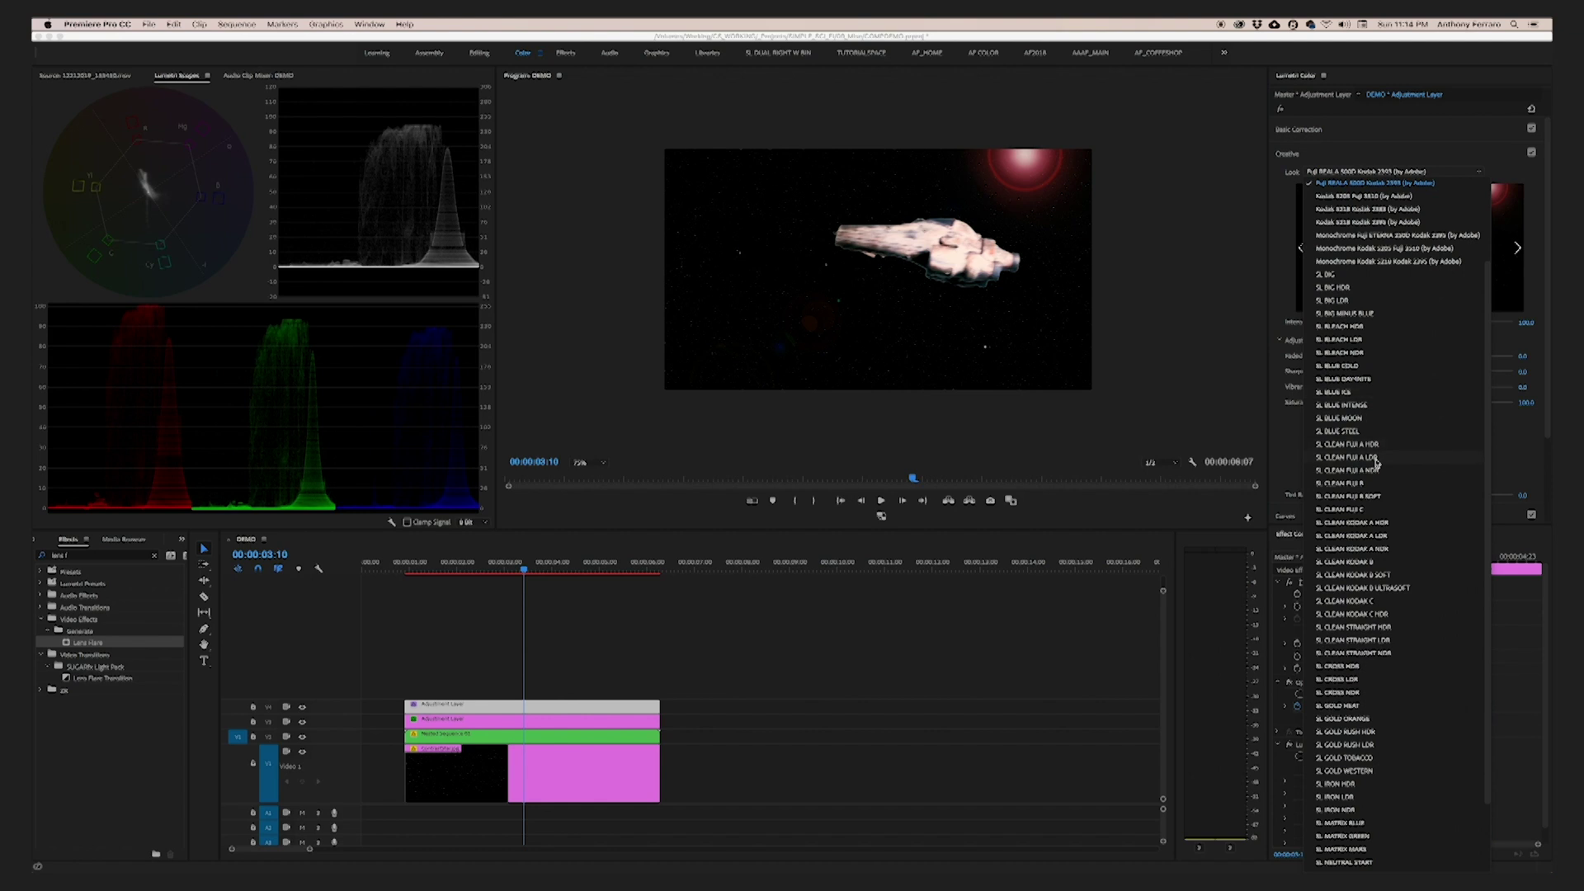
{"action": "left_click", "coordinate": [1359, 333]}
{"action": "left_click", "coordinate": [1357, 171]}
{"action": "left_click", "coordinate": [1361, 464]}
{"action": "left_click", "coordinate": [1353, 172]}
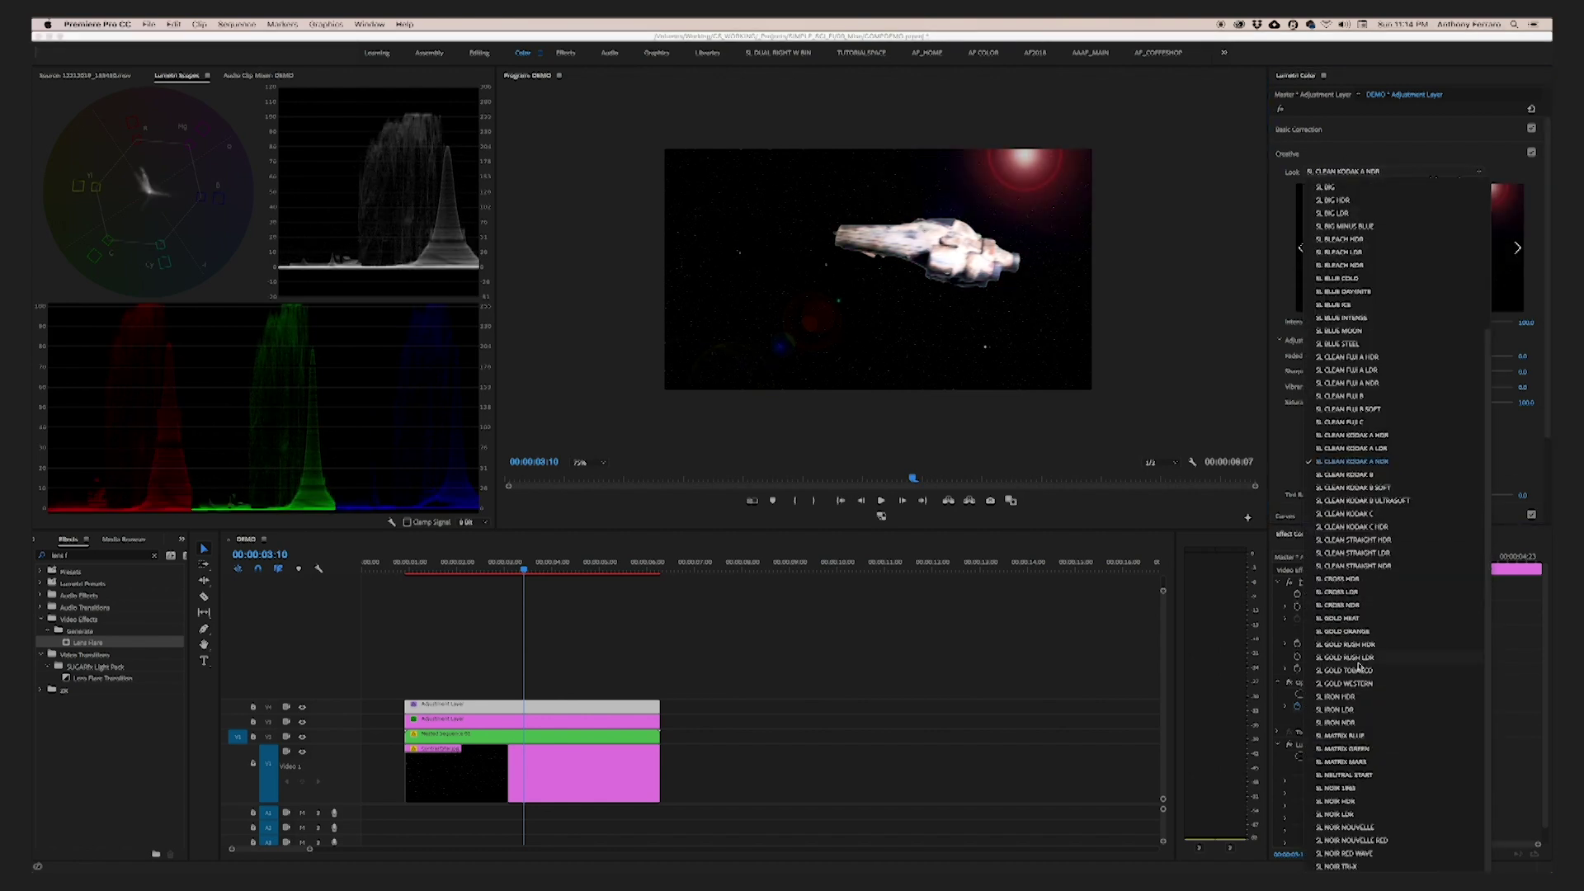
{"action": "left_click", "coordinate": [1353, 658]}
{"action": "left_click", "coordinate": [1397, 175]}
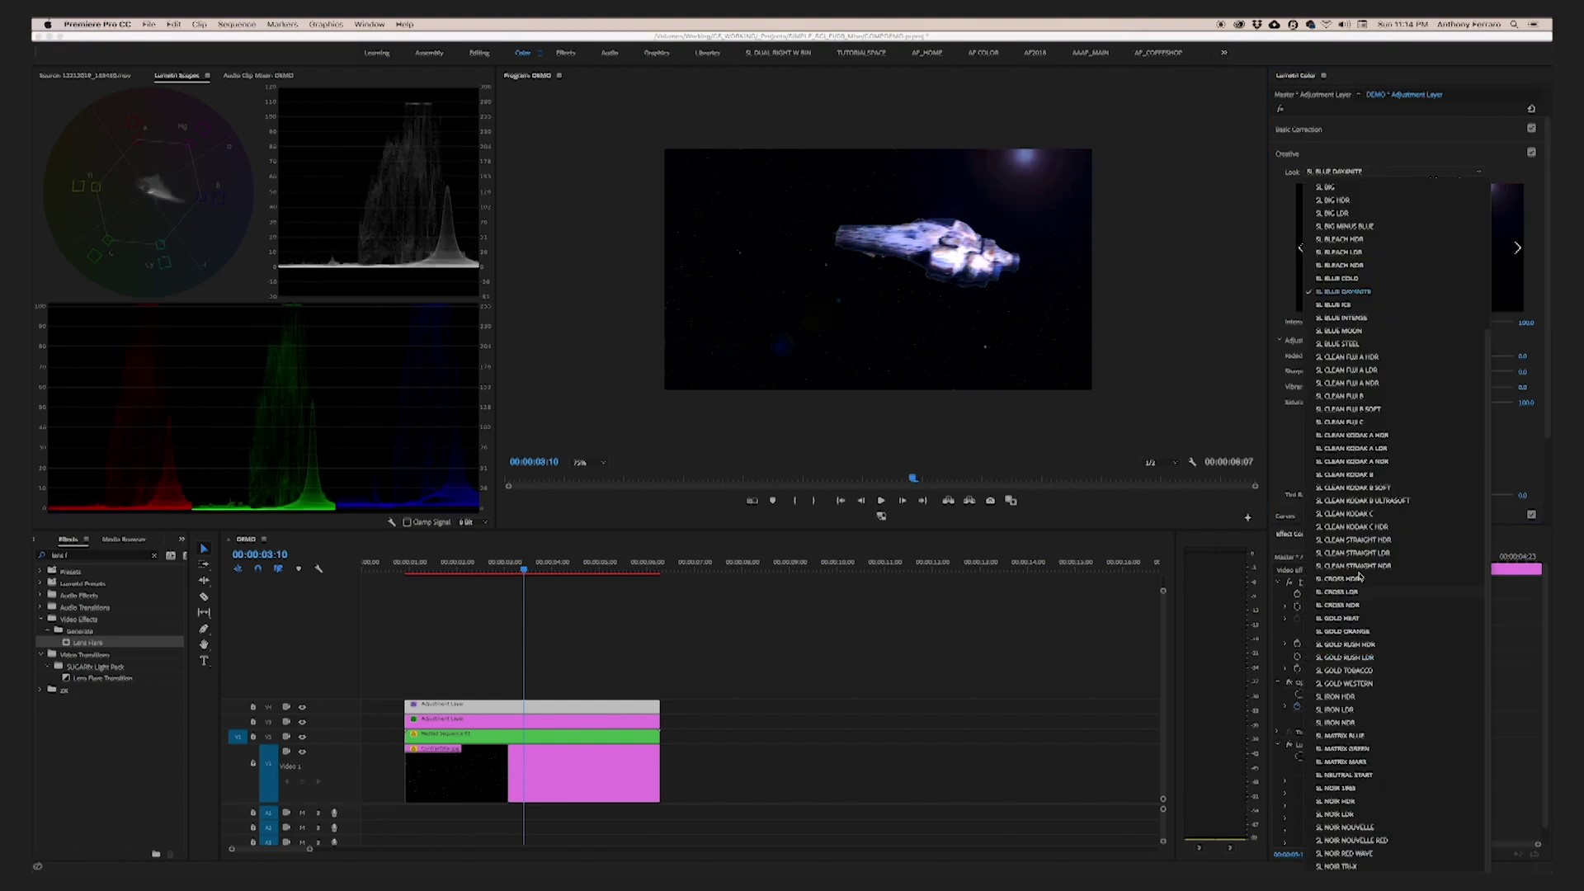
{"action": "left_click", "coordinate": [1359, 554]}
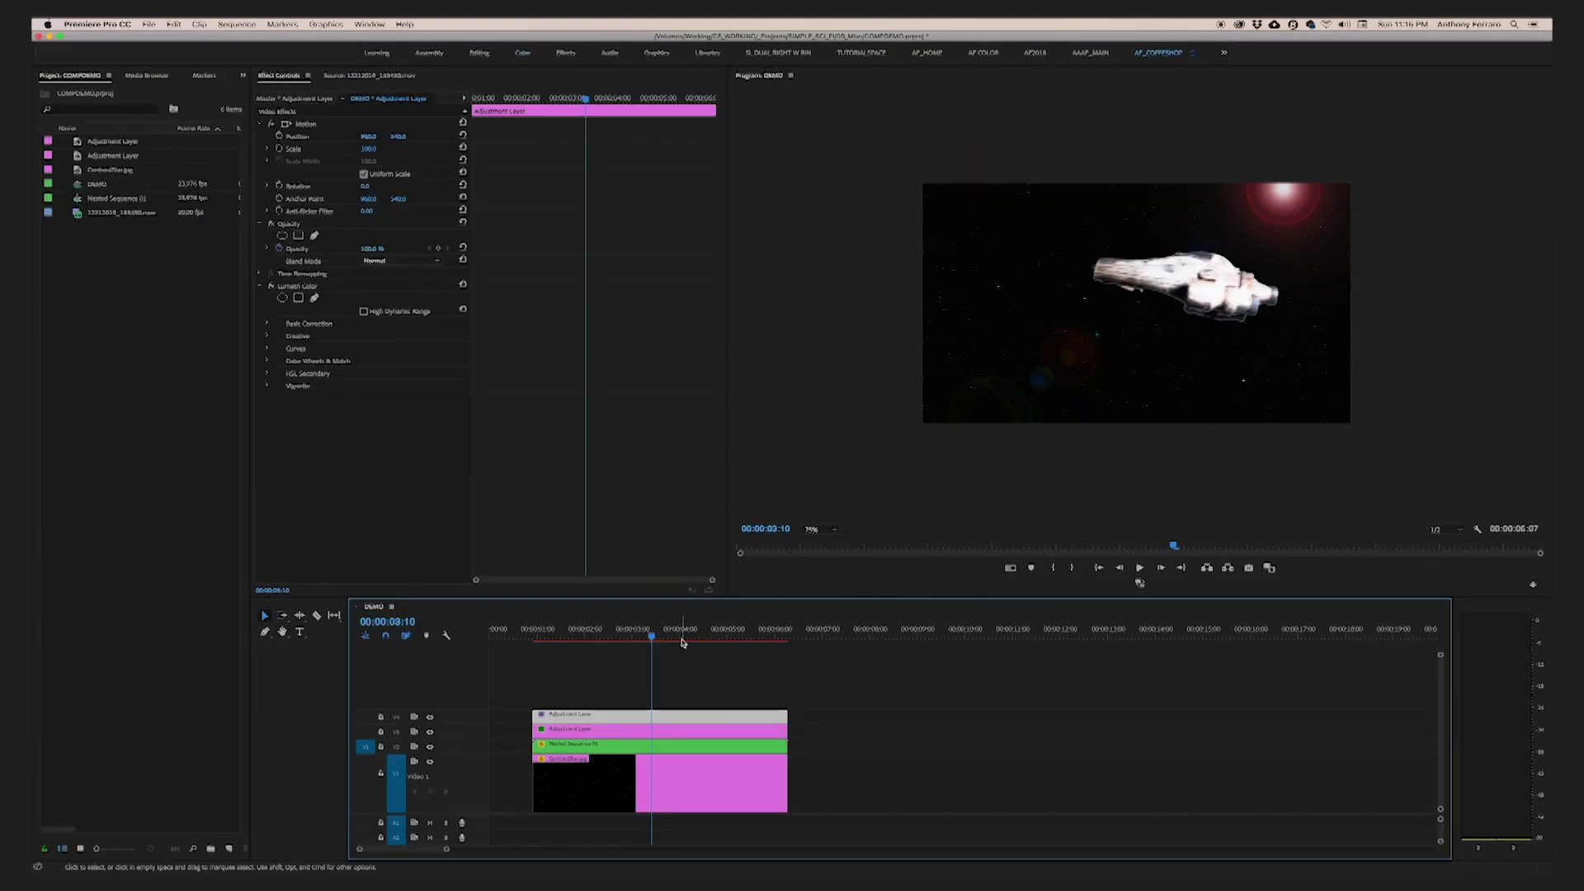
Play back the graded shot from near the clip's start and stop at 00:00:03:00
{"action": "left_click", "coordinate": [547, 628]}
{"action": "key", "text": "space"}
{"action": "key", "text": "space"}
Apply the Noise effect to the top adjustment layer, tune the Amount of Noise down to subtle grain, and play the shot
{"action": "key", "text": "shift+7"}
{"action": "type", "text": "noise"}
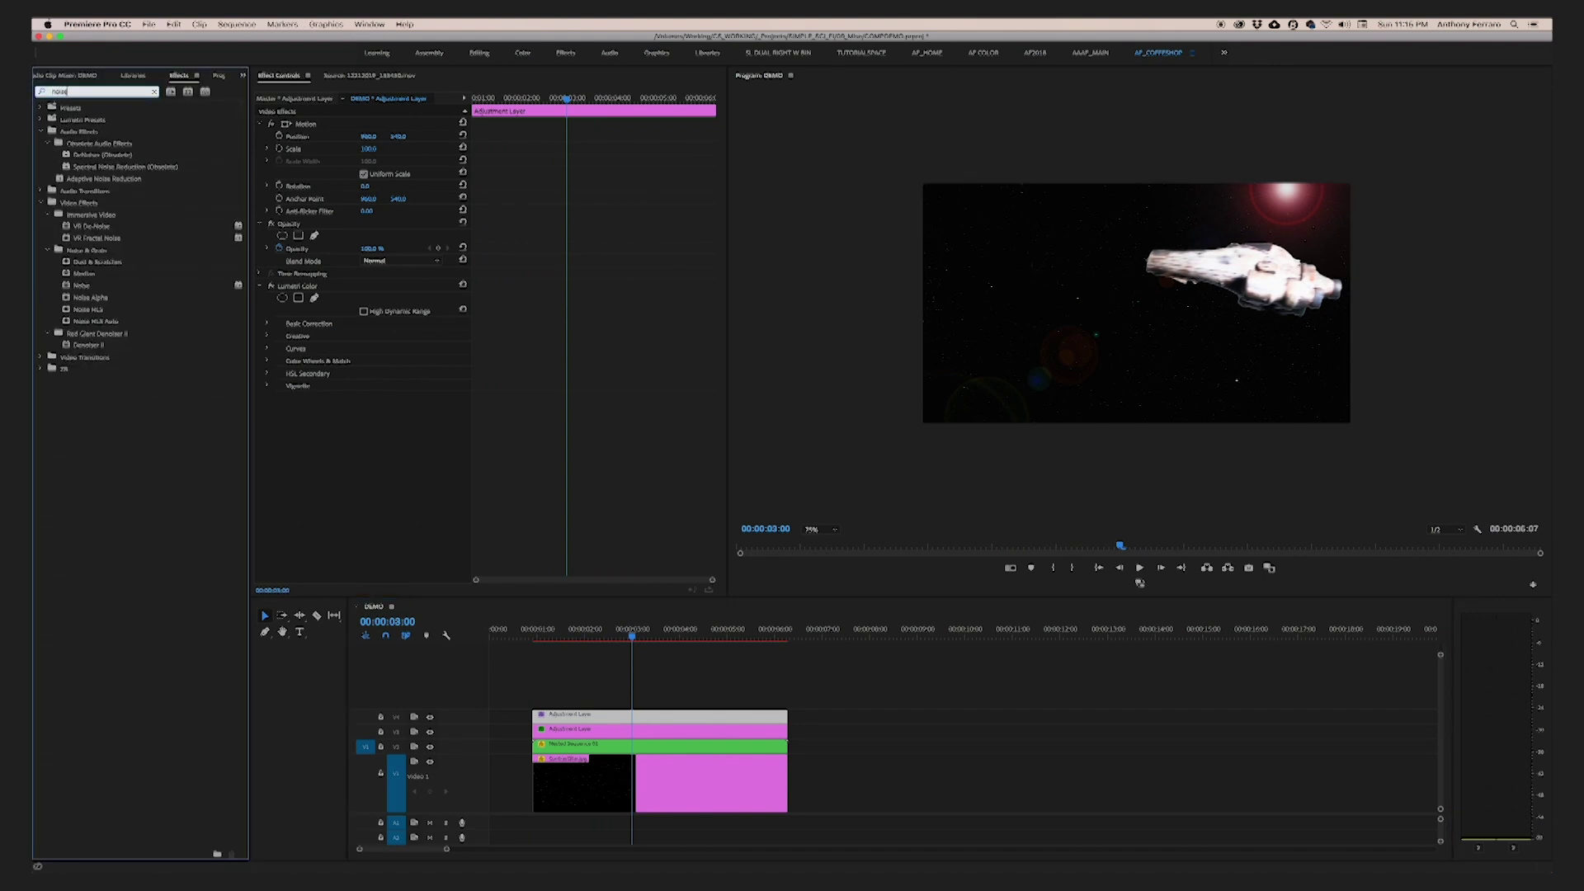
{"action": "left_click_drag", "start_coordinate": [74, 286], "coordinate": [714, 715]}
{"action": "left_click_drag", "start_coordinate": [368, 423], "coordinate": [390, 423]}
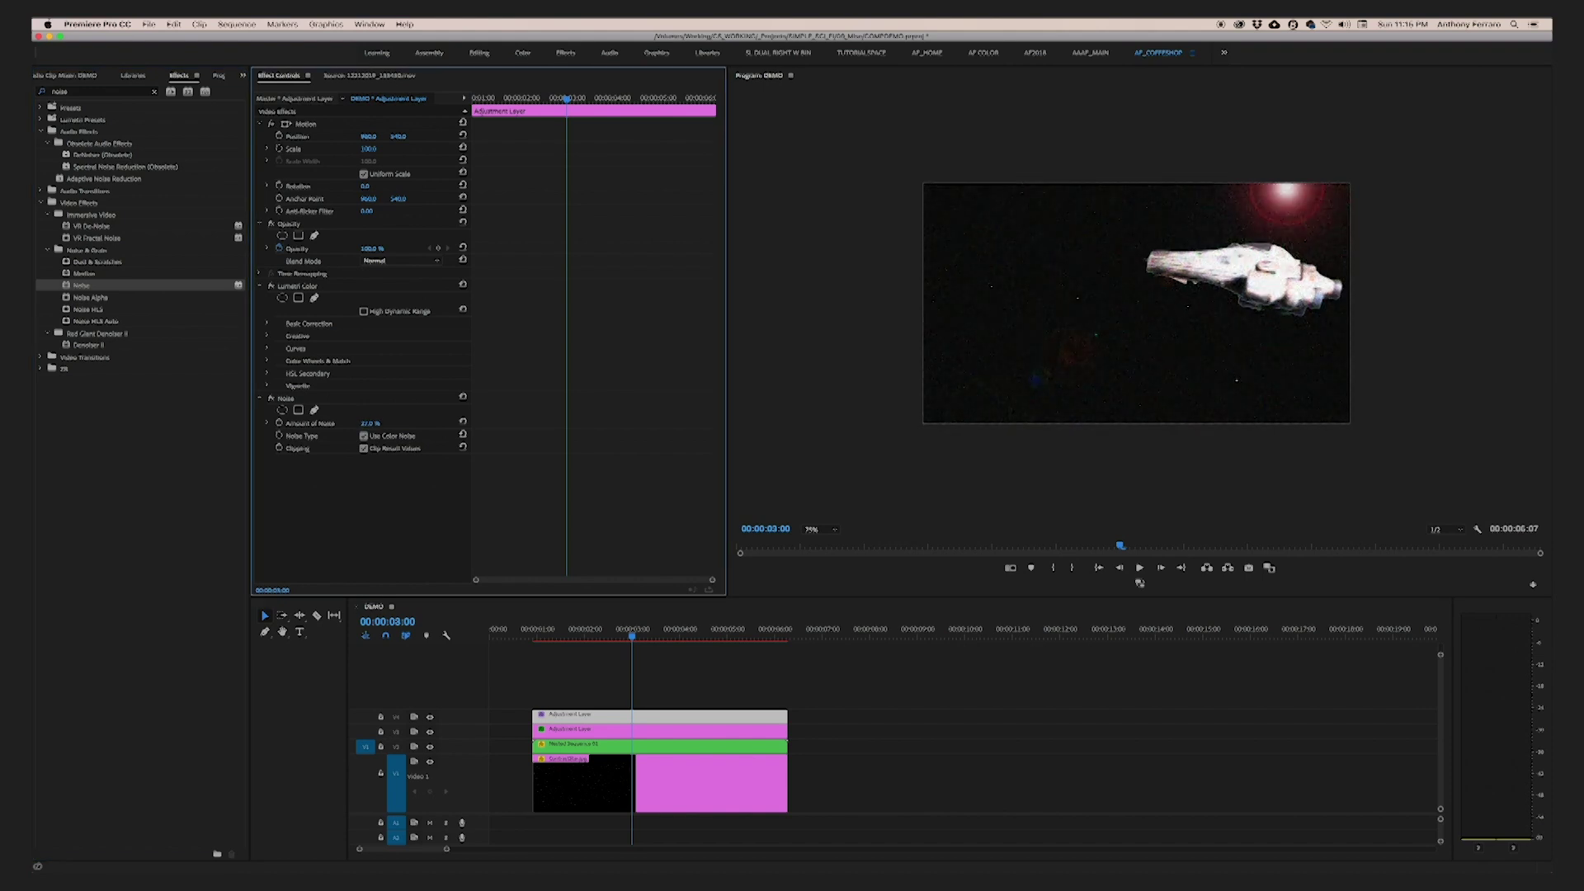
{"action": "left_click_drag", "start_coordinate": [365, 425], "coordinate": [350, 425]}
{"action": "left_click_drag", "start_coordinate": [571, 636], "coordinate": [532, 636]}
{"action": "key", "text": "space"}
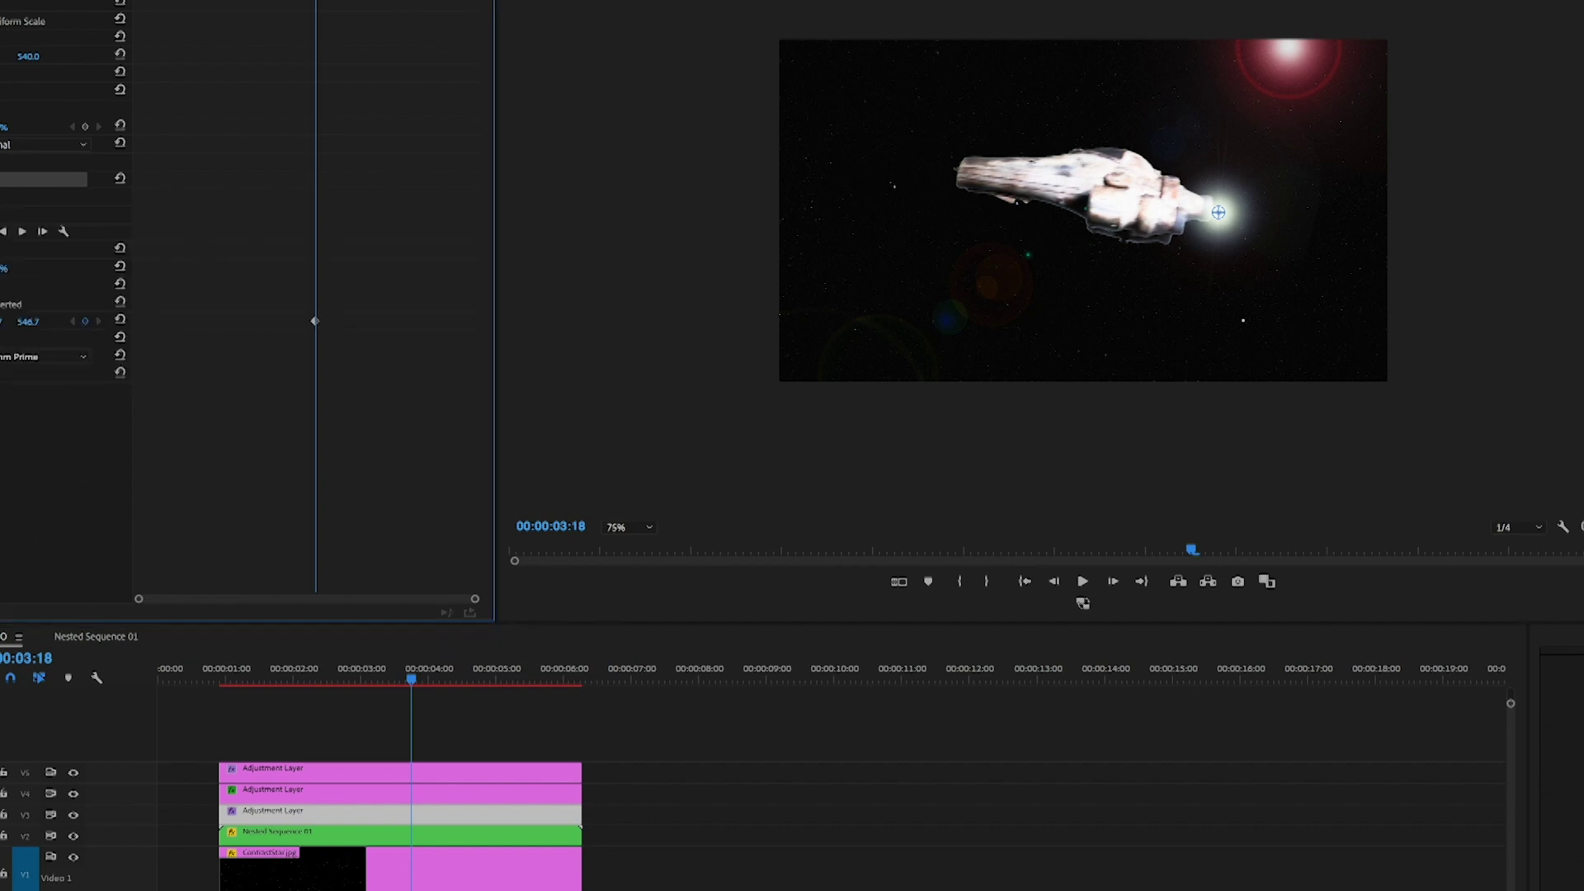
Keyframe the white engine flare's center to follow the ship's rear at 00:00:02:15, 00:00:05:01 and 00:00:06:00
{"action": "left_click", "coordinate": [242, 2]}
{"action": "left_click_drag", "start_coordinate": [1219, 212], "coordinate": [1467, 195]}
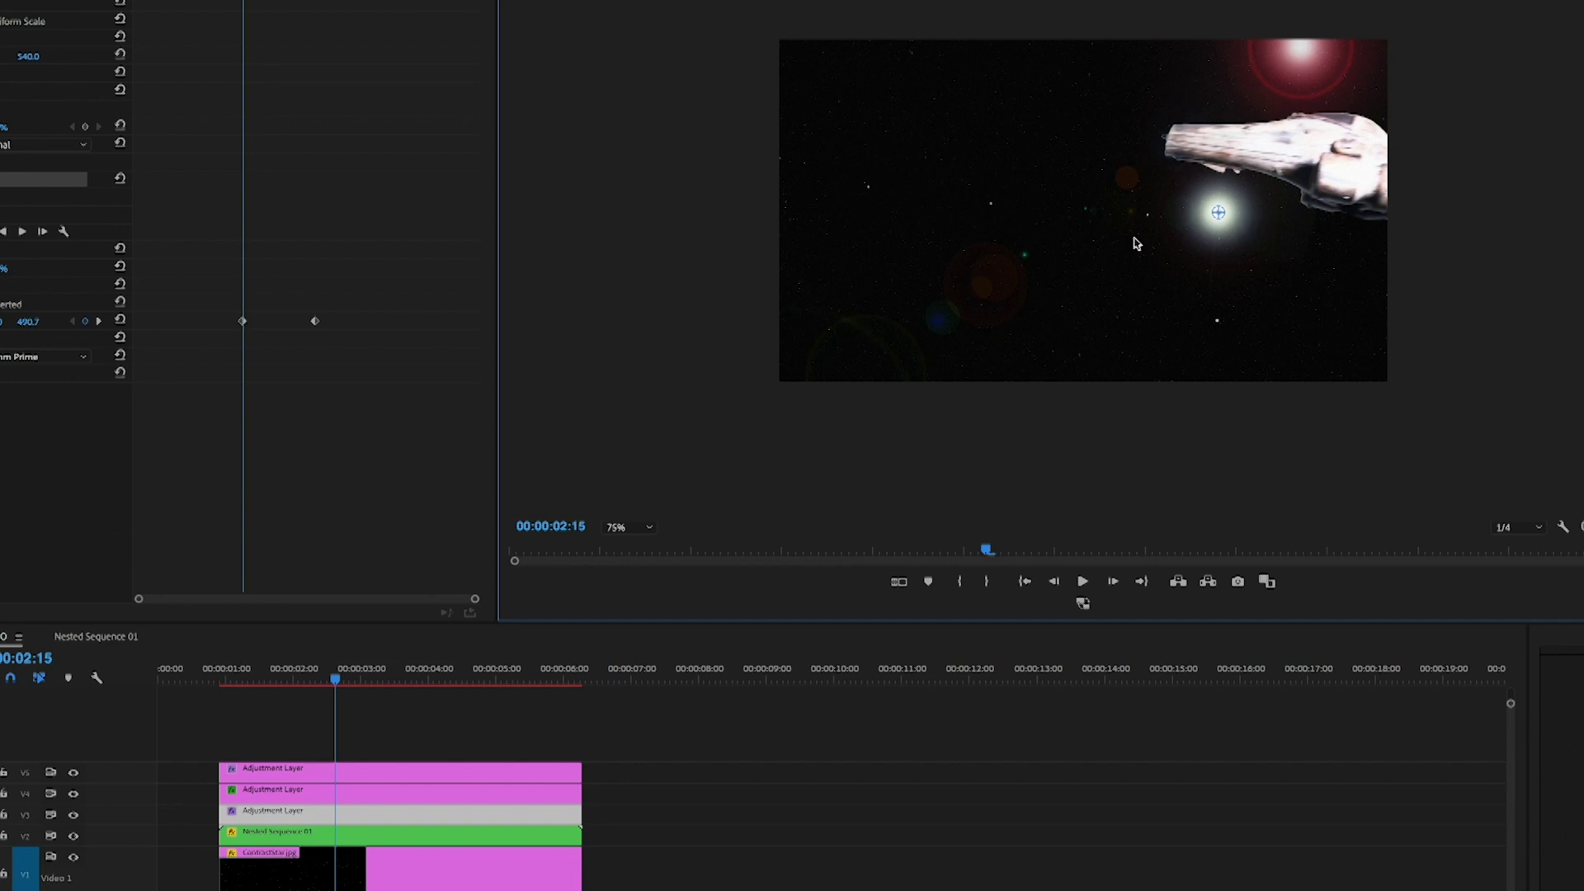
{"action": "left_click", "coordinate": [175, 2]}
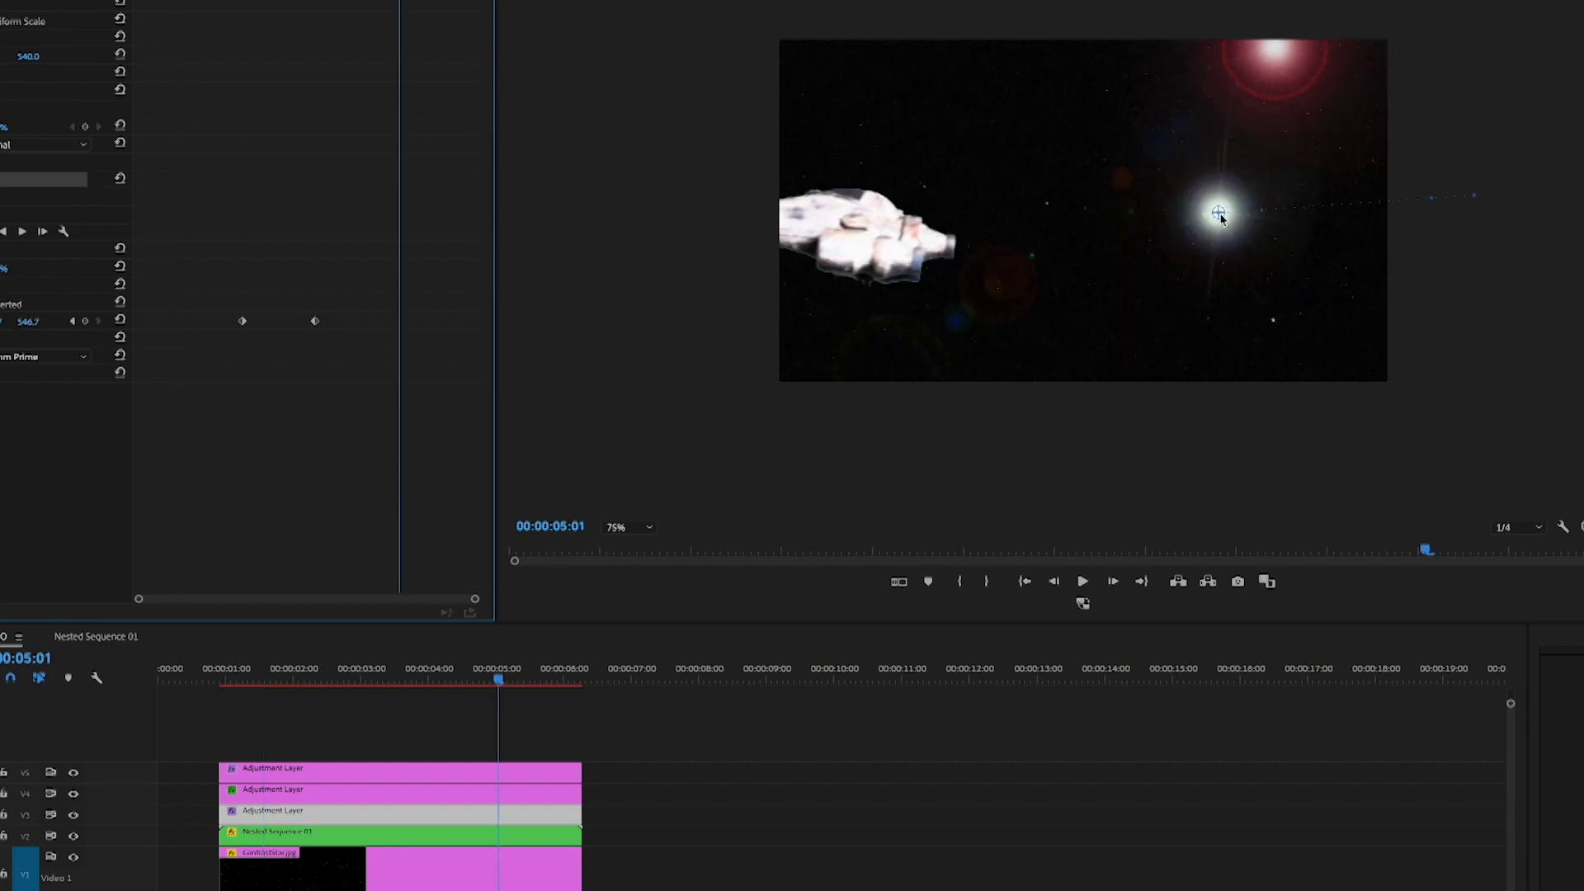
{"action": "left_click_drag", "start_coordinate": [1221, 219], "coordinate": [954, 249]}
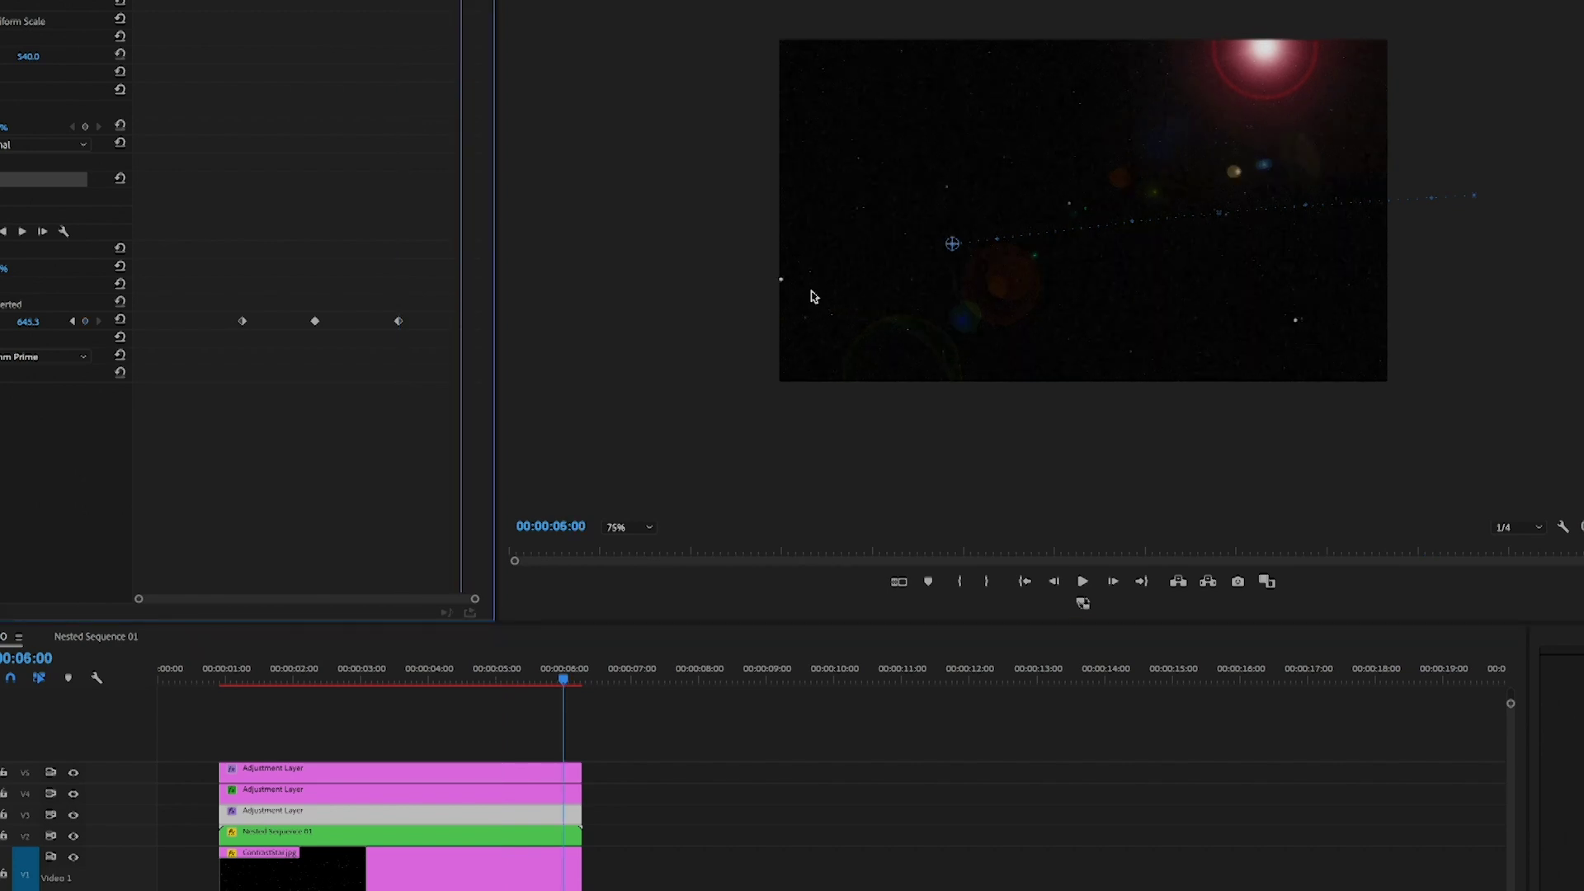
{"action": "left_click_drag", "start_coordinate": [949, 244], "coordinate": [718, 285]}
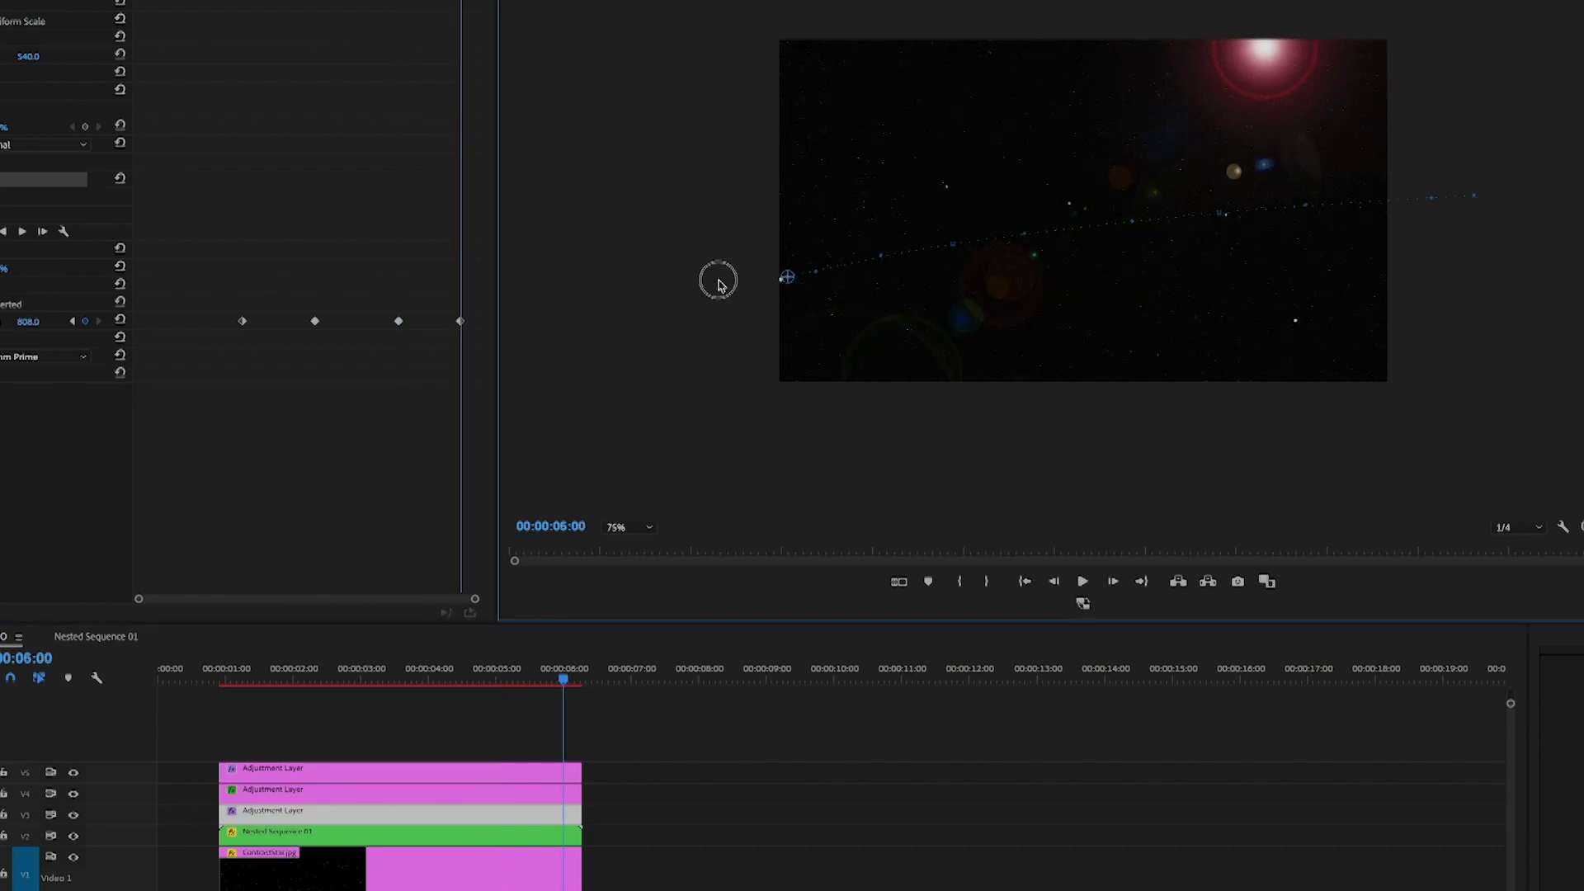
{"action": "left_click_drag", "start_coordinate": [559, 674], "coordinate": [265, 722]}
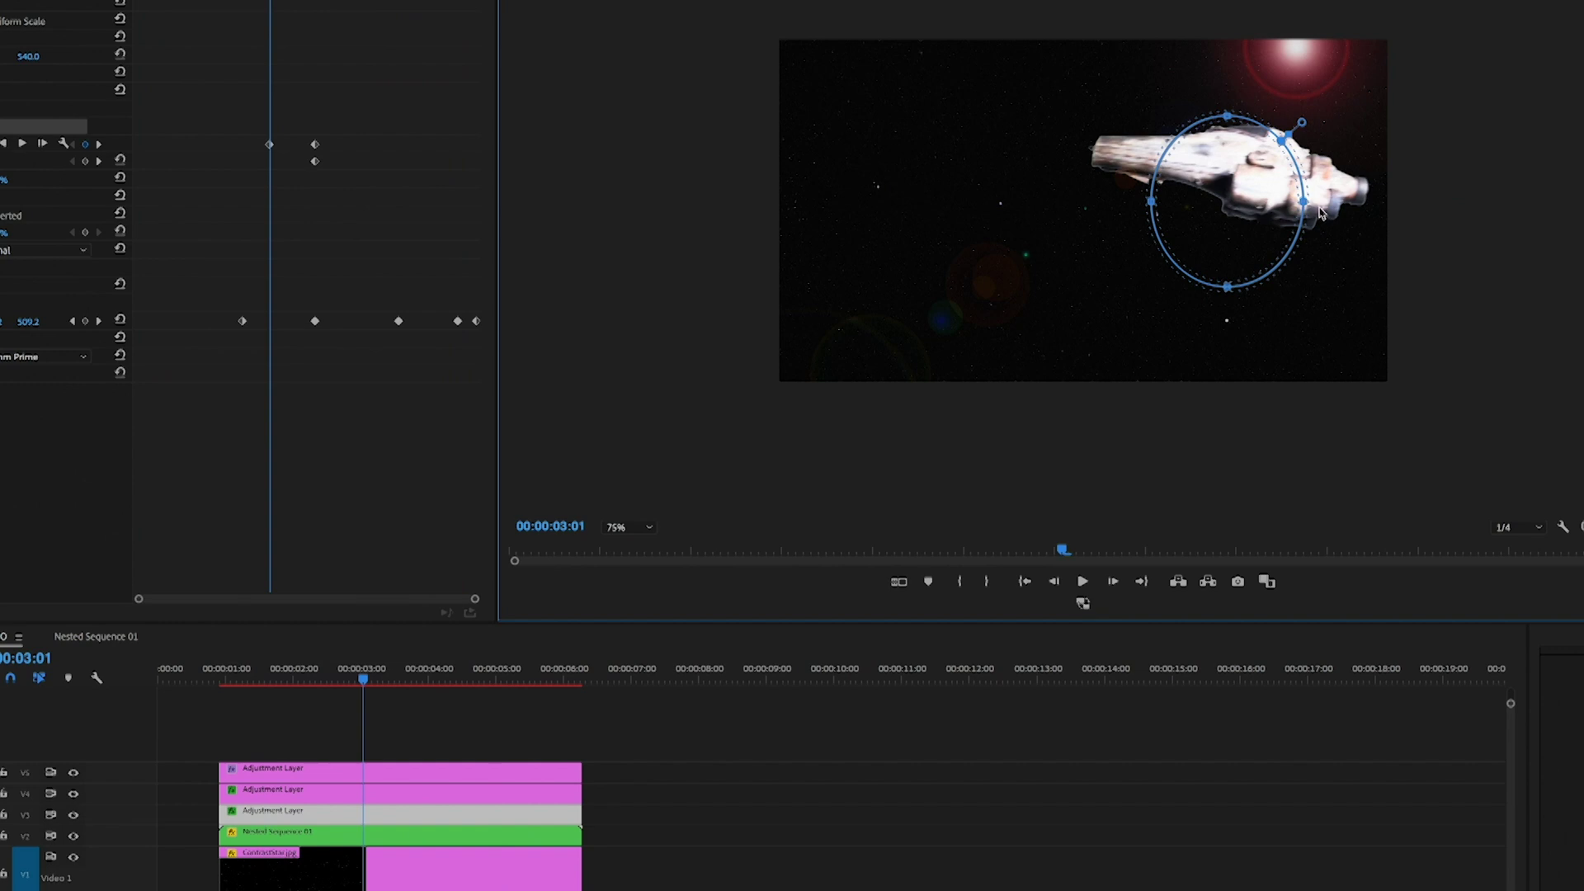
Keyframe the engine flare's elliptical mask to follow the ship's rear at 00:00:03:01, 00:00:02:11, 00:00:04:09, 00:00:05:13 and 00:00:06:04
{"action": "left_click_drag", "start_coordinate": [1269, 221], "coordinate": [1382, 201]}
{"action": "left_click", "coordinate": [232, 3]}
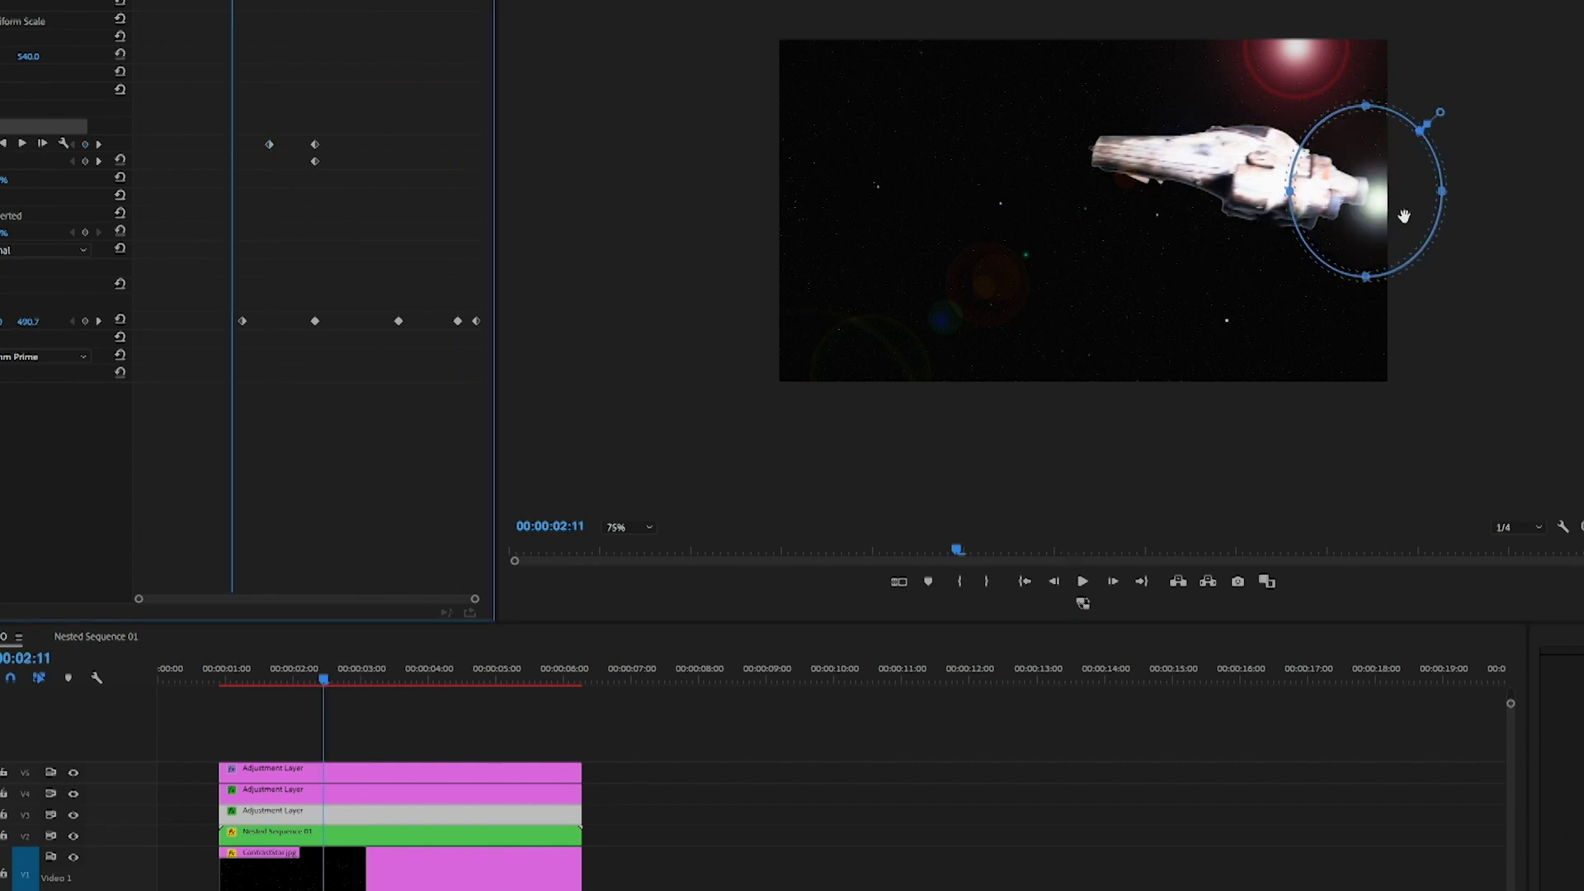
{"action": "left_click", "coordinate": [1375, 213]}
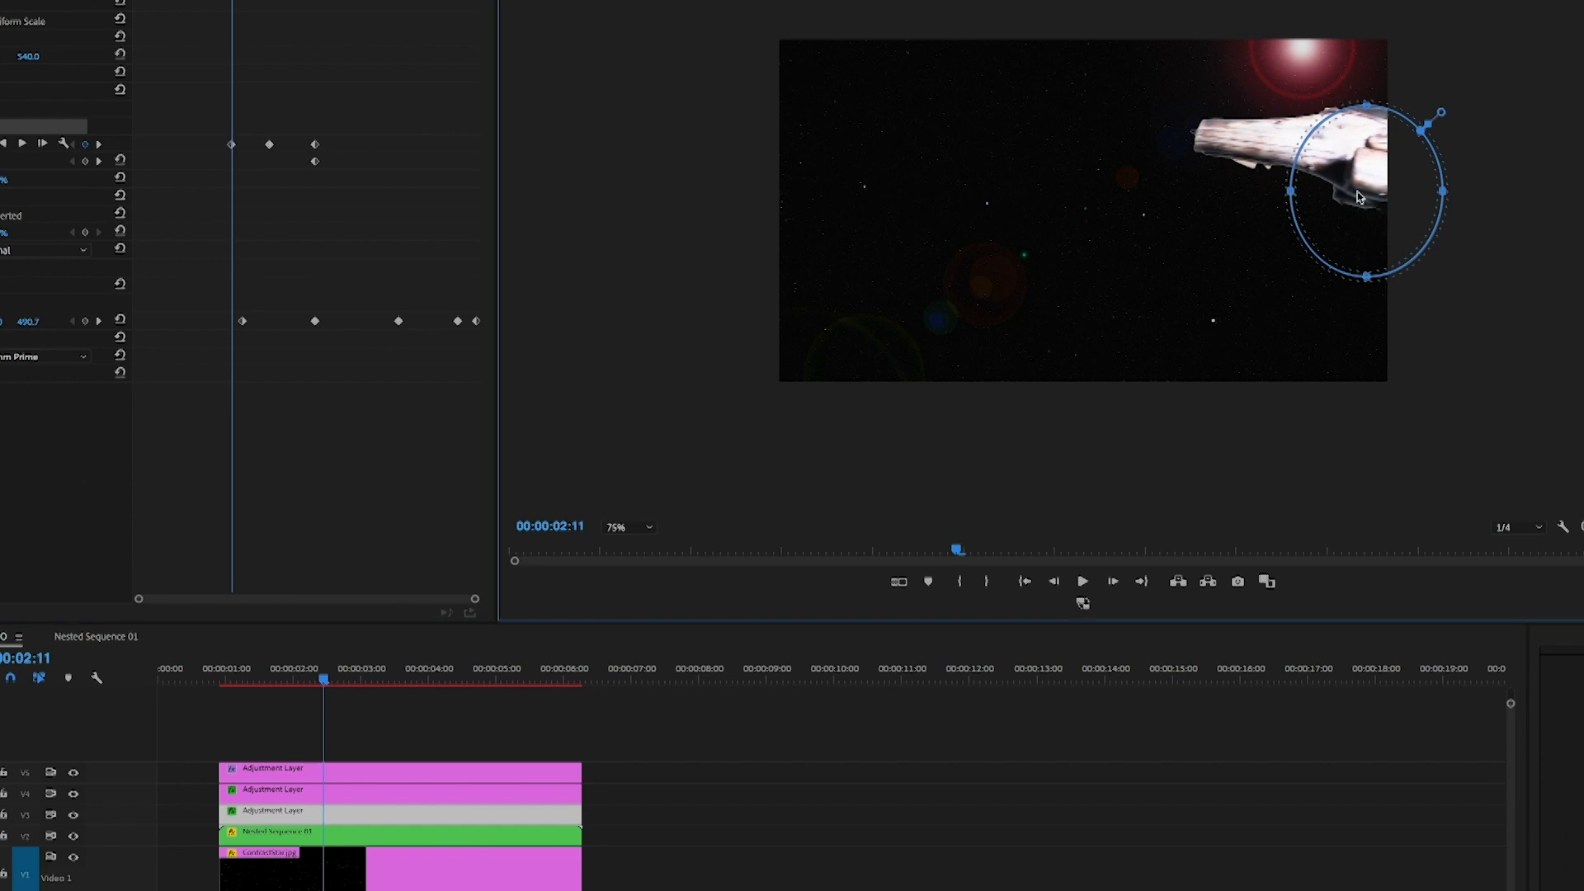
{"action": "left_click", "coordinate": [357, 0]}
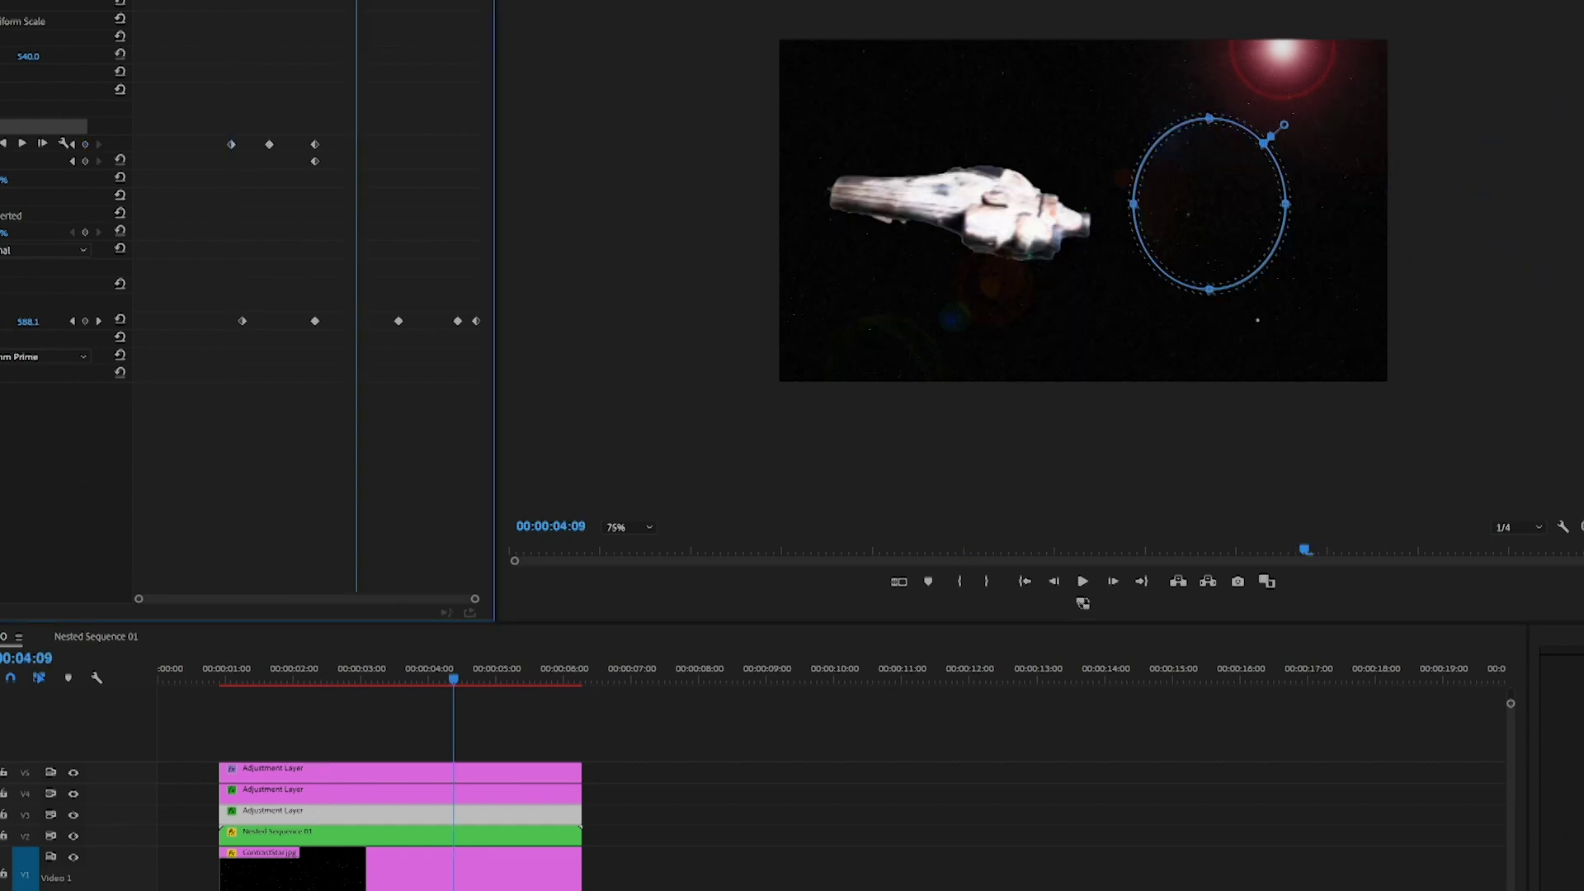
{"action": "left_click_drag", "start_coordinate": [1249, 220], "coordinate": [1166, 224]}
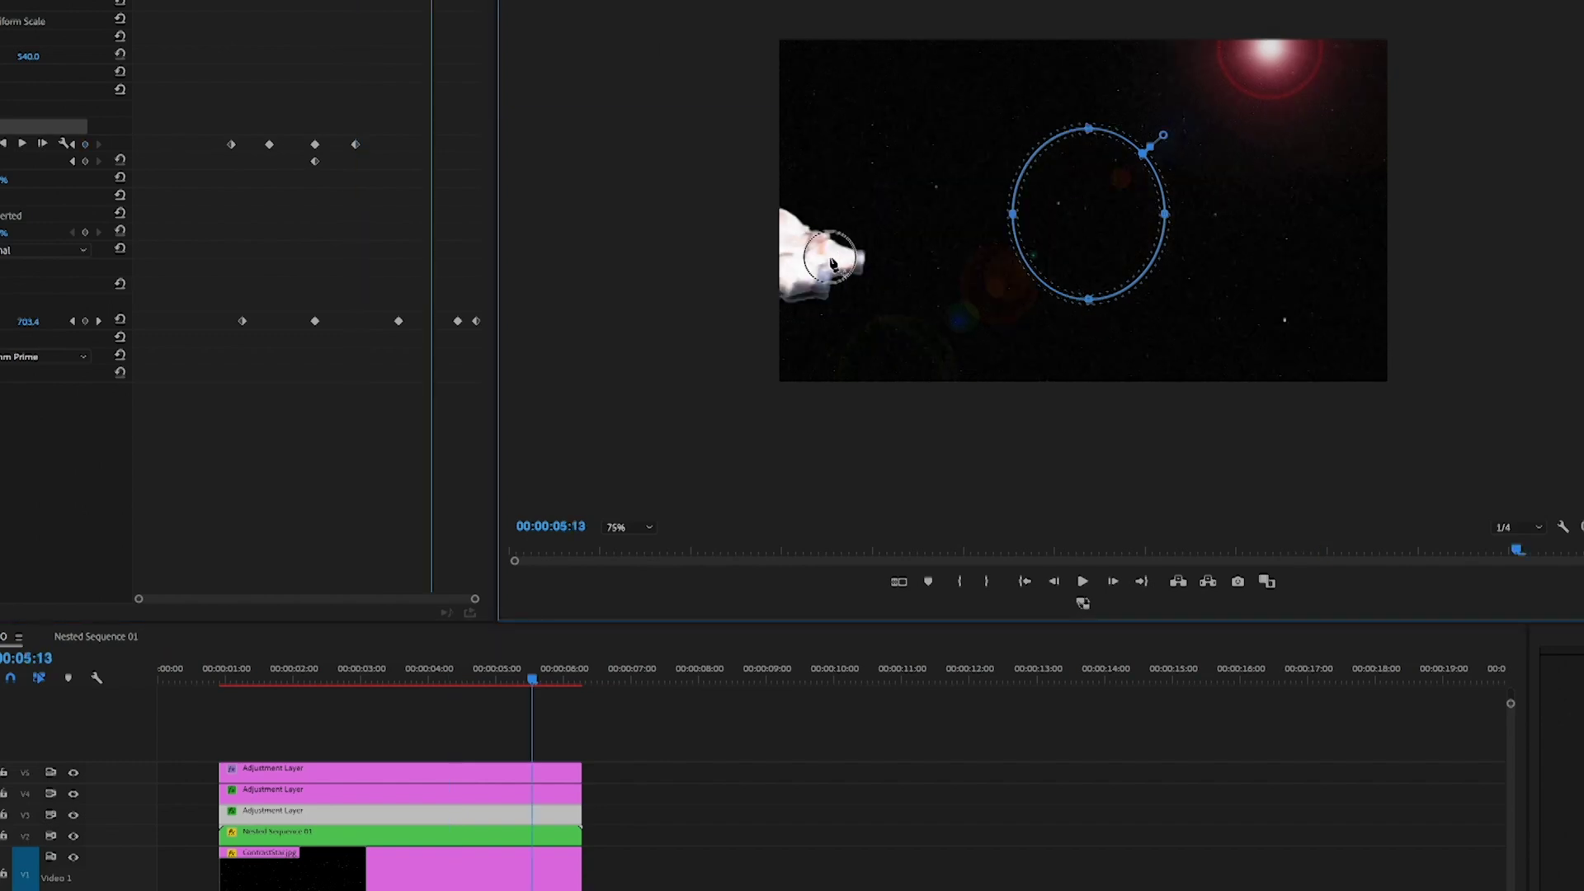
{"action": "left_click_drag", "start_coordinate": [1076, 202], "coordinate": [831, 256]}
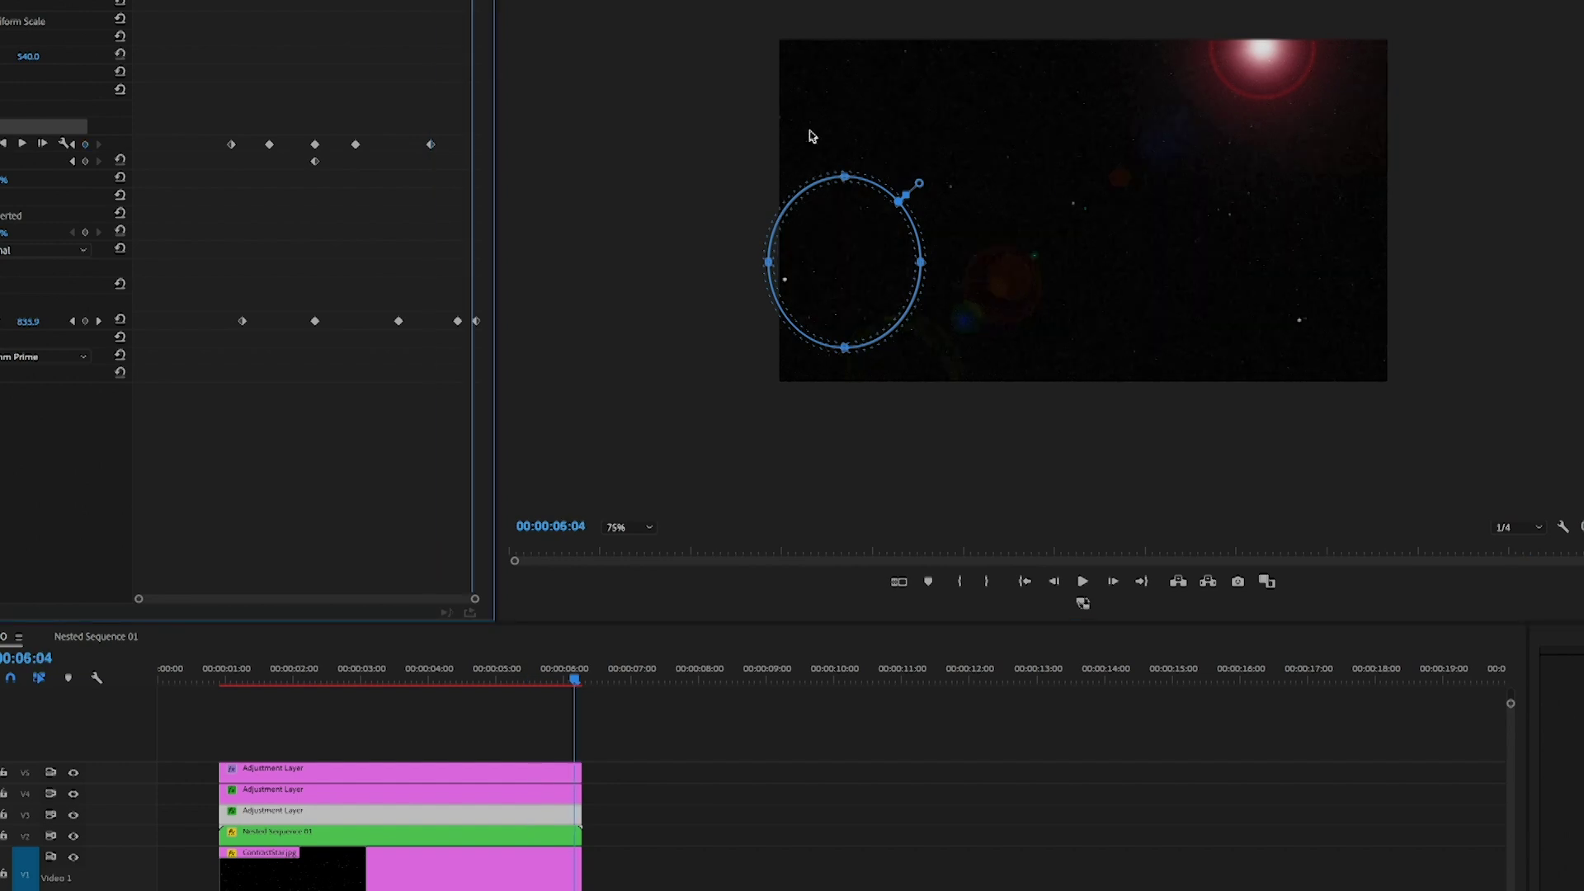
{"action": "left_click_drag", "start_coordinate": [849, 266], "coordinate": [666, 272]}
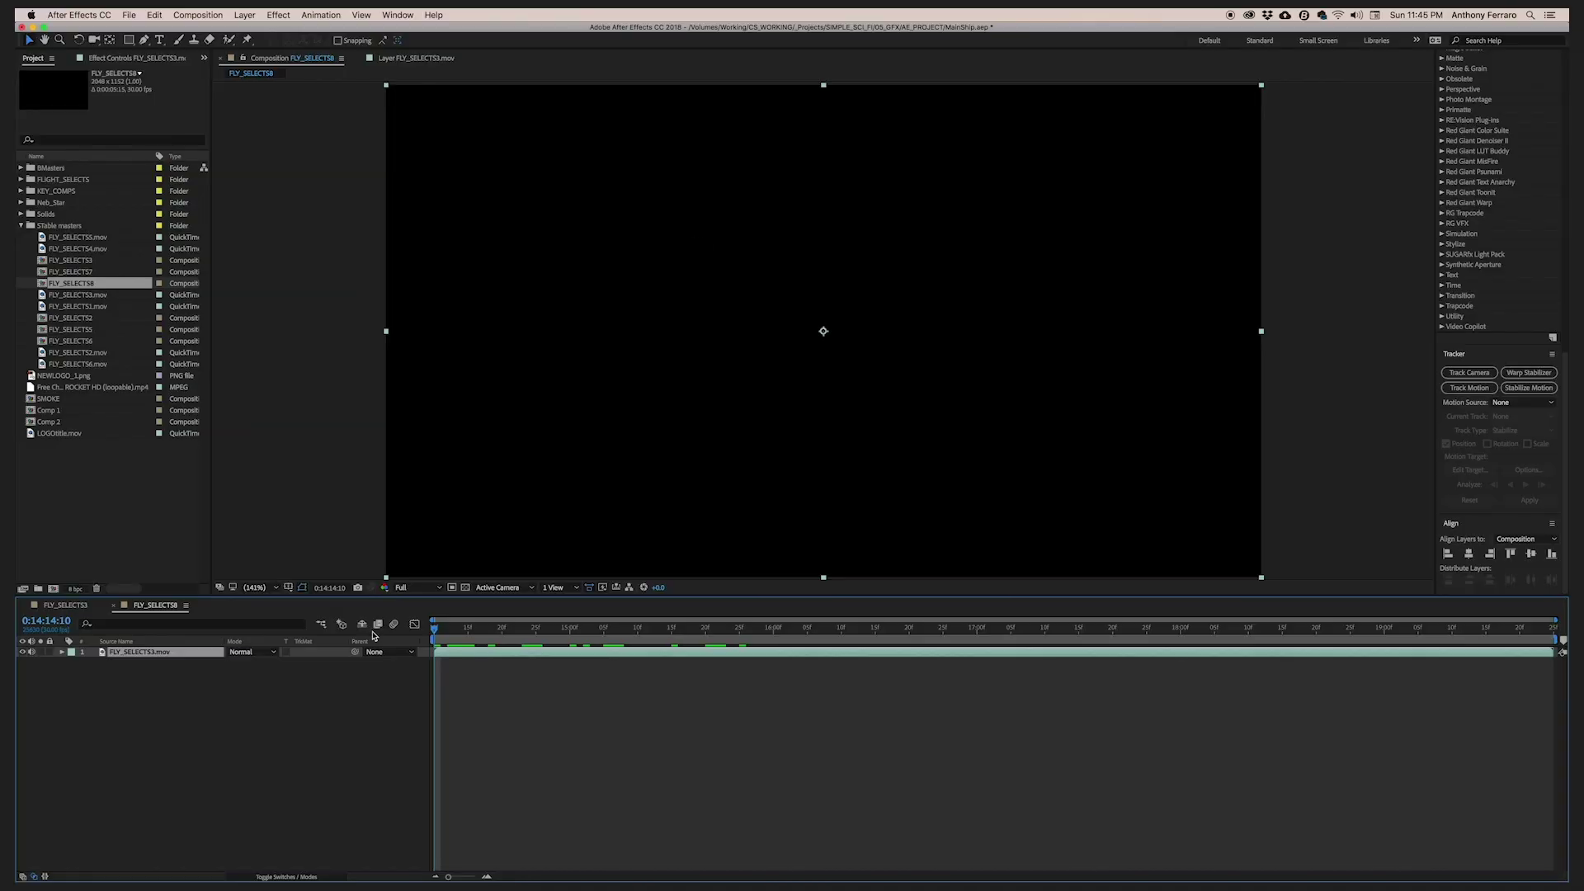
Switch to After Effects and run a 3D camera track on the FLY_SELECTS3.mov layer in the FLY_SELECTS8 composition
{"action": "left_click", "coordinate": [485, 678]}
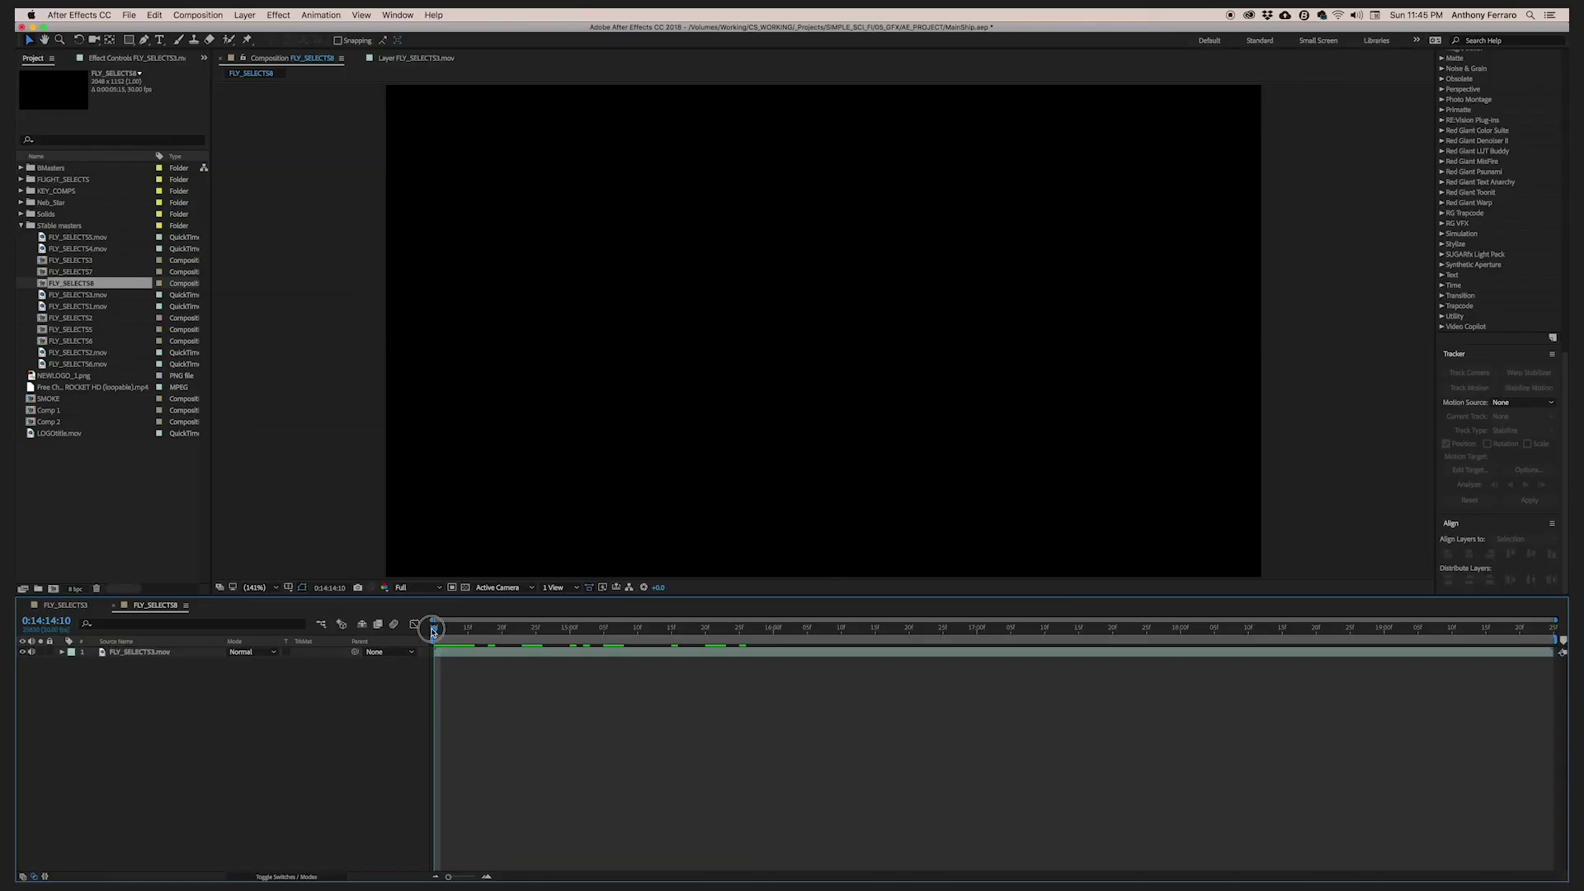
{"action": "left_click_drag", "start_coordinate": [433, 632], "coordinate": [922, 632]}
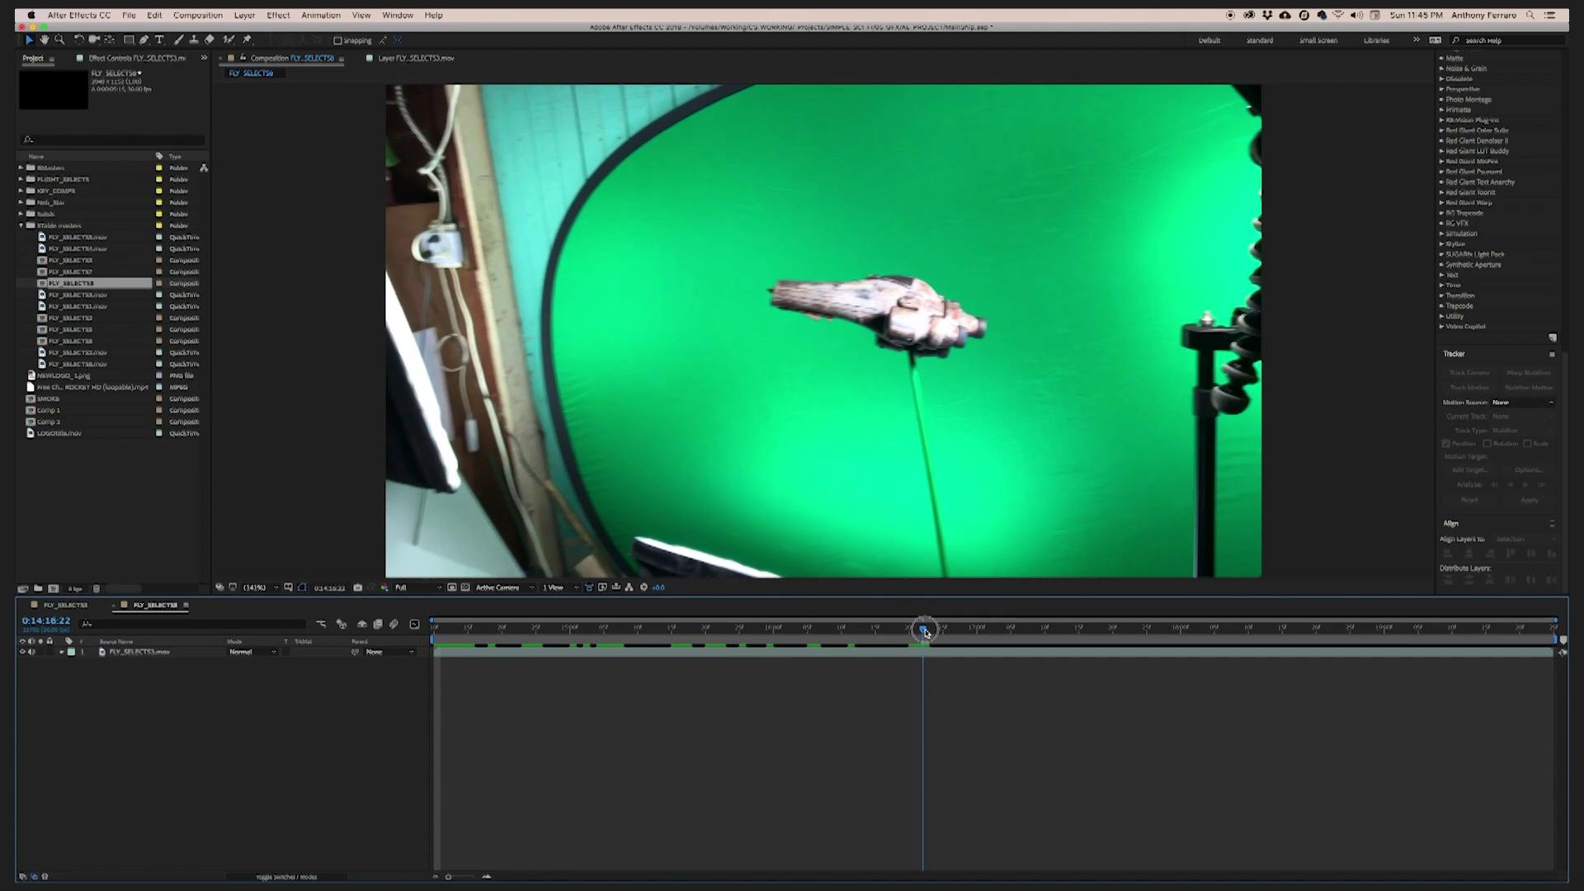
{"action": "left_click", "coordinate": [925, 657]}
{"action": "left_click", "coordinate": [1477, 379]}
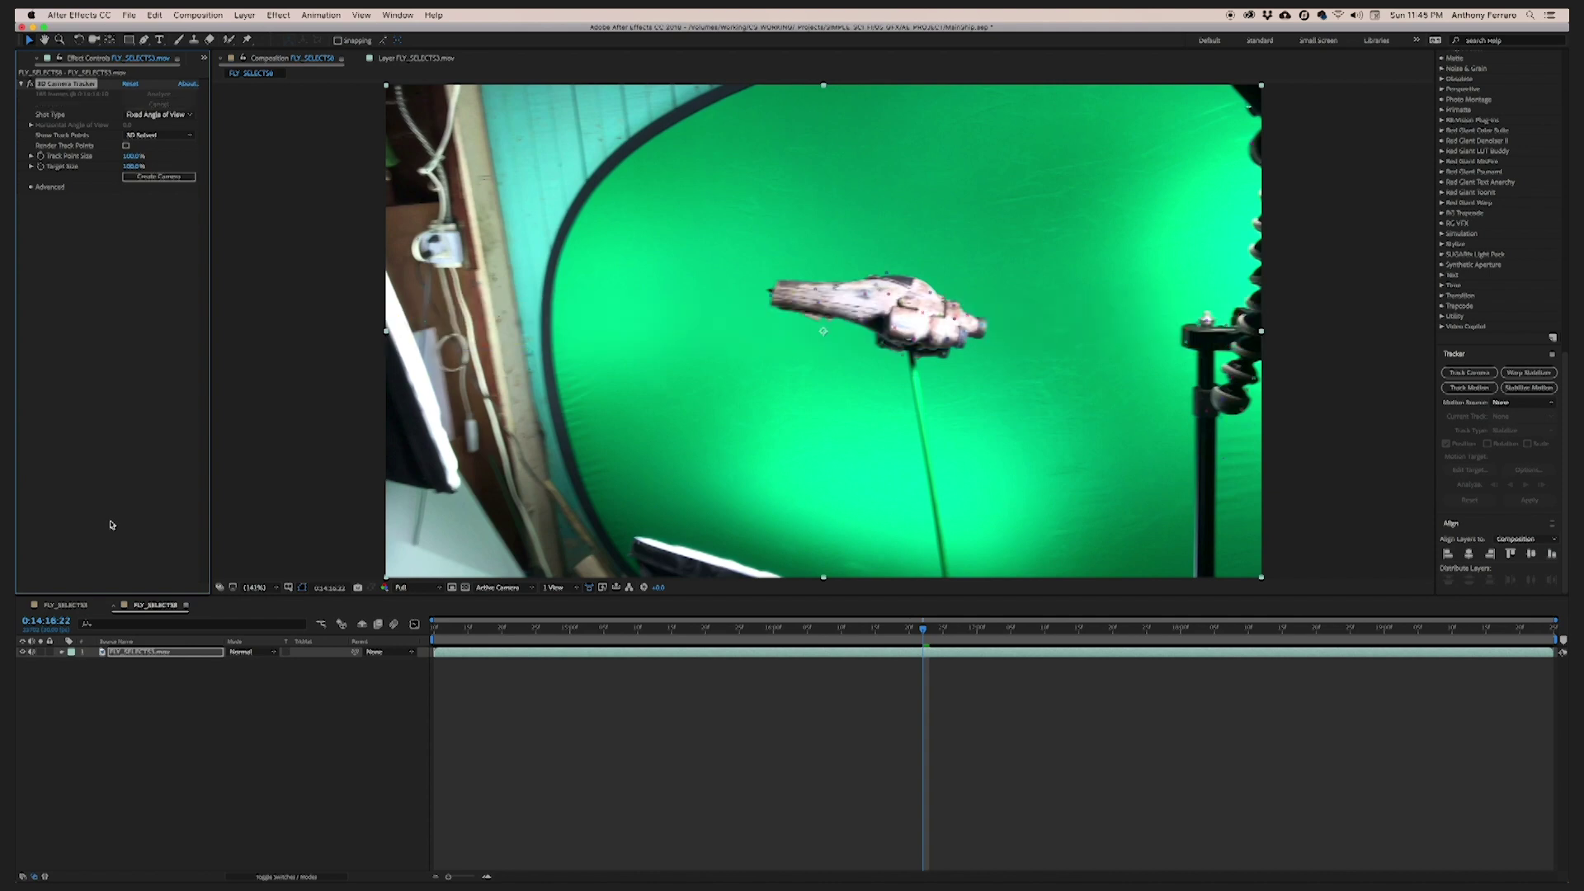
Create a solid and camera from track points on the ship, and hide both beneath the FLY_SELECTS3.mov layer
{"action": "right_click", "coordinate": [839, 310]}
{"action": "left_click", "coordinate": [858, 331]}
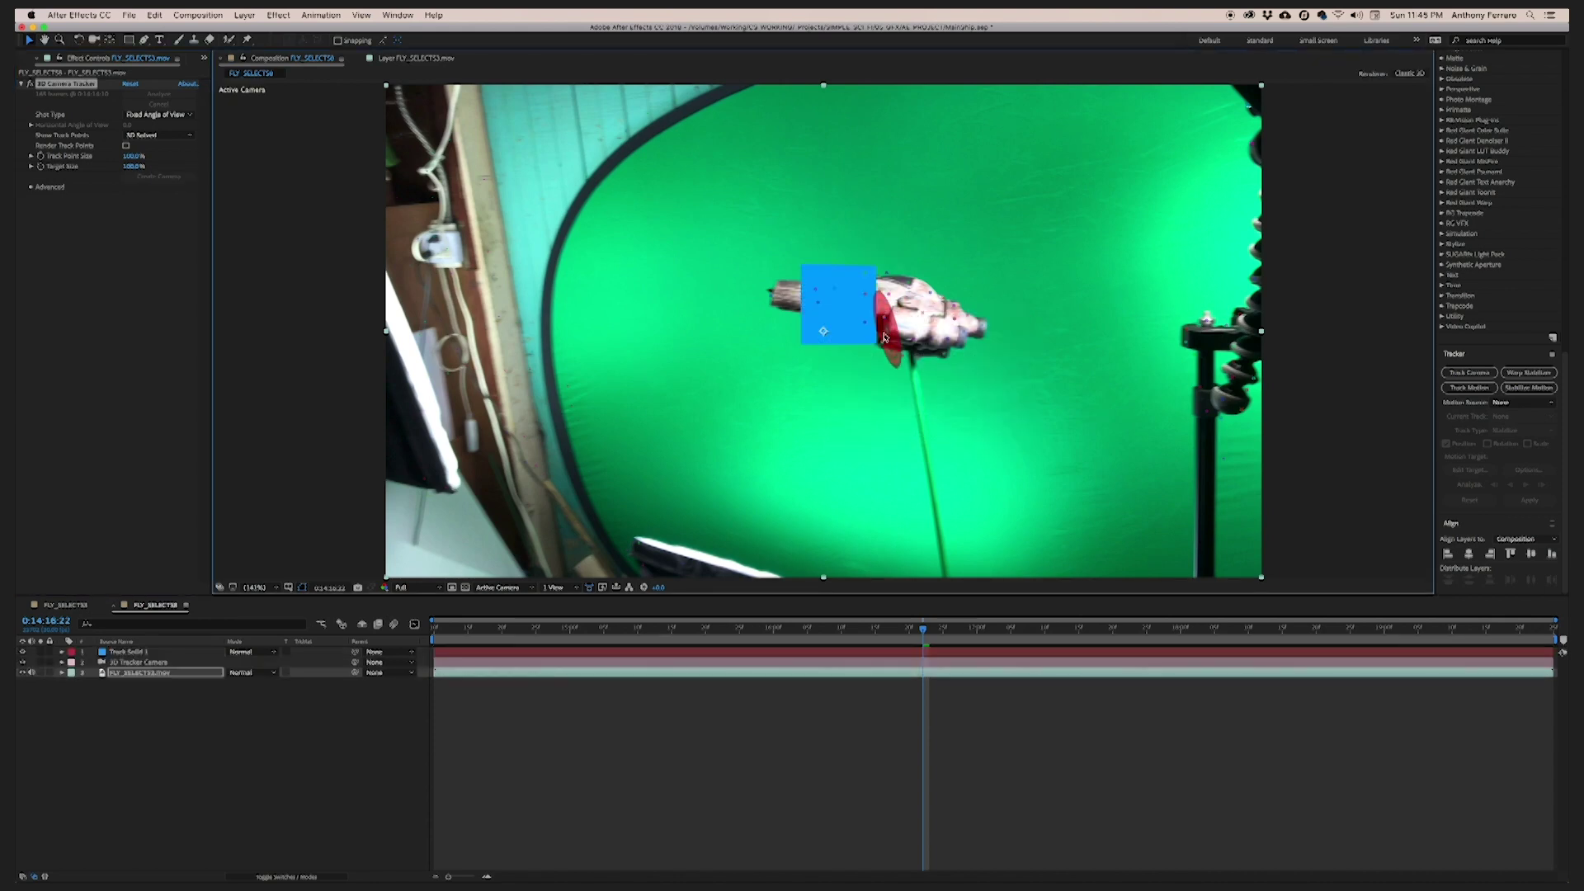
{"action": "left_click_drag", "start_coordinate": [443, 637], "coordinate": [541, 635]}
{"action": "left_click_drag", "start_coordinate": [23, 652], "coordinate": [24, 663]}
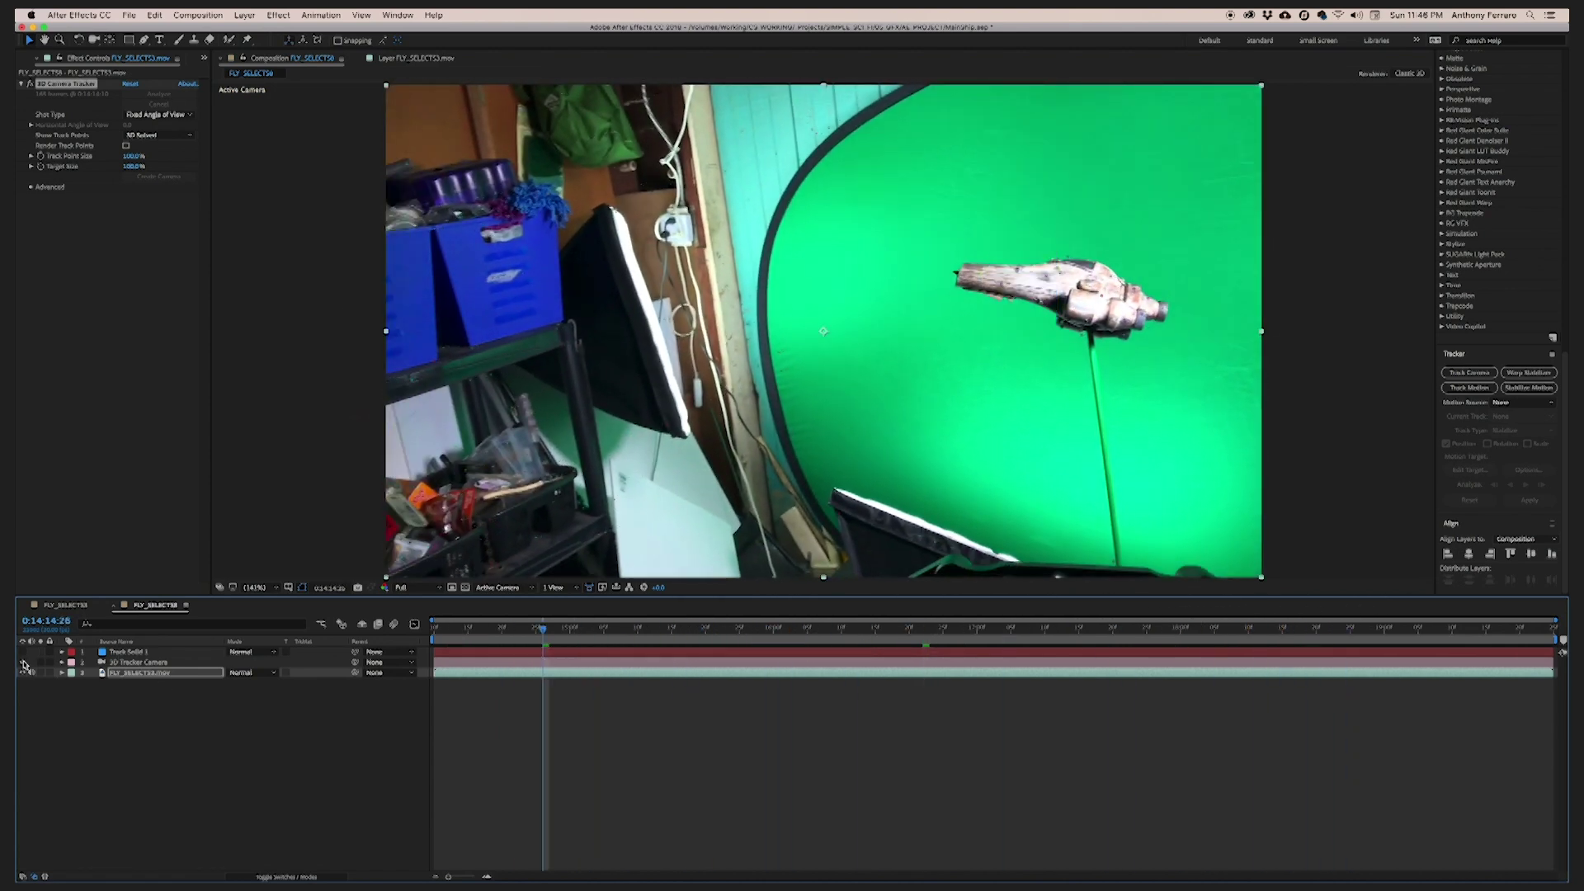
{"action": "left_click_drag", "start_coordinate": [93, 674], "coordinate": [95, 649]}
Draw an elliptical mask around the ship on the FLY_SELECTS3.mov layer with the Ellipse tool at 0:14:14:26
{"action": "left_click", "coordinate": [129, 40]}
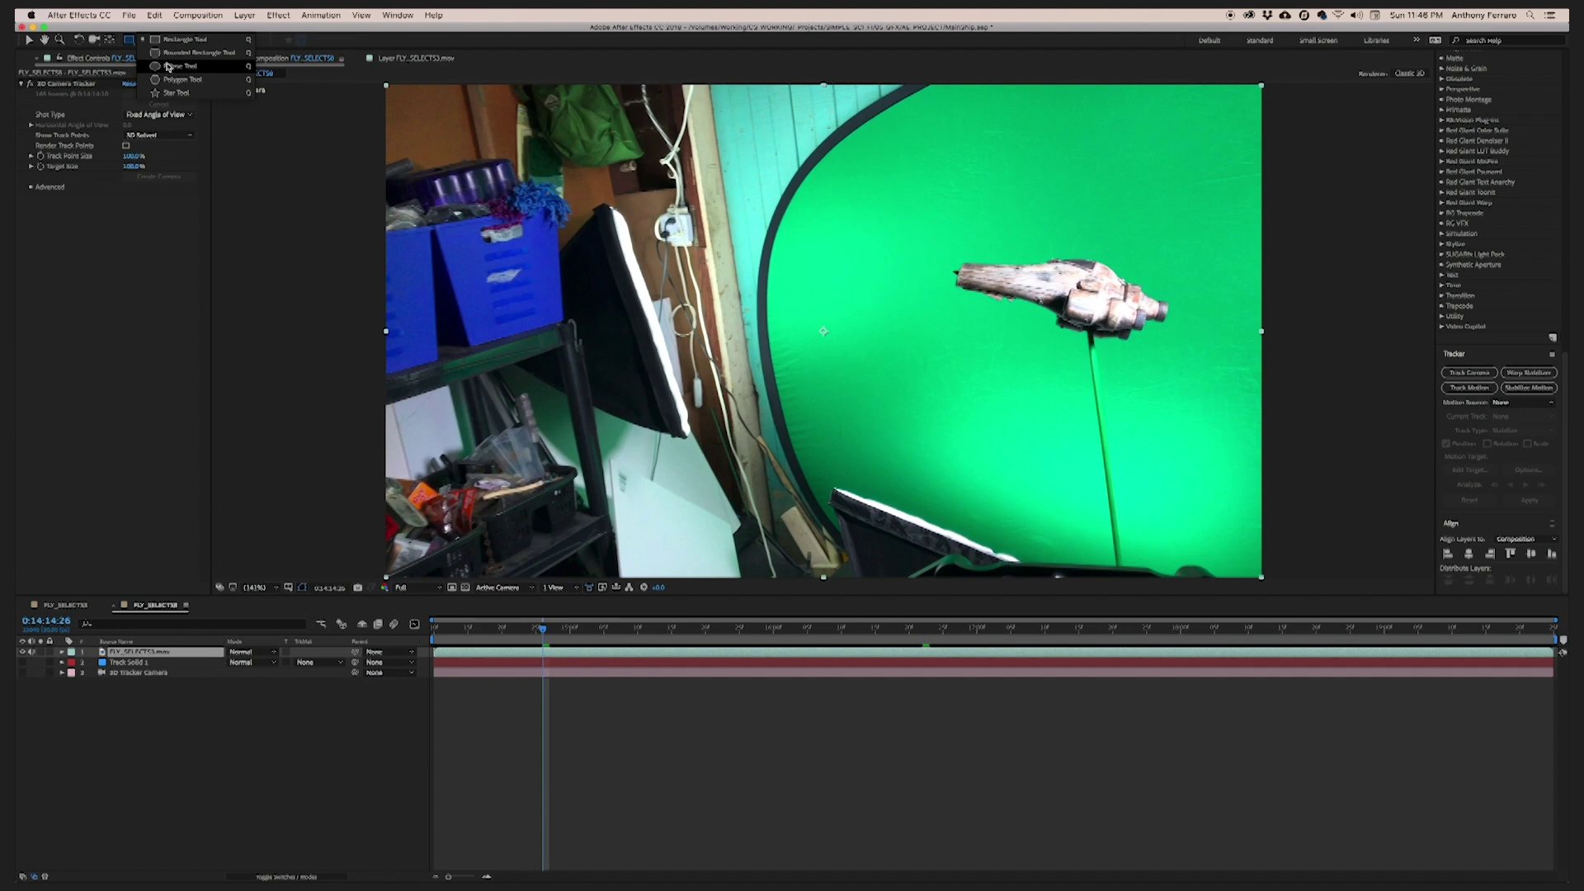
{"action": "left_click", "coordinate": [165, 66]}
{"action": "left_click_drag", "start_coordinate": [906, 233], "coordinate": [1219, 385]}
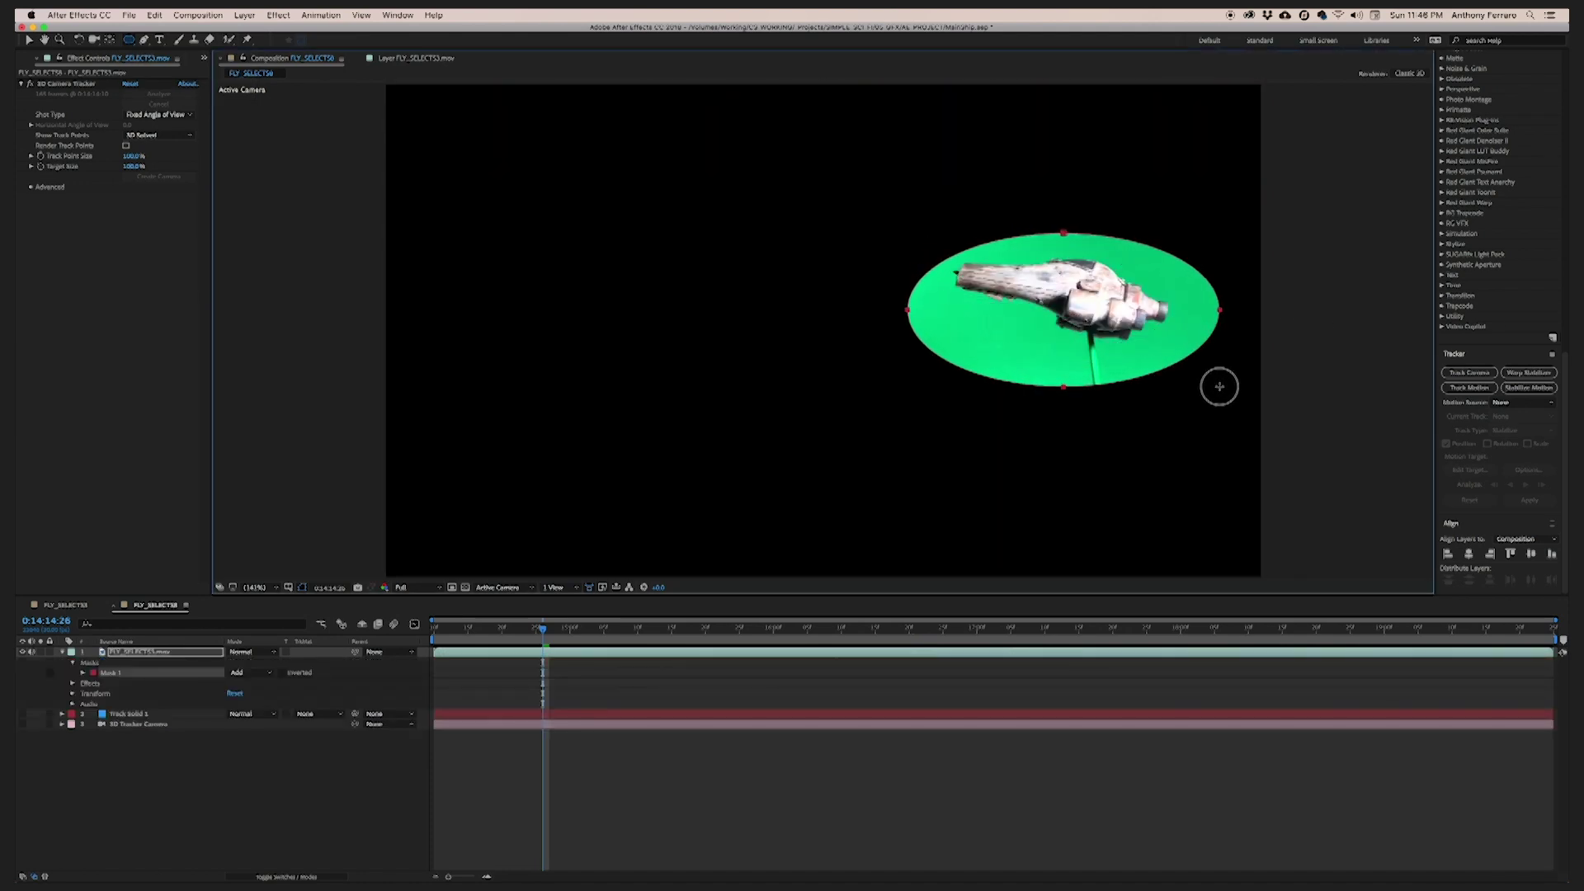
Shift the elliptical mask slightly upward around the ship, enable Mask Path keyframing and track the mask through the clip
{"action": "left_click", "coordinate": [82, 672]}
{"action": "left_click", "coordinate": [25, 39]}
{"action": "double_click", "coordinate": [1086, 233]}
{"action": "left_click_drag", "start_coordinate": [1093, 268], "coordinate": [1096, 258]}
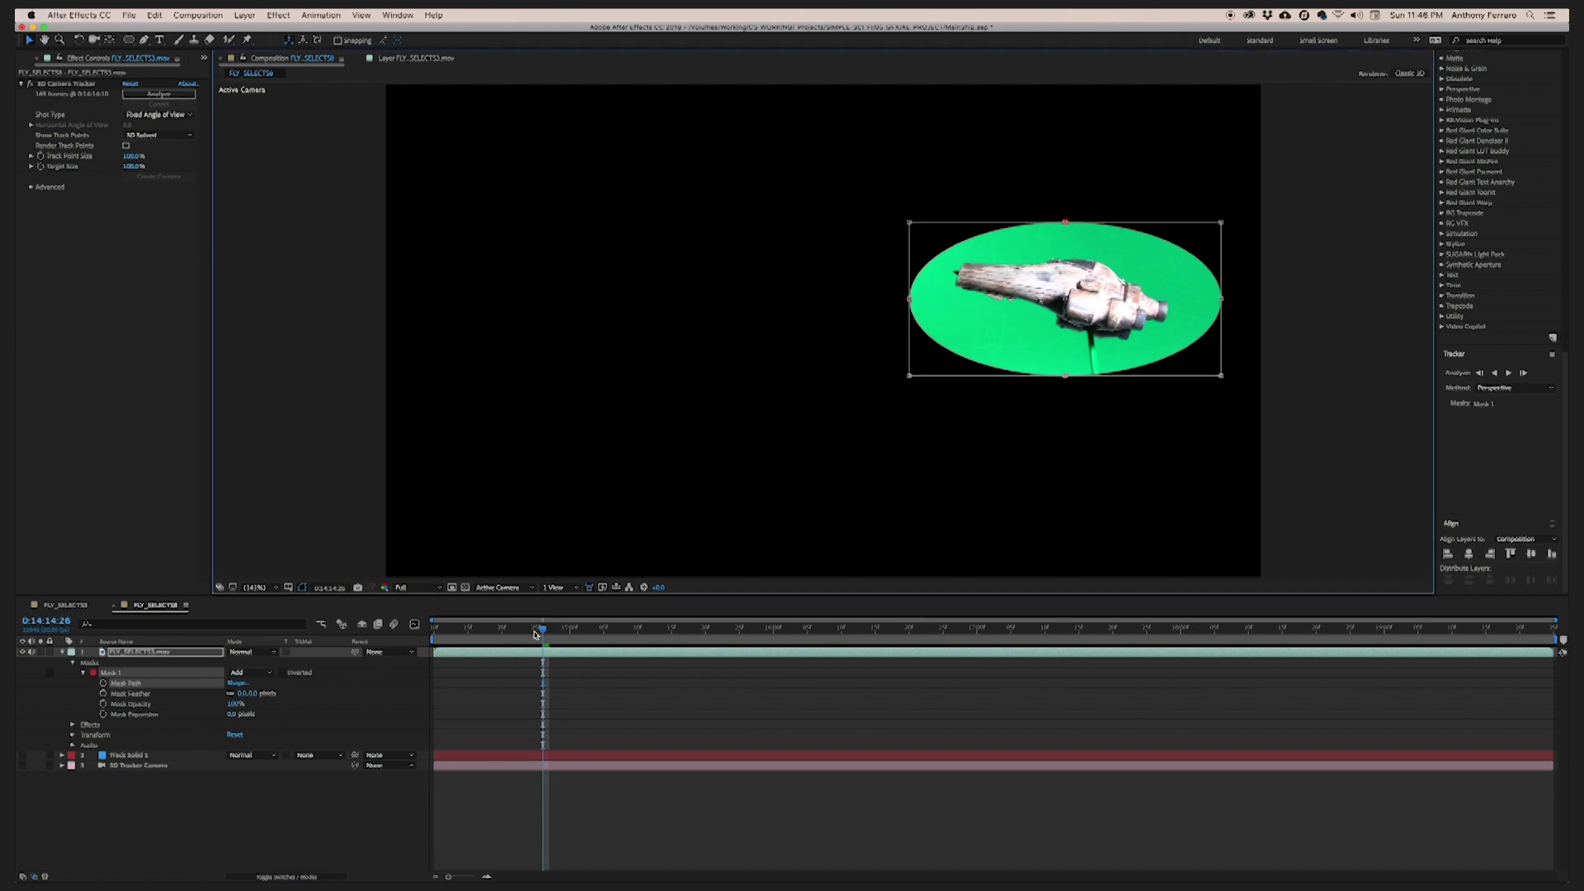
{"action": "left_click", "coordinate": [104, 683]}
{"action": "left_click", "coordinate": [1514, 375]}
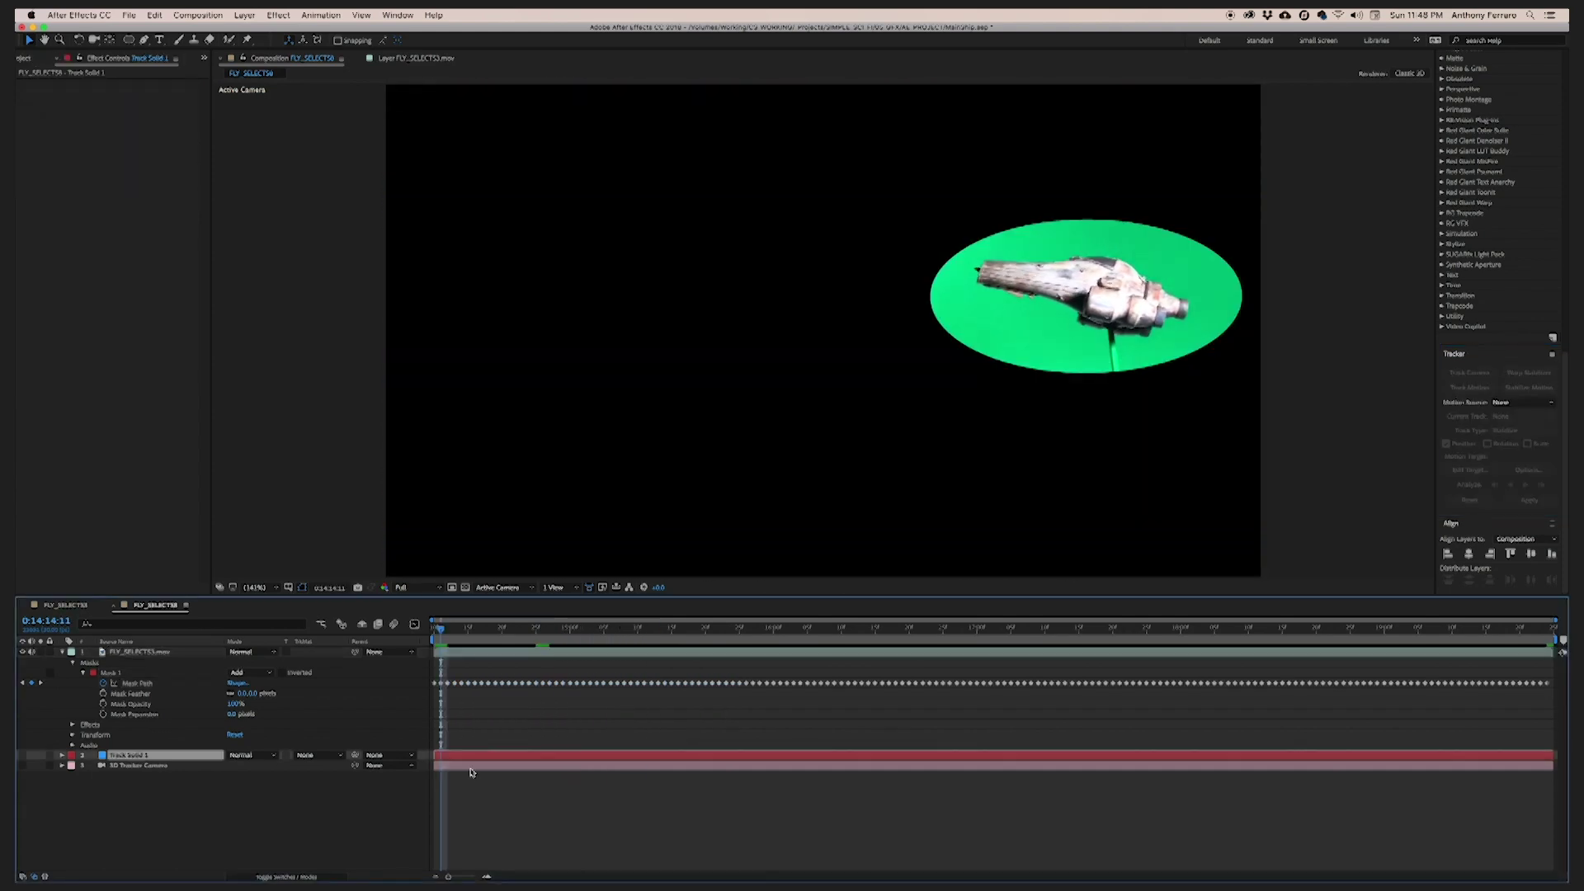
Shift the footage, track solid and 3D tracker camera layers one frame earlier together and play the masked shot
{"action": "left_click", "coordinate": [487, 654]}
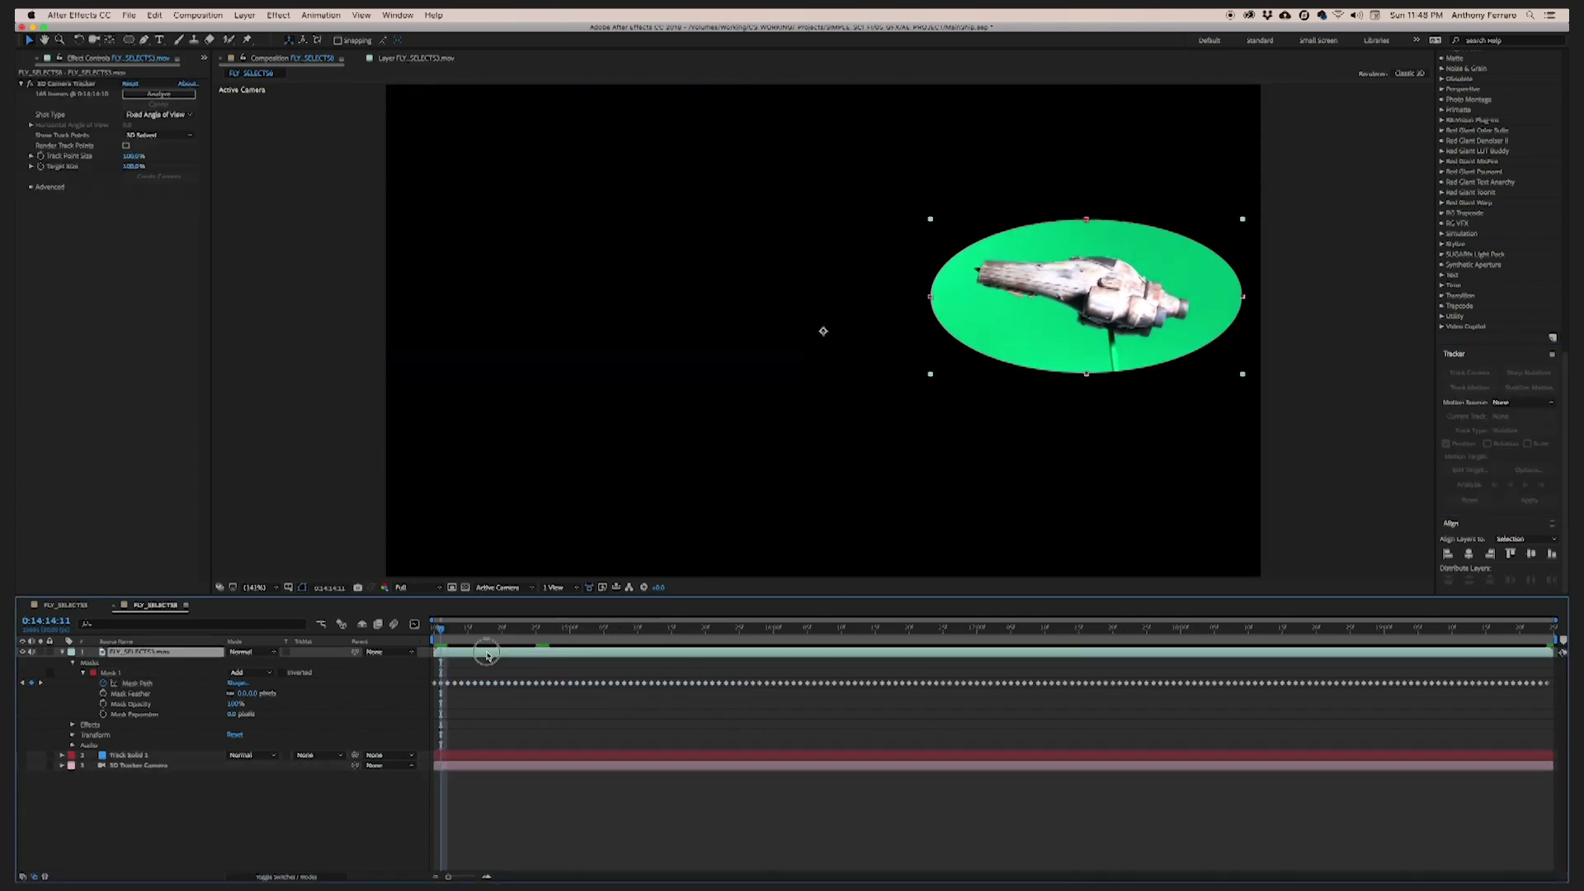
{"action": "left_click", "coordinate": [468, 755]}
{"action": "left_click", "coordinate": [468, 765], "text": "shift"}
{"action": "key", "text": "Page_Up"}
{"action": "key", "text": "space"}
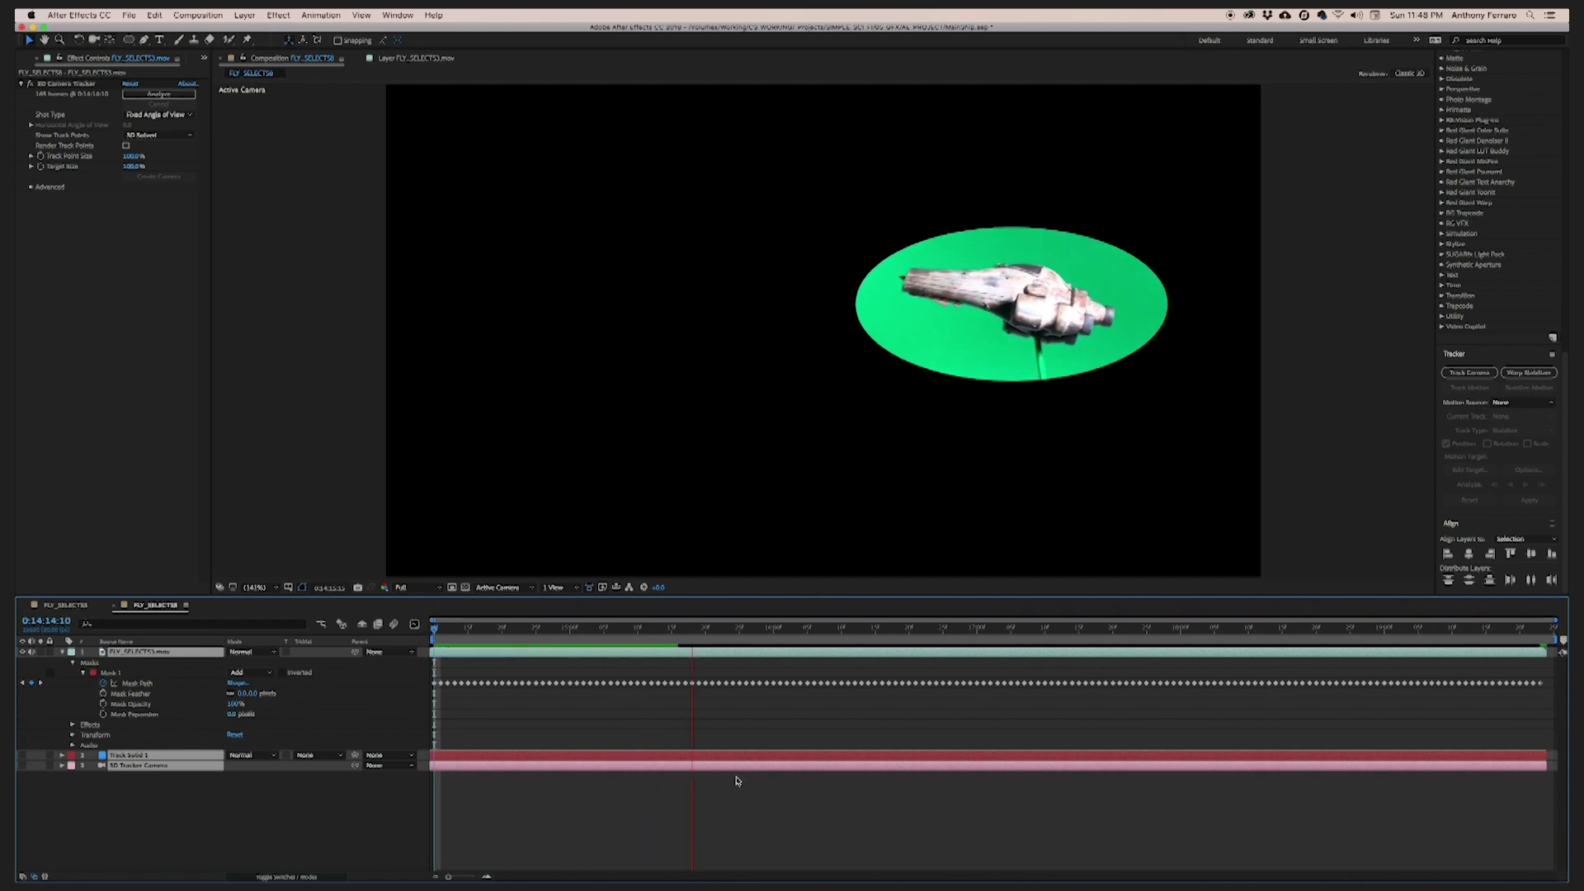
{"action": "left_click", "coordinate": [856, 809]}
Search the effects for "key" and apply Keylight (1.2) to the FLY_SELECTS3.mov layer
{"action": "left_click", "coordinate": [592, 653]}
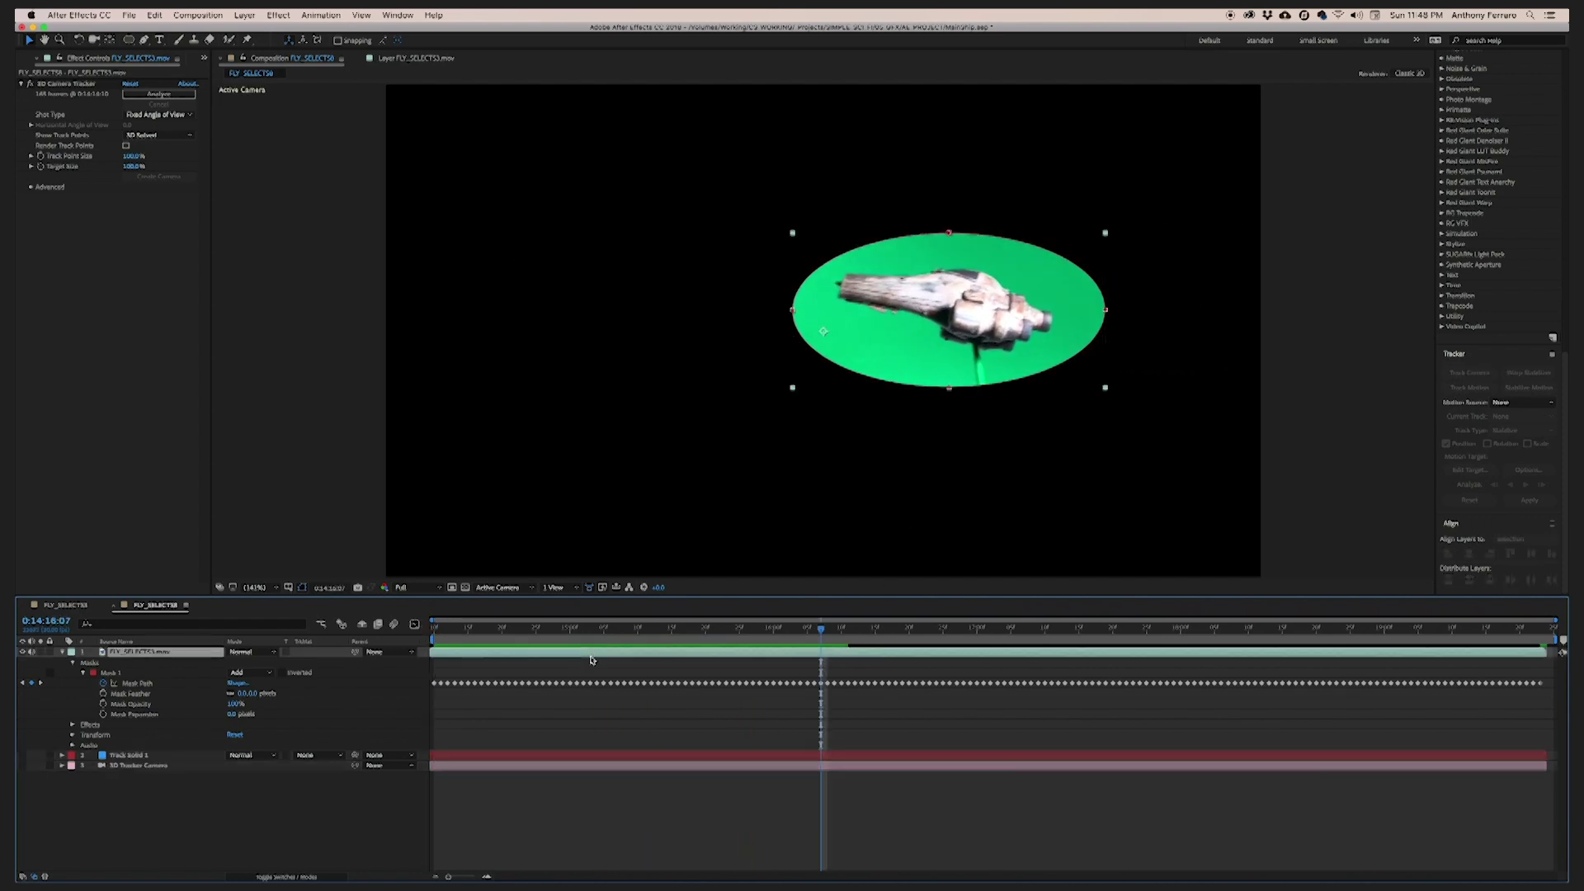
{"action": "scroll", "coordinate": [1492, 198], "scroll_direction": "up", "scroll_amount": 10}
{"action": "left_click", "coordinate": [1470, 305]}
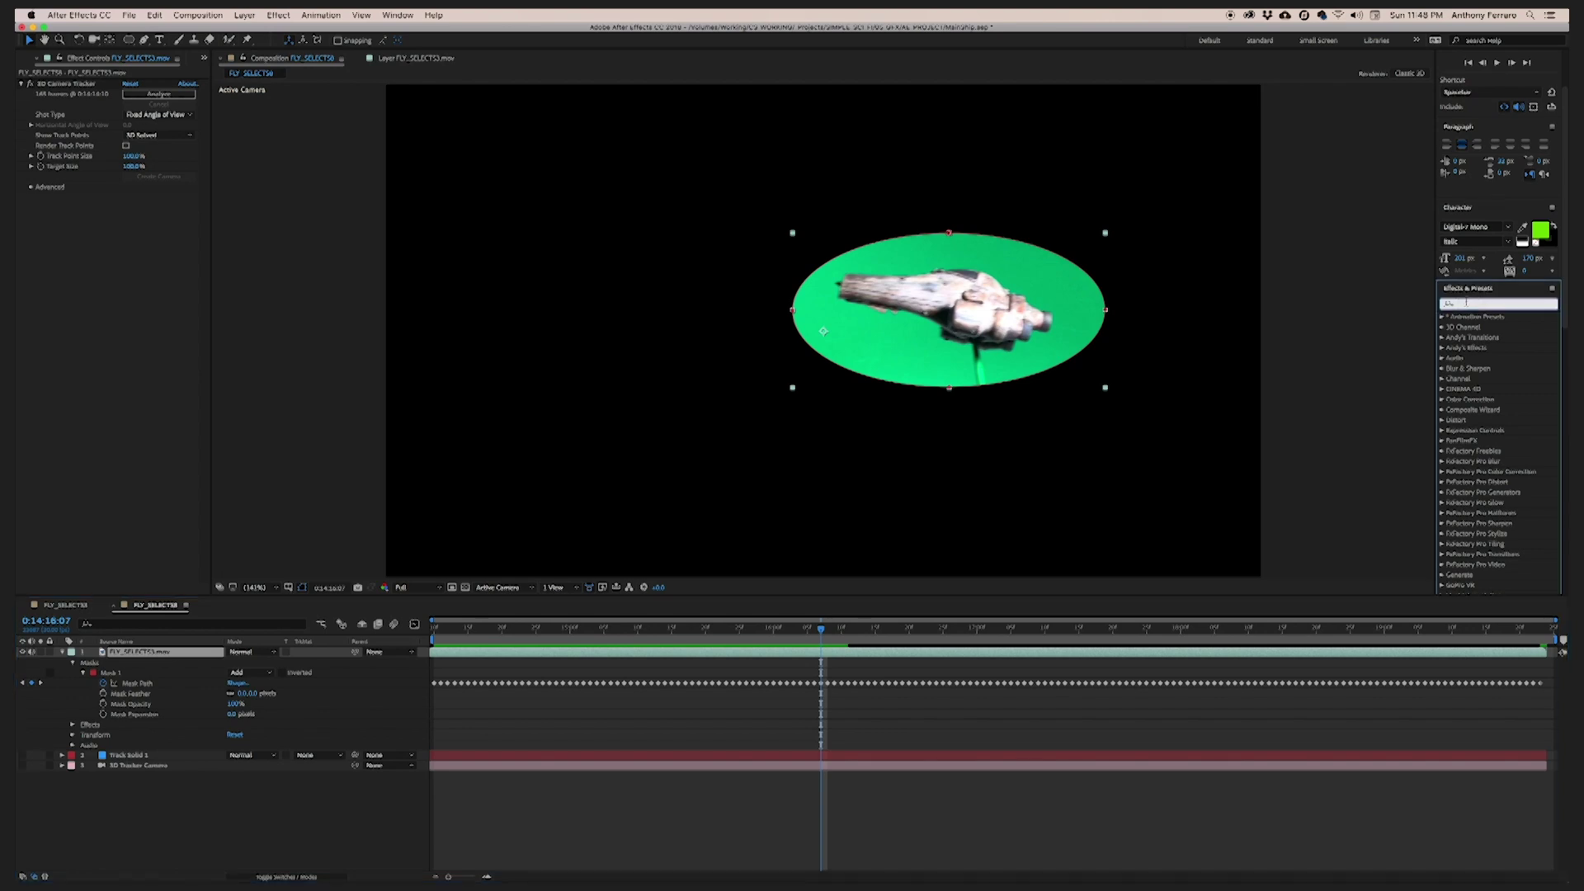
{"action": "type", "text": "key"}
{"action": "left_click_drag", "start_coordinate": [1484, 443], "coordinate": [165, 231]}
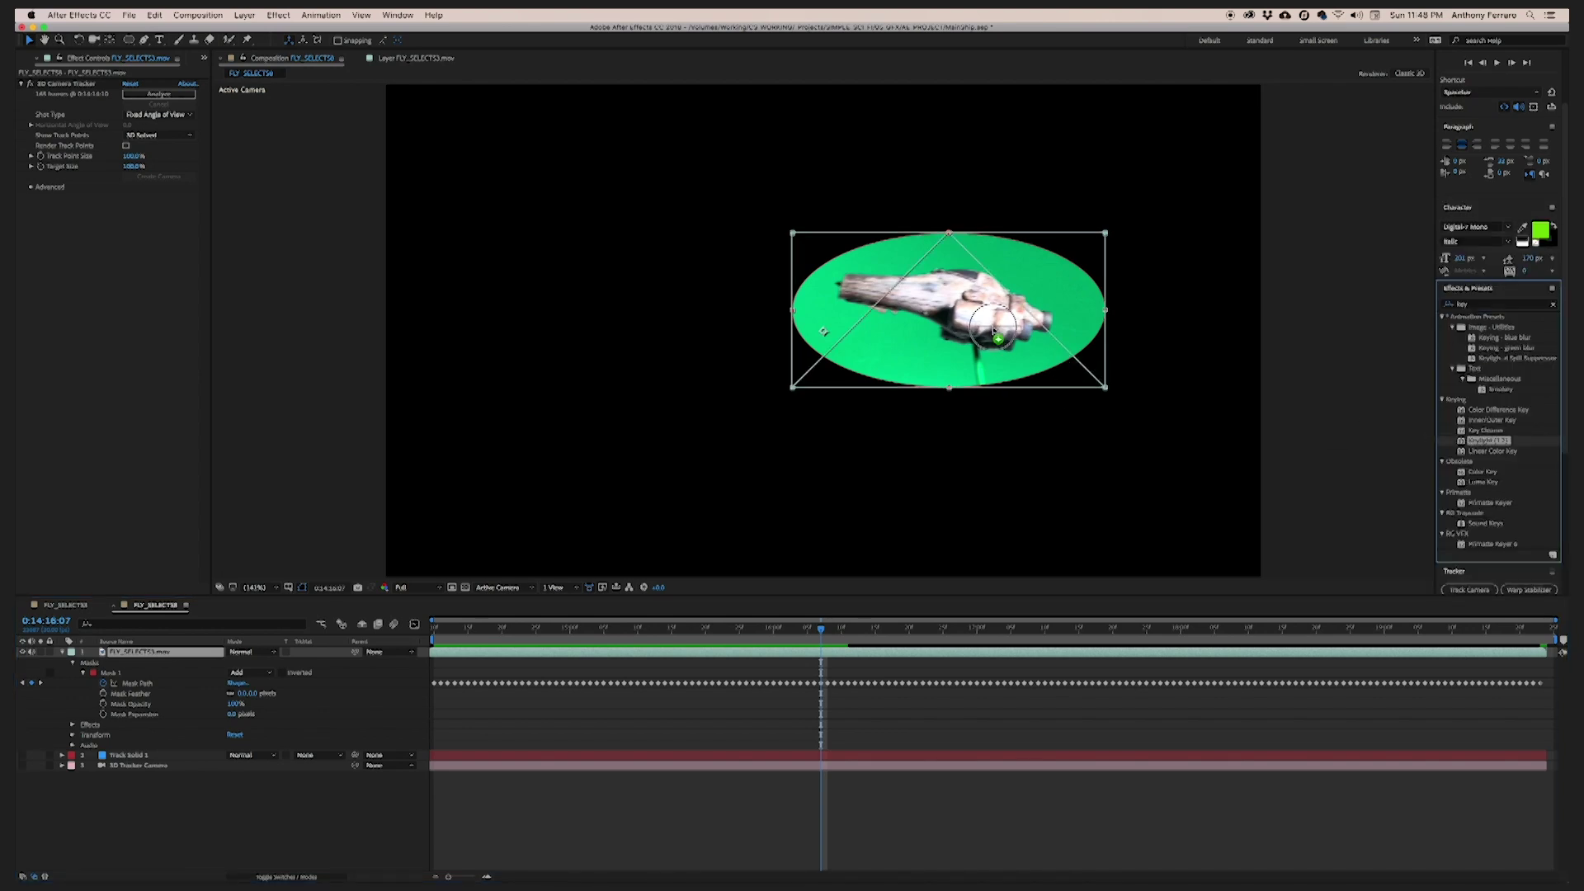
{"action": "left_click", "coordinate": [21, 84]}
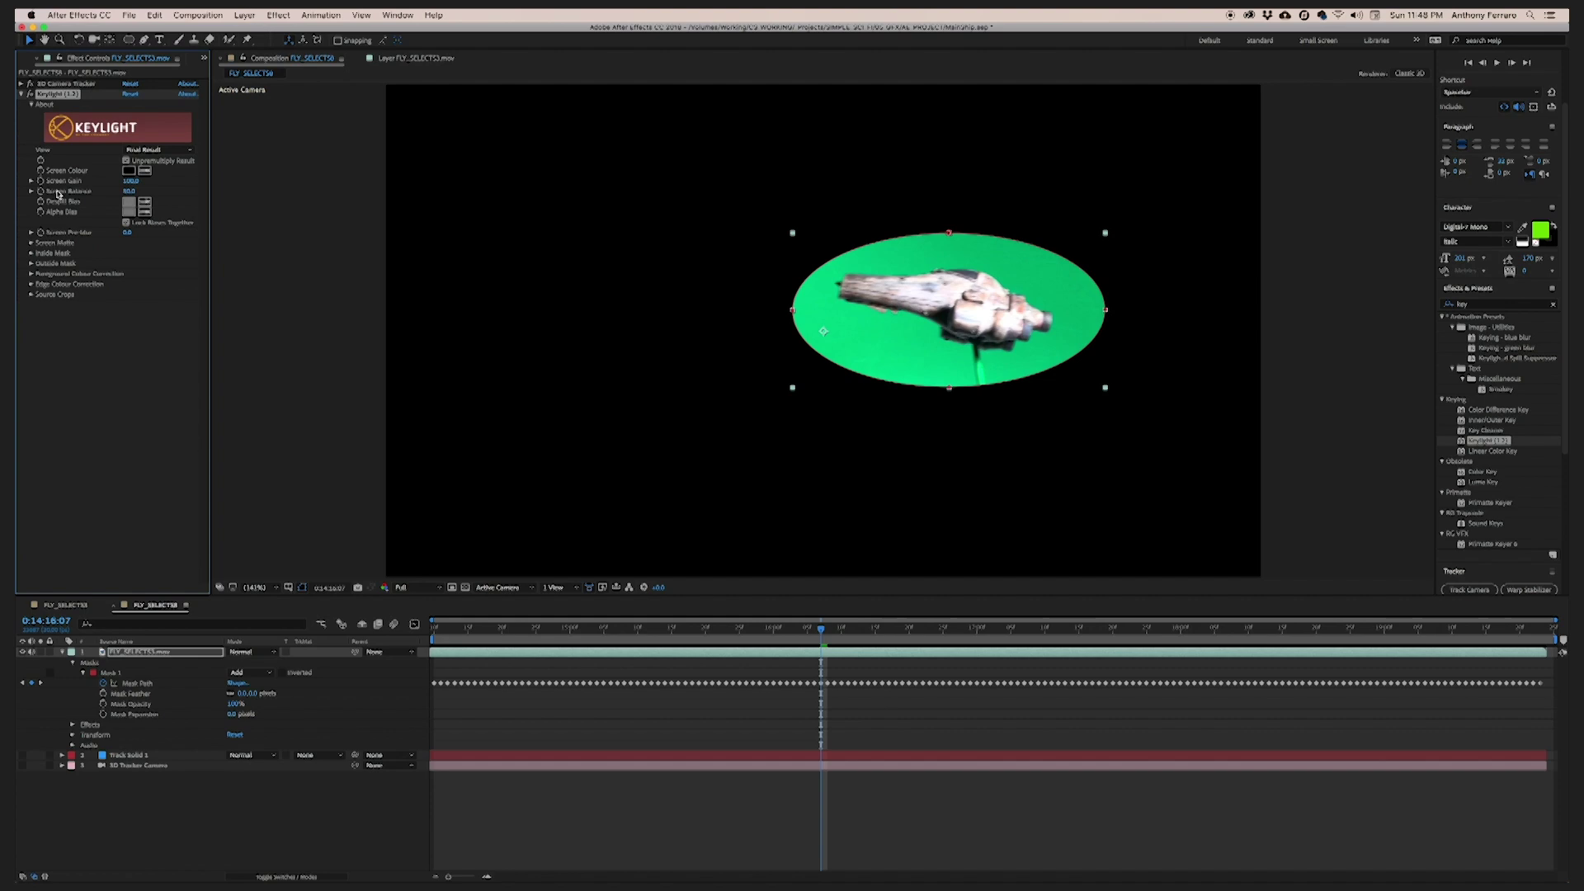
Set Keylight's view to Intermediate Result and sample the green backdrop beside the ship as the Screen Colour
{"action": "left_click", "coordinate": [157, 149]}
{"action": "left_click", "coordinate": [177, 267]}
{"action": "left_click", "coordinate": [1027, 274]}
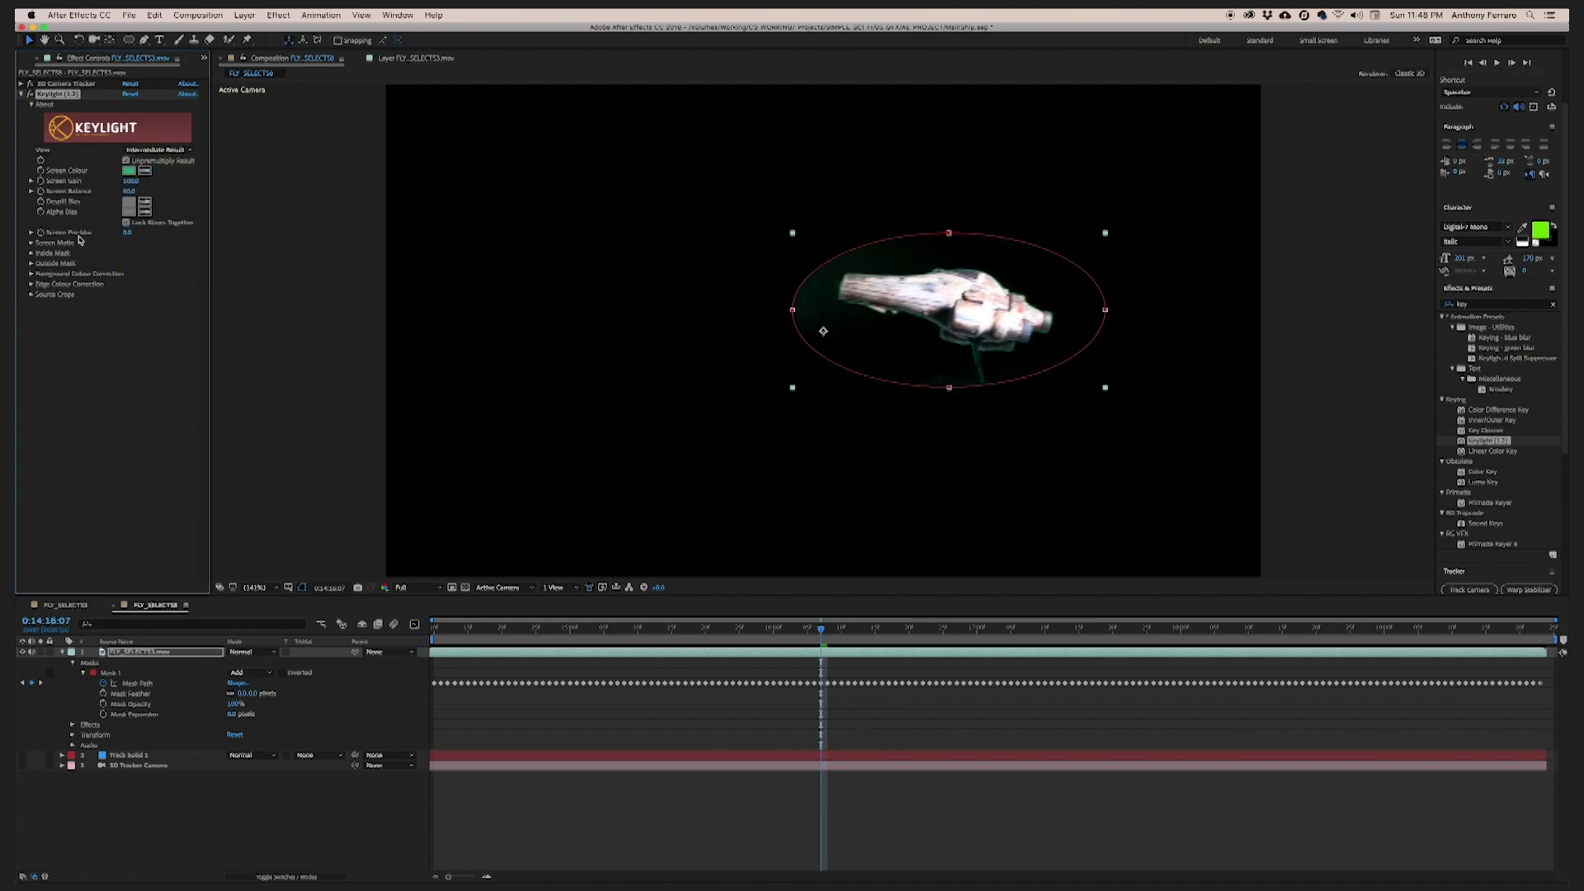
Display the alpha channel and adjust Keylight's Clip Black and Clip White until the ship's matte is solid white on black
{"action": "left_click", "coordinate": [30, 232]}
{"action": "left_click", "coordinate": [30, 260]}
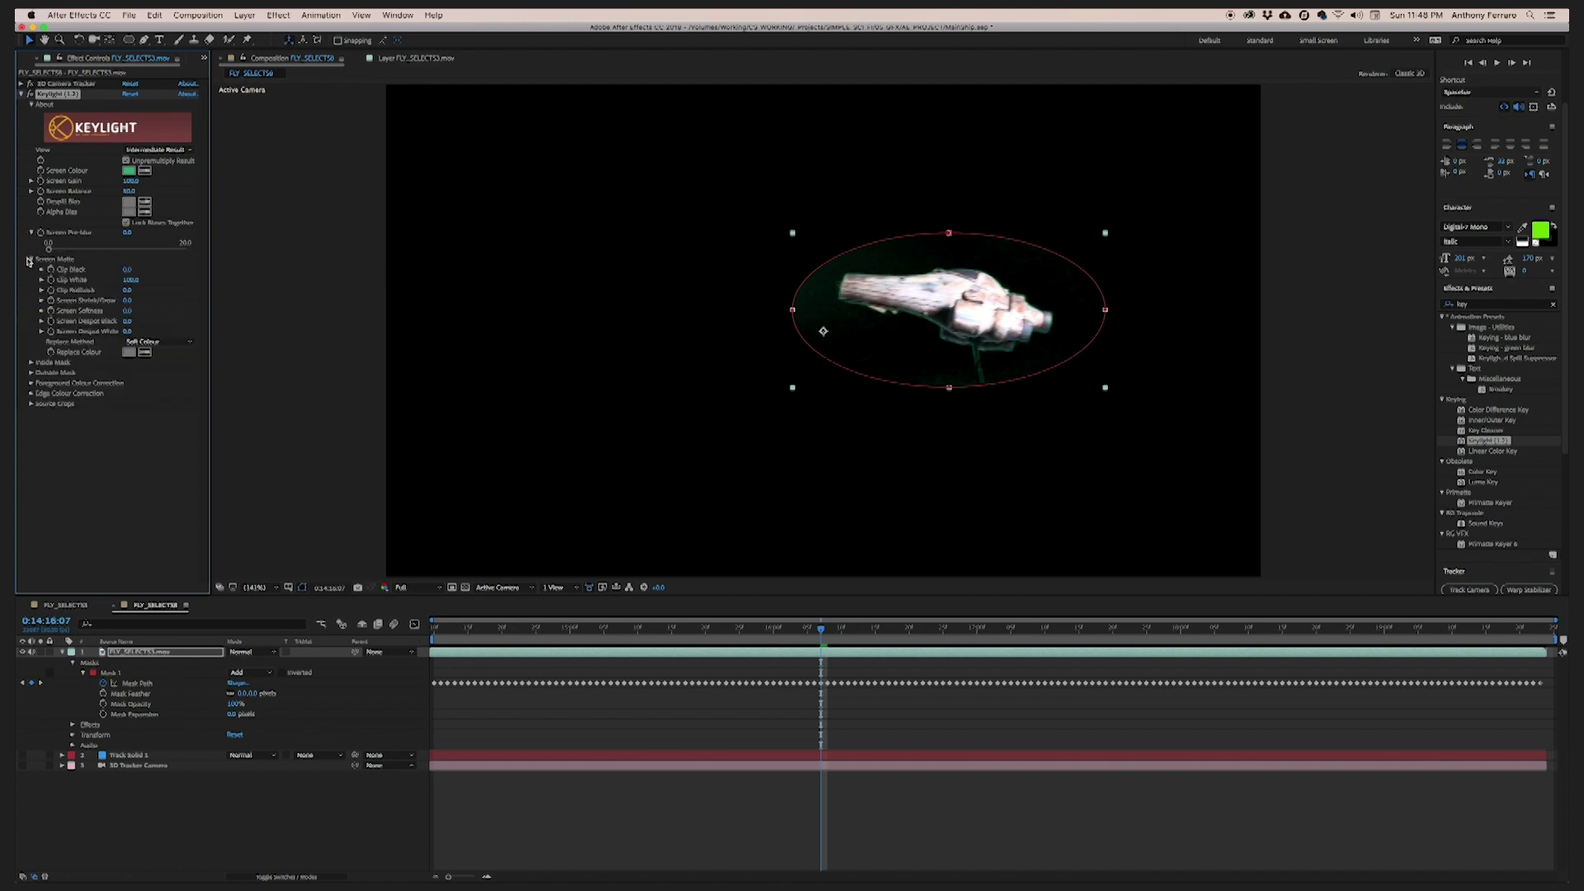
{"action": "left_click", "coordinate": [451, 588]}
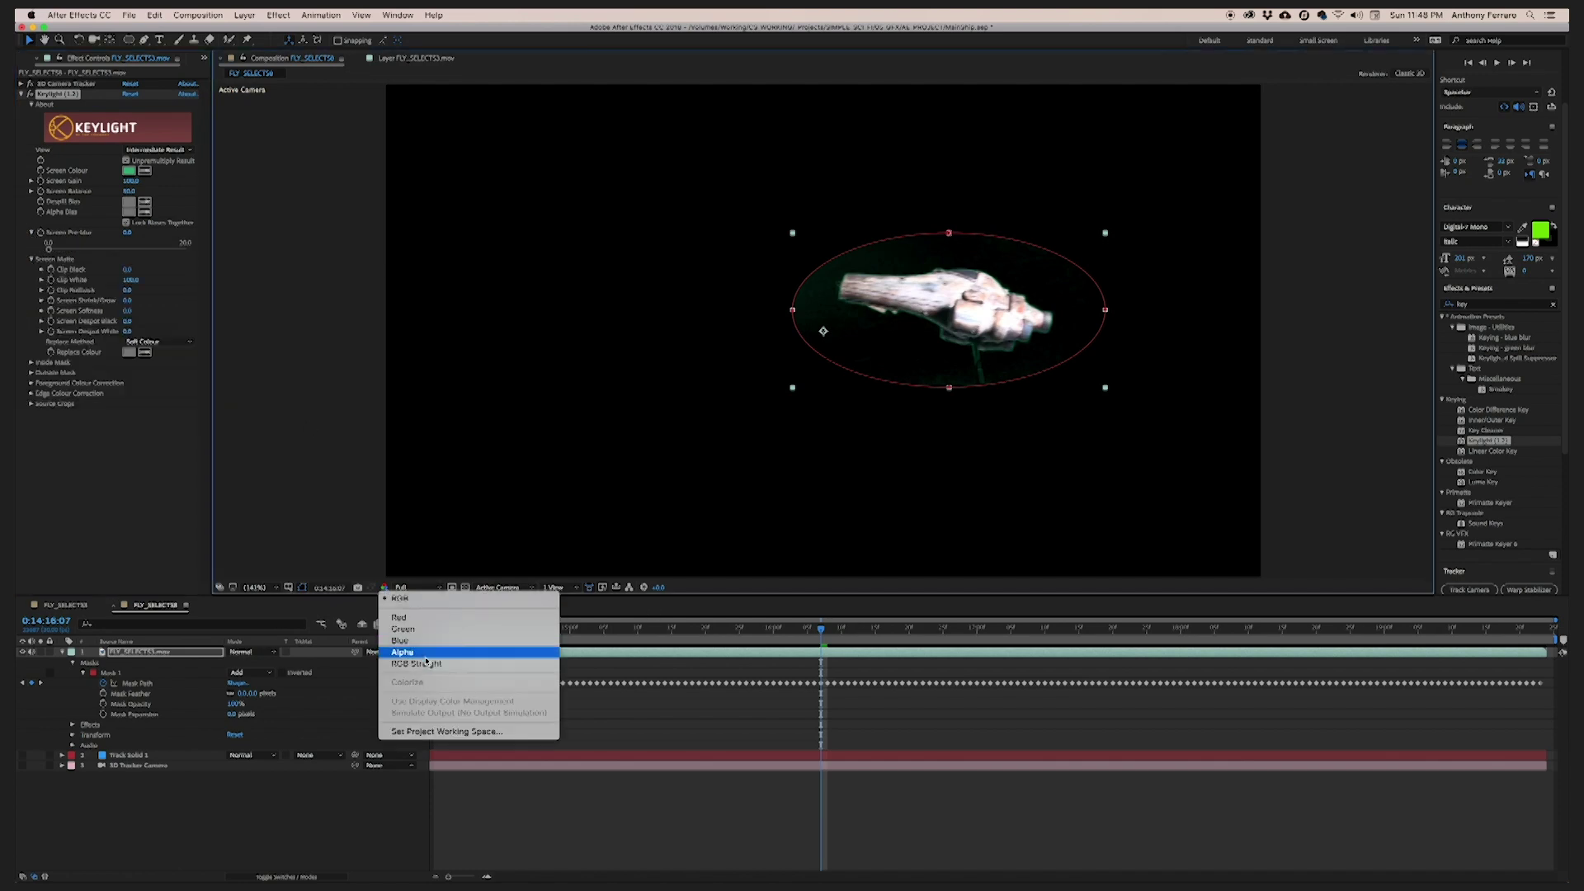
{"action": "left_click", "coordinate": [426, 651]}
{"action": "scroll", "coordinate": [753, 495], "scroll_direction": "up", "scroll_amount": 5}
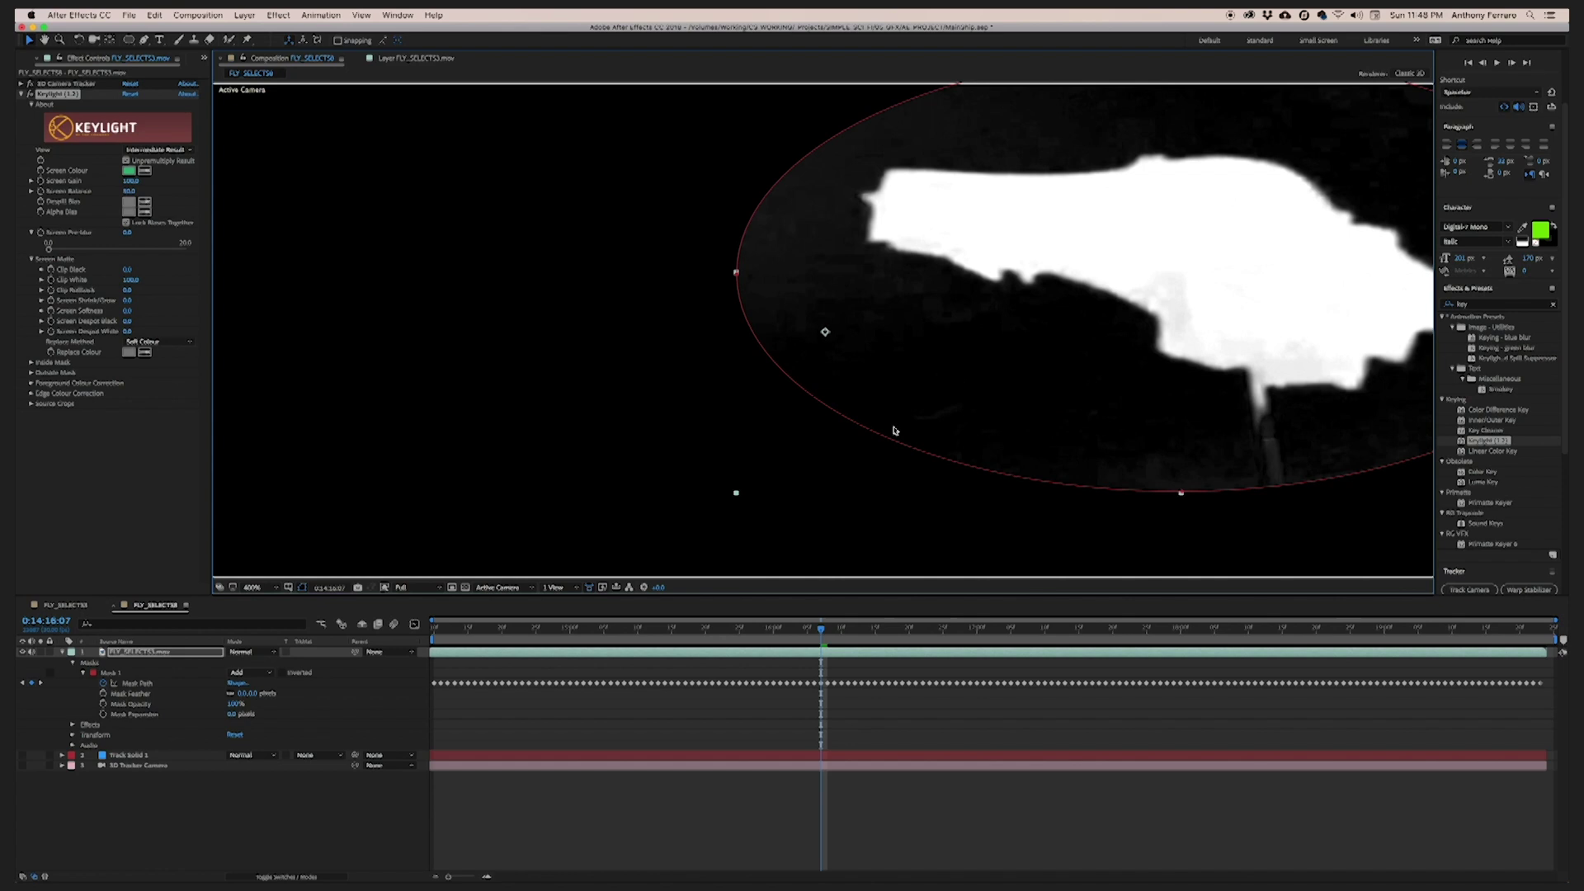
{"action": "left_click_drag", "start_coordinate": [126, 272], "coordinate": [141, 283]}
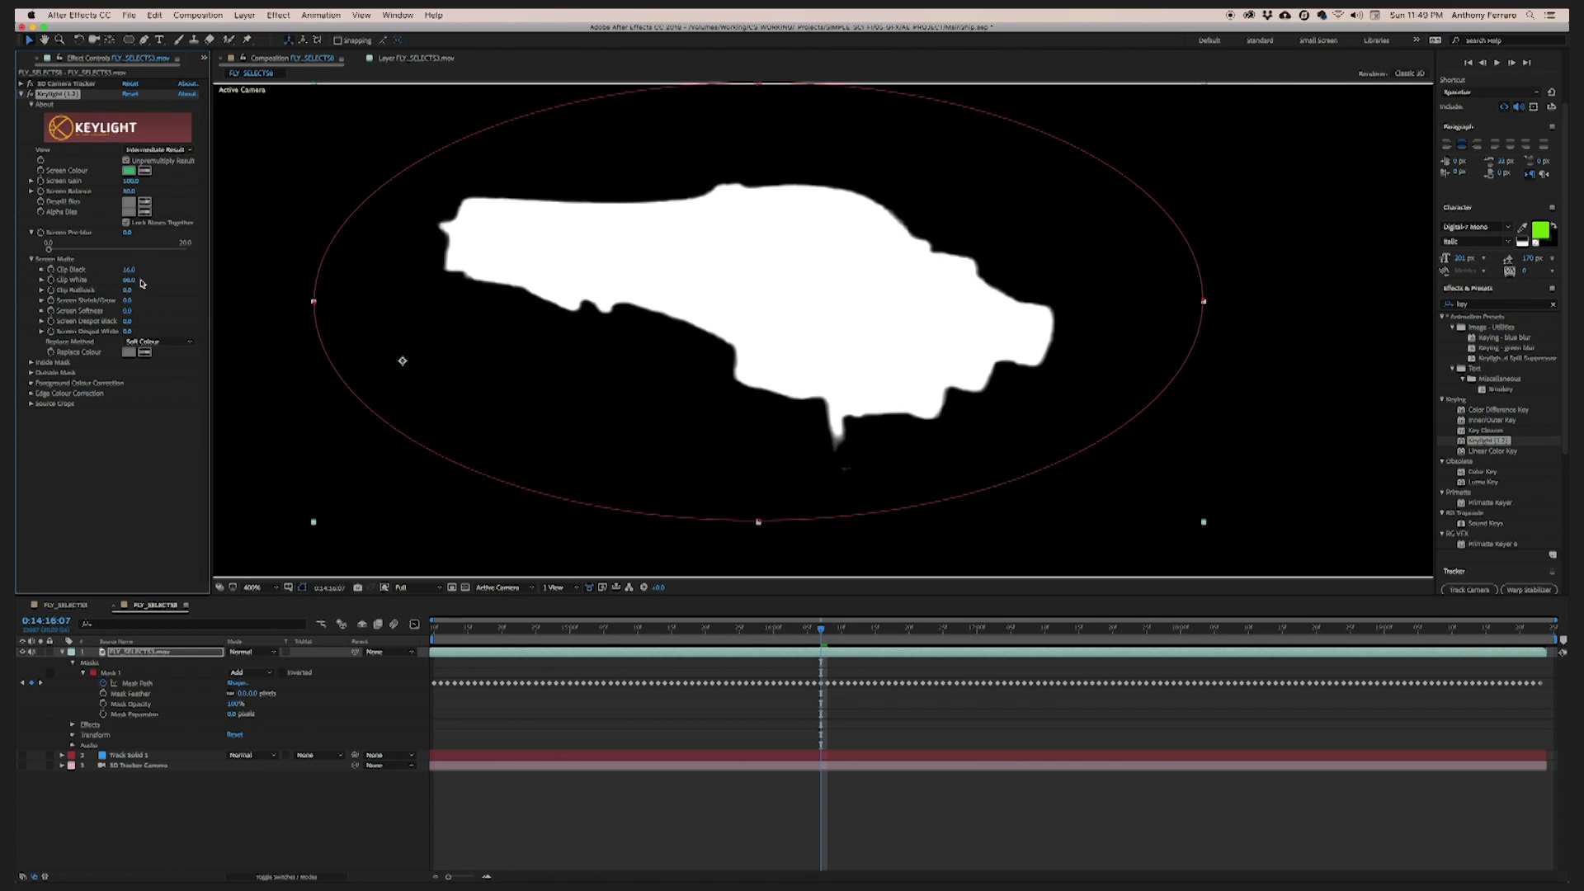
Enable Key Cleaner, Advanced Spill Suppressor, Refine Hard Matte and Matte Choker on the keyed footage, and play the shot
{"action": "left_click", "coordinate": [22, 94]}
{"action": "left_click", "coordinate": [20, 103]}
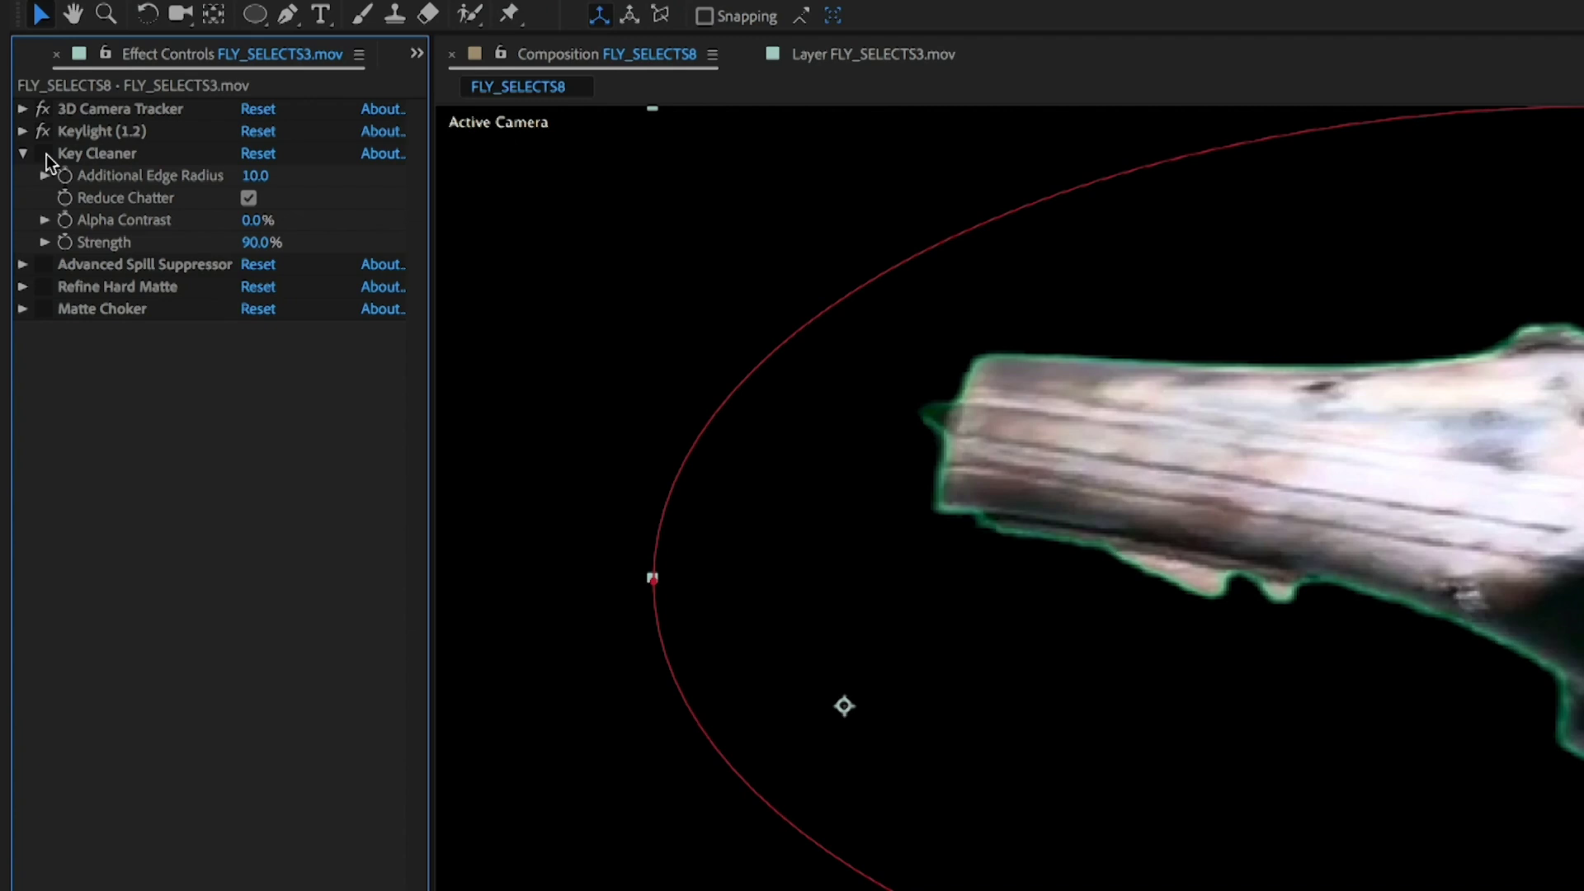
{"action": "left_click", "coordinate": [23, 155]}
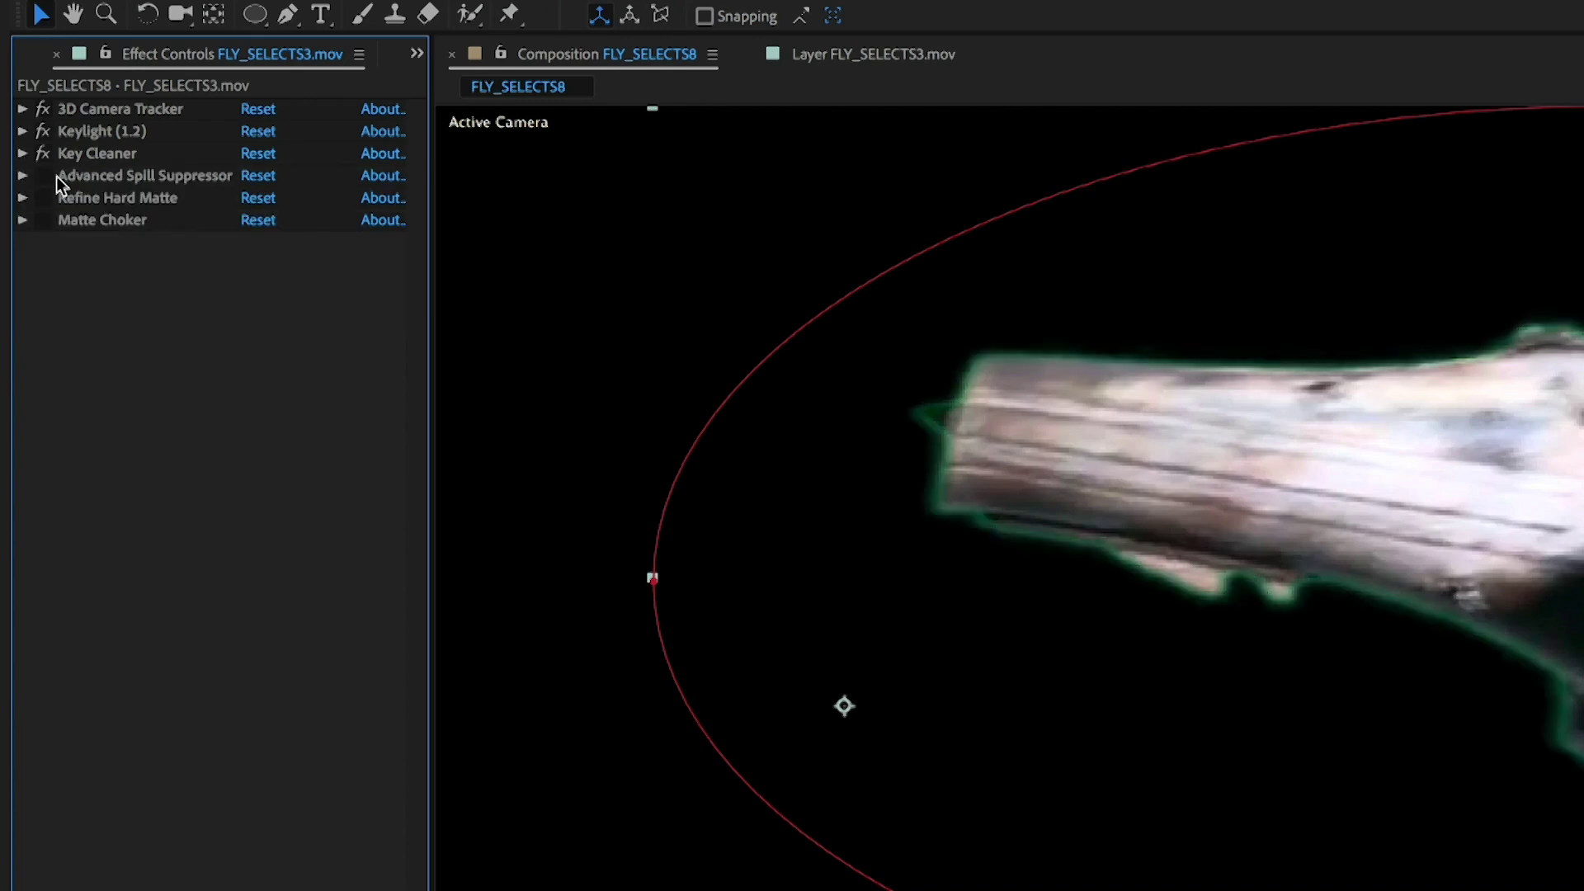
{"action": "left_click", "coordinate": [43, 220]}
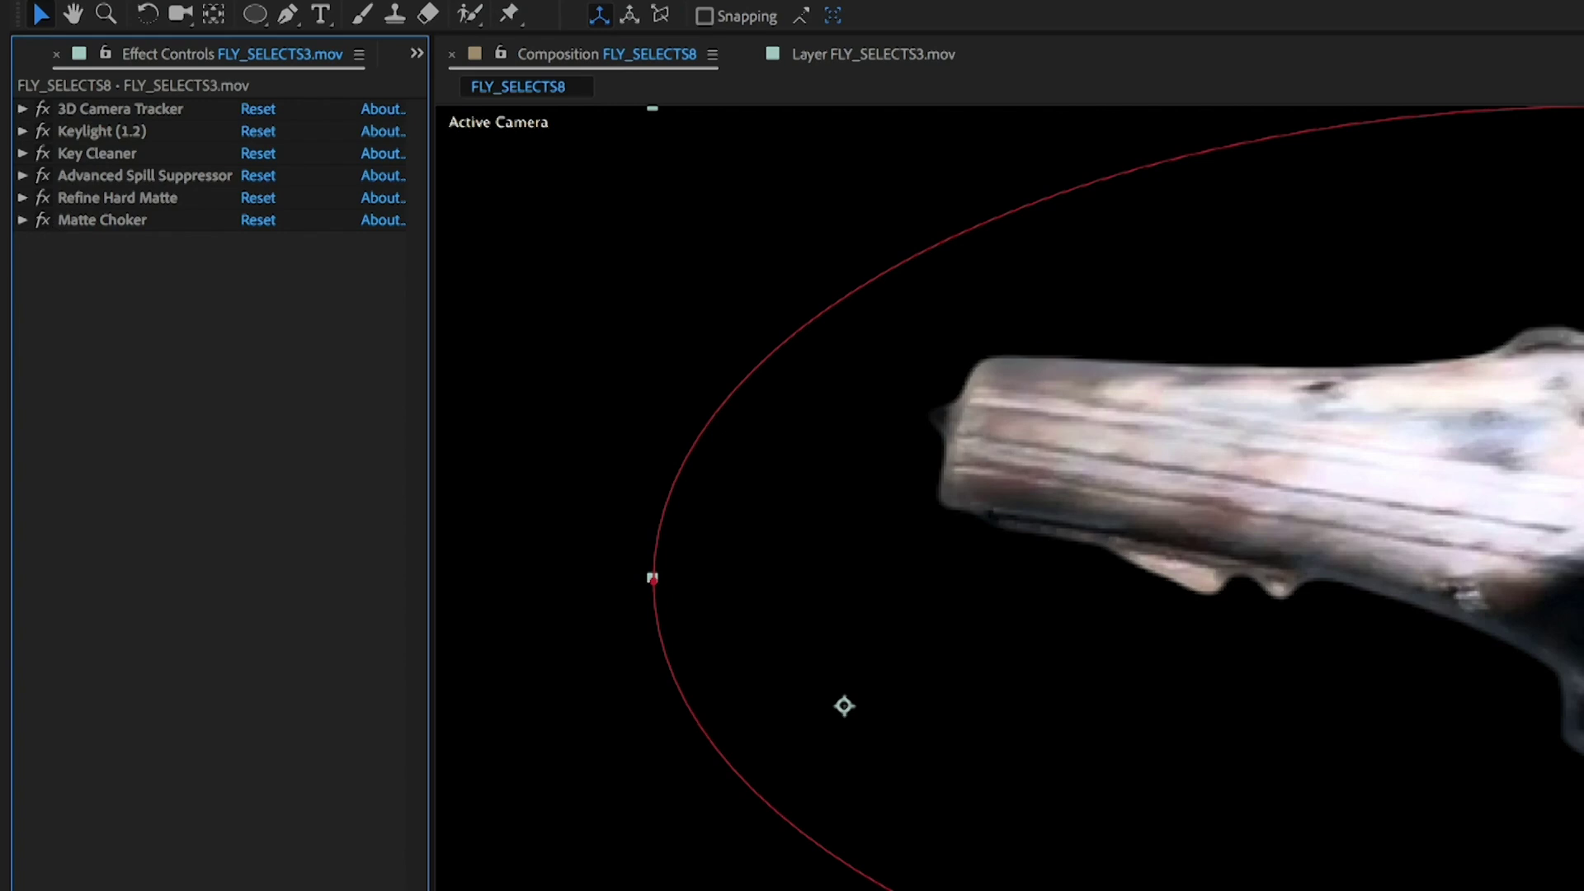
{"action": "key", "text": "shift+slash"}
{"action": "key", "text": "space"}
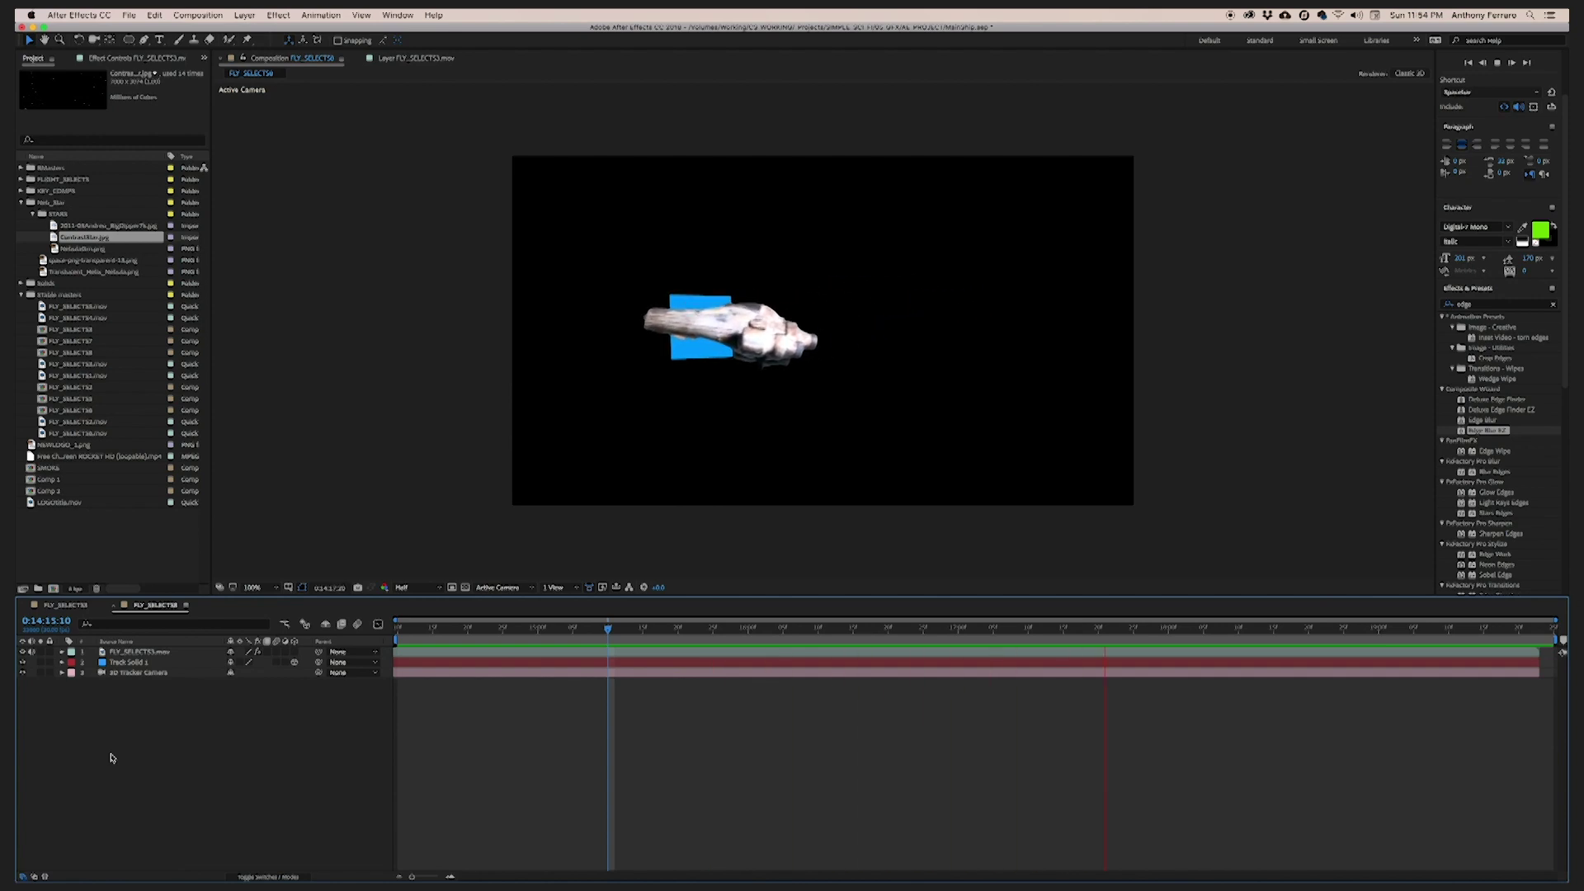
Push Track Solid 1 far back in 3D space behind the ship and scale it to about 3665% to fill the frame
{"action": "left_click", "coordinate": [424, 664]}
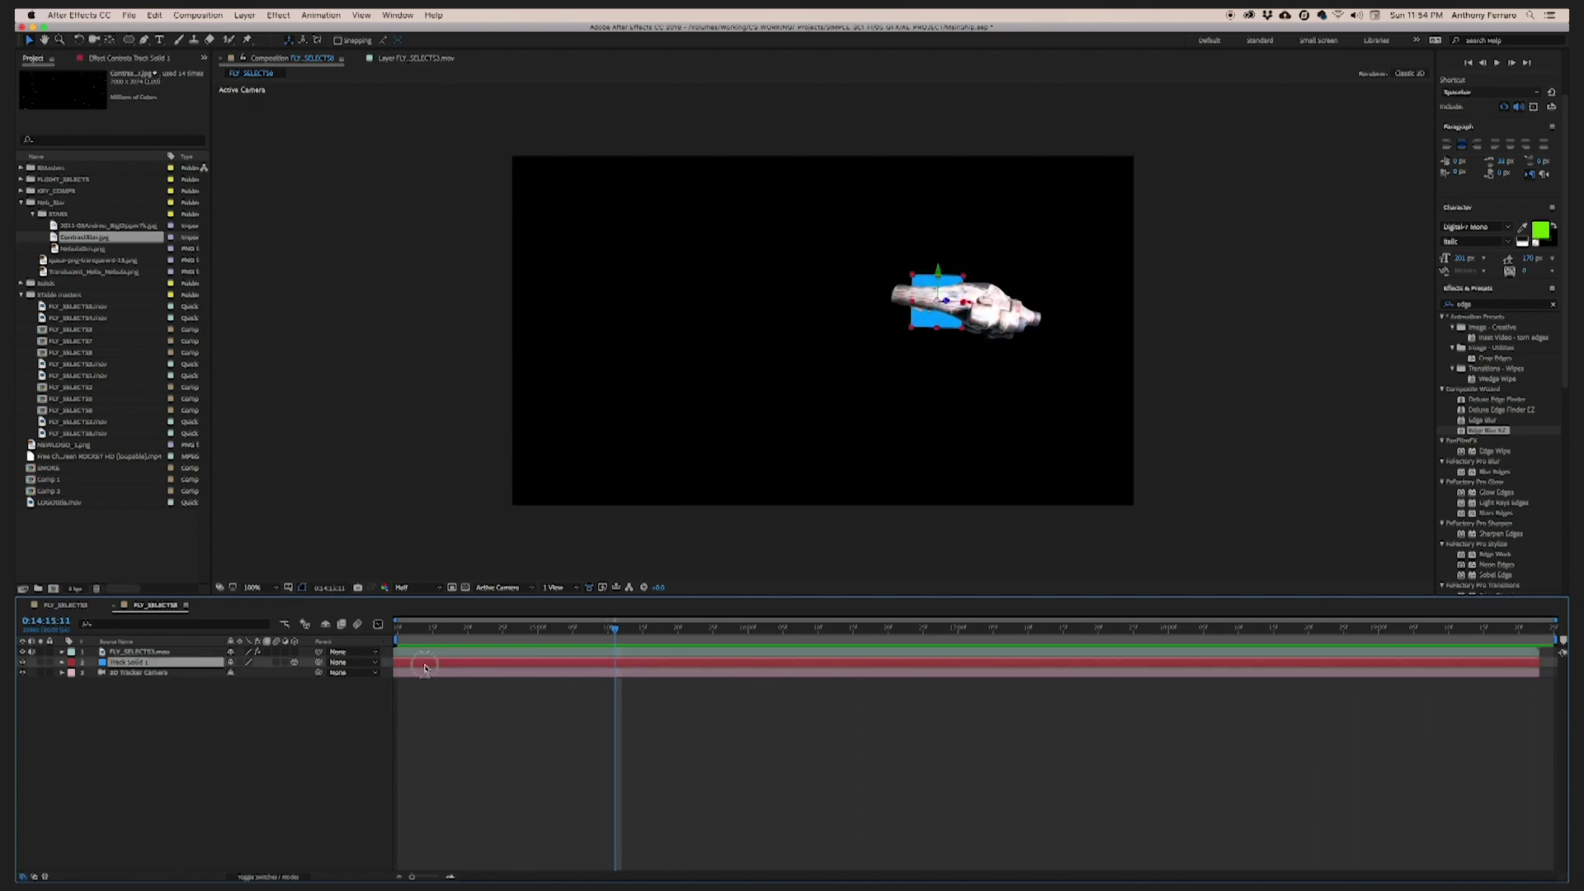
{"action": "left_click", "coordinate": [61, 667]}
{"action": "left_click", "coordinate": [73, 673]}
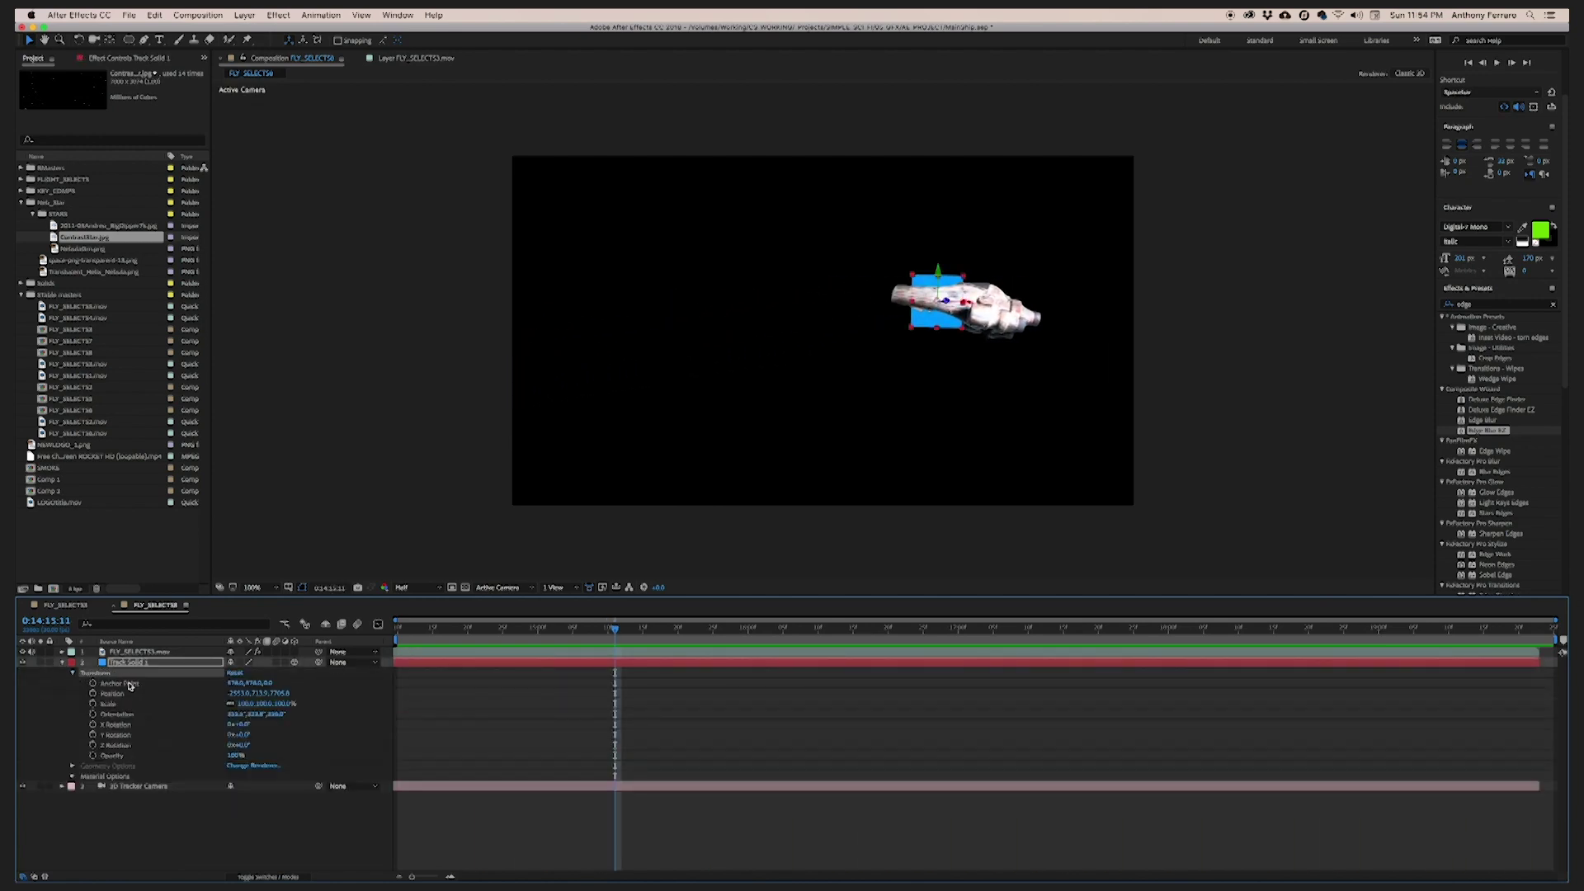
{"action": "left_click_drag", "start_coordinate": [968, 327], "coordinate": [881, 308]}
{"action": "left_click_drag", "start_coordinate": [559, 311], "coordinate": [537, 389]}
{"action": "left_click_drag", "start_coordinate": [875, 311], "coordinate": [21, 312]}
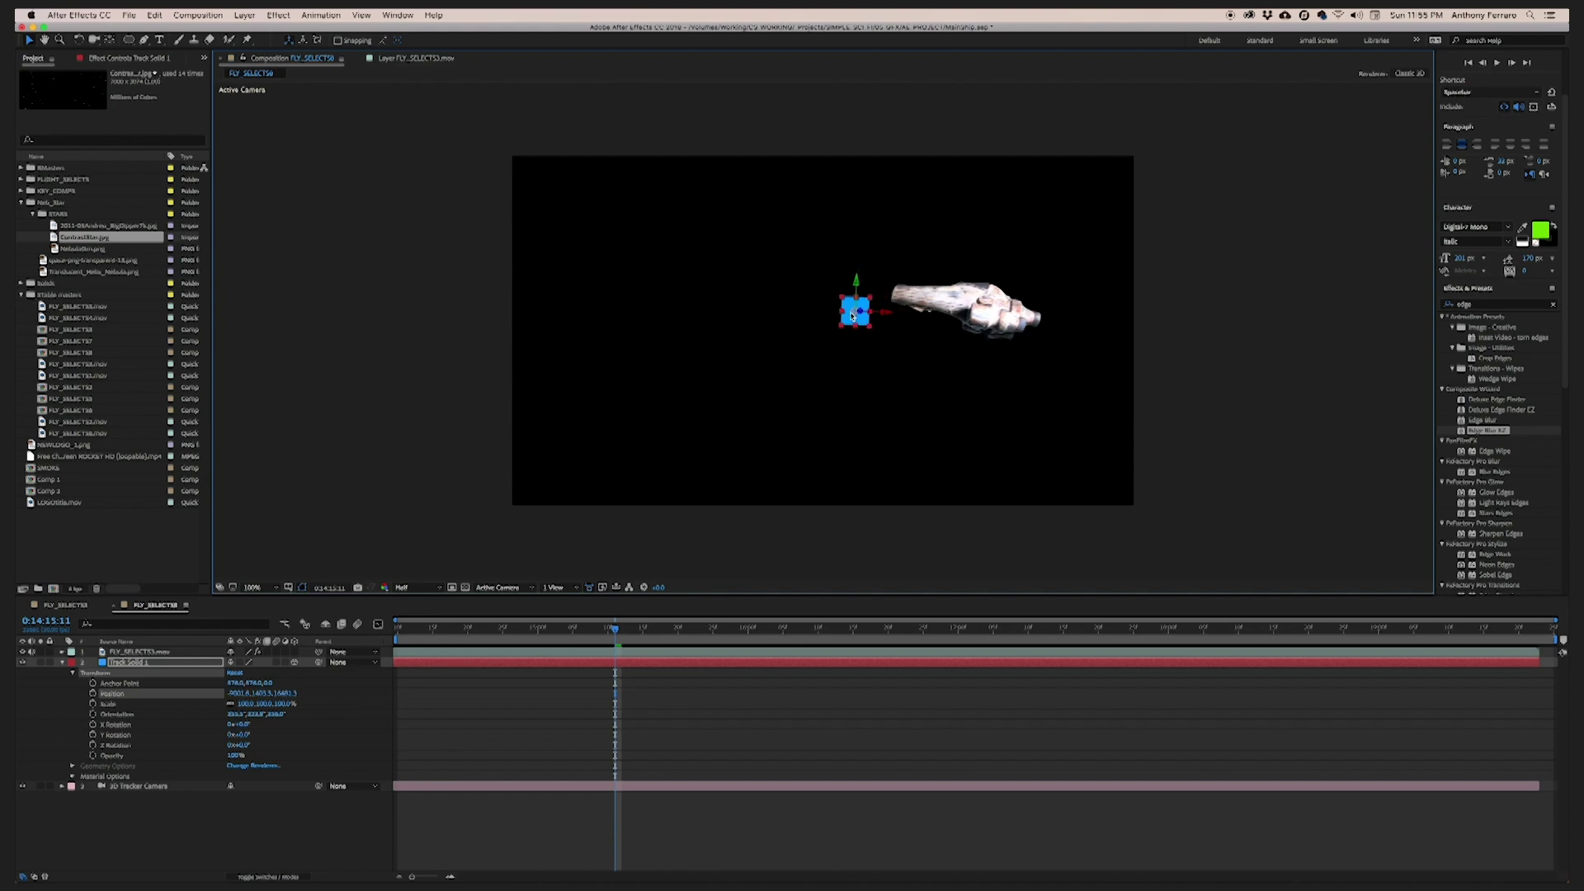
{"action": "left_click_drag", "start_coordinate": [482, 305], "coordinate": [17, 314]}
{"action": "left_click_drag", "start_coordinate": [240, 704], "coordinate": [1244, 784]}
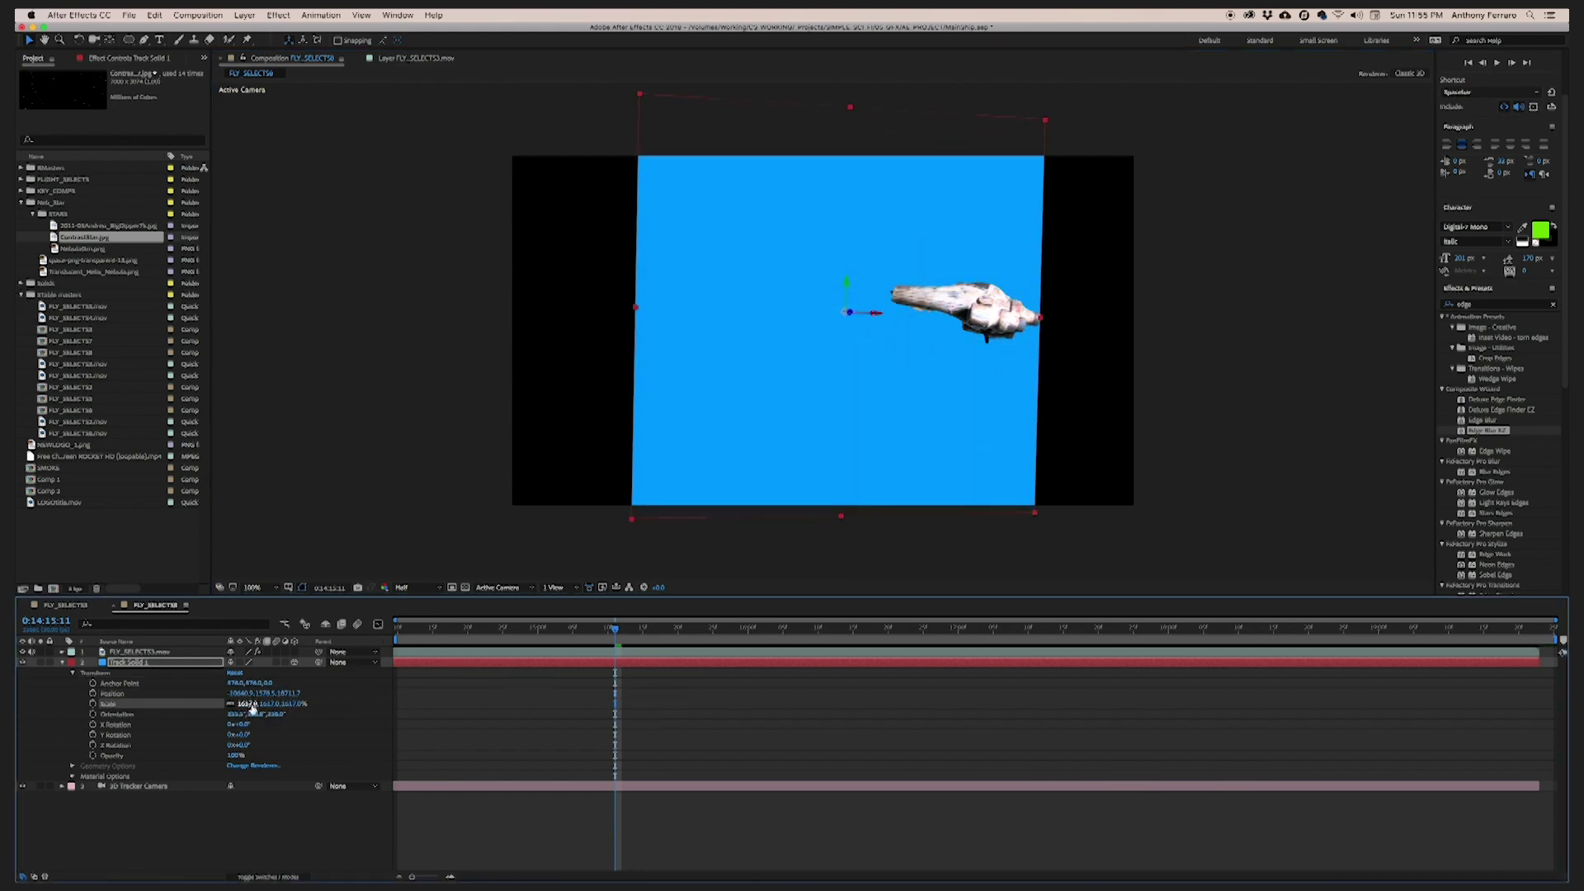
{"action": "left_click_drag", "start_coordinate": [250, 707], "coordinate": [1041, 725]}
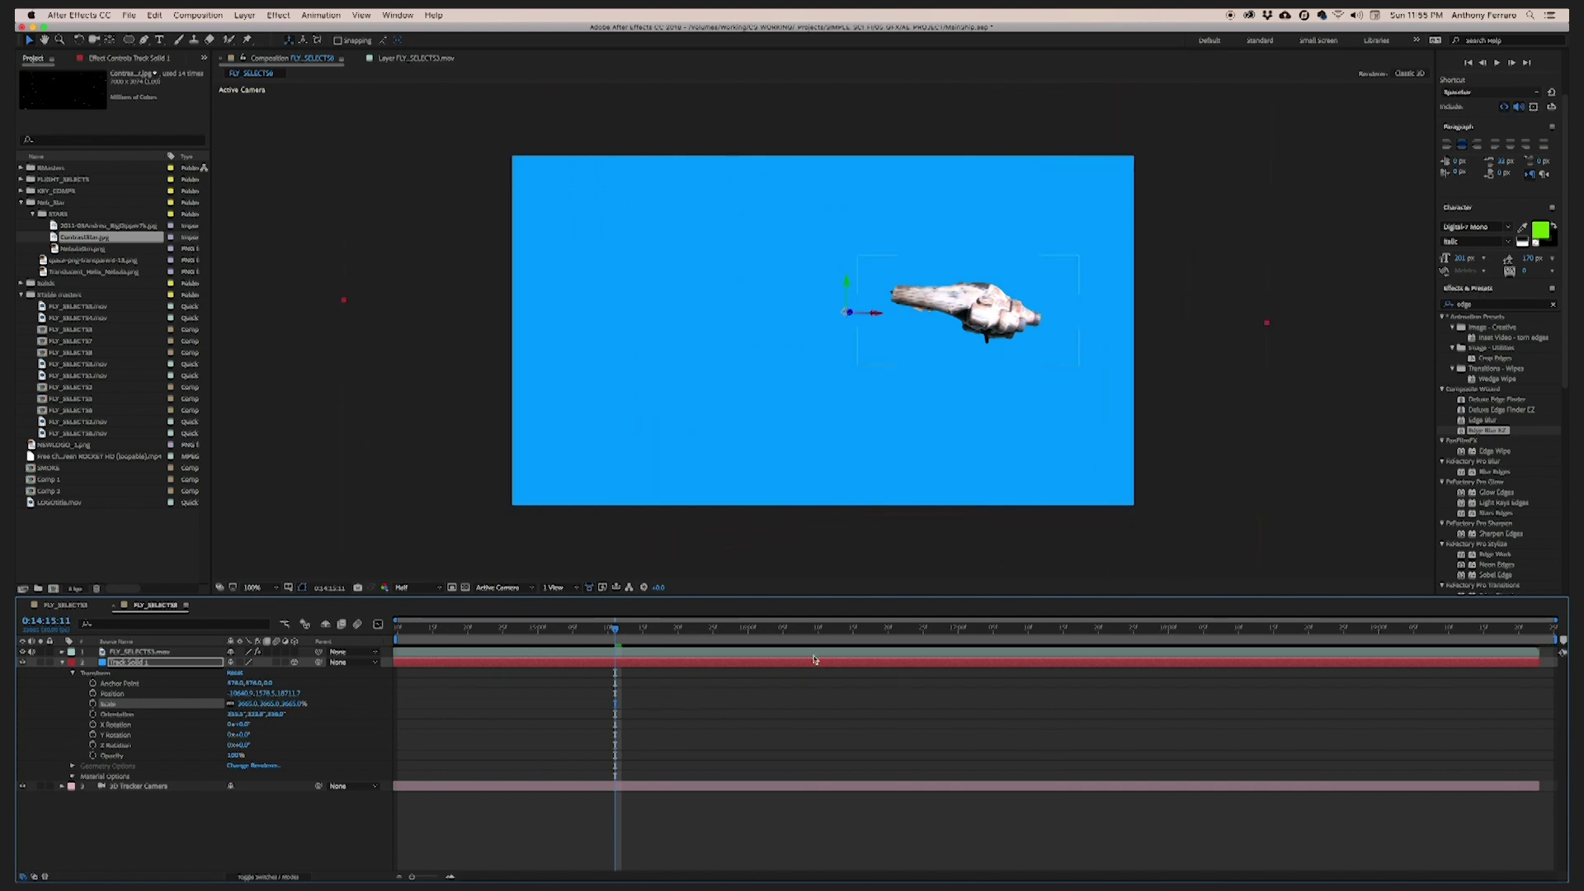
Replace Track Solid 1 behind the ship with ContrastStar.jpg and preview the shot from its start
{"action": "left_click_drag", "start_coordinate": [511, 628], "coordinate": [397, 629]}
{"action": "key", "text": "space"}
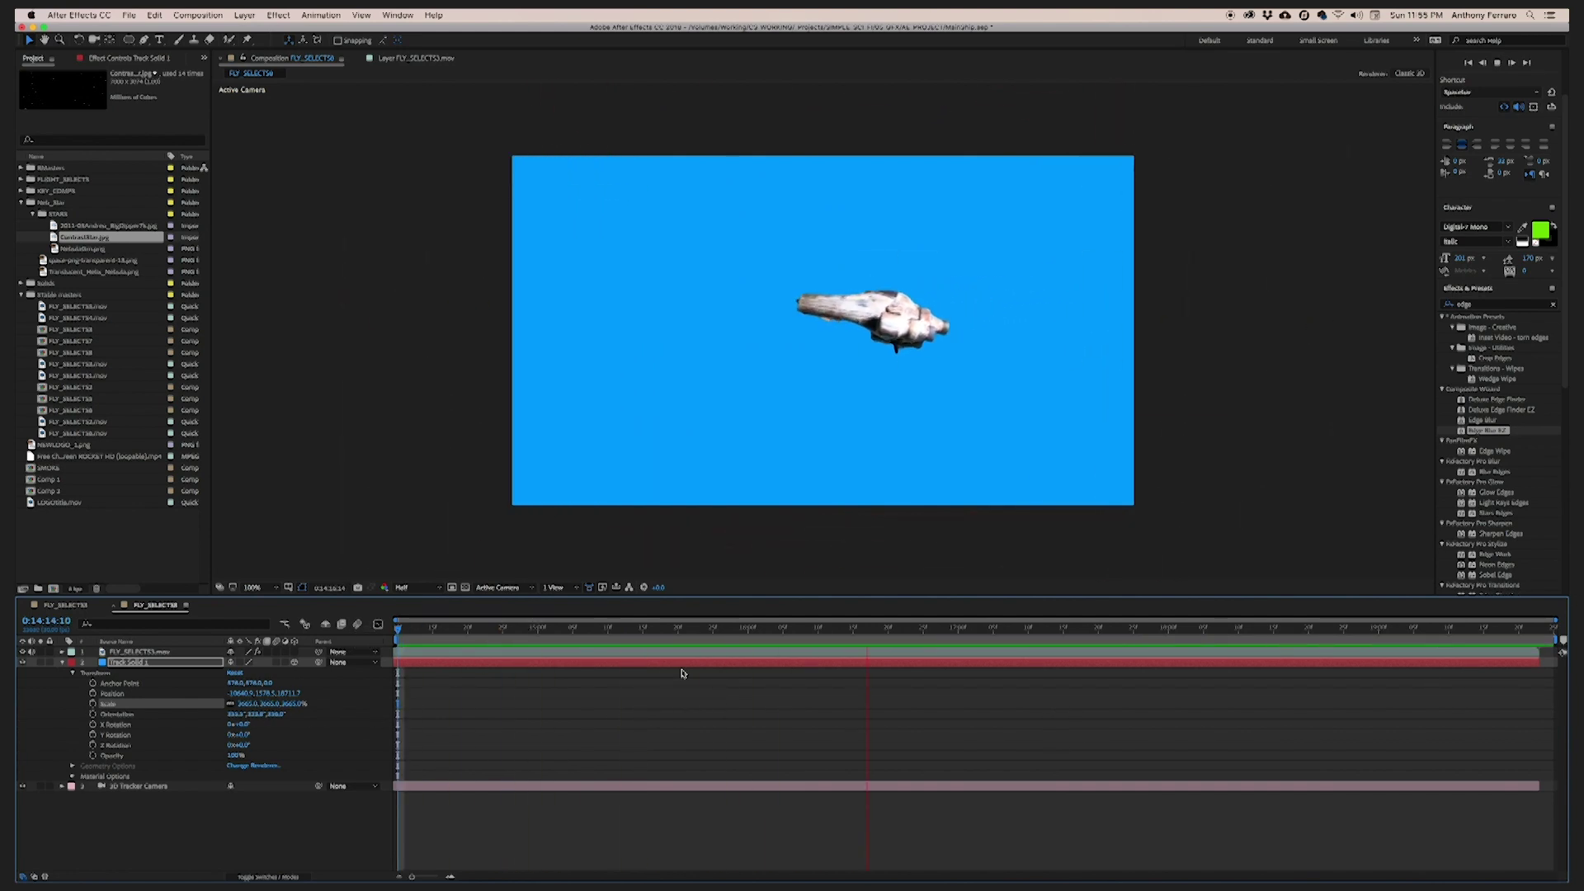
{"action": "left_click_drag", "start_coordinate": [55, 238], "coordinate": [152, 666]}
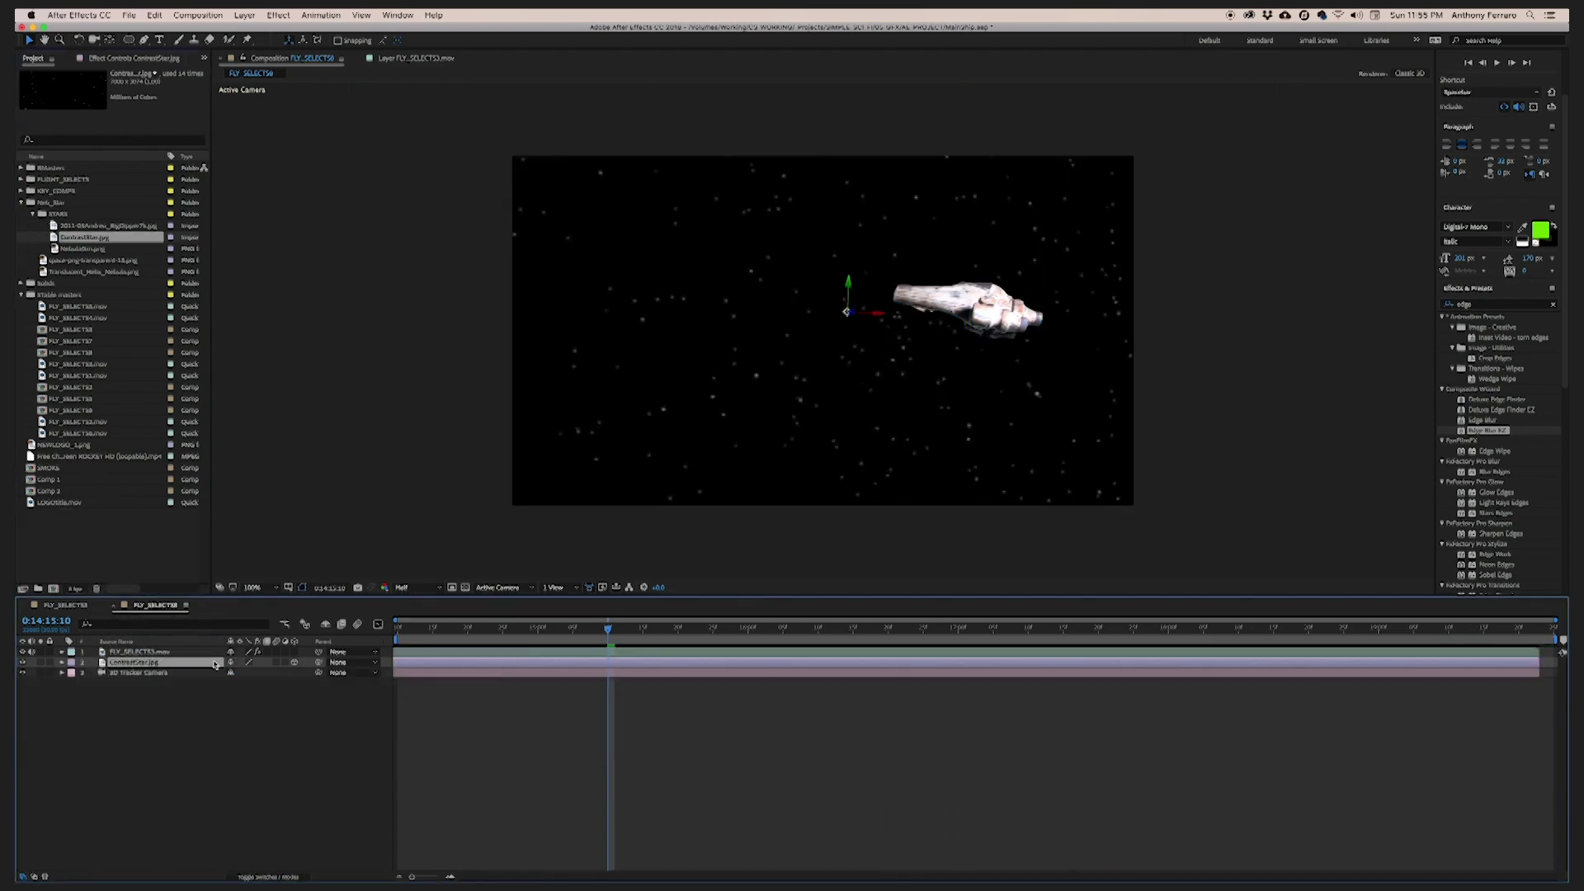
{"action": "key", "text": "space"}
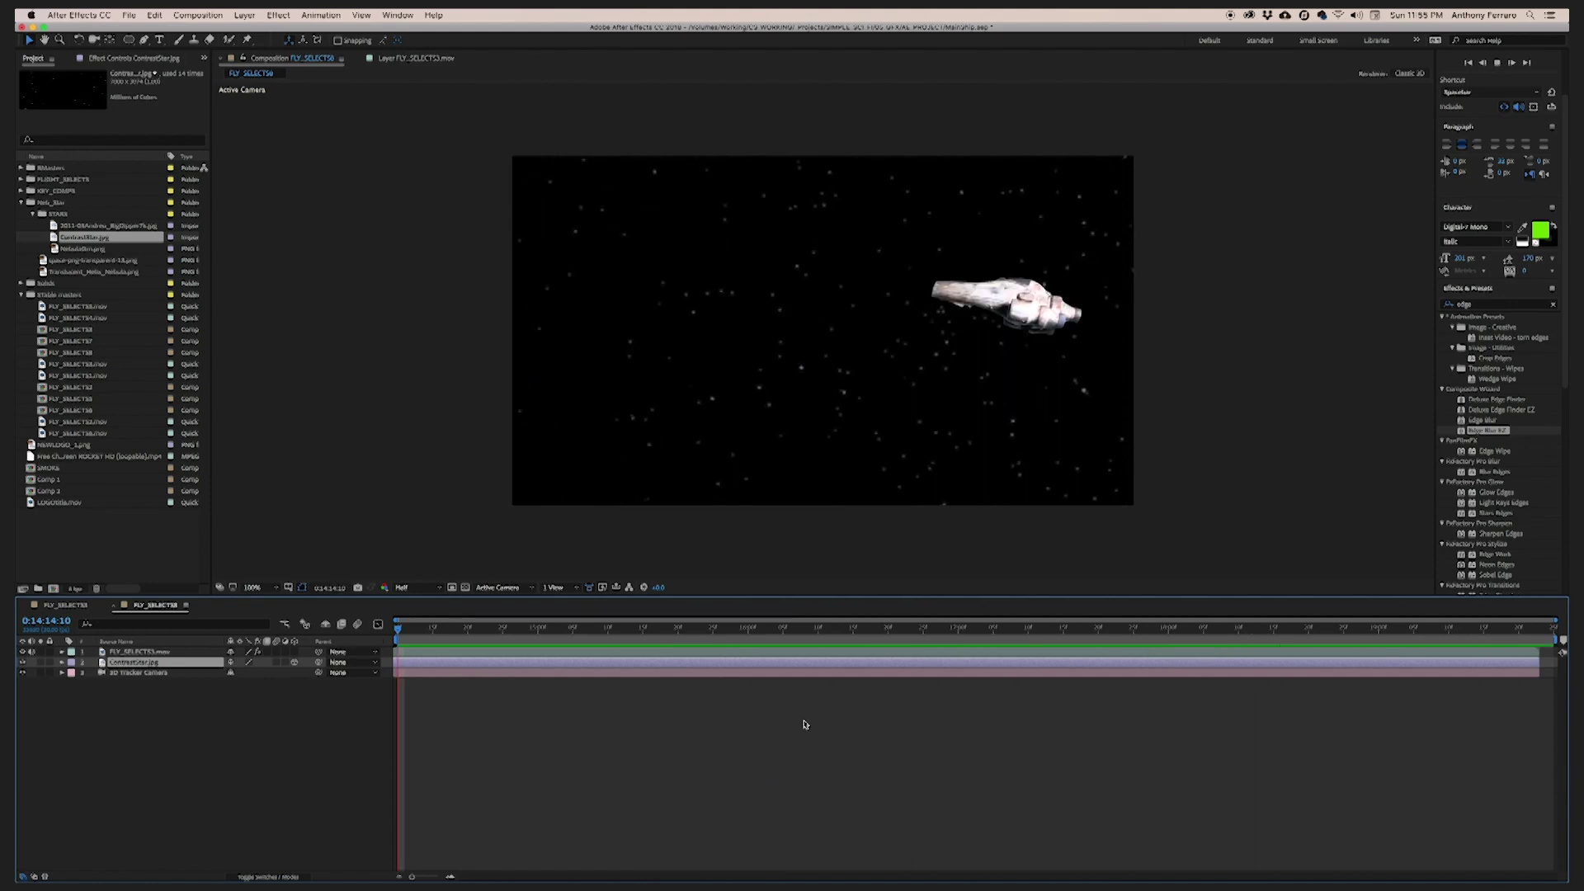
{"action": "key", "text": "space"}
Near the end of the shot, rotate the ContrastStar.jpg layer to about -37° on its Y axis
{"action": "left_click", "coordinate": [742, 672]}
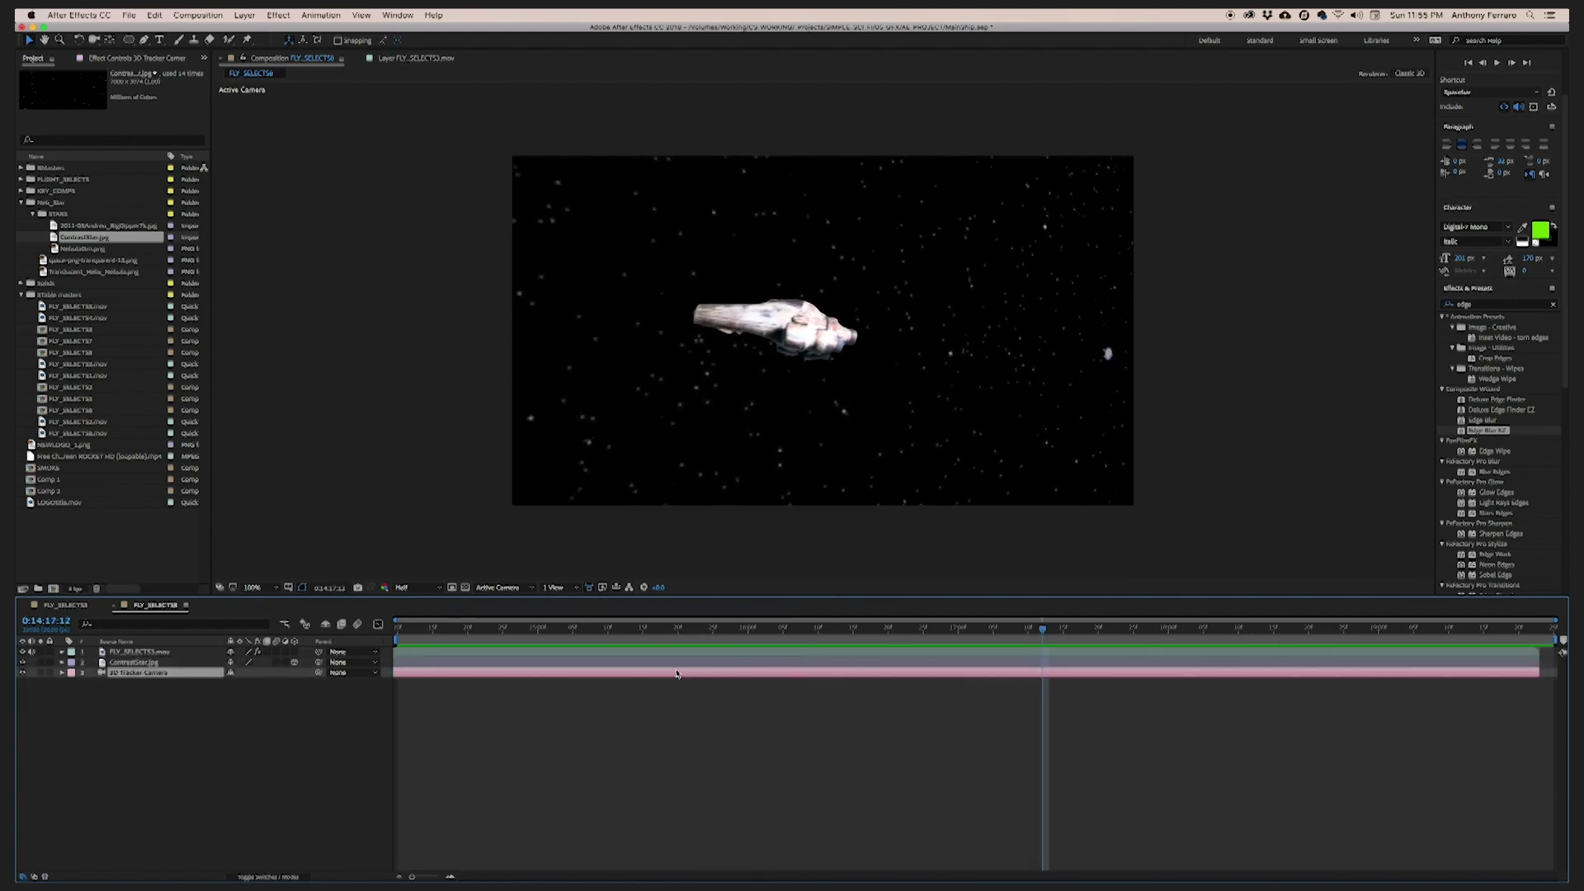
{"action": "scroll", "coordinate": [422, 404], "scroll_direction": "down", "scroll_amount": 1}
{"action": "key", "text": "comma"}
{"action": "left_click", "coordinate": [62, 661]}
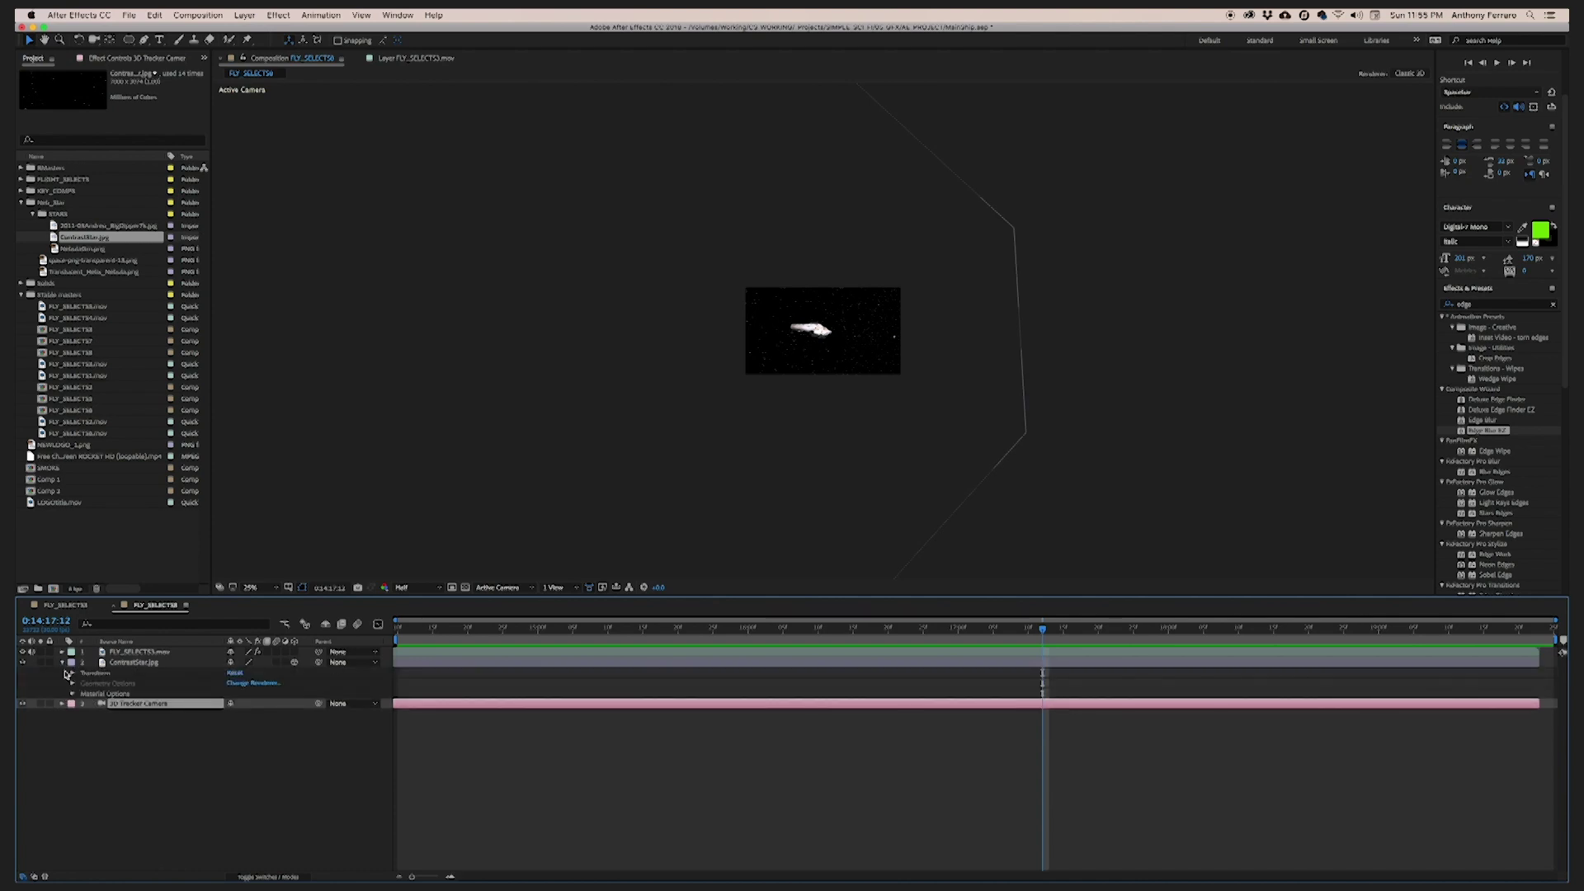
{"action": "left_click", "coordinate": [72, 674]}
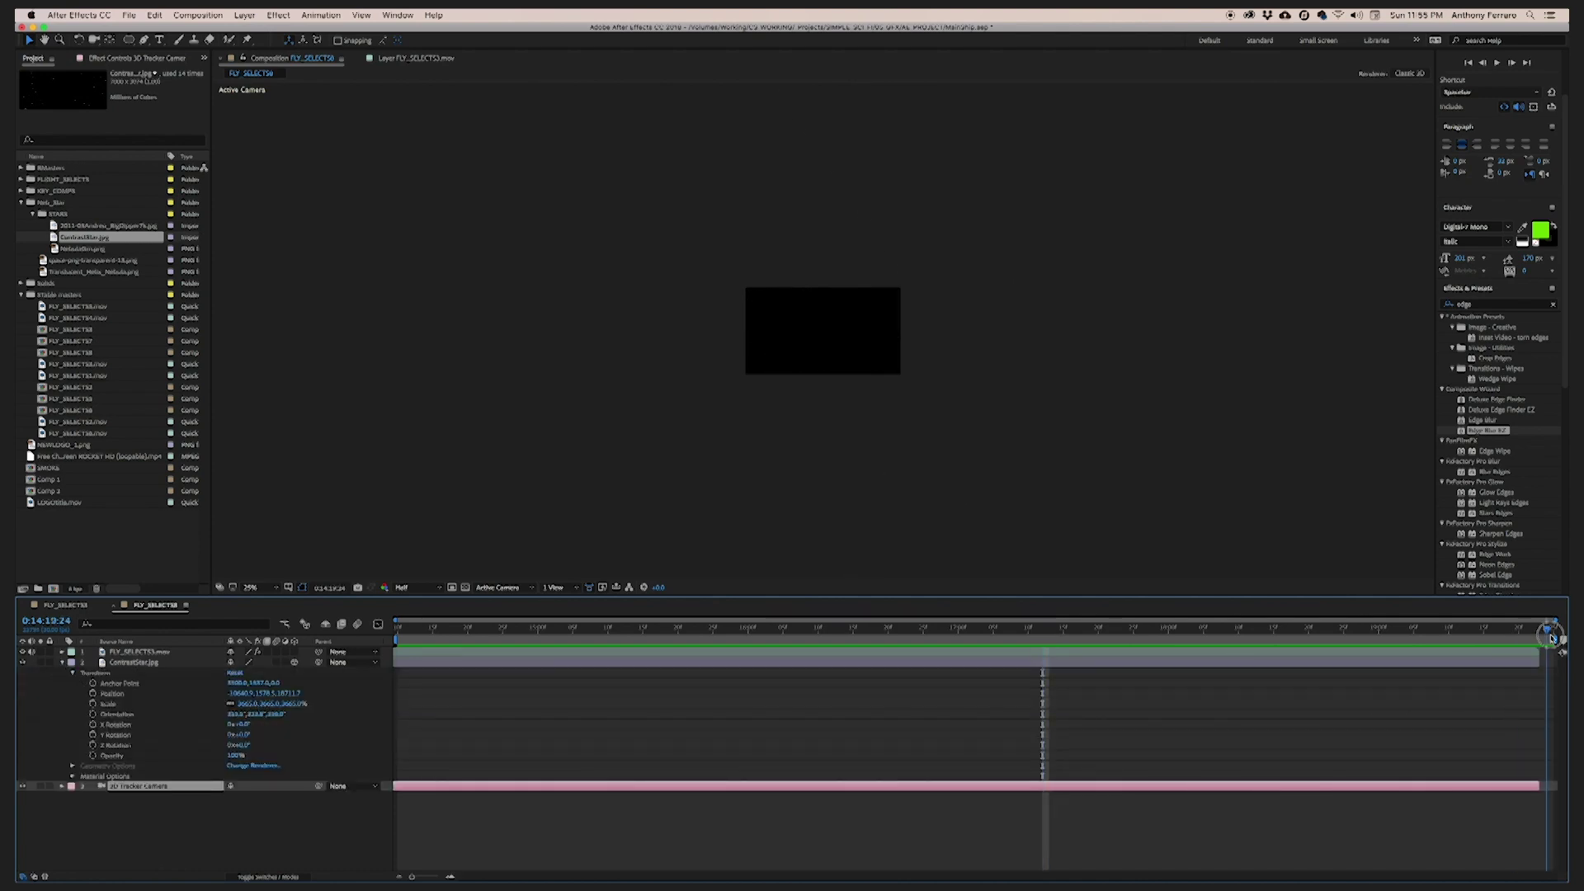
{"action": "left_click_drag", "start_coordinate": [1541, 649], "coordinate": [1518, 649]}
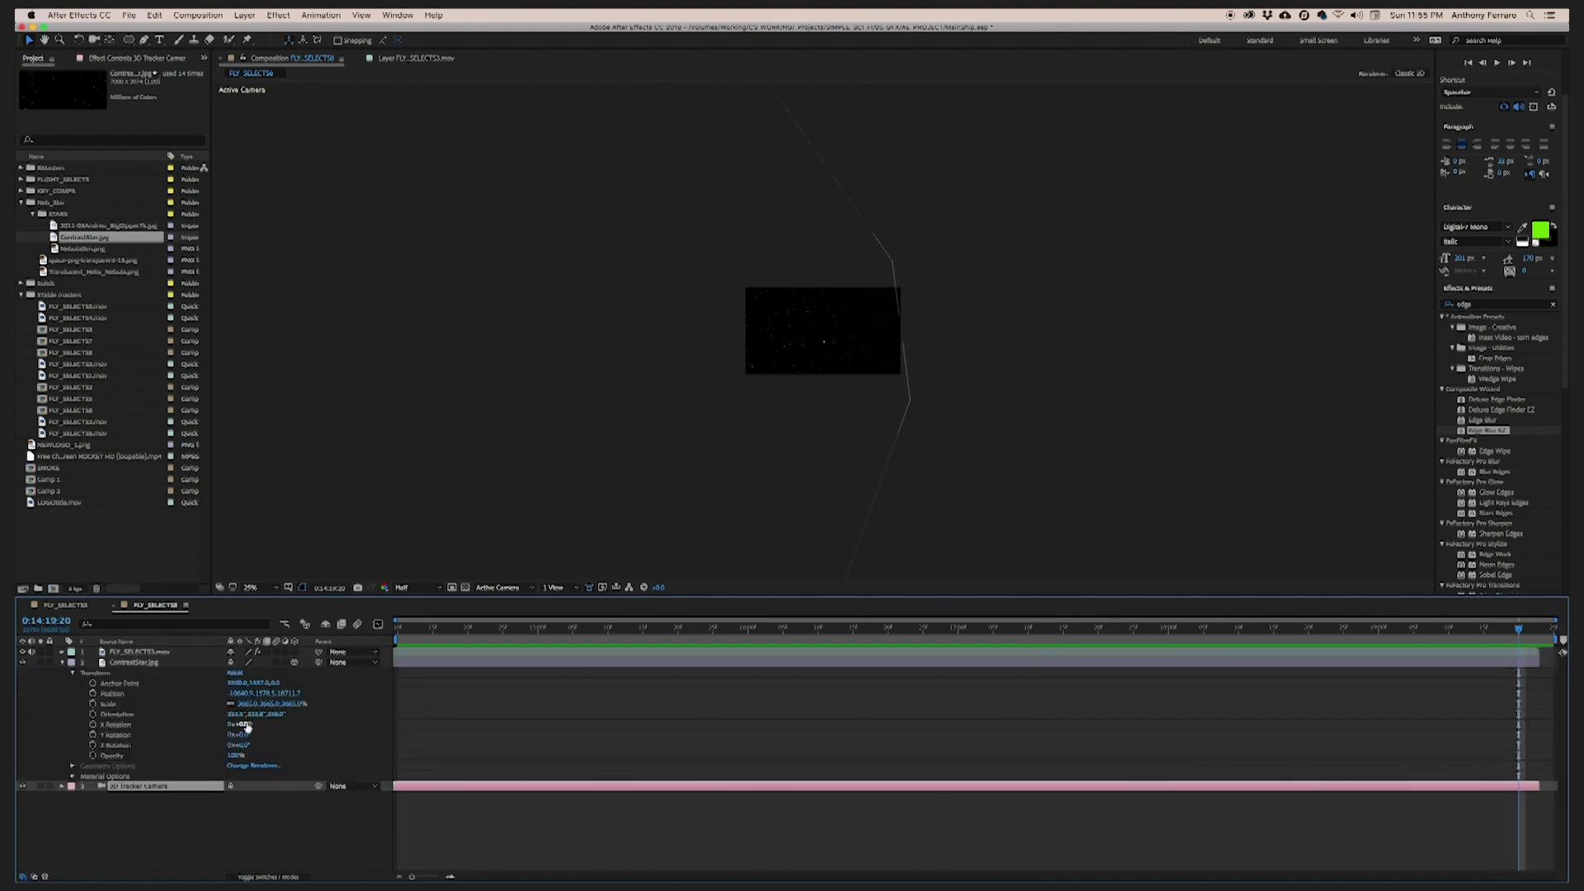
{"action": "left_click_drag", "start_coordinate": [253, 733], "coordinate": [18, 702]}
Reduce the ContrastStar.jpg layer's scale to about 1900% and preview the shot from the beginning
{"action": "left_click", "coordinate": [188, 708]}
{"action": "left_click_drag", "start_coordinate": [253, 706], "coordinate": [243, 704]}
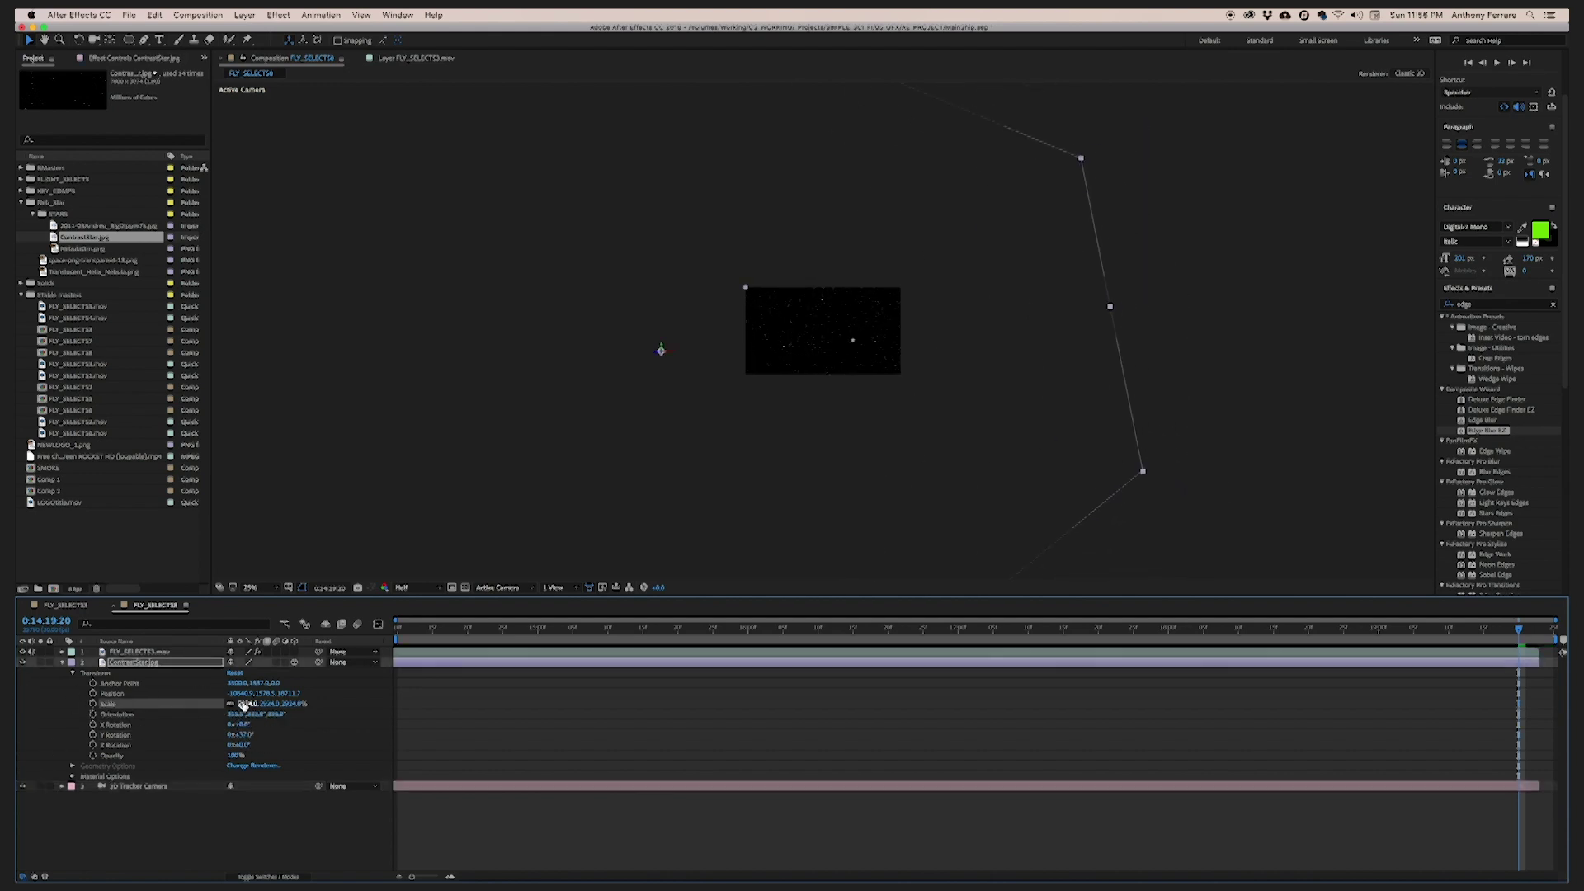
{"action": "type", "text": "2000"}
{"action": "left_click", "coordinate": [250, 850]}
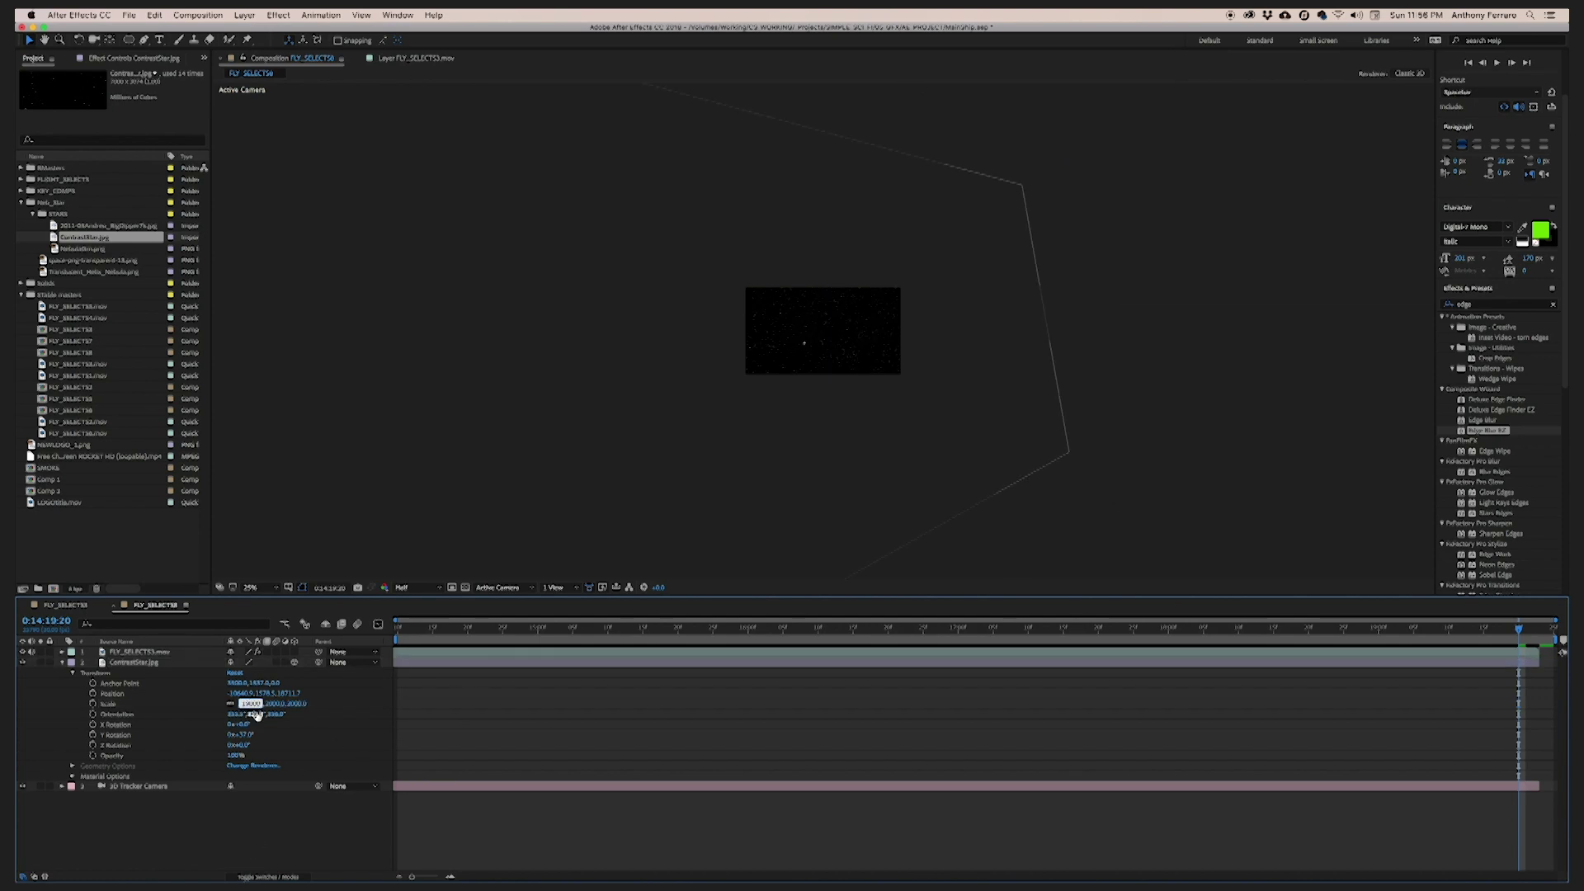
{"action": "left_click_drag", "start_coordinate": [251, 734], "coordinate": [254, 735]}
{"action": "left_click_drag", "start_coordinate": [415, 633], "coordinate": [292, 650]}
{"action": "scroll", "coordinate": [505, 508], "scroll_direction": "up", "scroll_amount": 2}
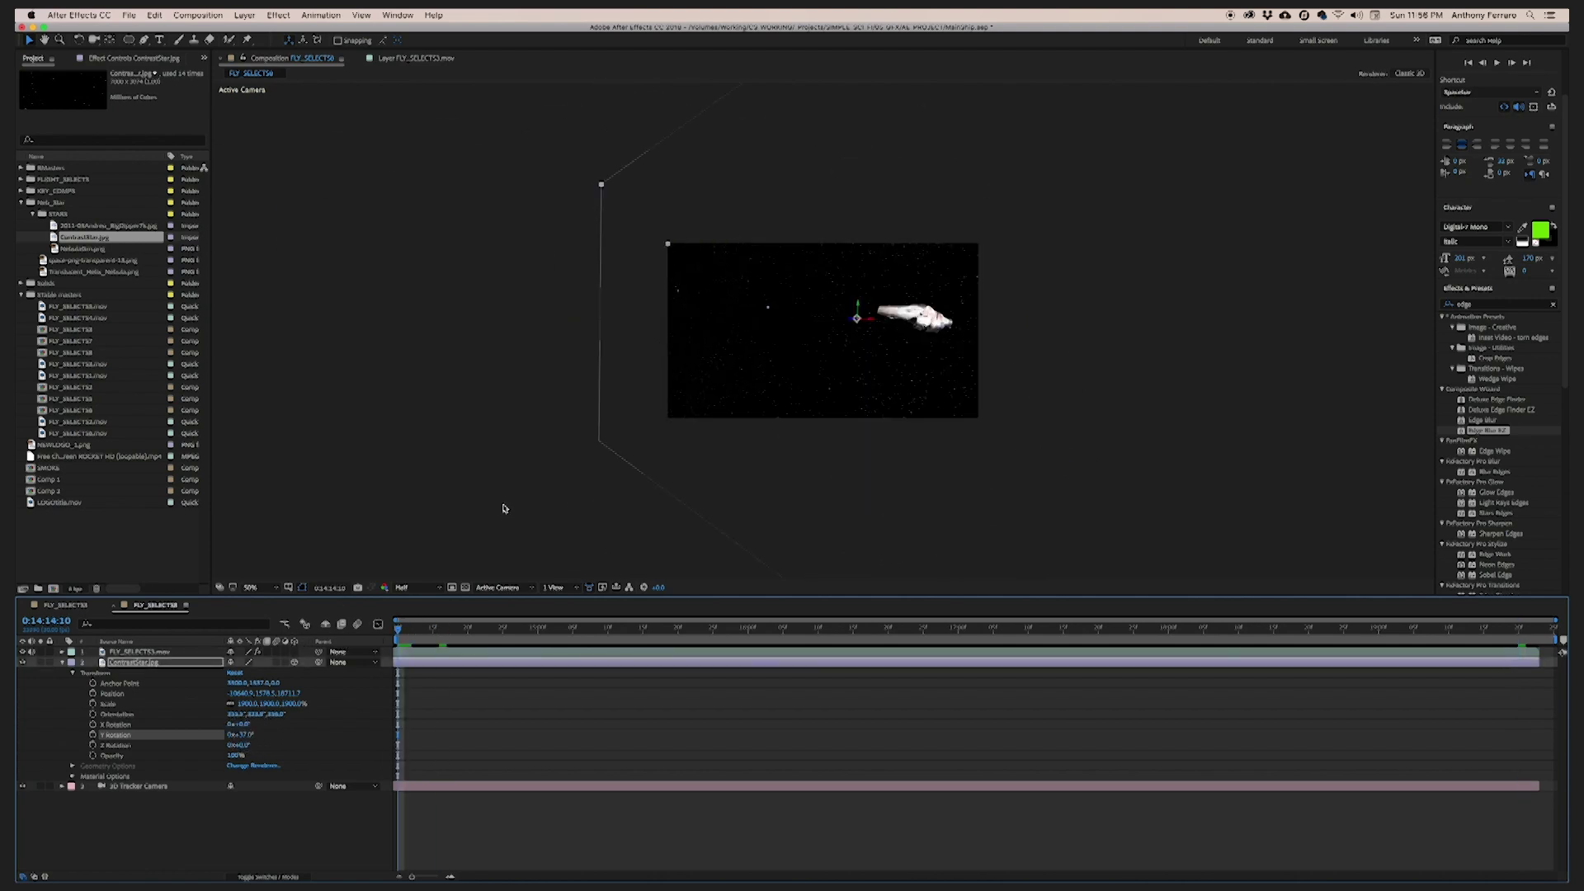
{"action": "key", "text": "space"}
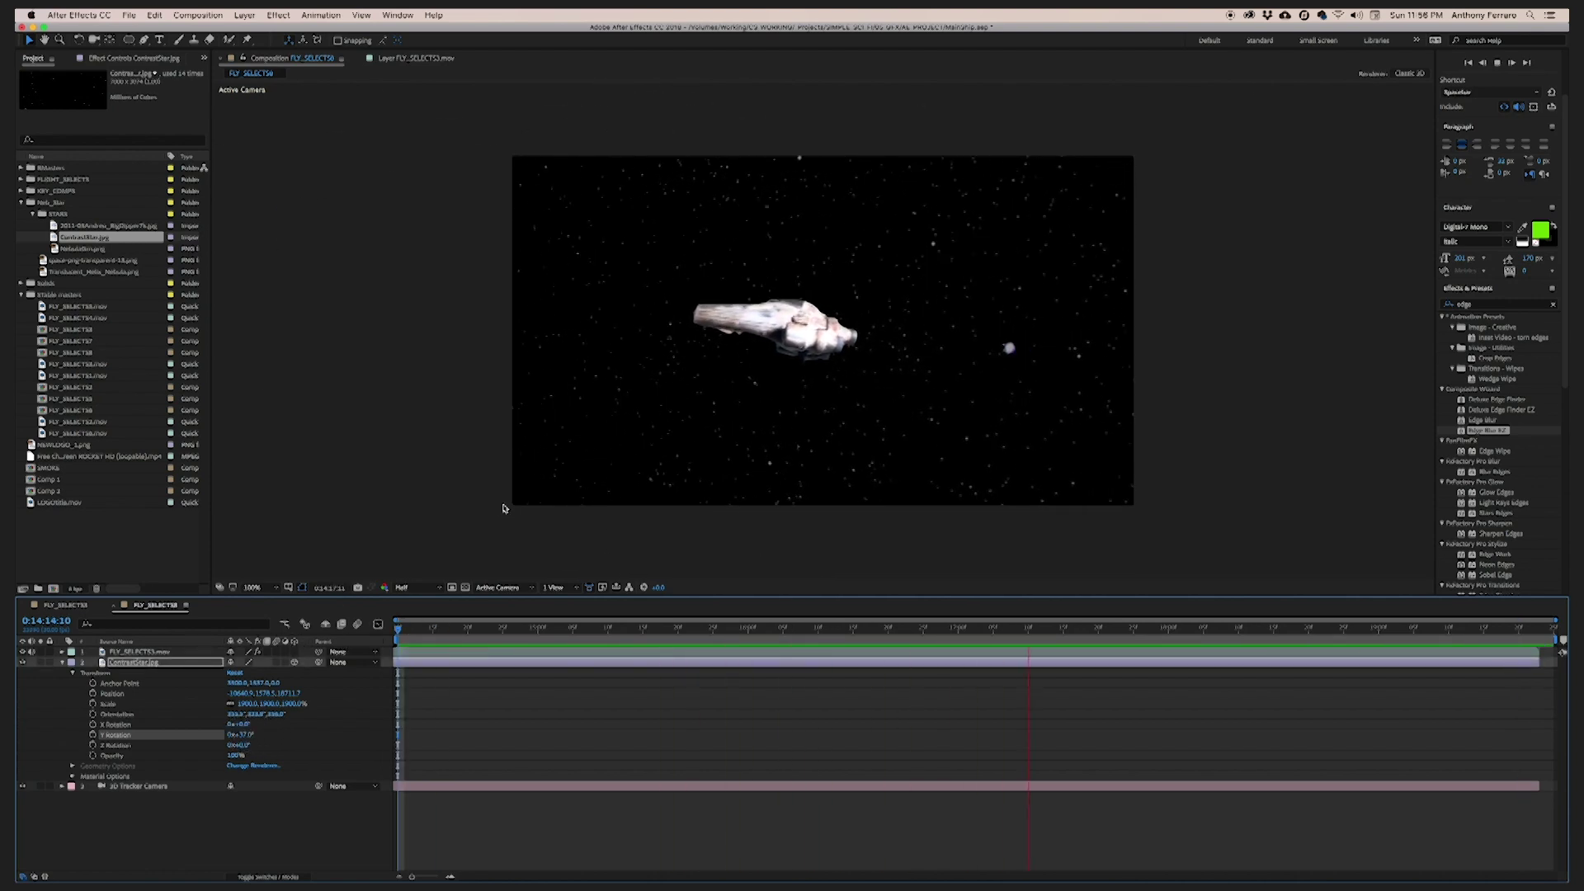
{"action": "key", "text": "space"}
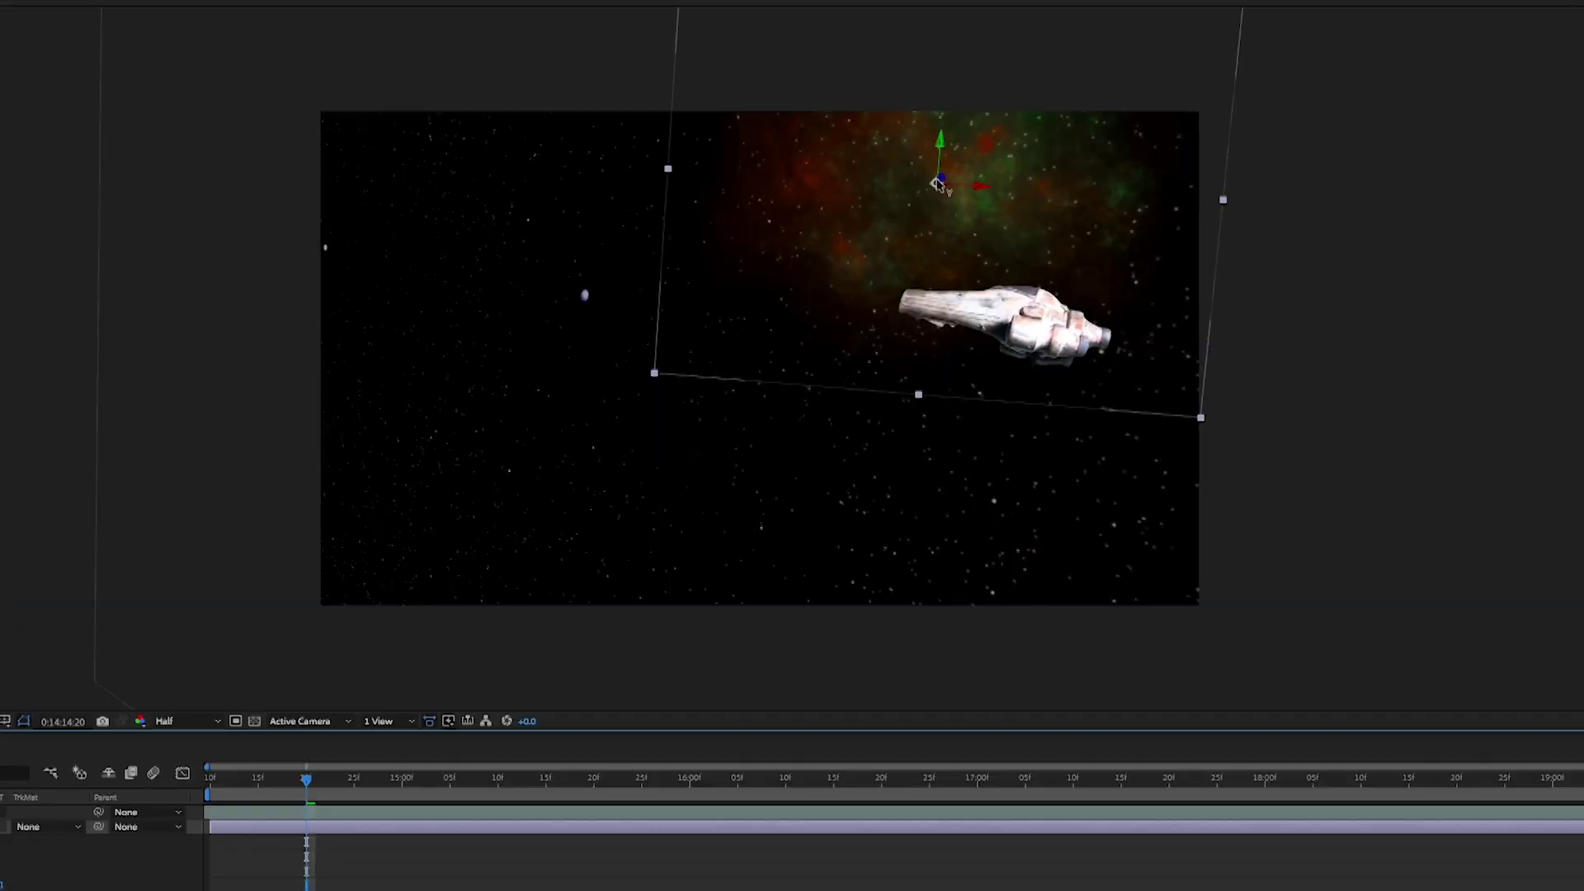
Adjust the nebula layer's 3D depth and position until it sits above the ship, and preview the shot
{"action": "left_click_drag", "start_coordinate": [945, 180], "coordinate": [1583, 273]}
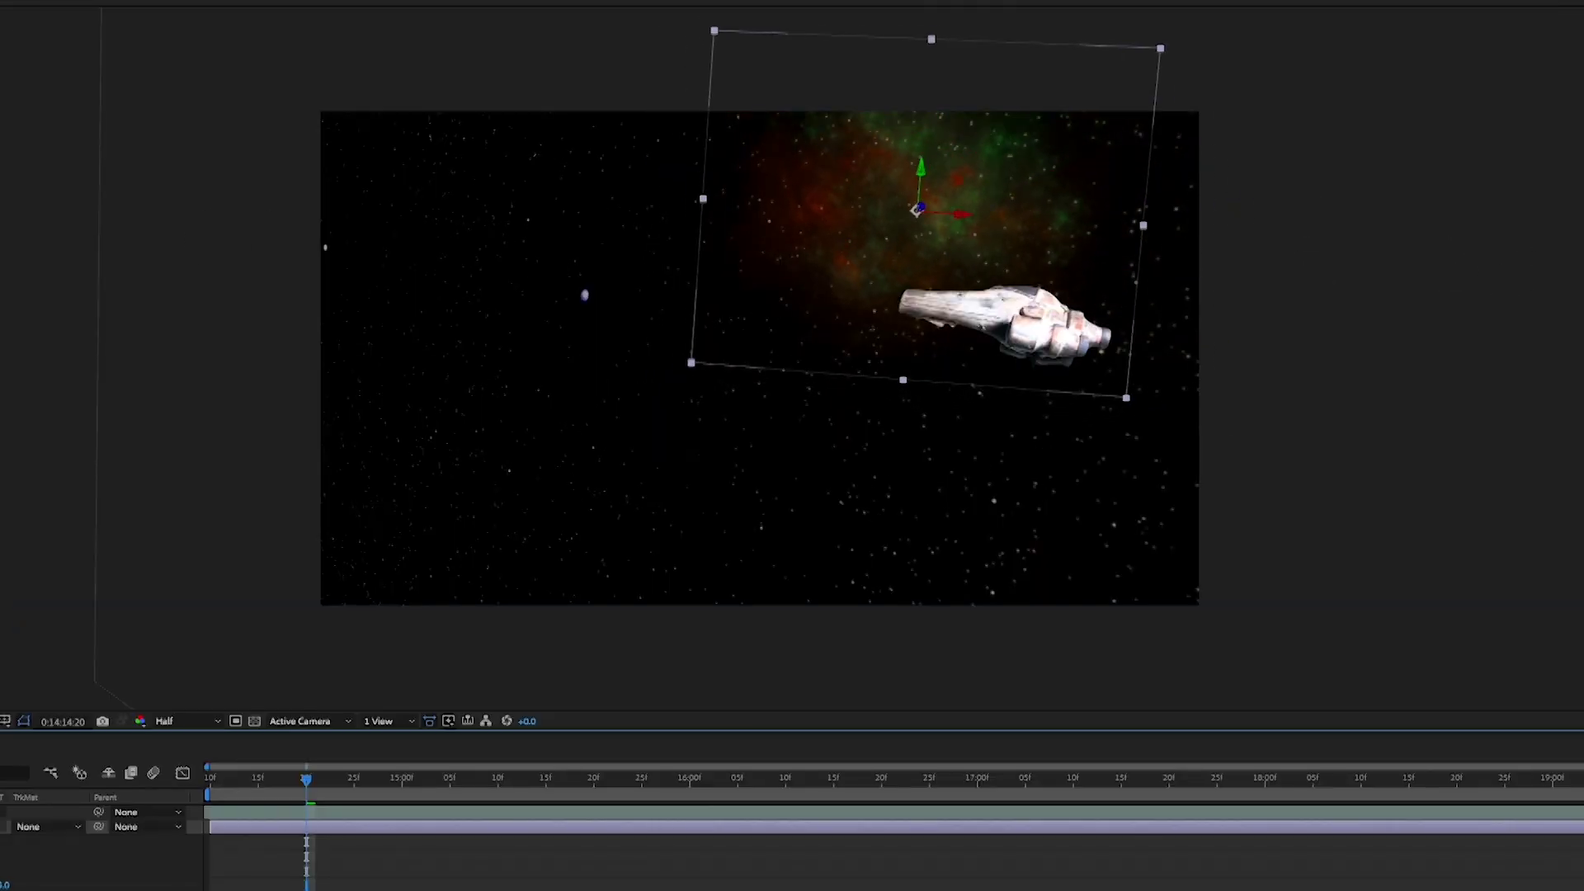
{"action": "left_click_drag", "start_coordinate": [932, 219], "coordinate": [348, 303]}
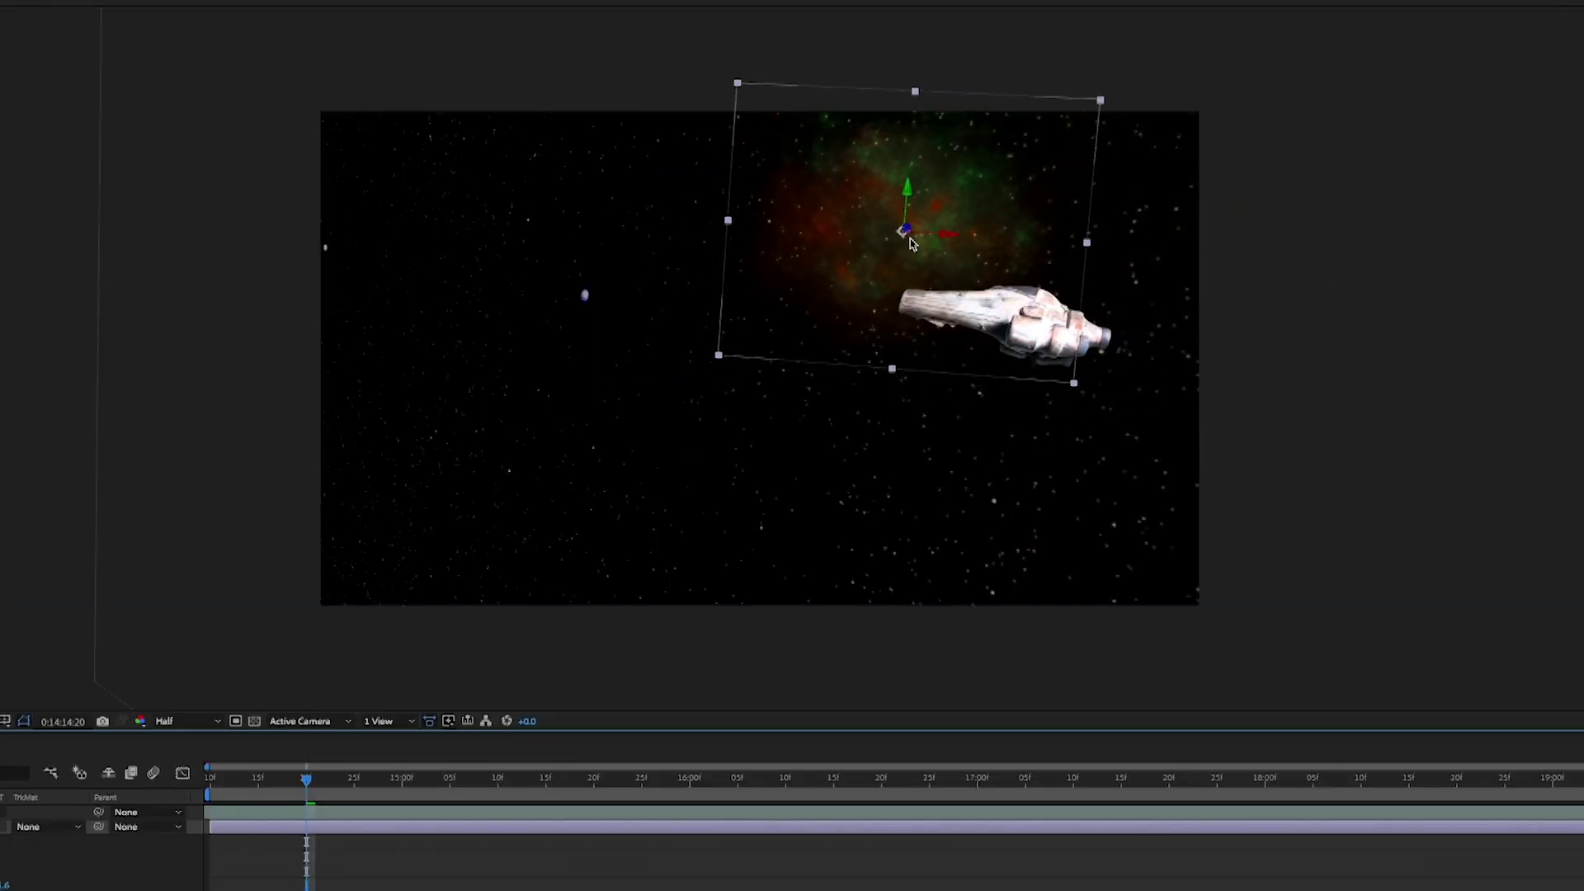
{"action": "left_click_drag", "start_coordinate": [906, 231], "coordinate": [532, 340]}
{"action": "left_click_drag", "start_coordinate": [895, 242], "coordinate": [0, 272]}
{"action": "left_click_drag", "start_coordinate": [889, 263], "coordinate": [739, 300]}
{"action": "left_click_drag", "start_coordinate": [881, 266], "coordinate": [0, 276]}
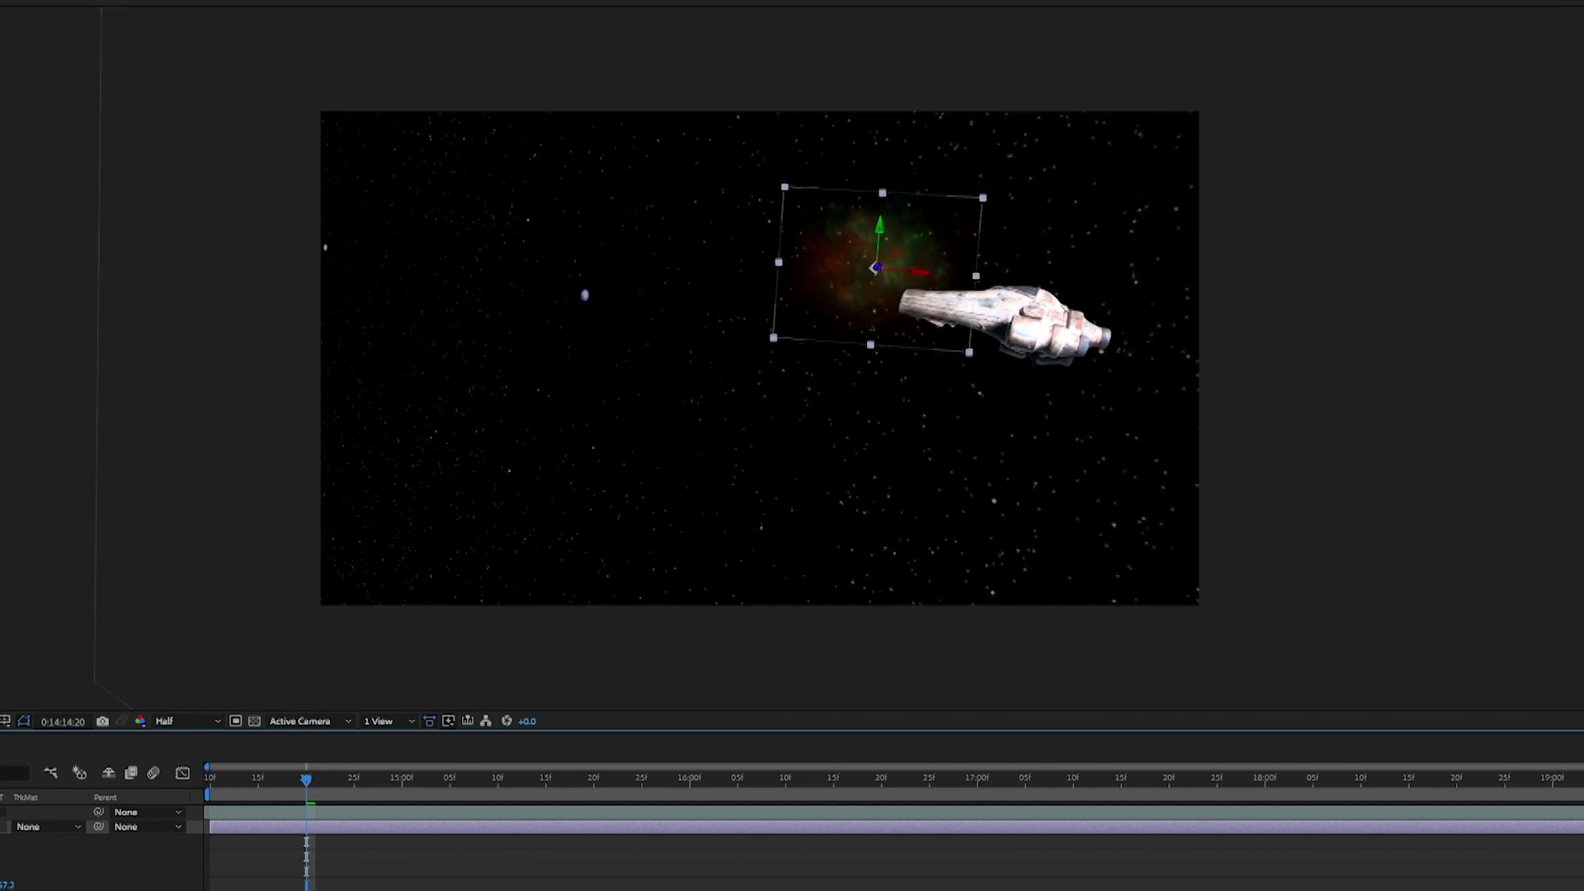
{"action": "left_click_drag", "start_coordinate": [8, 882], "coordinate": [189, 873]}
{"action": "left_click_drag", "start_coordinate": [800, 265], "coordinate": [929, 191]}
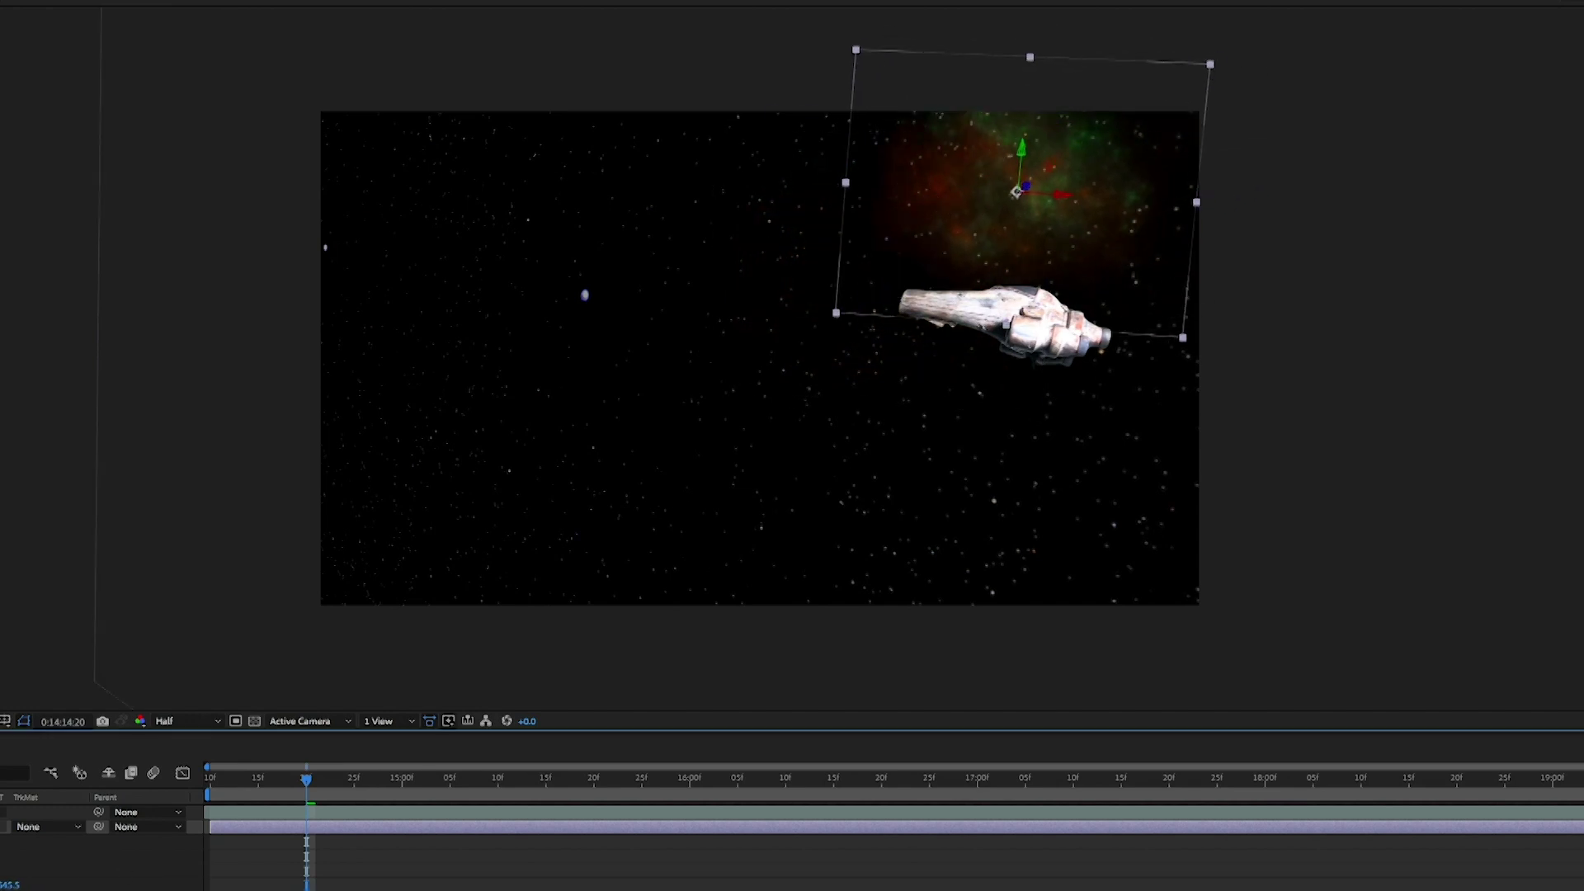
{"action": "left_click_drag", "start_coordinate": [8, 884], "coordinate": [41, 889]}
{"action": "key", "text": "space"}
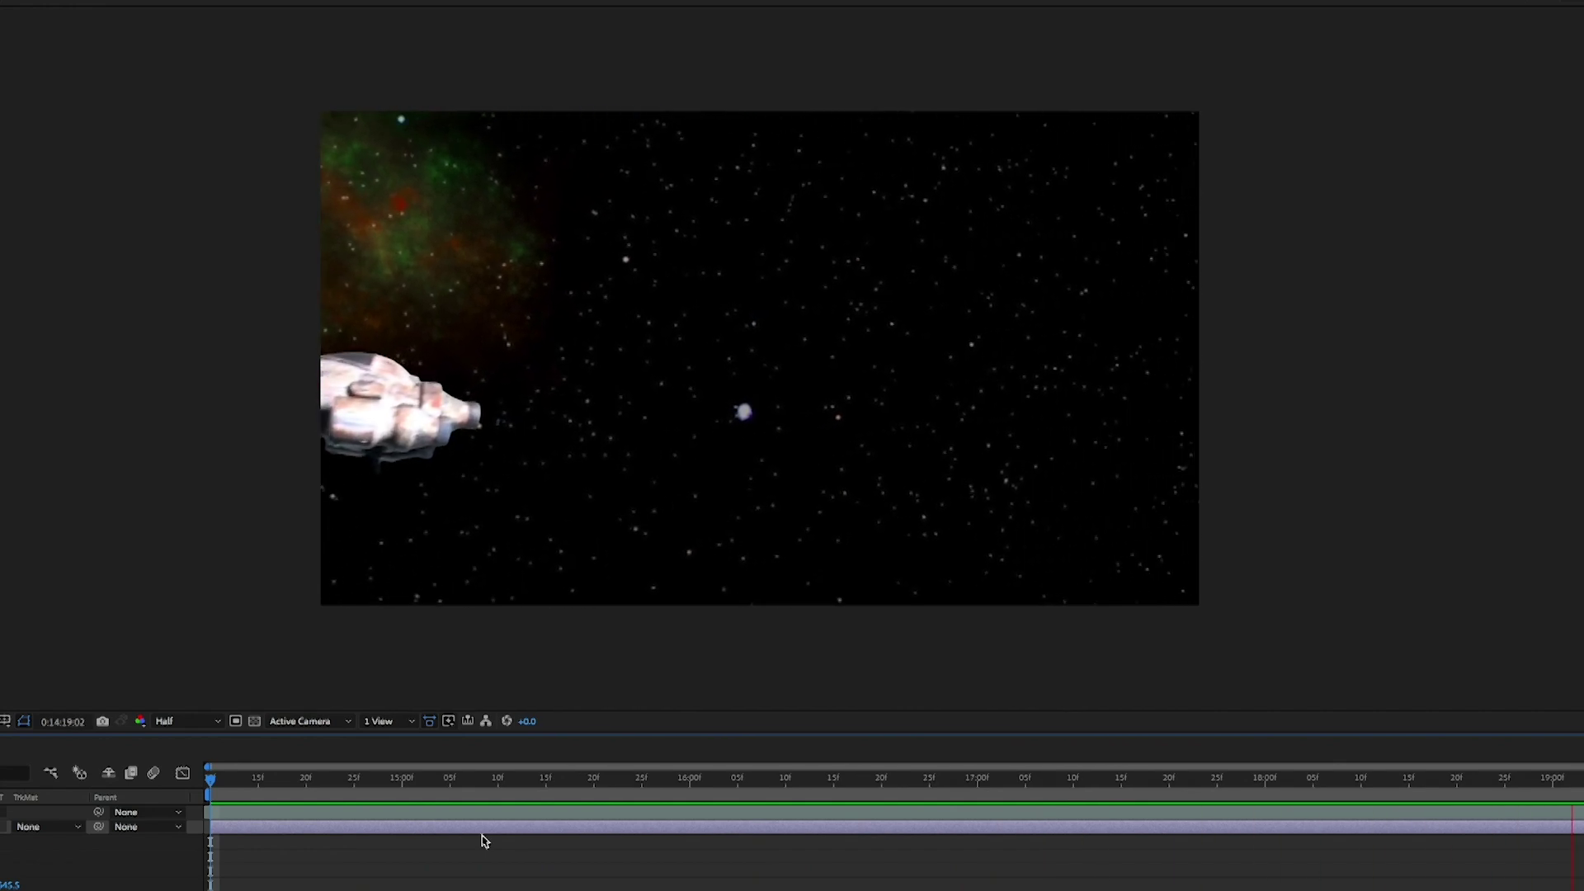
{"action": "key", "text": "space"}
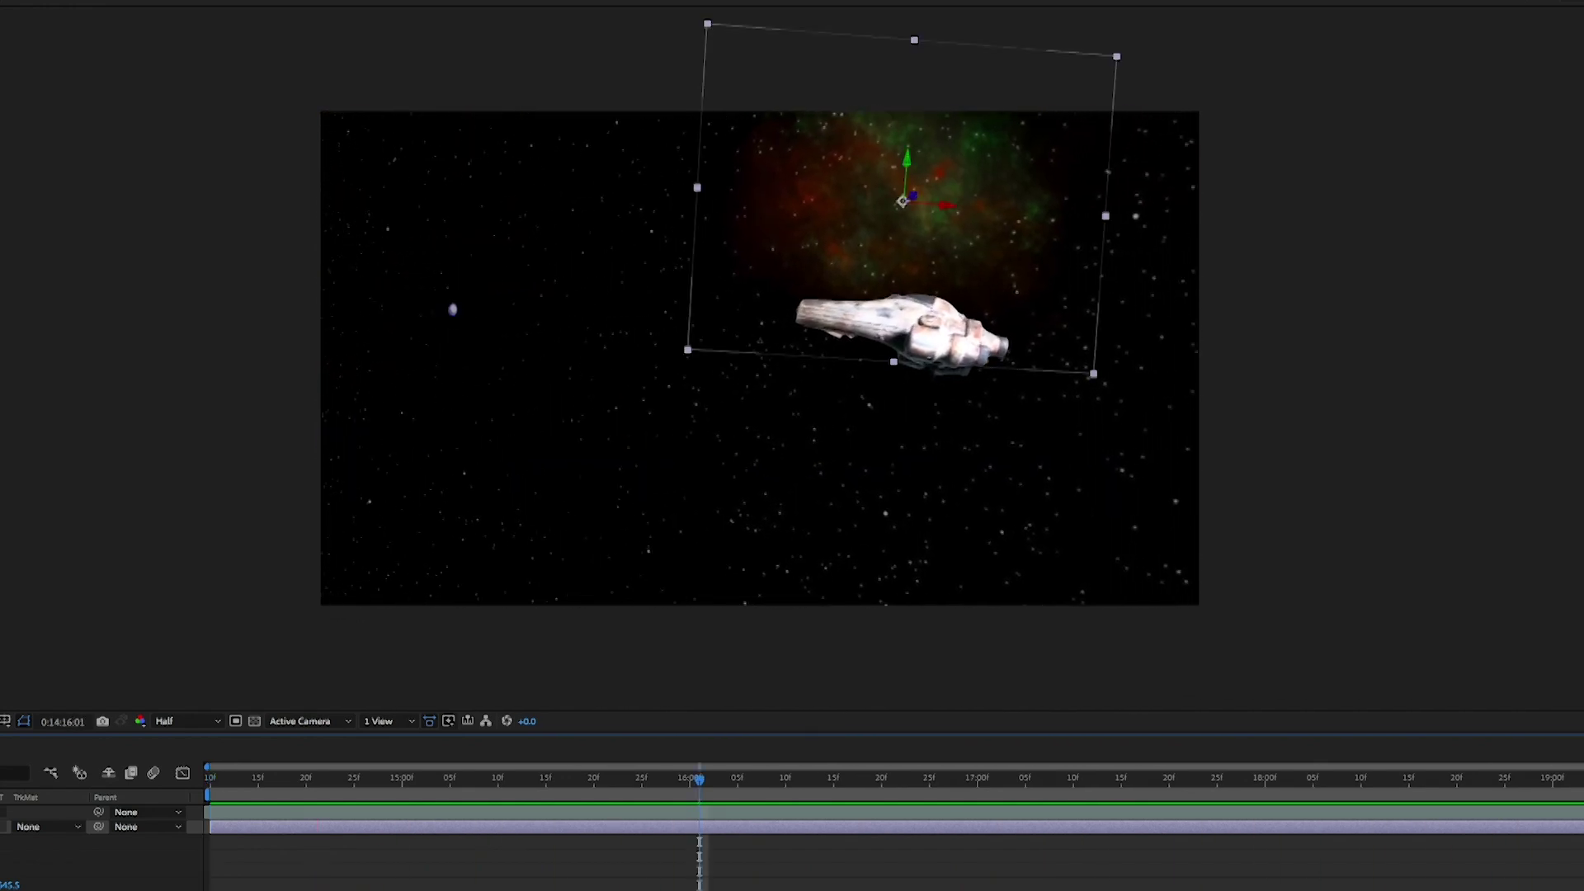
Create a 2048 x 1152 px black solid, place it at the top of the layer stack and apply Lens Flare
{"action": "left_click", "coordinate": [0, 0]}
{"action": "mouse_move", "coordinate": [16, 0]}
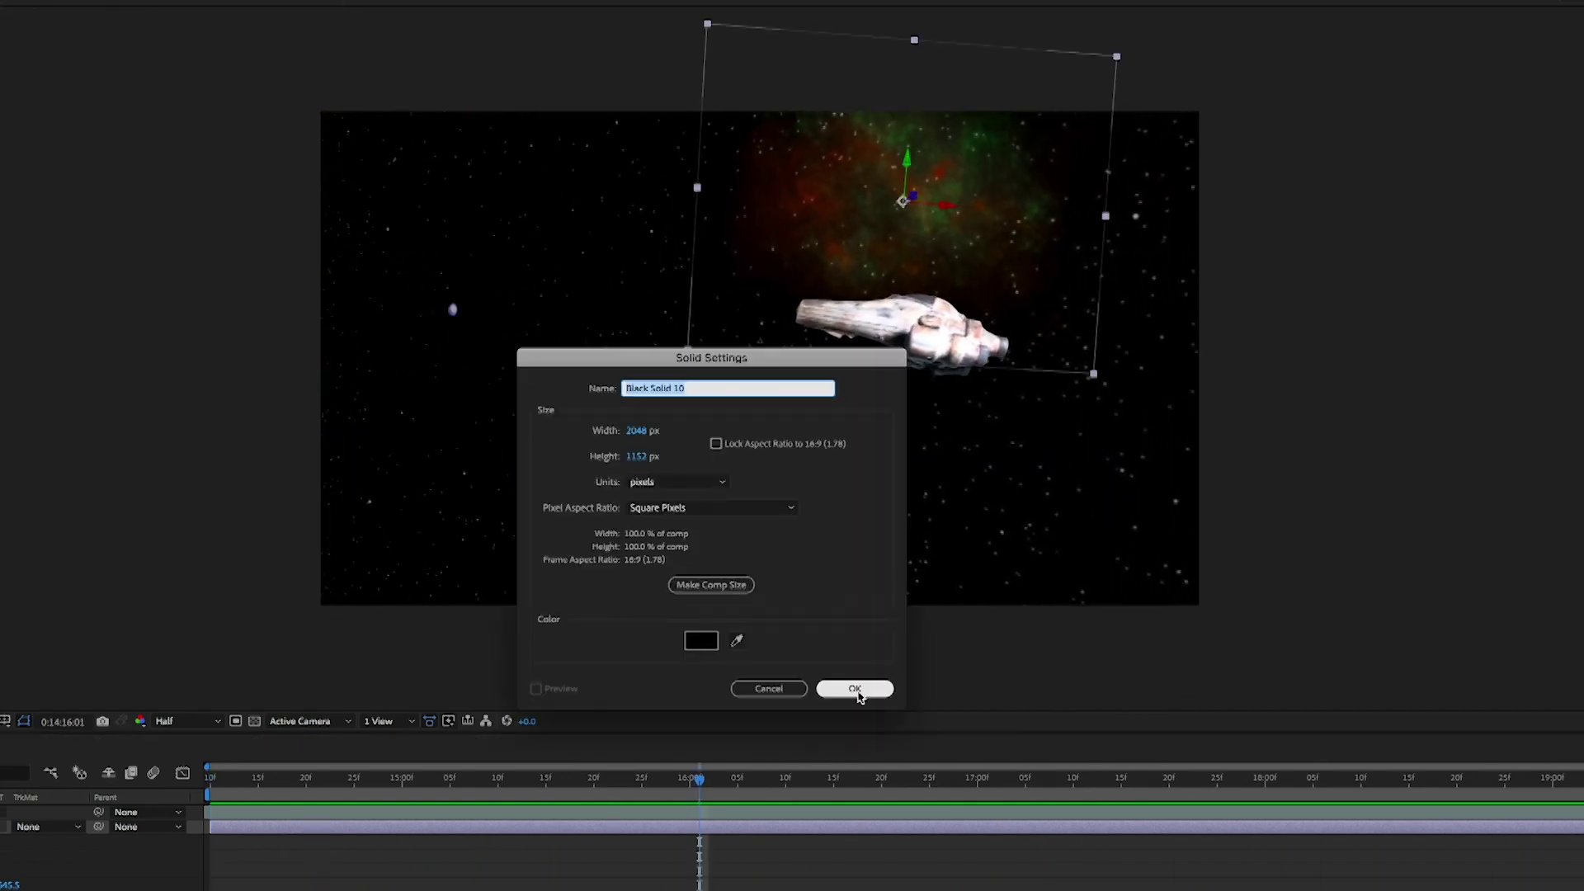
{"action": "left_click", "coordinate": [857, 693]}
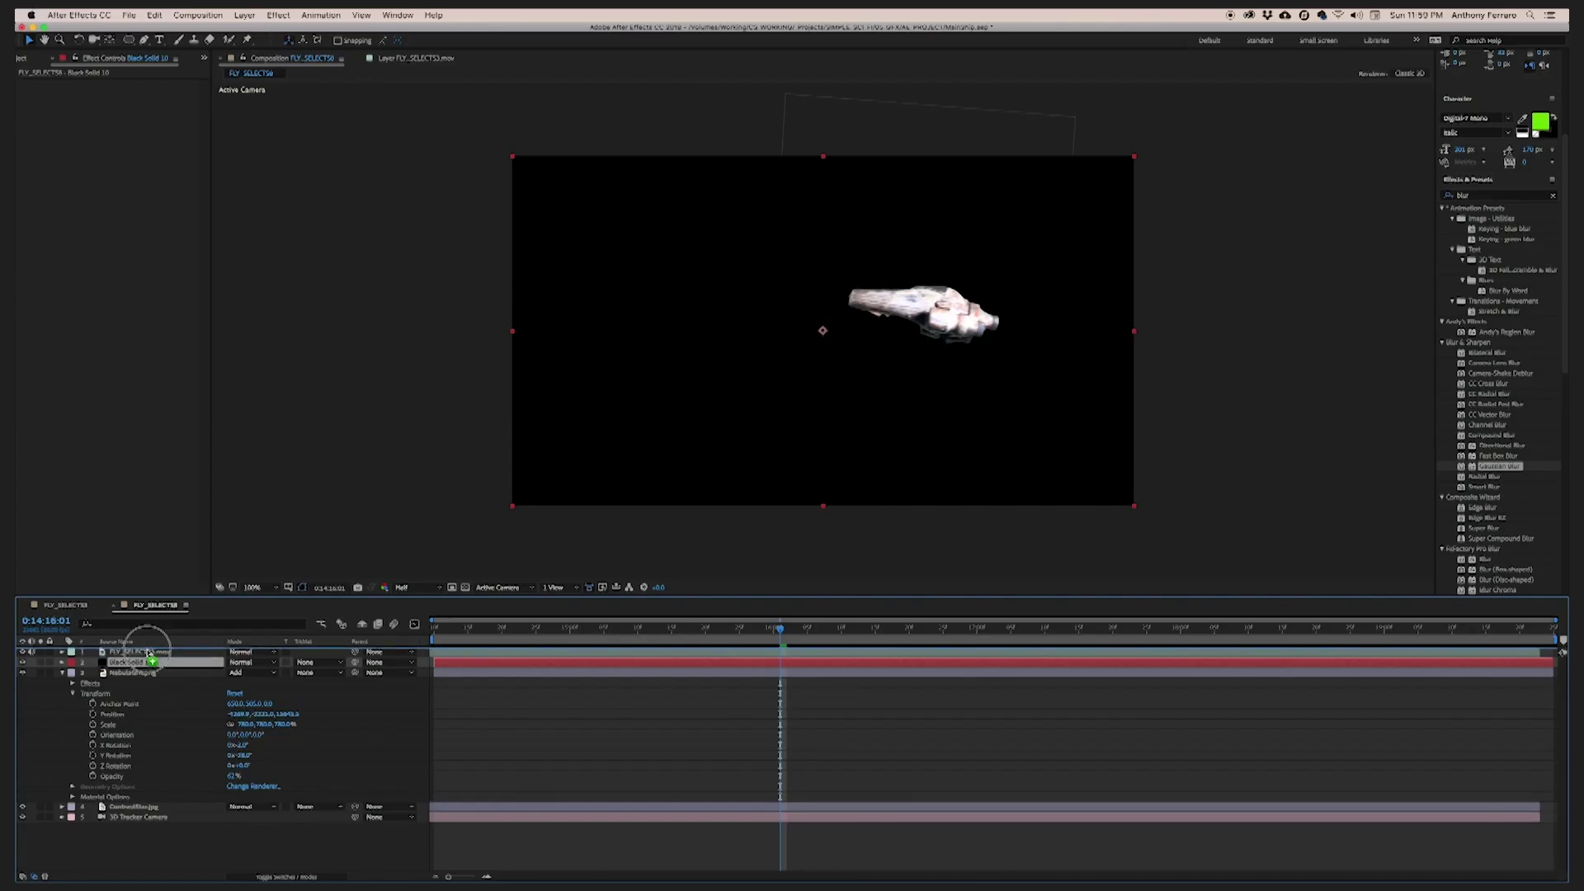
{"action": "left_click_drag", "start_coordinate": [148, 652], "coordinate": [150, 650]}
{"action": "double_click", "coordinate": [1495, 196]}
{"action": "type", "text": "flare"}
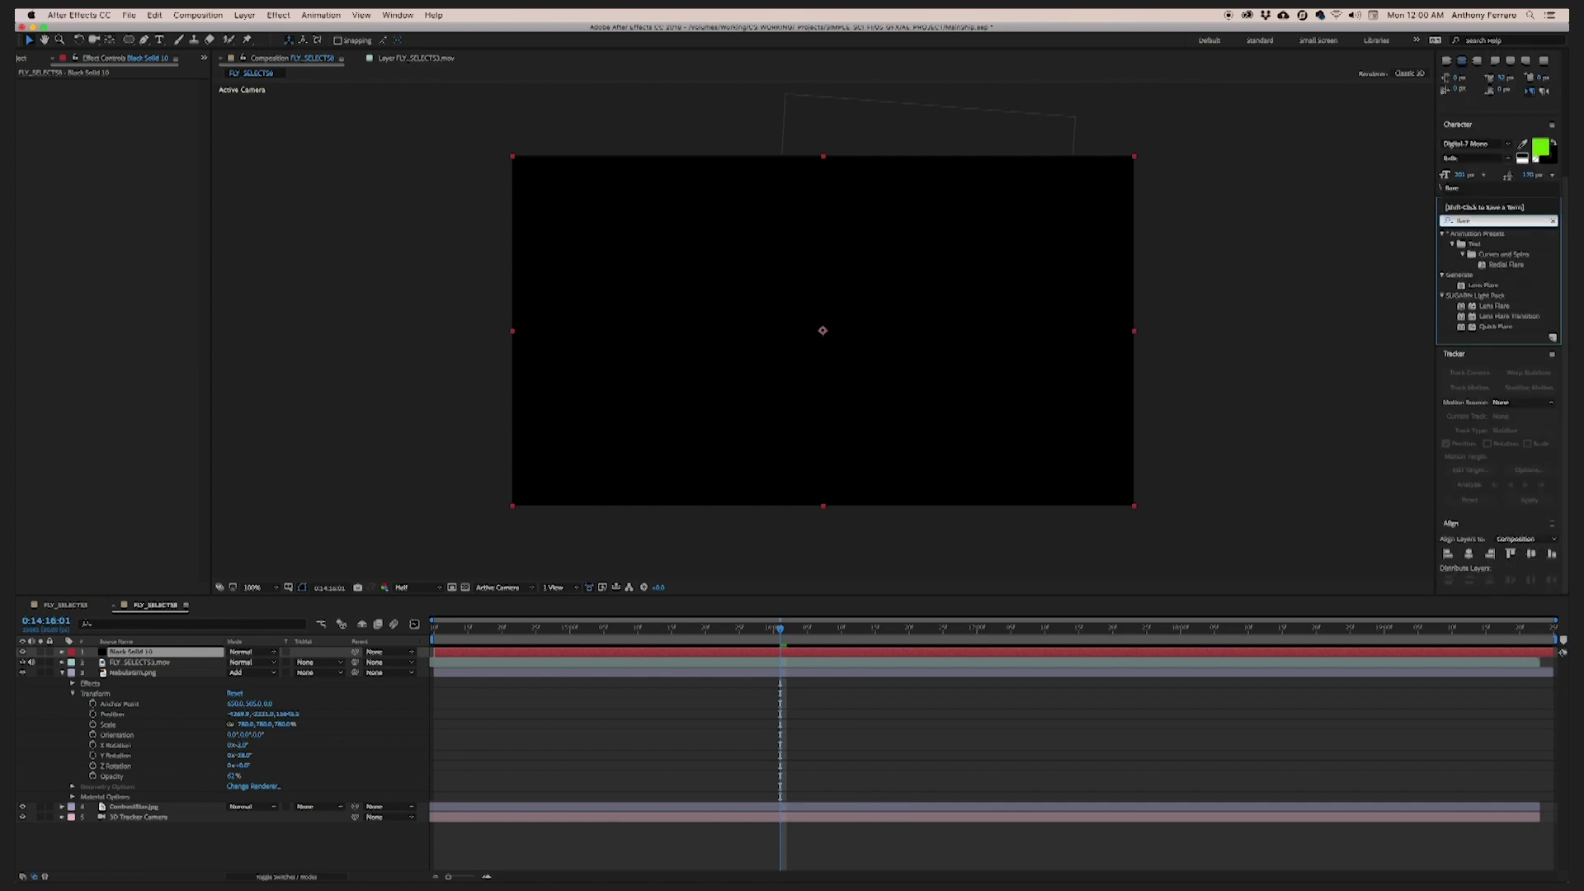
{"action": "left_click_drag", "start_coordinate": [1493, 286], "coordinate": [1050, 319]}
Reposition the Lens Flare's centre in the frame and try different lens types
{"action": "left_click_drag", "start_coordinate": [755, 296], "coordinate": [1078, 178]}
{"action": "left_click", "coordinate": [149, 116]}
{"action": "left_click", "coordinate": [166, 139]}
{"action": "left_click", "coordinate": [167, 117]}
{"action": "left_click", "coordinate": [167, 128]}
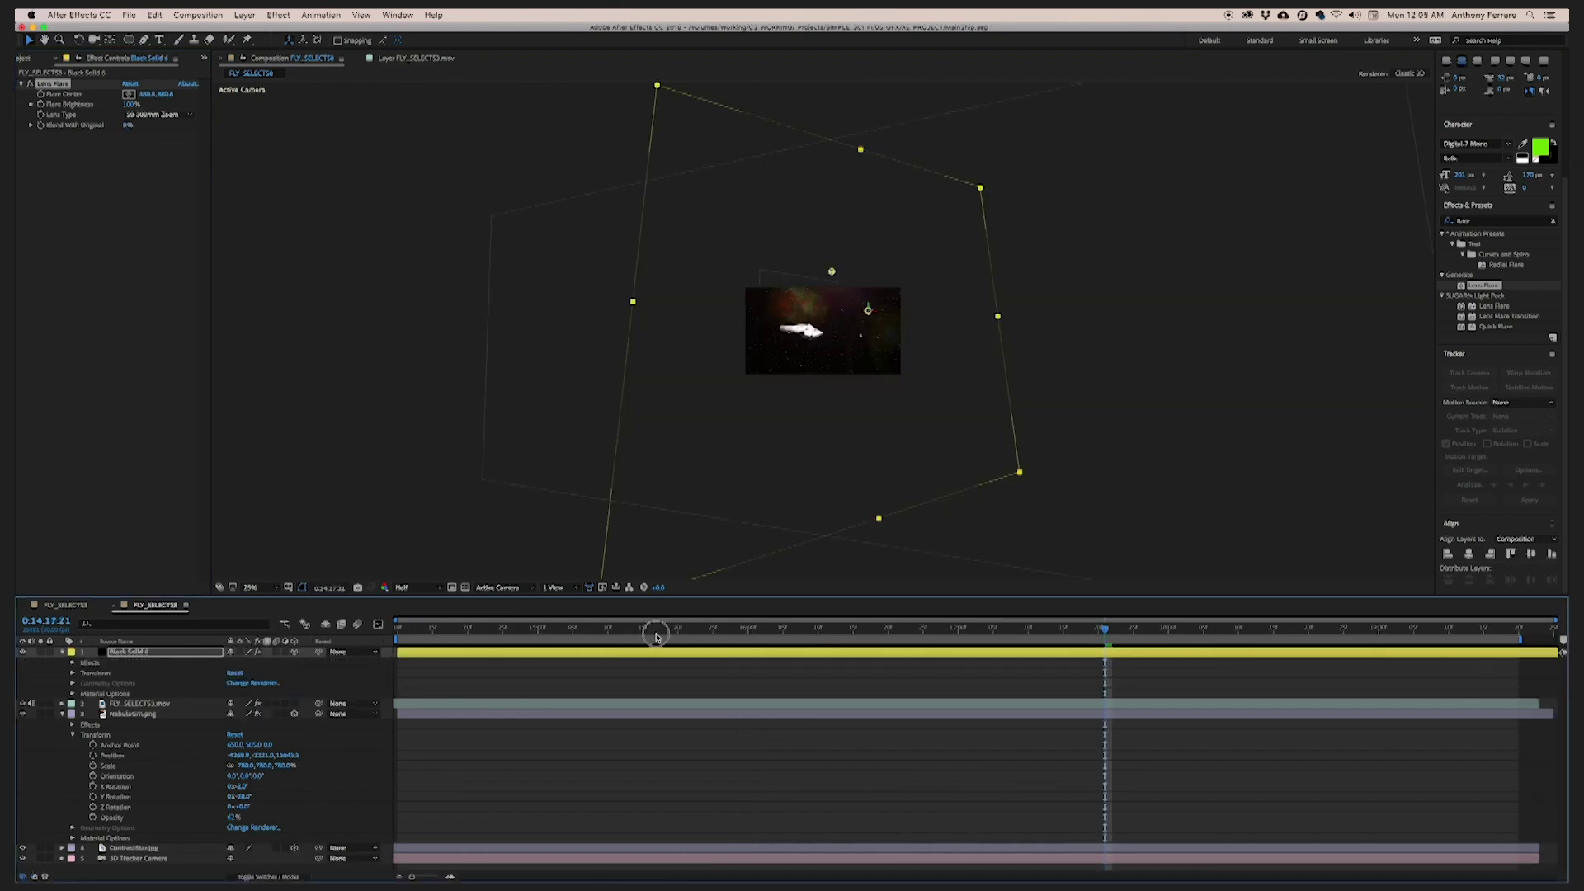
Move the flare centre of Black Solid 6 into the upper-left part of the starfield and return to the start
{"action": "left_click_drag", "start_coordinate": [654, 636], "coordinate": [902, 642]}
{"action": "left_click_drag", "start_coordinate": [803, 299], "coordinate": [768, 298]}
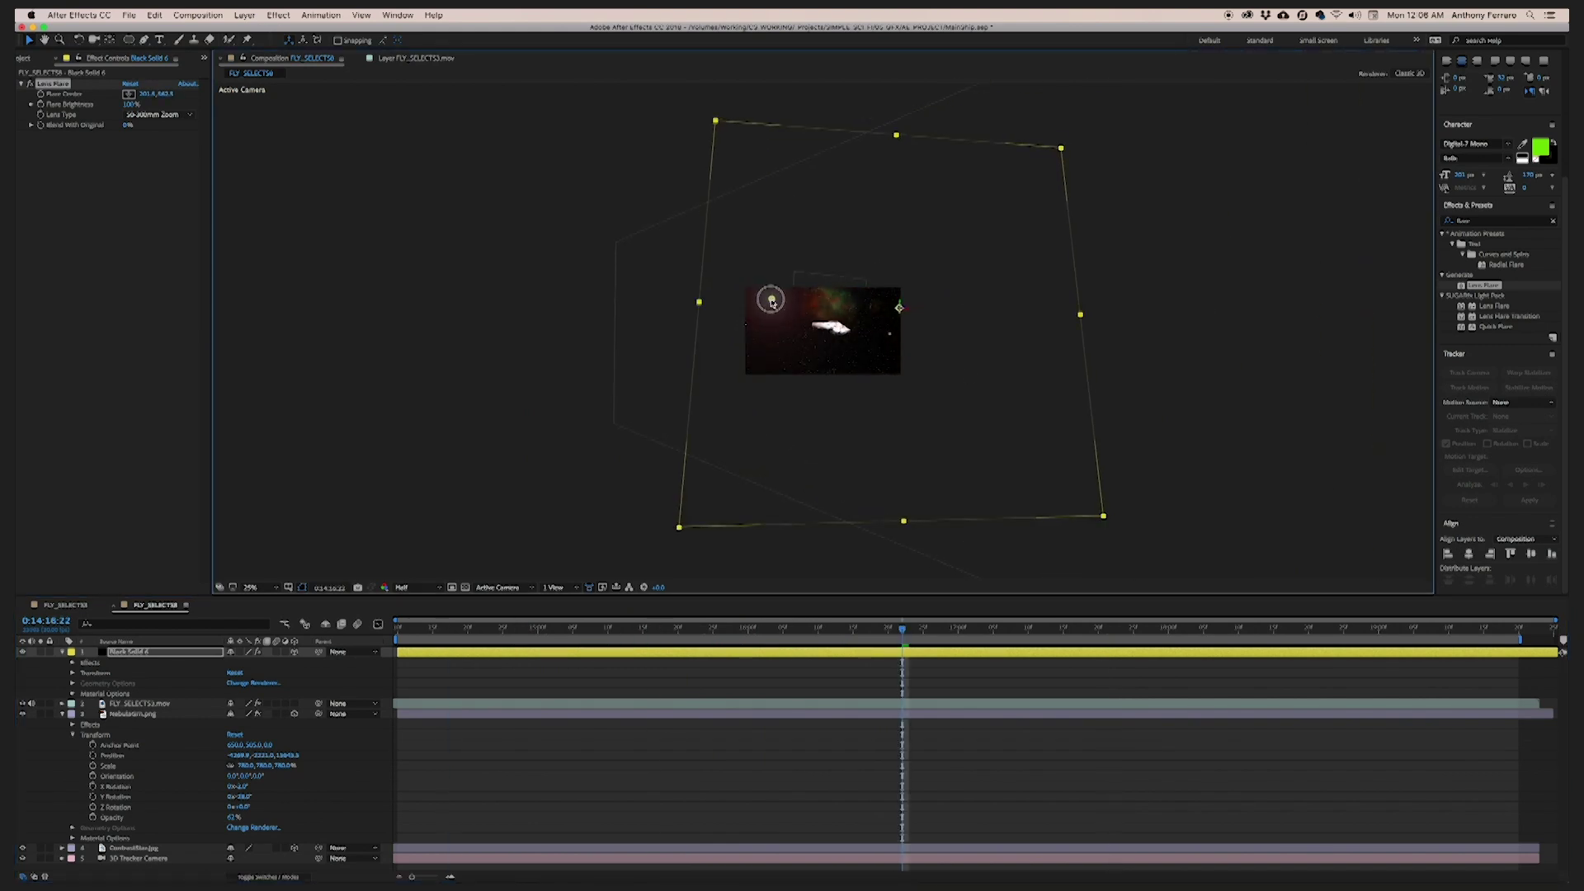
{"action": "key", "text": "slash"}
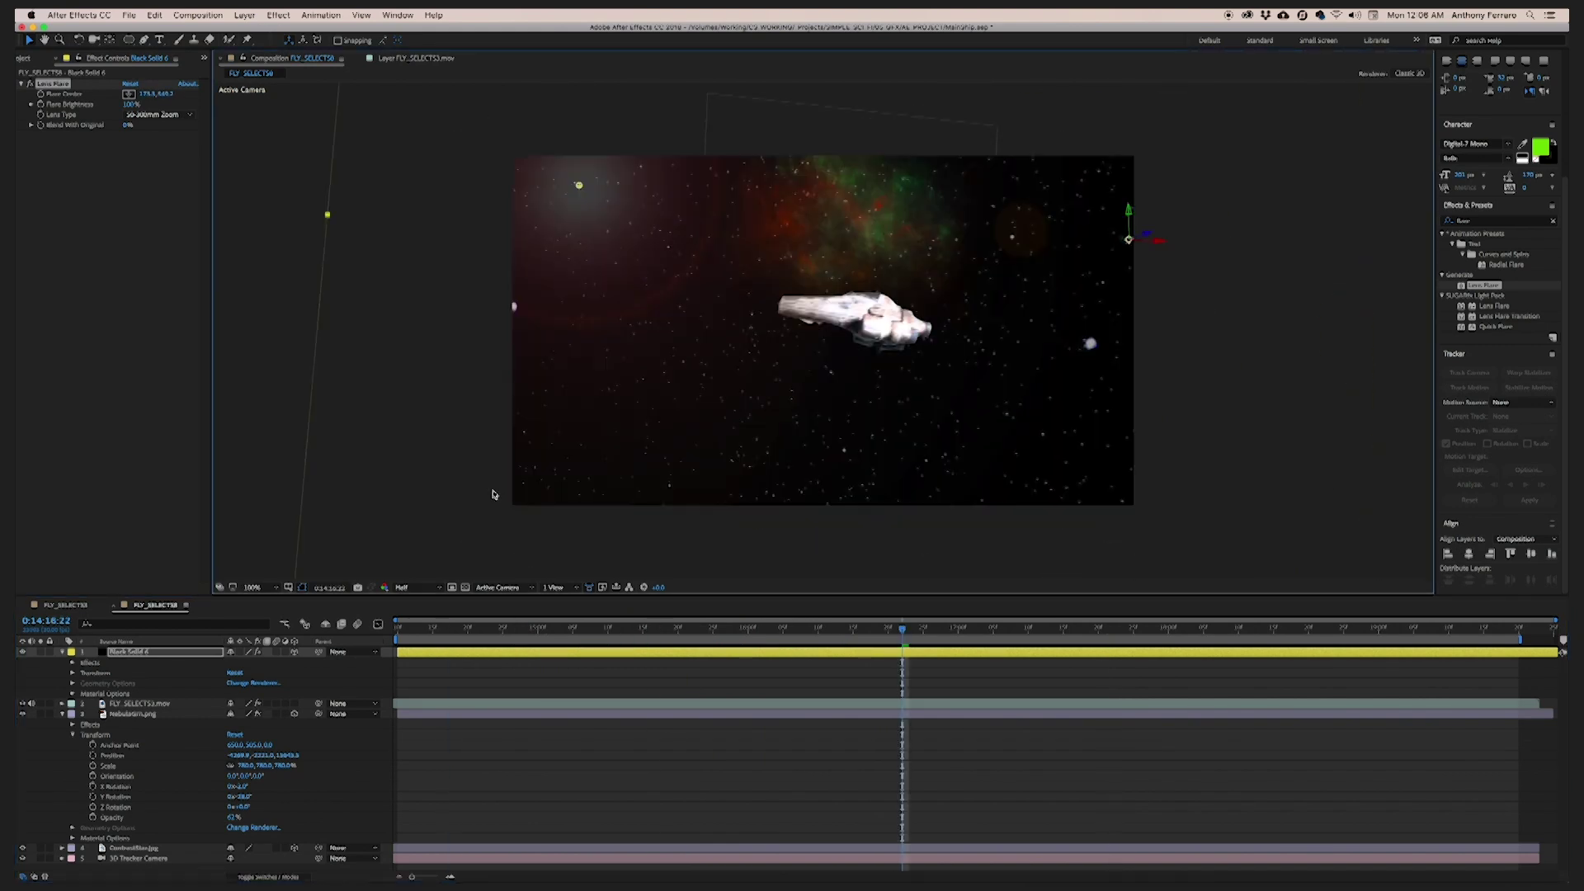
{"action": "key", "text": "Home"}
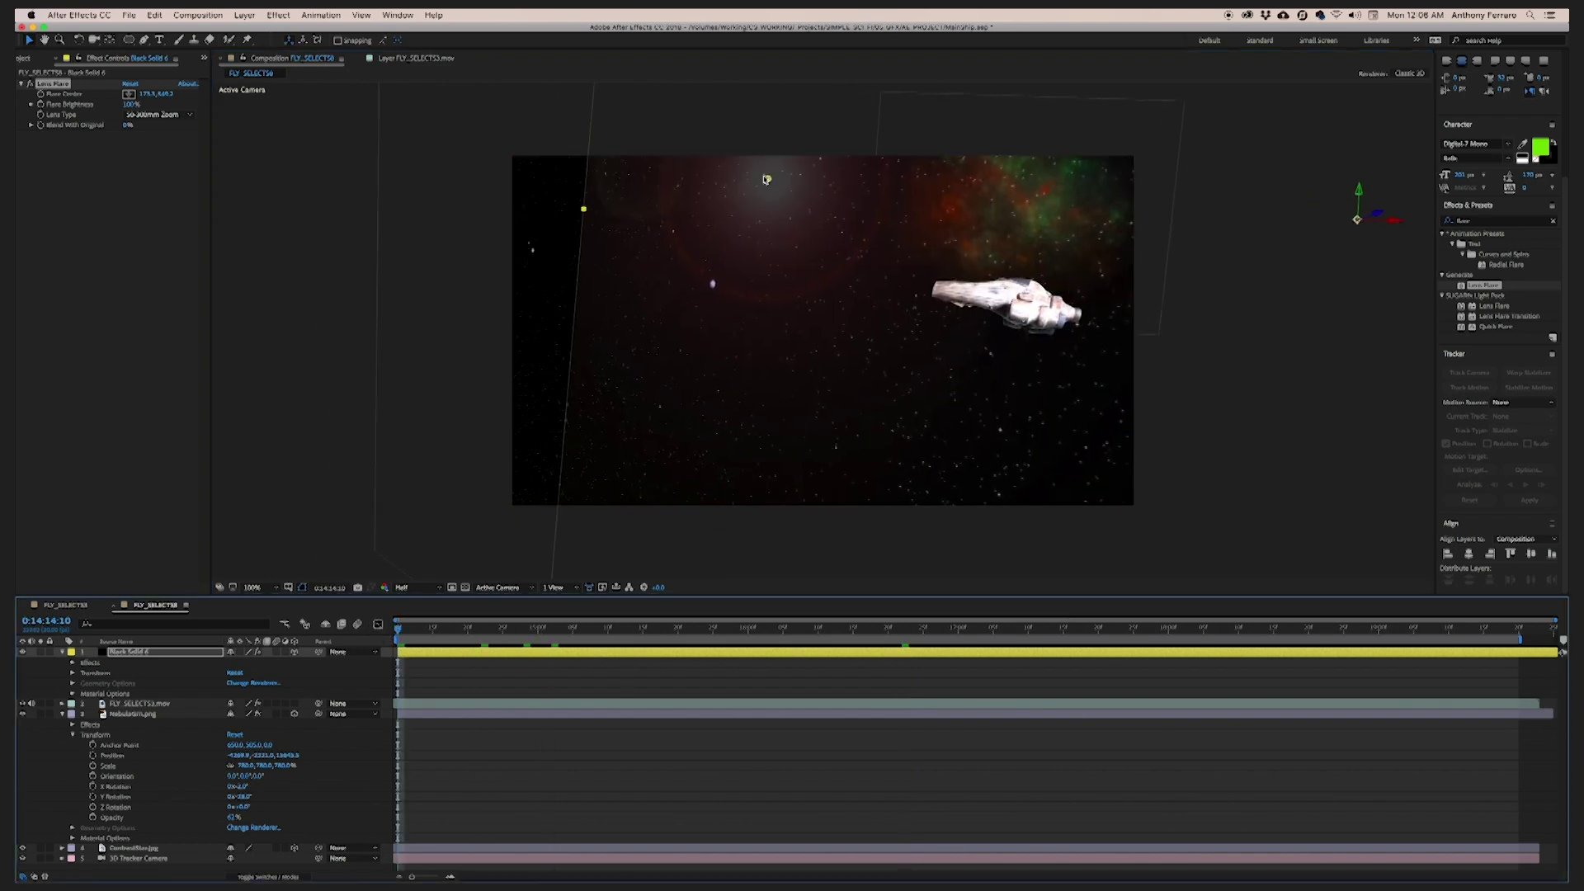
Expand Black Solid 6's transform properties, undo a trial change, adjust its orientation and scrub to the shot's end
{"action": "left_click", "coordinate": [73, 664]}
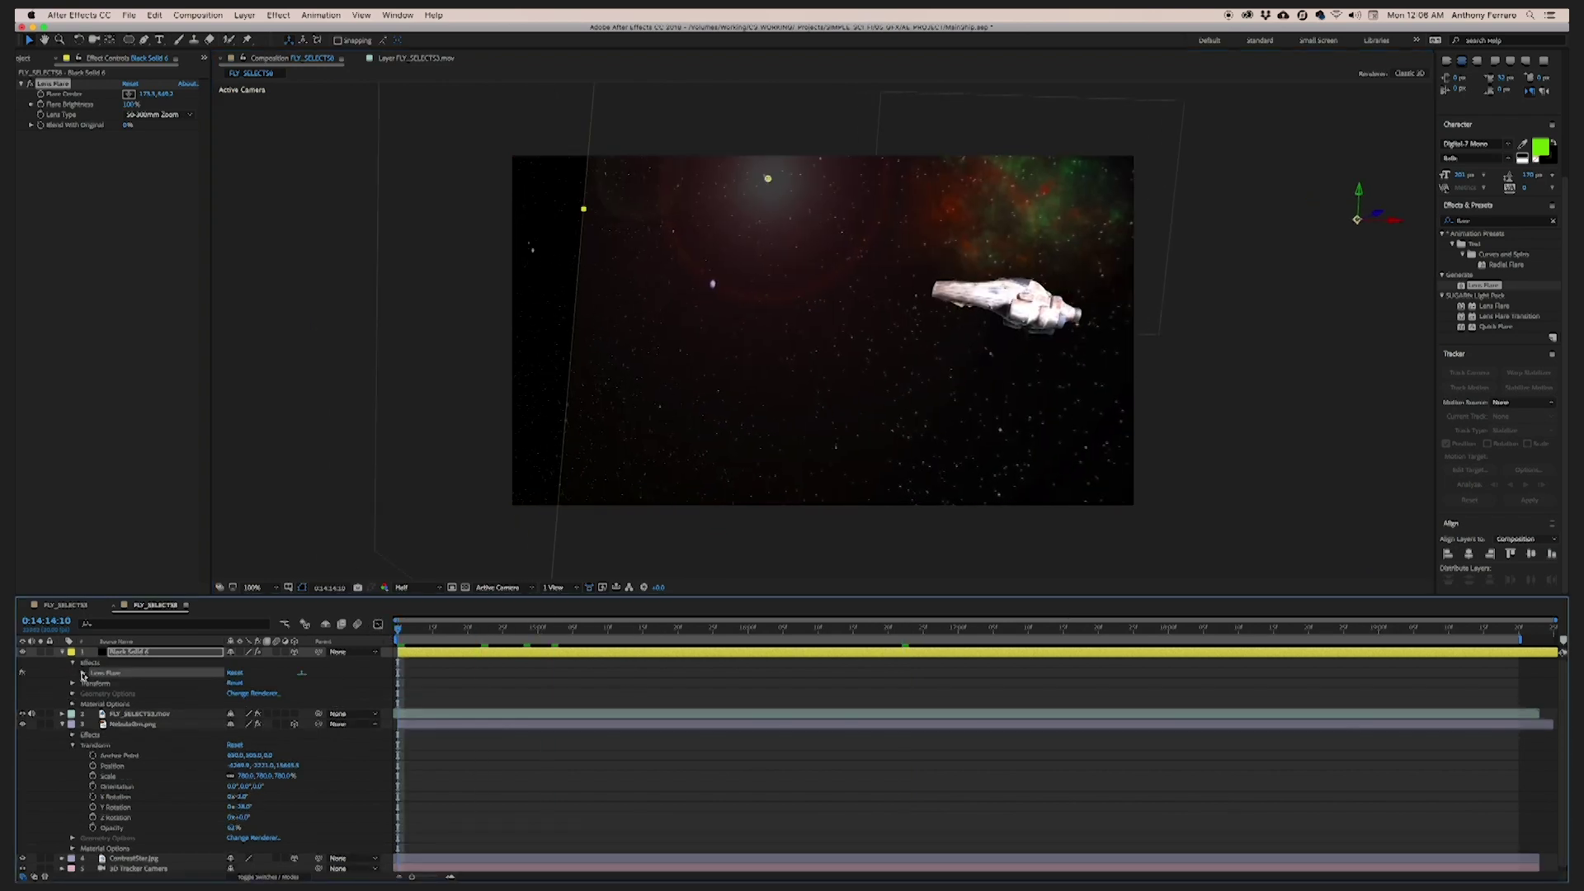
{"action": "left_click", "coordinate": [73, 683]}
{"action": "left_click_drag", "start_coordinate": [246, 708], "coordinate": [256, 713]}
{"action": "key", "text": "super+z"}
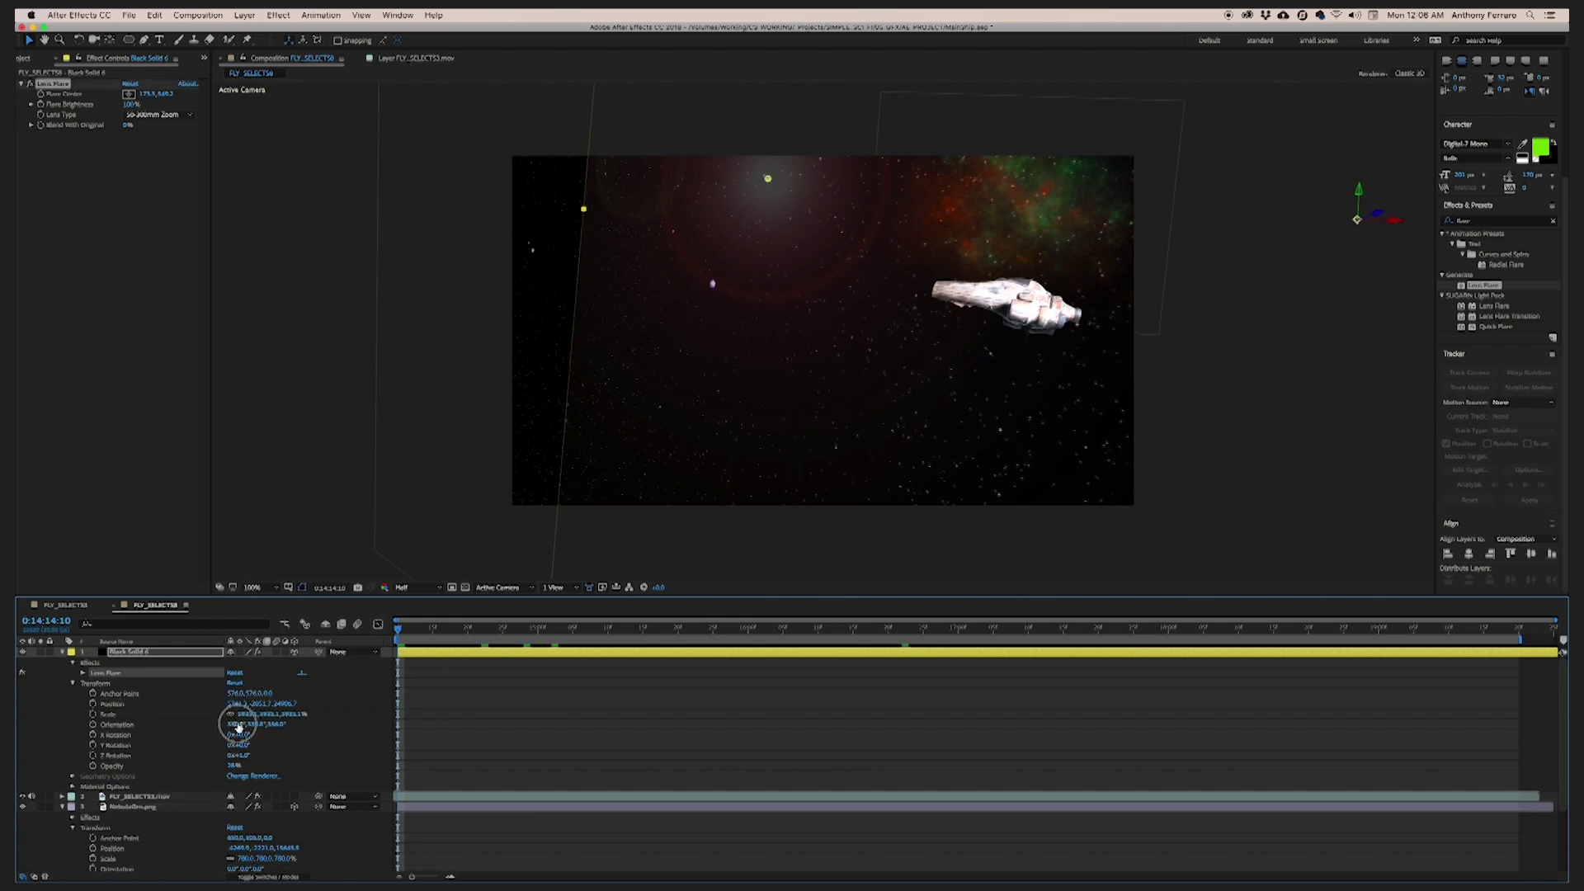
{"action": "left_click_drag", "start_coordinate": [237, 726], "coordinate": [250, 726]}
{"action": "left_click_drag", "start_coordinate": [399, 631], "coordinate": [1512, 630]}
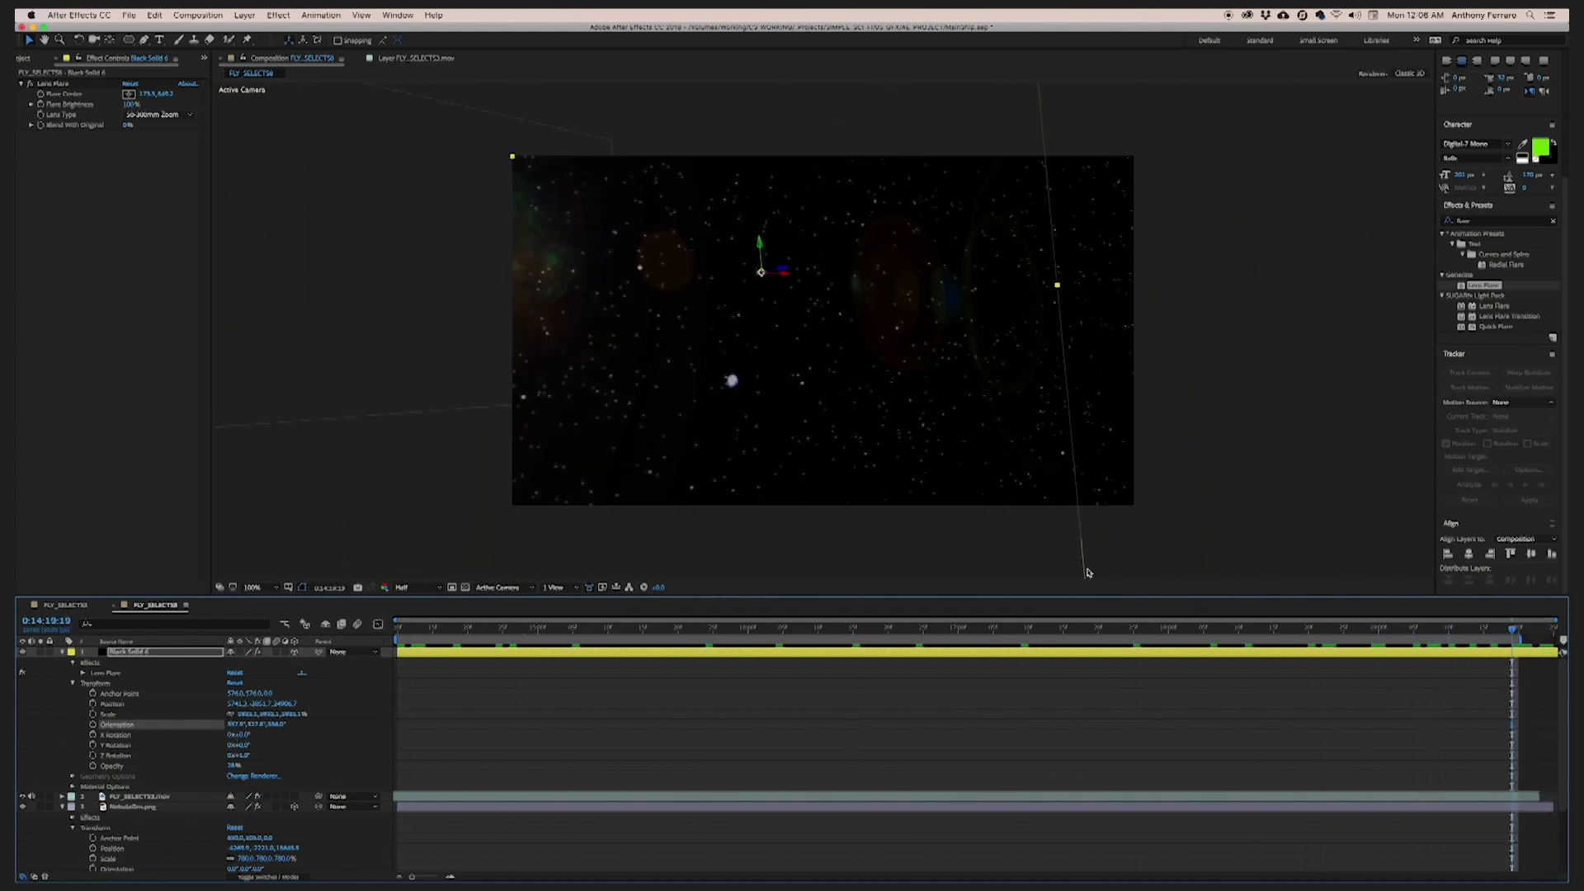
Adjust Black Solid 6's orientation and 3D position so the flare glows in the upper-left starfield, and preview the shot
{"action": "left_click_drag", "start_coordinate": [245, 711], "coordinate": [538, 538]}
{"action": "left_click", "coordinate": [249, 719]}
{"action": "left_click_drag", "start_coordinate": [250, 724], "coordinate": [276, 730]}
{"action": "left_click_drag", "start_coordinate": [1503, 634], "coordinate": [357, 647]}
{"action": "left_click_drag", "start_coordinate": [1154, 364], "coordinate": [792, 359]}
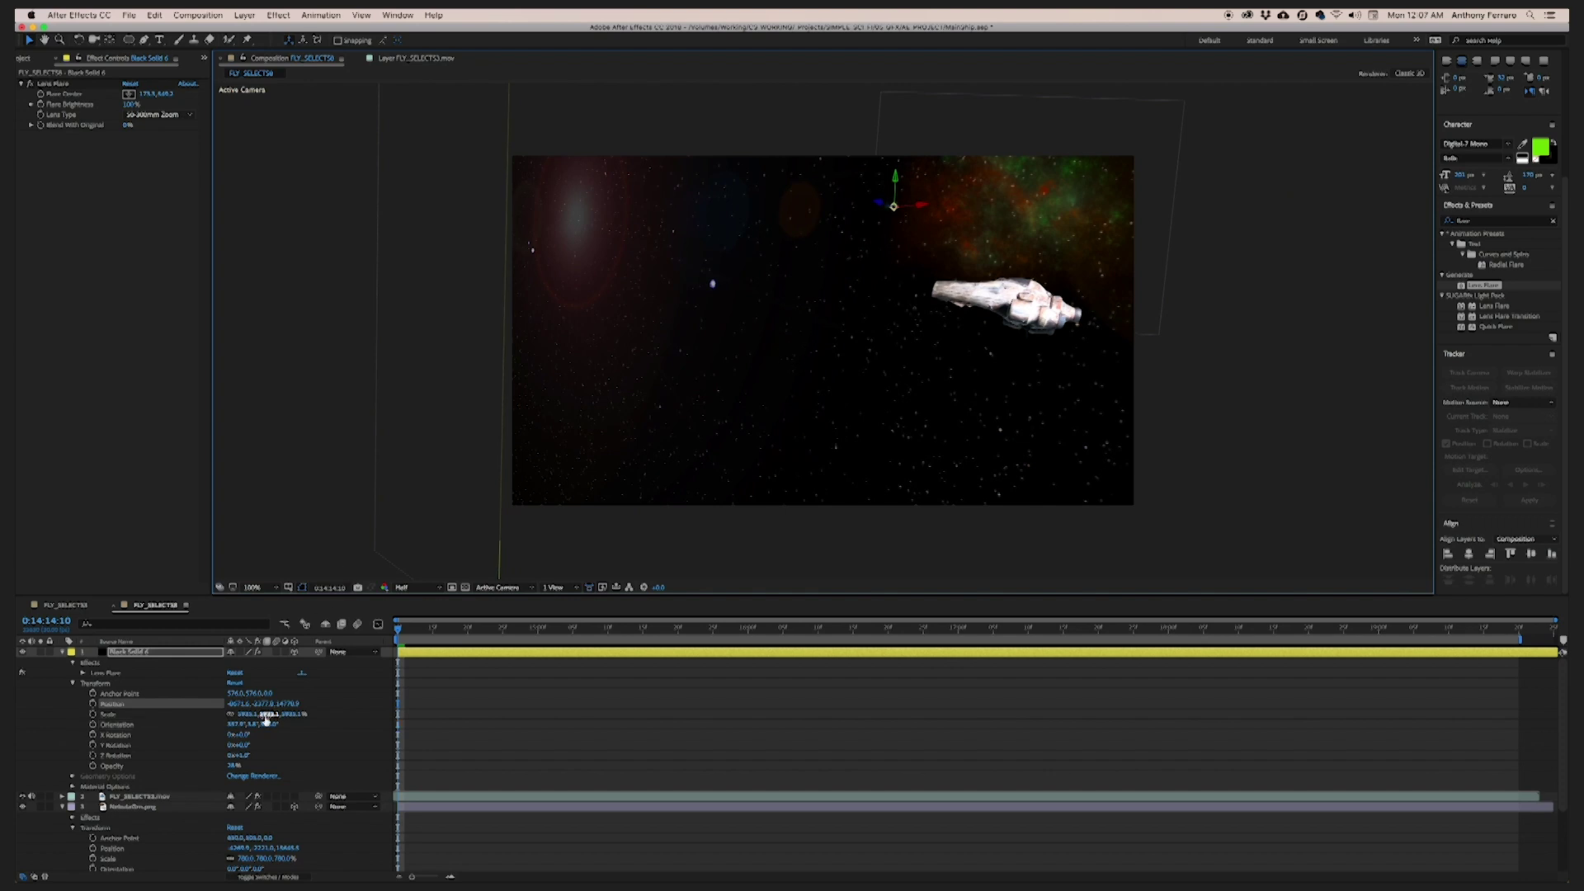
{"action": "left_click_drag", "start_coordinate": [262, 727], "coordinate": [226, 725]}
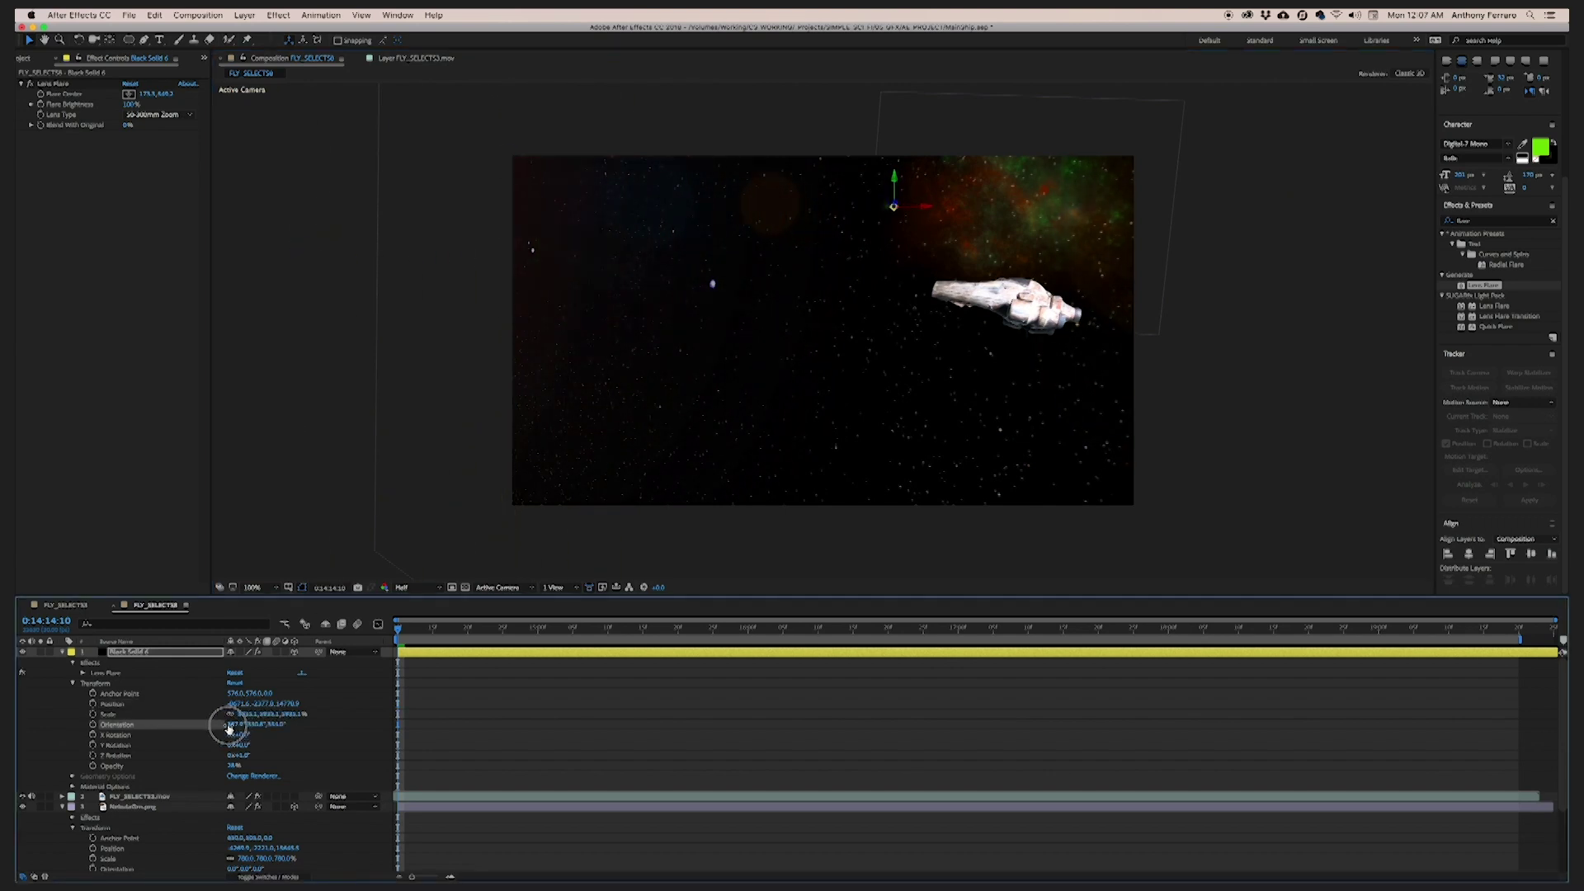
{"action": "left_click_drag", "start_coordinate": [725, 413], "coordinate": [1014, 444]}
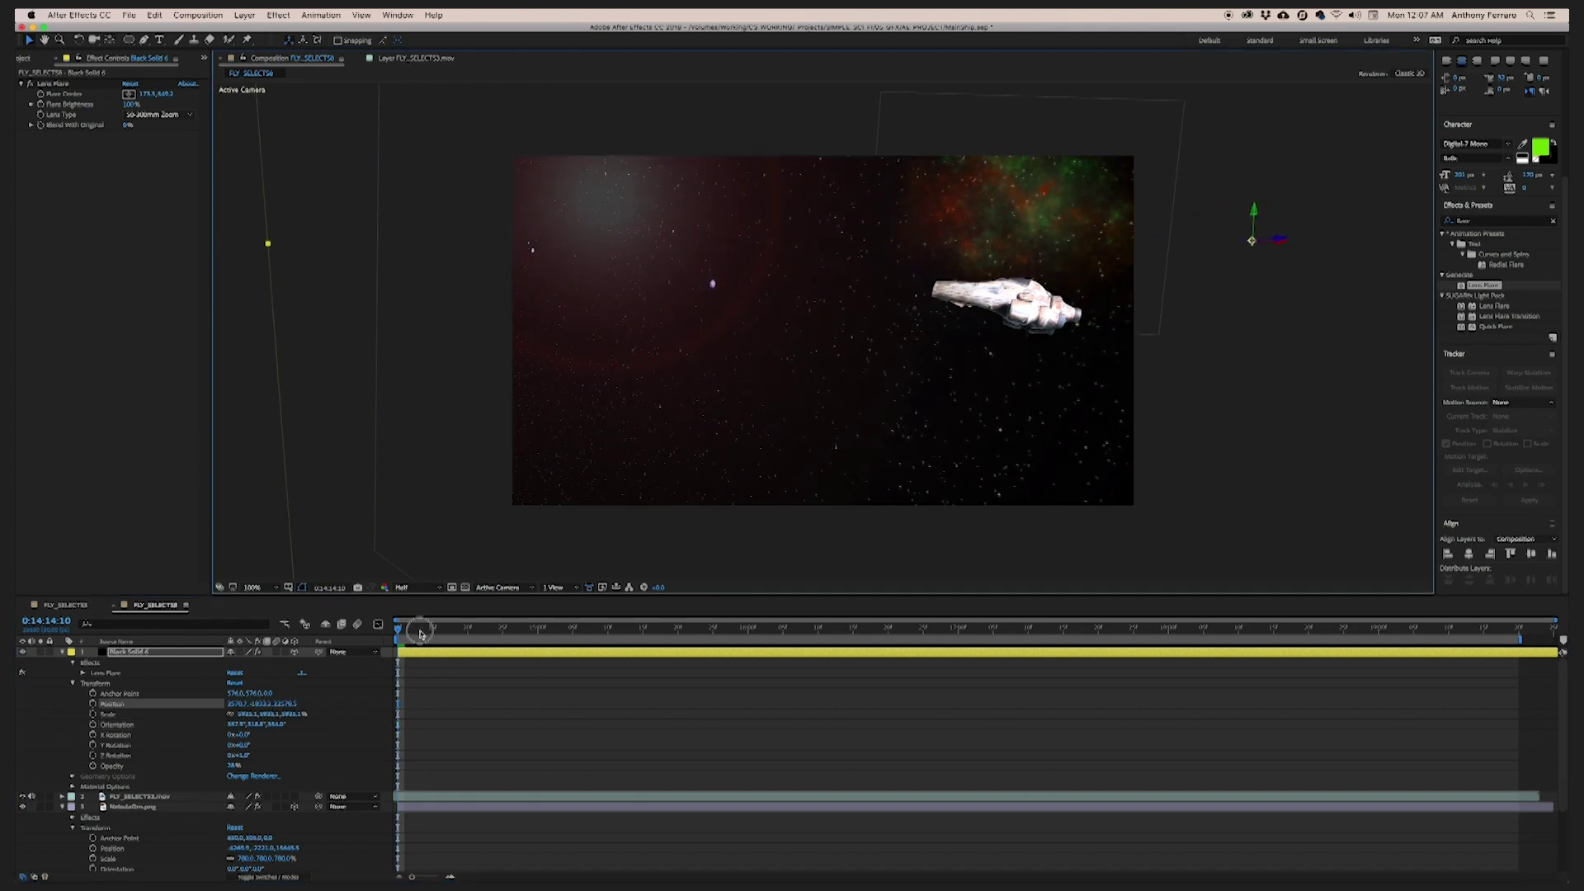
{"action": "key", "text": "space"}
{"action": "key", "text": "space"}
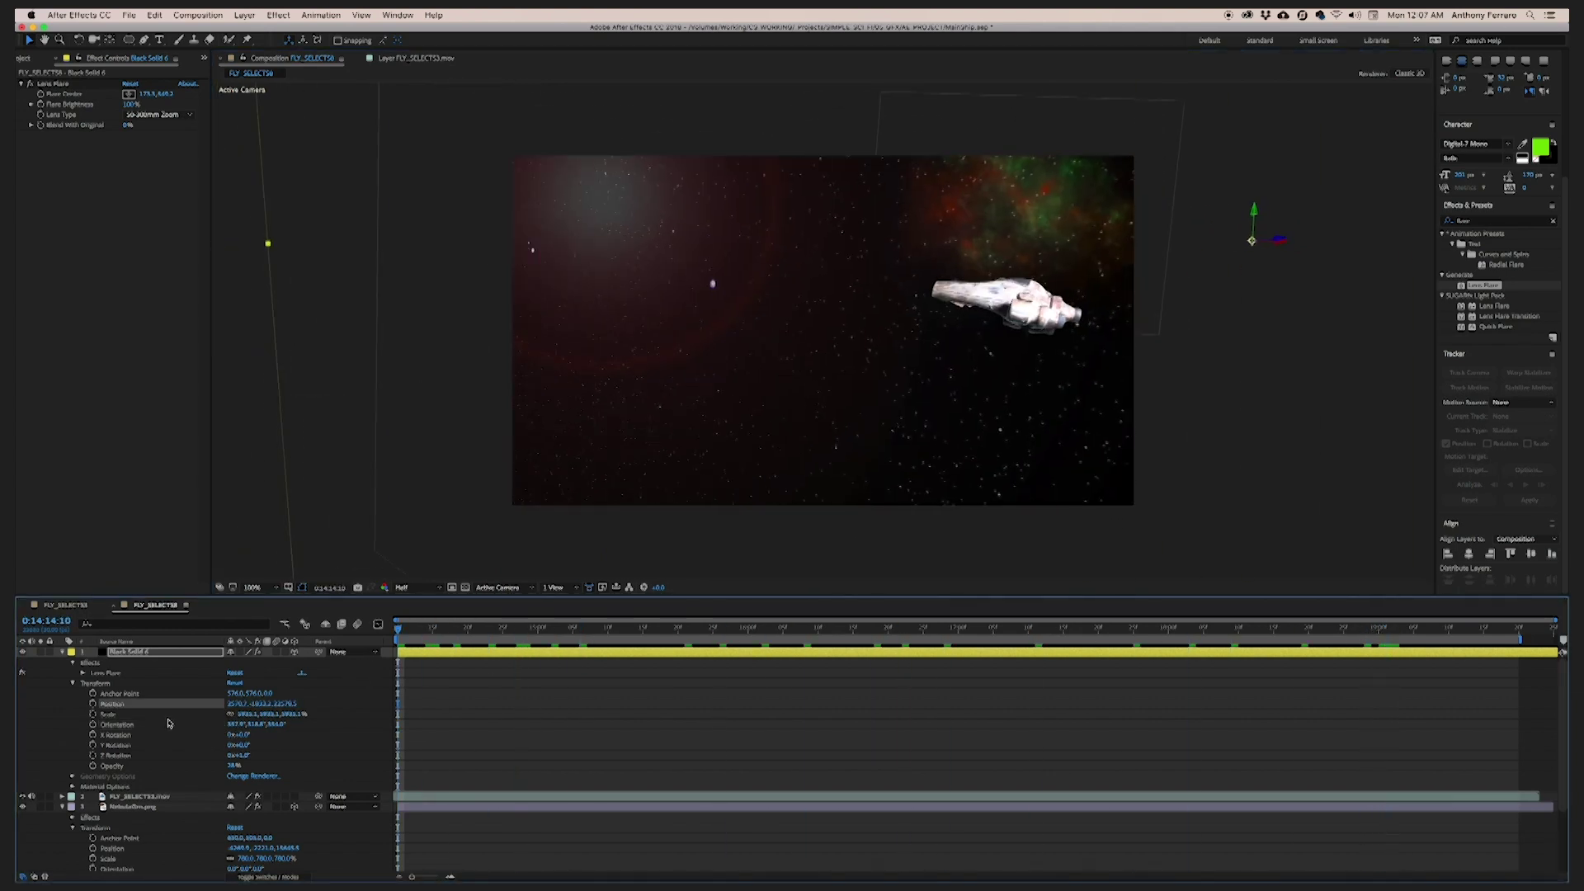
Animate Black Solid 6's orientation with keyframes at the start and near the end of the shot, and preview it
{"action": "left_click", "coordinate": [93, 724]}
{"action": "left_click_drag", "start_coordinate": [466, 634], "coordinate": [1511, 634]}
{"action": "left_click_drag", "start_coordinate": [254, 730], "coordinate": [282, 728]}
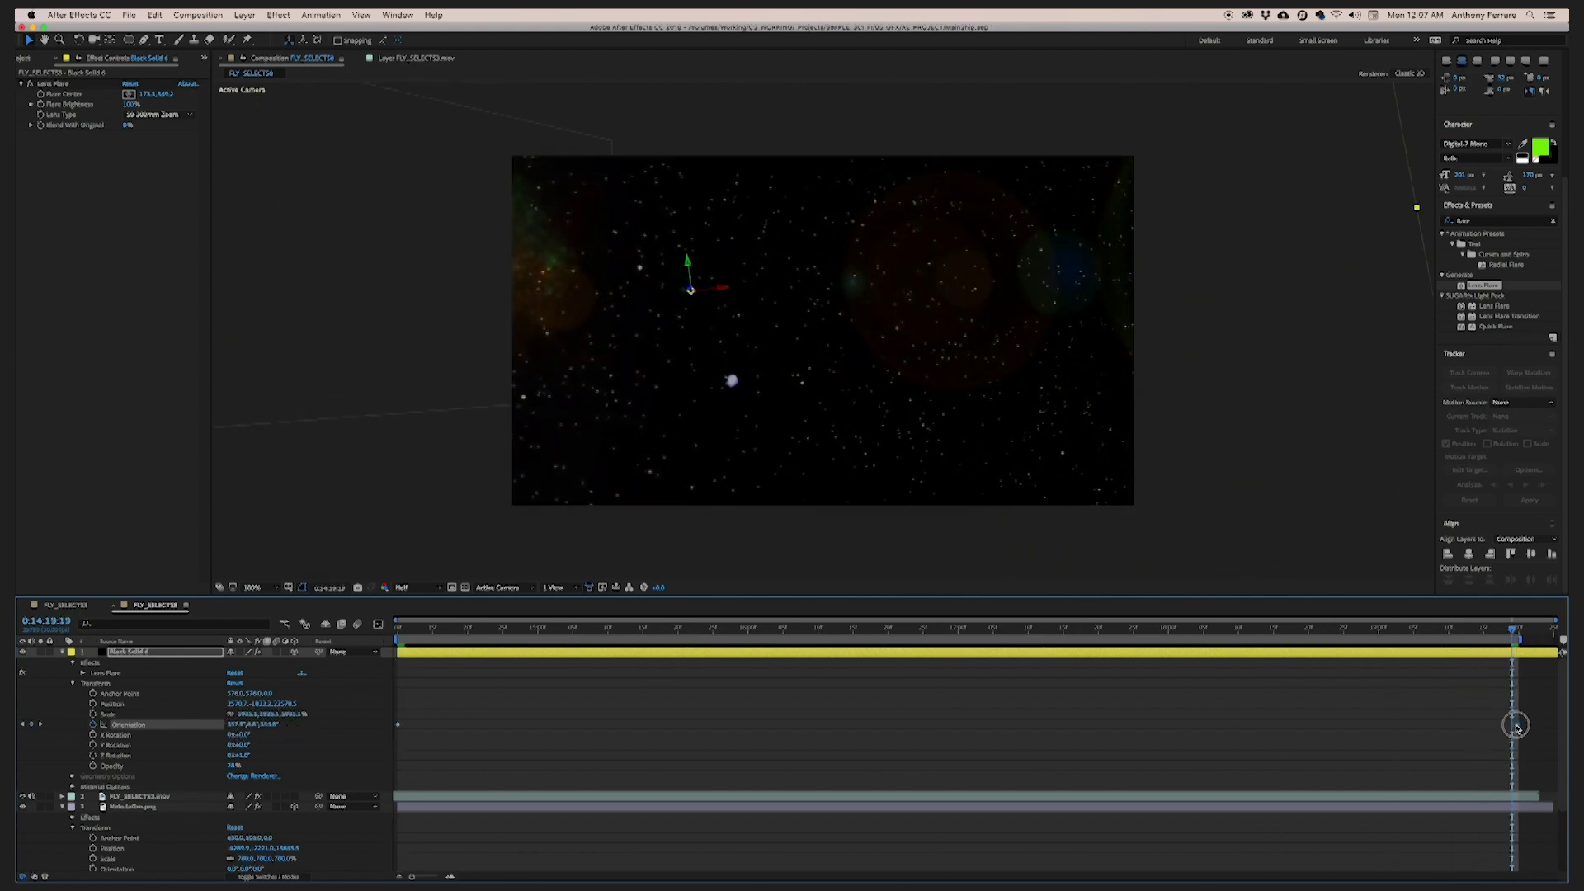
{"action": "left_click", "coordinate": [357, 665]}
{"action": "key", "text": "space"}
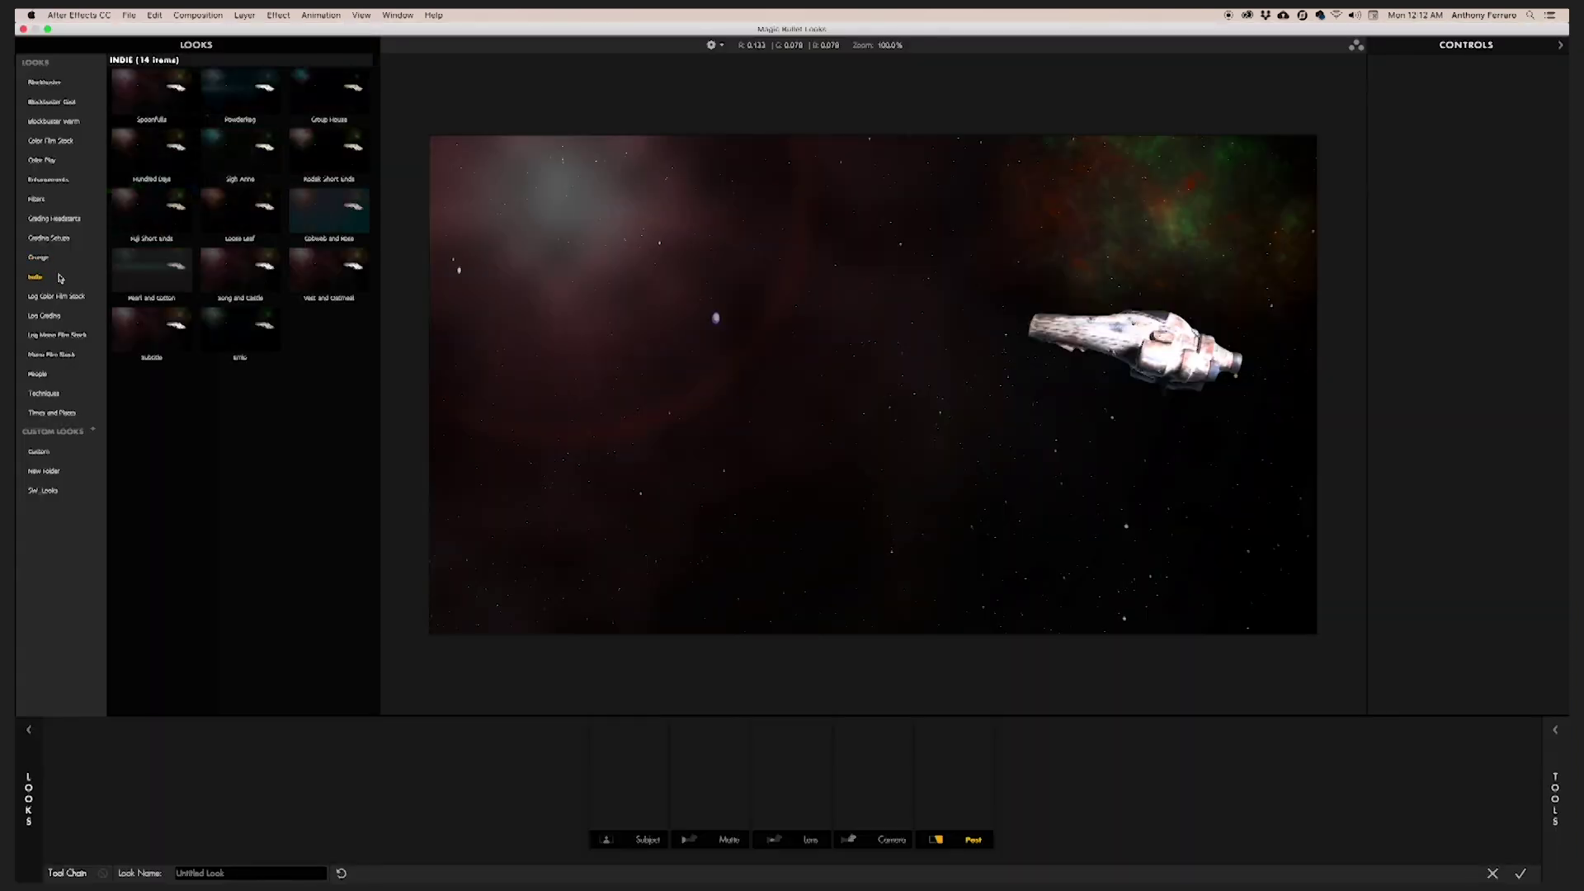
Preview several preset looks from the Indie, Blockbuster Cool and Color Play collections on the shot
{"action": "left_click", "coordinate": [240, 225]}
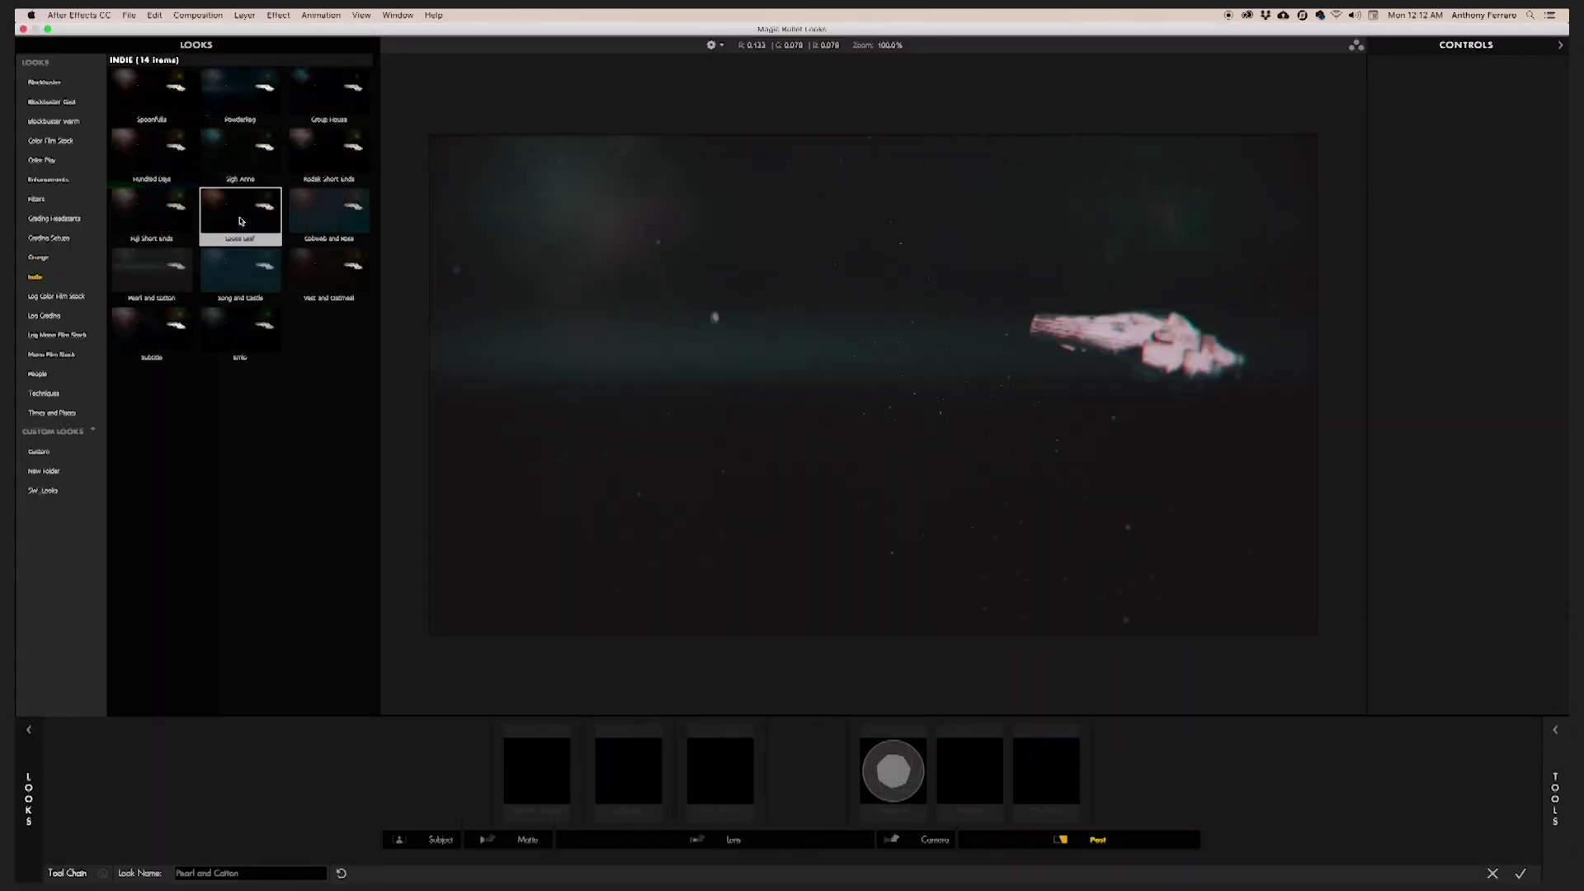
{"action": "left_click", "coordinate": [243, 262]}
{"action": "left_click", "coordinate": [146, 214]}
{"action": "left_click", "coordinate": [154, 164]}
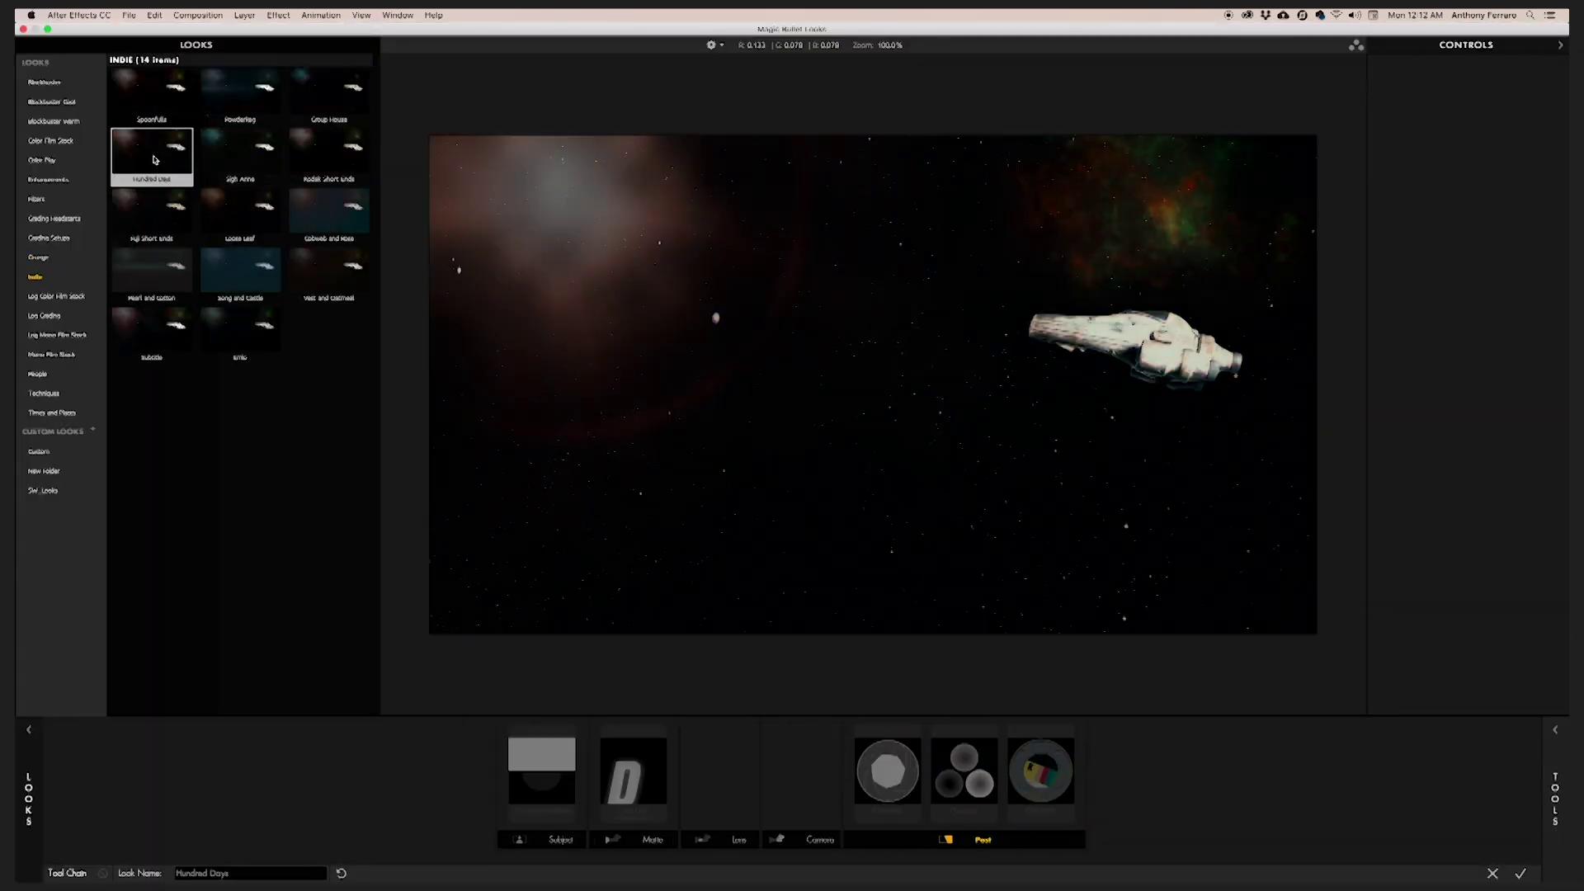
{"action": "left_click", "coordinate": [156, 105]}
{"action": "left_click", "coordinate": [51, 101]}
{"action": "left_click", "coordinate": [240, 206]}
{"action": "left_click", "coordinate": [243, 388]}
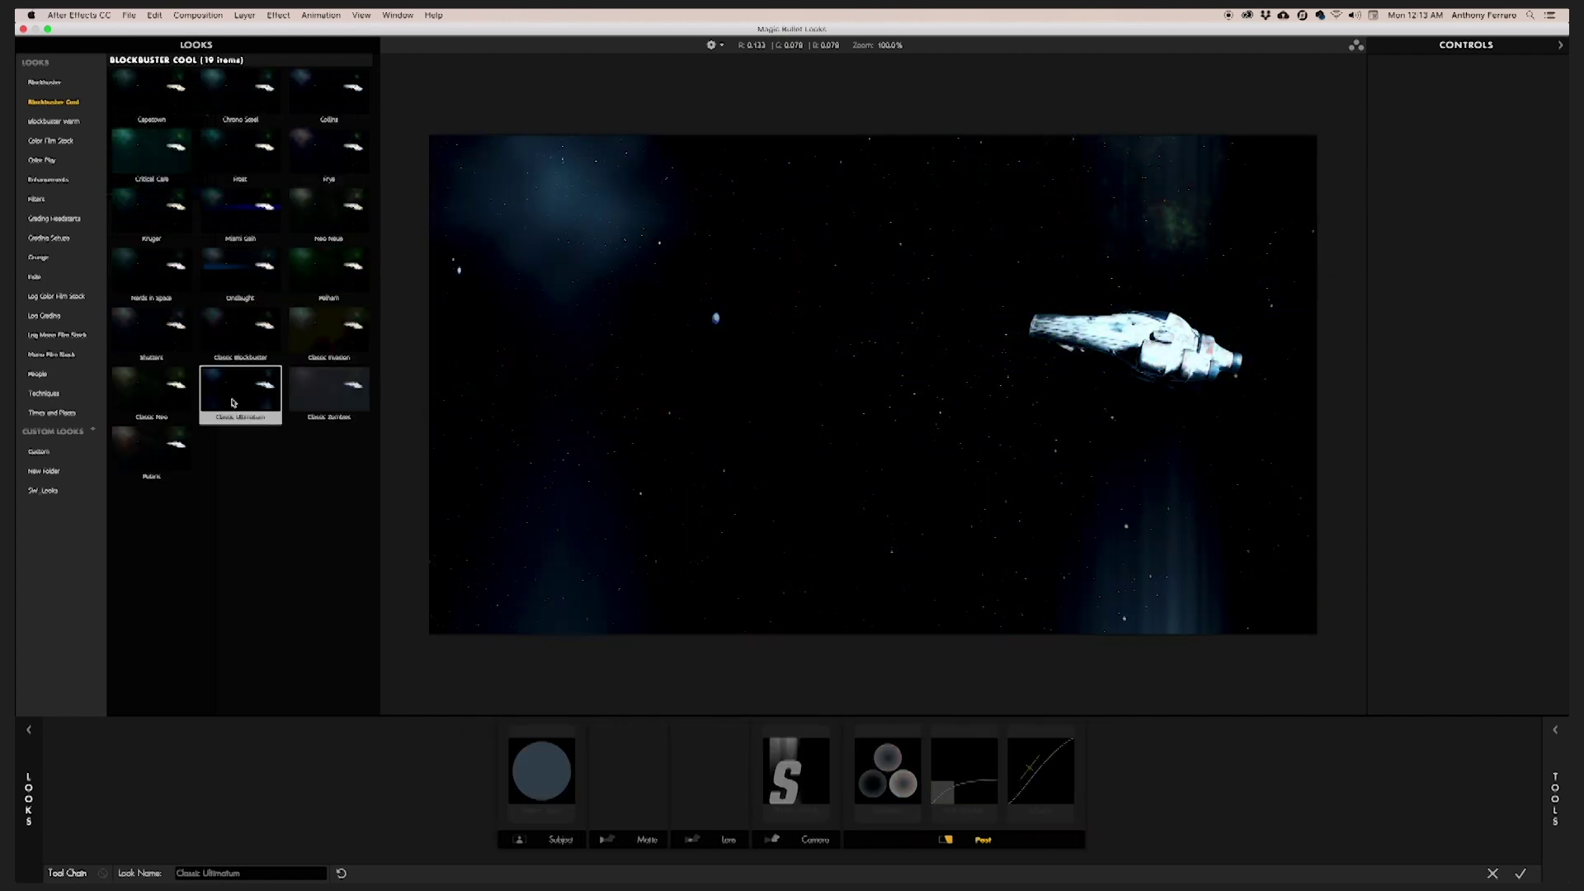
{"action": "left_click", "coordinate": [43, 160]}
{"action": "left_click", "coordinate": [331, 178]}
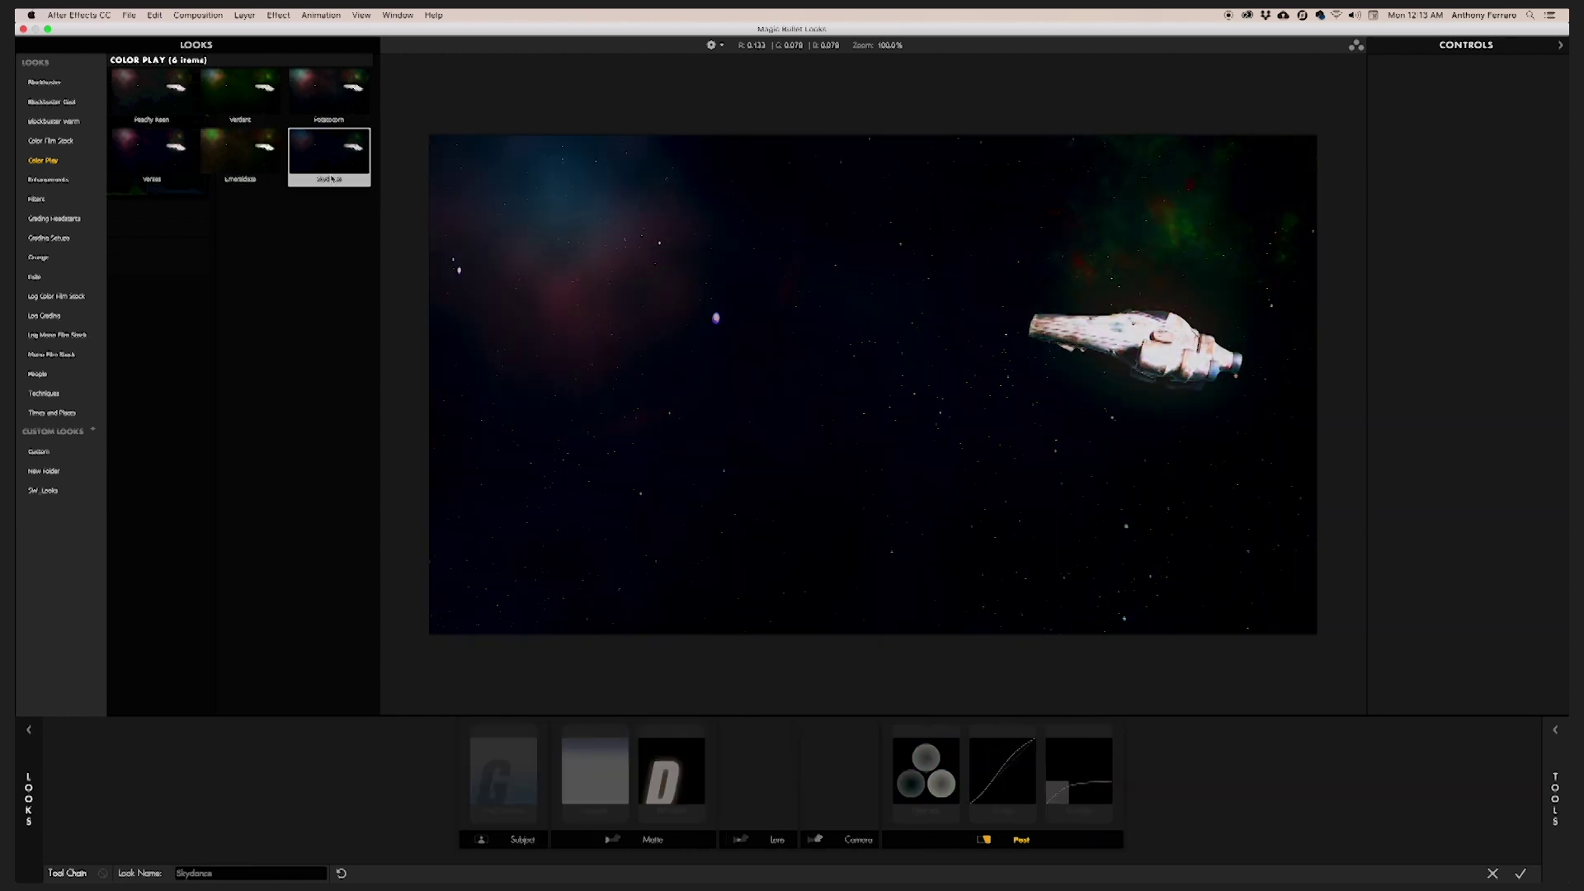
Add the Film Grain, Chromatic Aberration and Mojo tools to the Post stage of the look
{"action": "mouse_move", "coordinate": [1554, 798]}
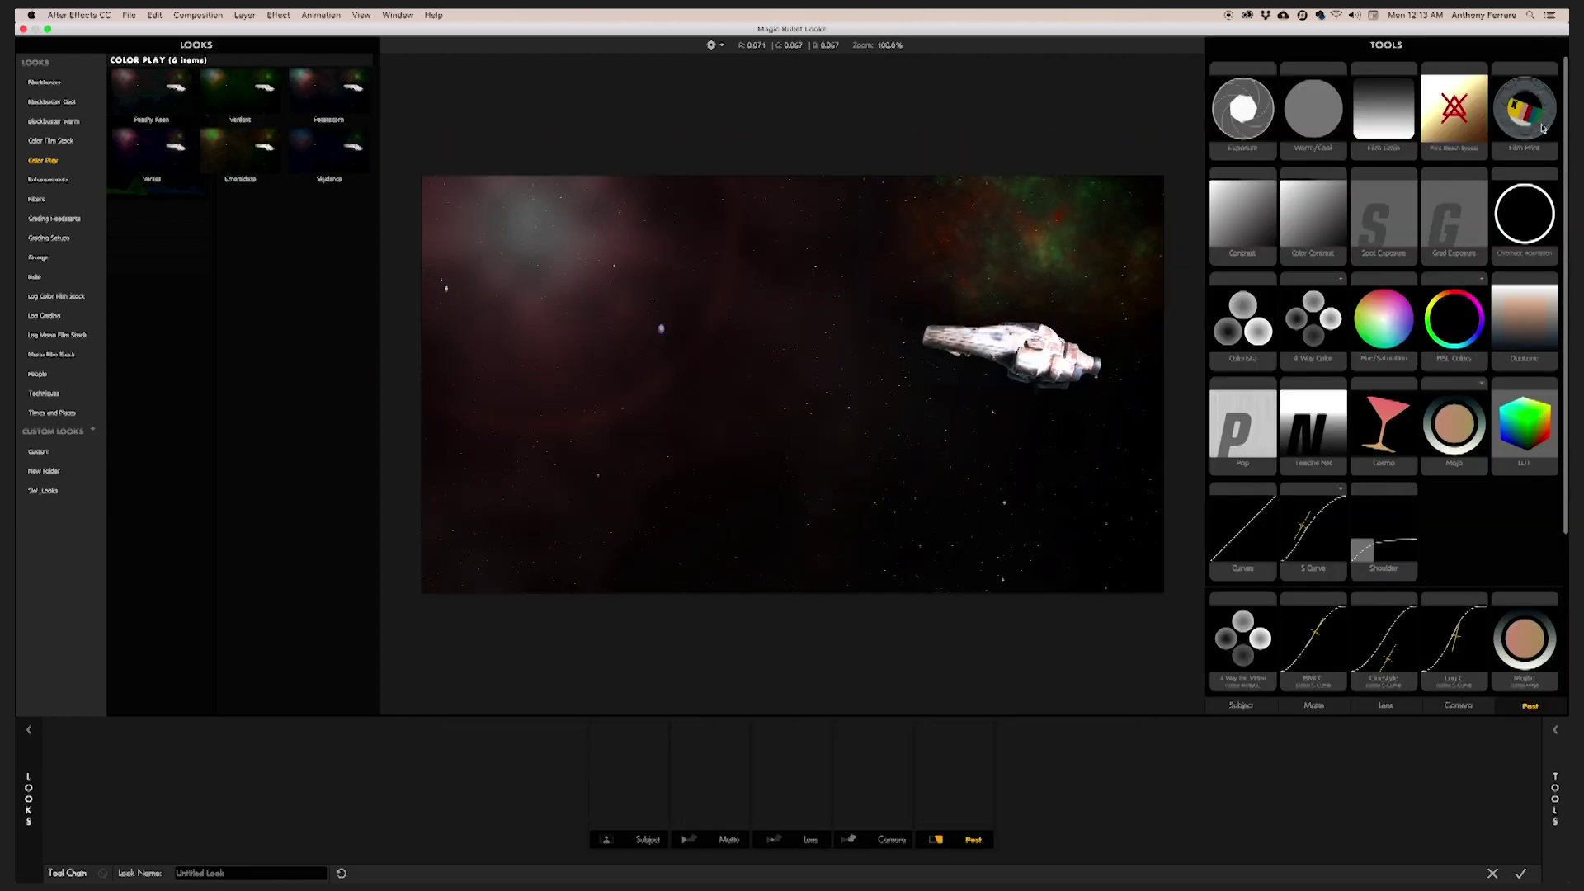
{"action": "left_click_drag", "start_coordinate": [1383, 107], "coordinate": [953, 771]}
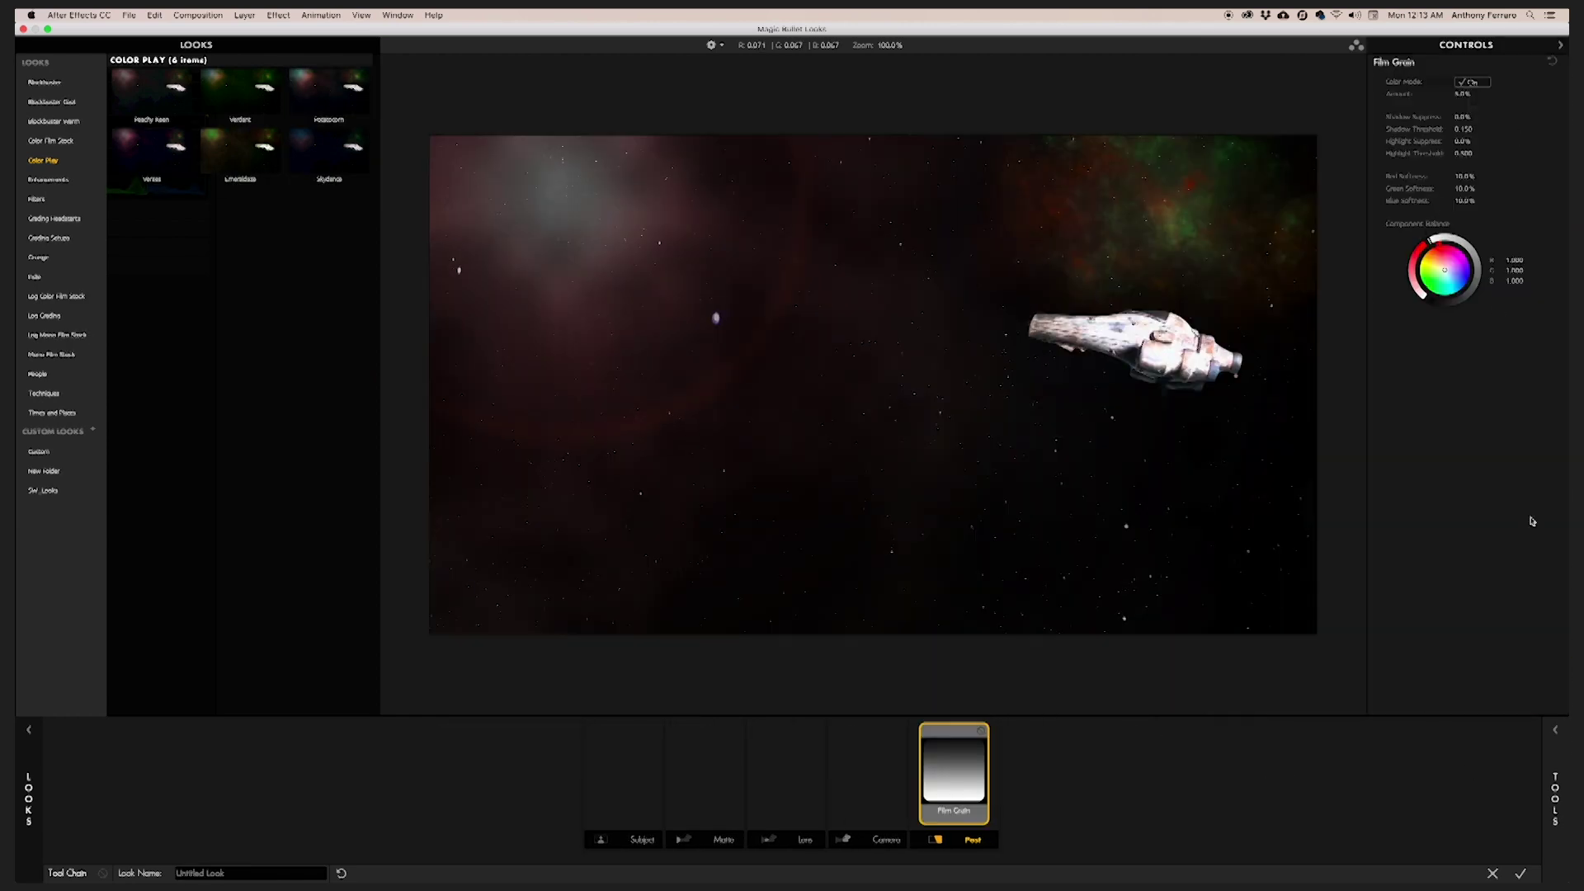
{"action": "mouse_move", "coordinate": [1554, 796]}
{"action": "left_click_drag", "start_coordinate": [1525, 107], "coordinate": [992, 772]}
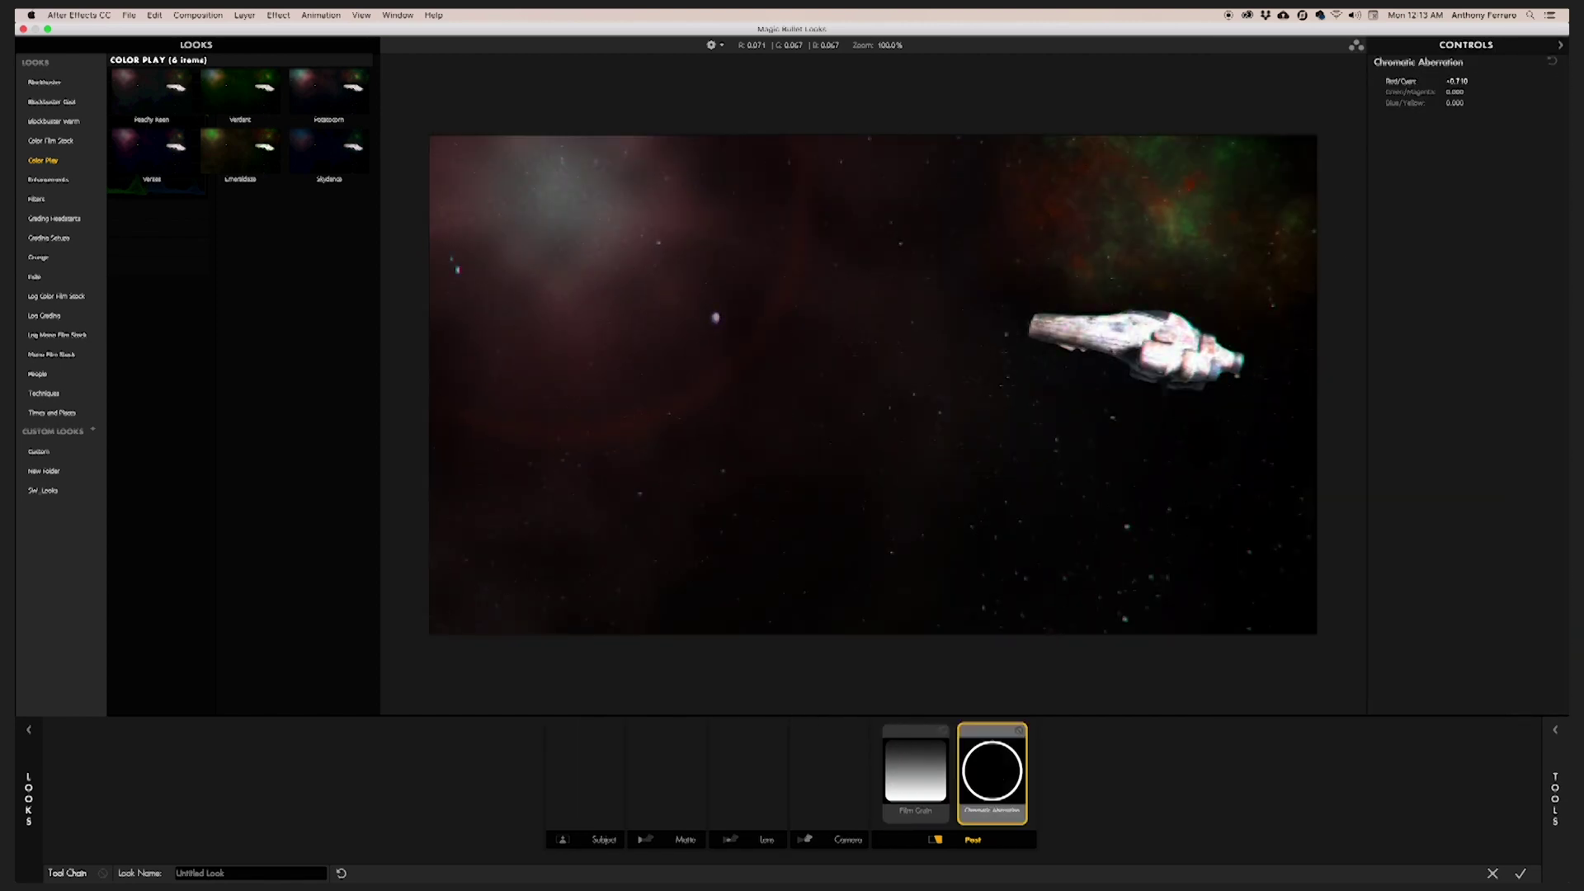
{"action": "mouse_move", "coordinate": [1565, 762]}
{"action": "left_click_drag", "start_coordinate": [1453, 424], "coordinate": [1031, 767]}
Add the Haze/Flare tool to the Lens stage of the look
{"action": "mouse_move", "coordinate": [1552, 799]}
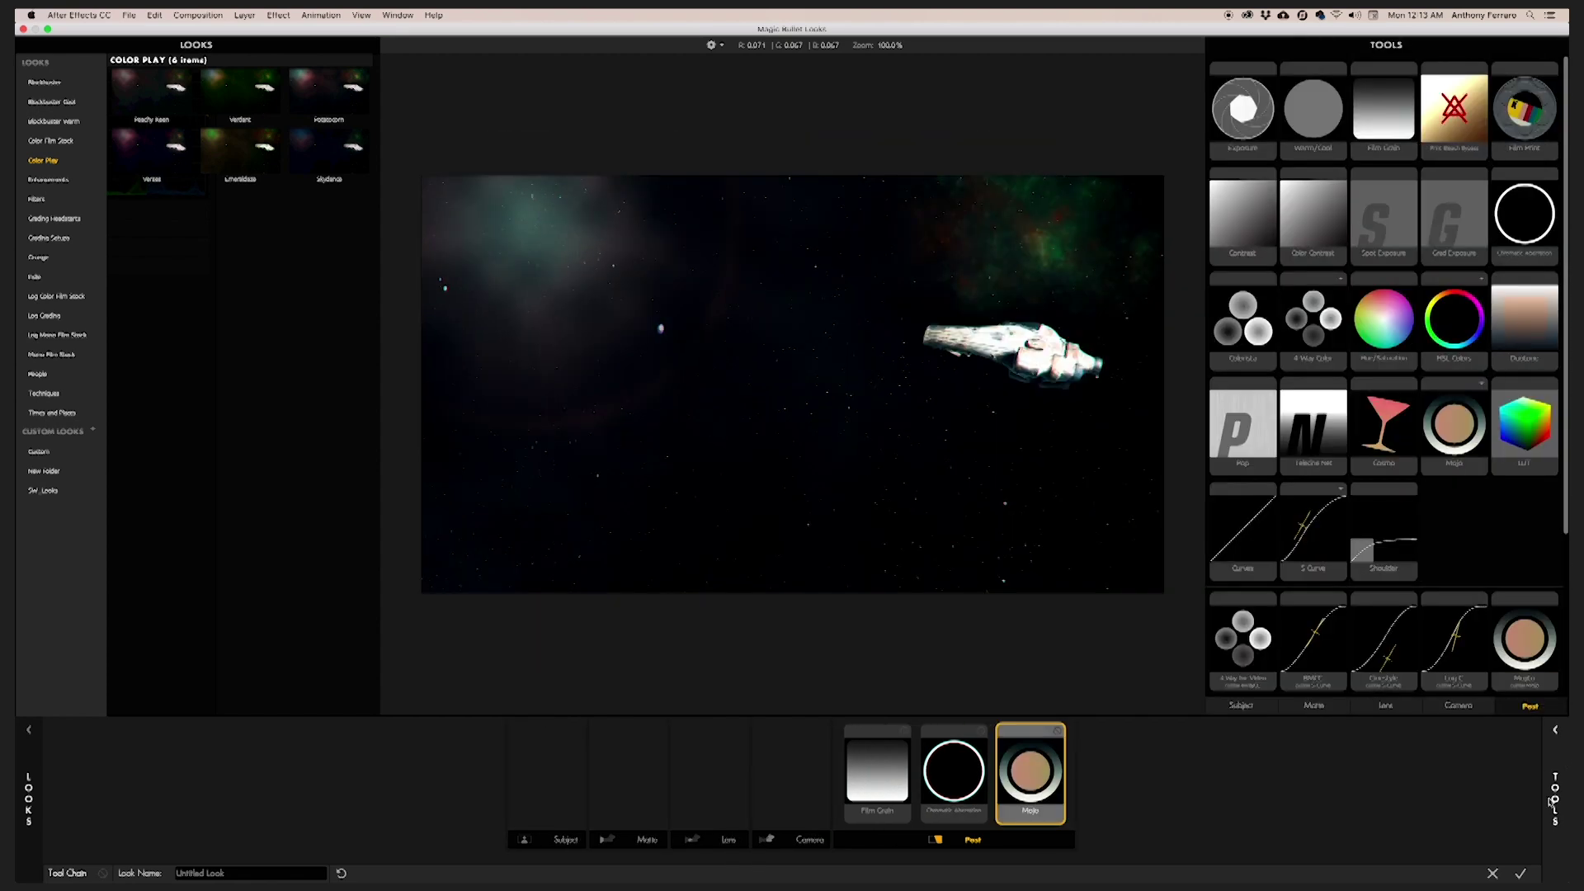
{"action": "left_click", "coordinate": [1386, 705]}
{"action": "left_click_drag", "start_coordinate": [1313, 202], "coordinate": [709, 767]}
Try the Top Gear vignette in the Lens stage with its vignette size at about 50%, and remove it
{"action": "mouse_move", "coordinate": [1566, 855]}
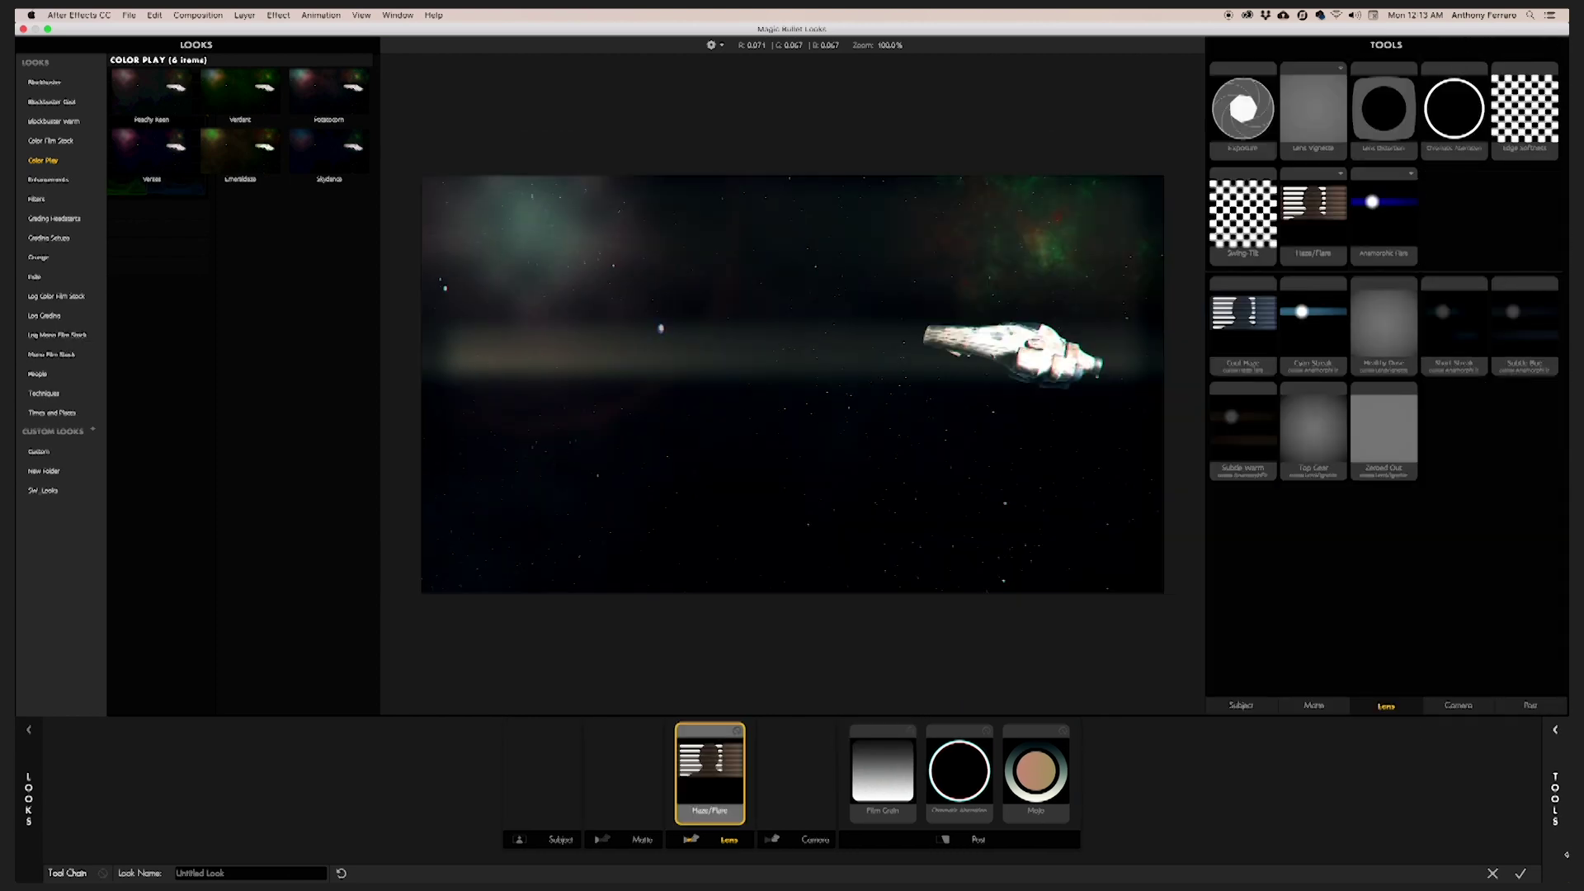
{"action": "left_click_drag", "start_coordinate": [1315, 441], "coordinate": [901, 779]}
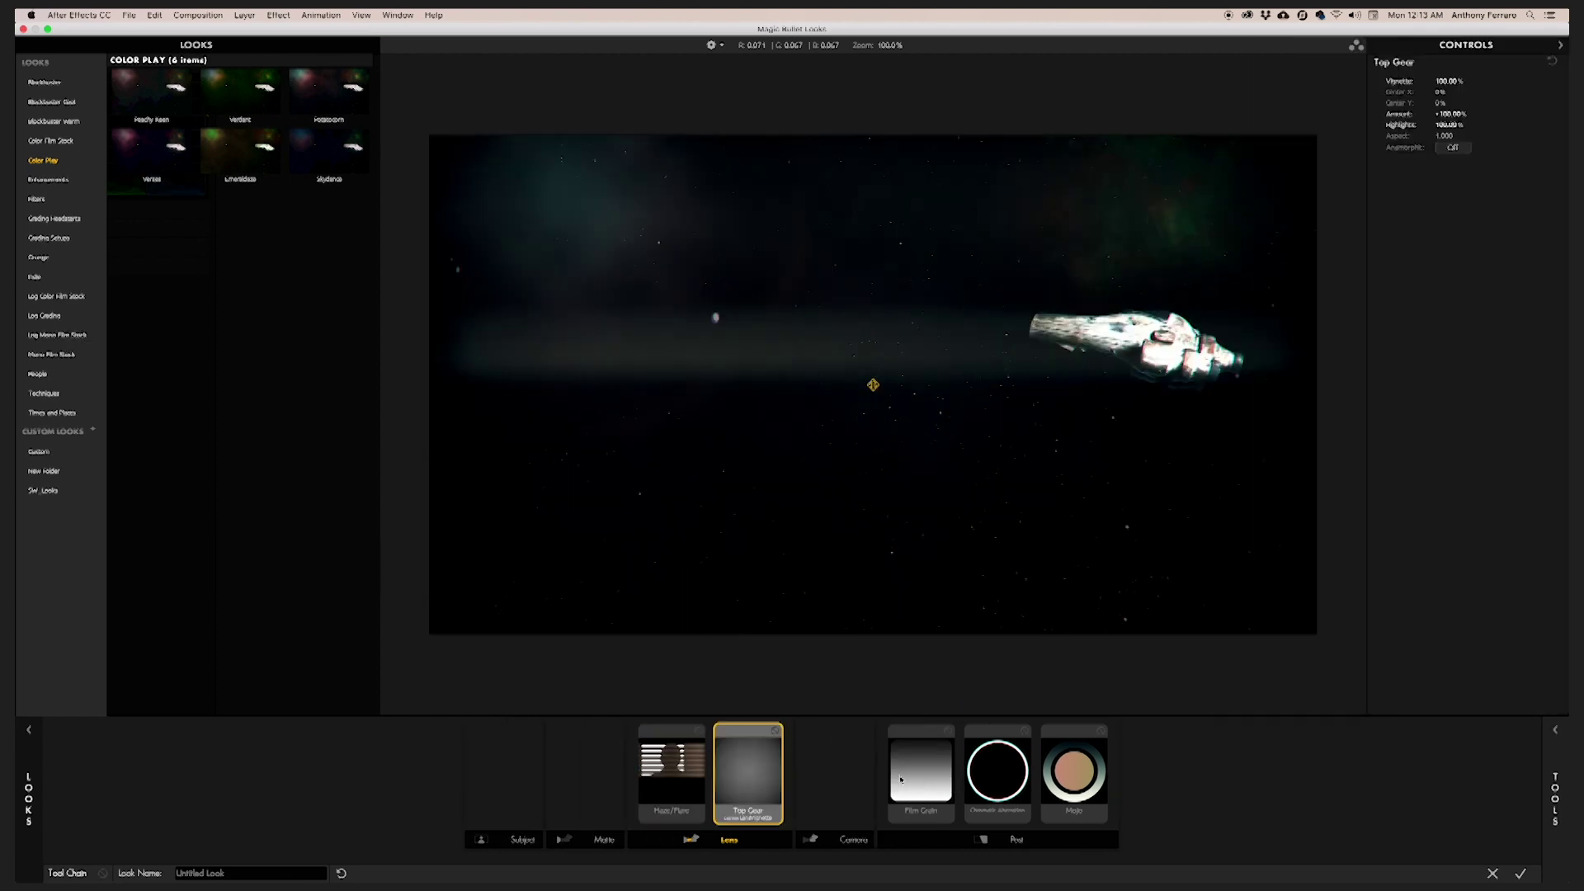
{"action": "left_click_drag", "start_coordinate": [1445, 81], "coordinate": [1427, 81]}
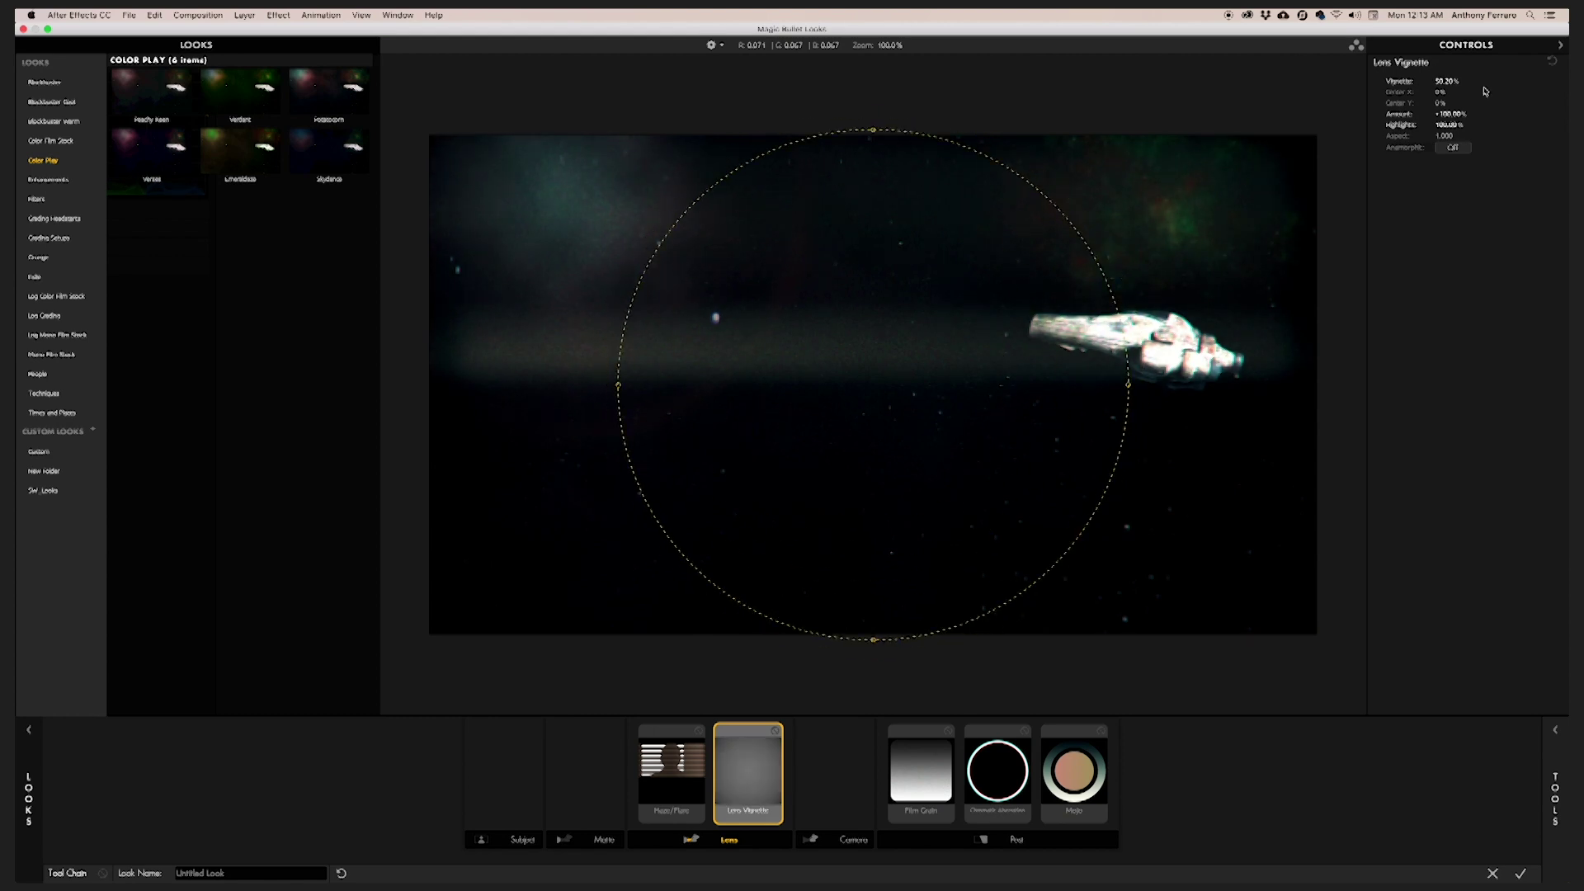
{"action": "left_click_drag", "start_coordinate": [755, 777], "coordinate": [744, 324]}
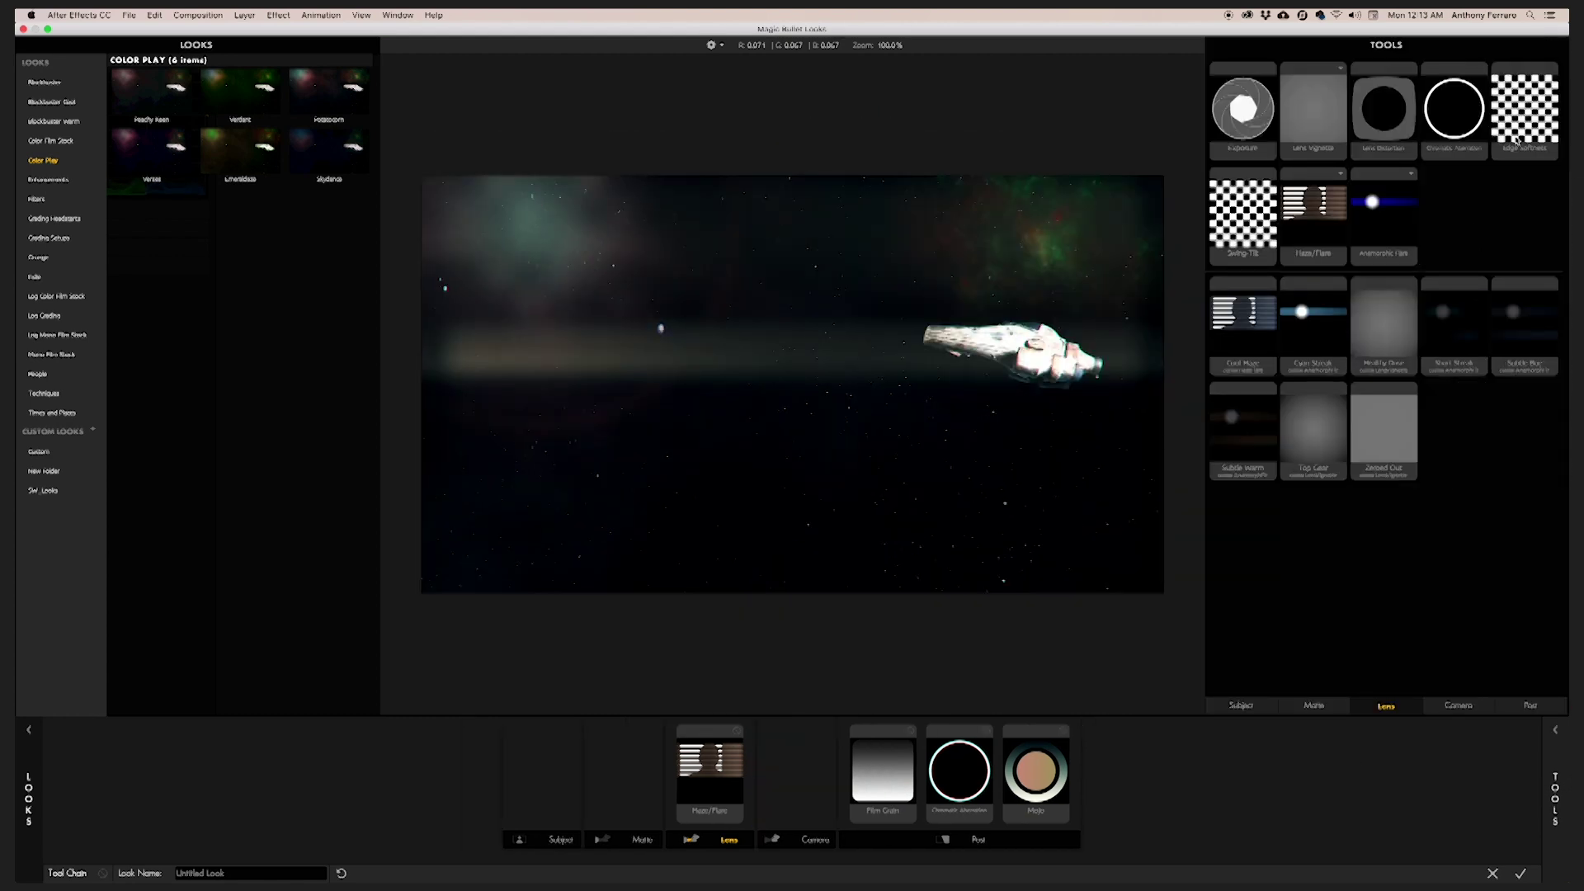
Add Edge Softness to the Lens stage and adjust its ellipse to span most of the frame, leaving the outer edges soft
{"action": "left_click_drag", "start_coordinate": [1517, 140], "coordinate": [928, 586]}
{"action": "mouse_move", "coordinate": [621, 383]}
{"action": "left_mouse_down"}
{"action": "mouse_move", "coordinate": [495, 377]}
{"action": "mouse_move", "coordinate": [596, 394]}
{"action": "left_mouse_up"}
{"action": "mouse_move", "coordinate": [1433, 124]}
{"action": "left_mouse_down"}
{"action": "mouse_move", "coordinate": [1413, 126]}
{"action": "mouse_move", "coordinate": [1445, 138]}
{"action": "mouse_move", "coordinate": [1430, 149]}
{"action": "mouse_move", "coordinate": [1479, 148]}
{"action": "mouse_move", "coordinate": [1436, 135]}
{"action": "left_mouse_up"}
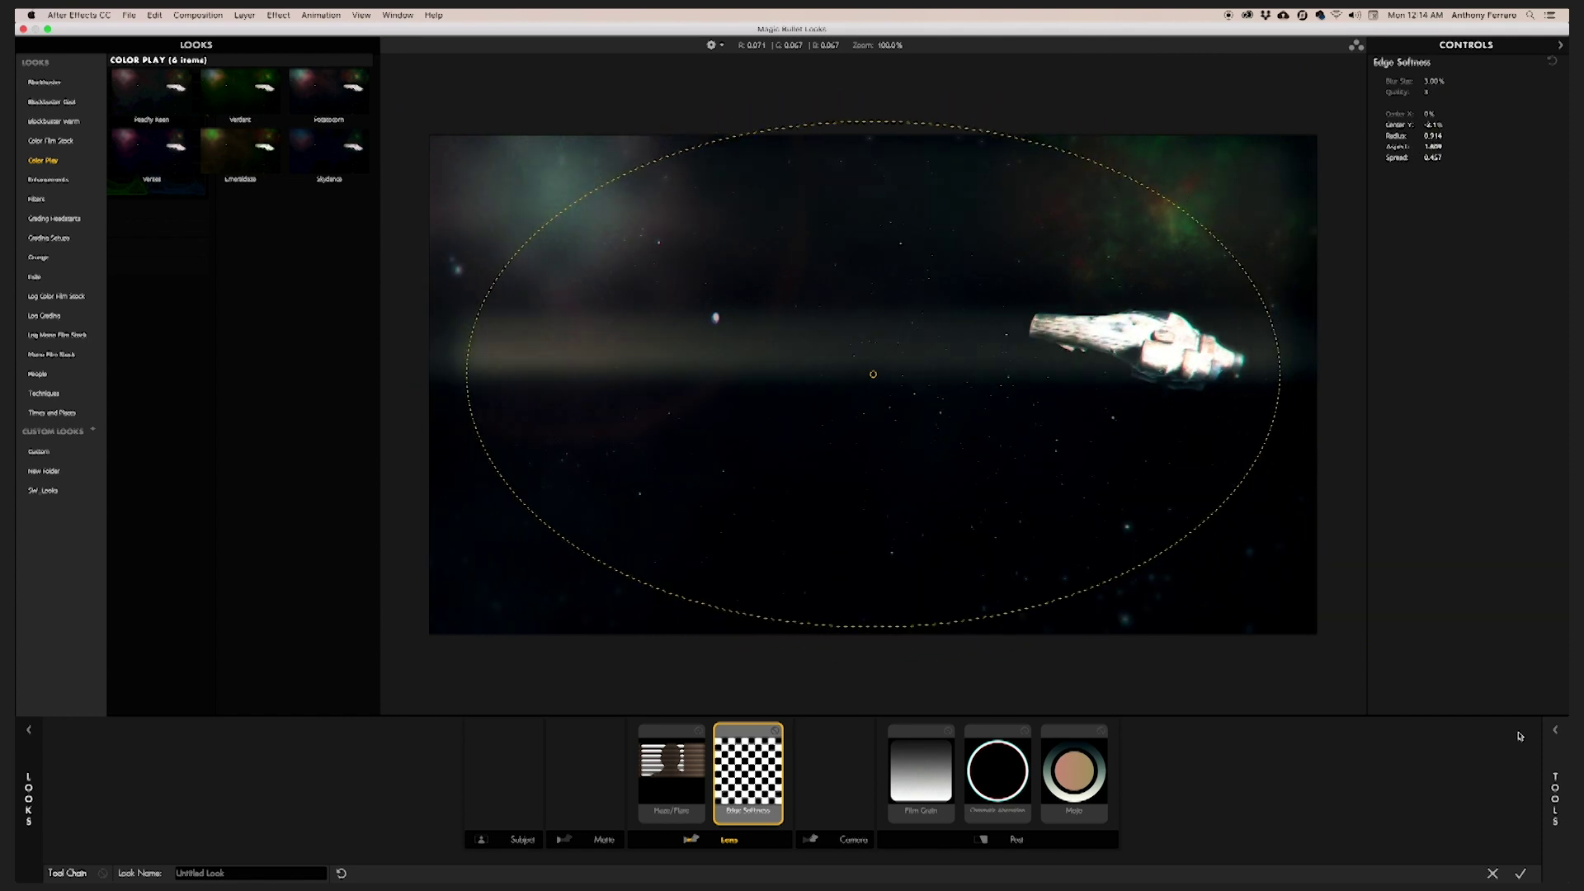
Add Pop and the Mojito preset to the Post stage and apply the finished look to the composition
{"action": "left_click", "coordinate": [1554, 776]}
{"action": "left_click", "coordinate": [1311, 705]}
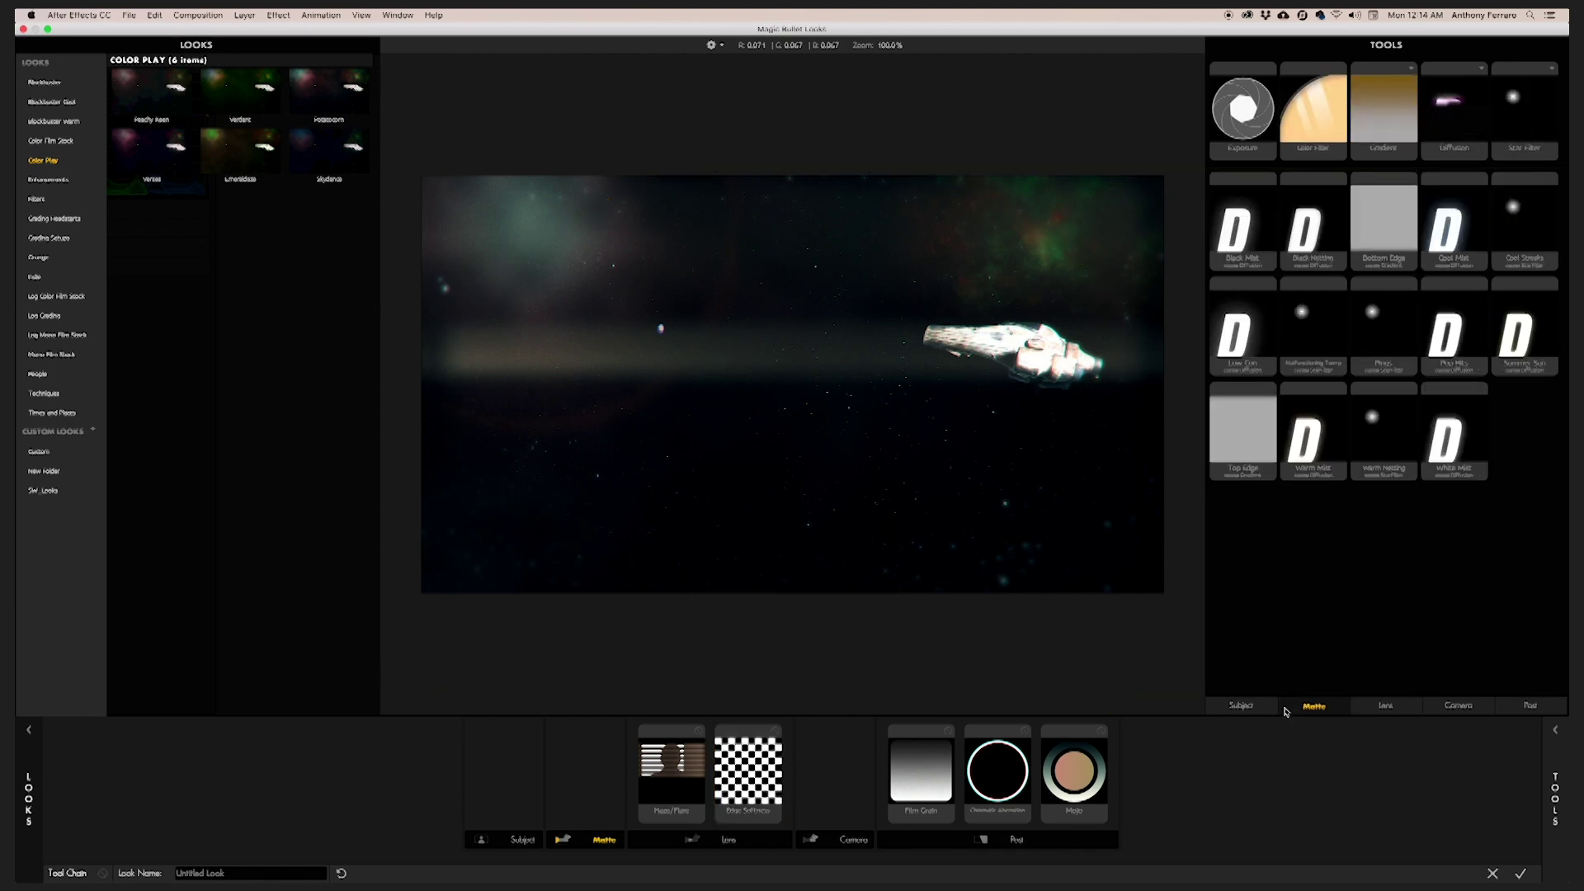
{"action": "left_click", "coordinate": [1241, 707]}
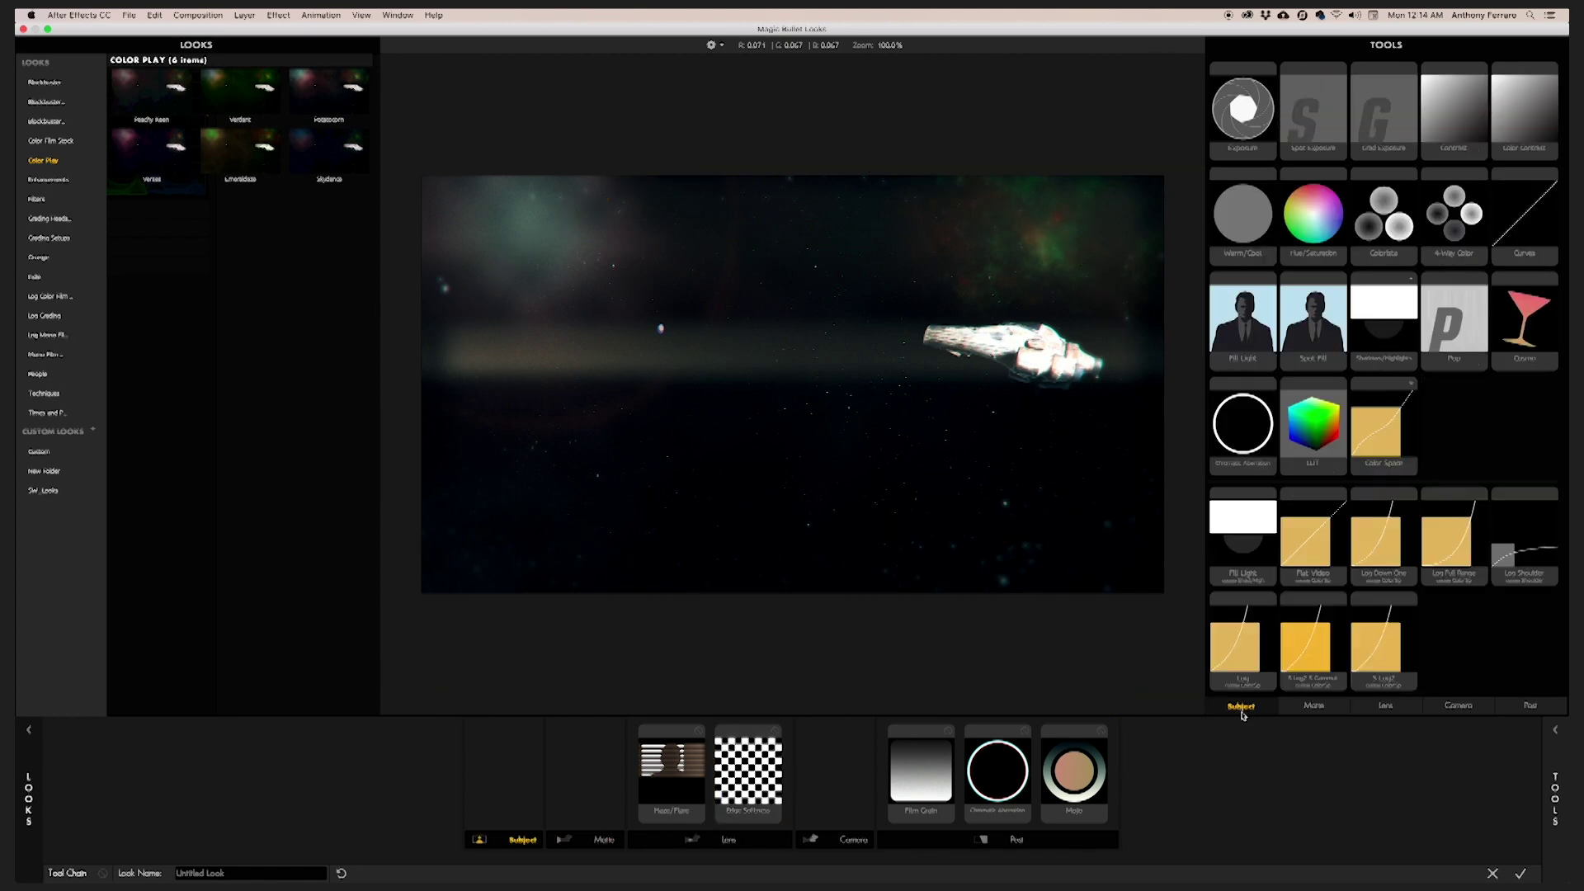
{"action": "left_click_drag", "start_coordinate": [1422, 312], "coordinate": [978, 850]}
{"action": "mouse_move", "coordinate": [1535, 570]}
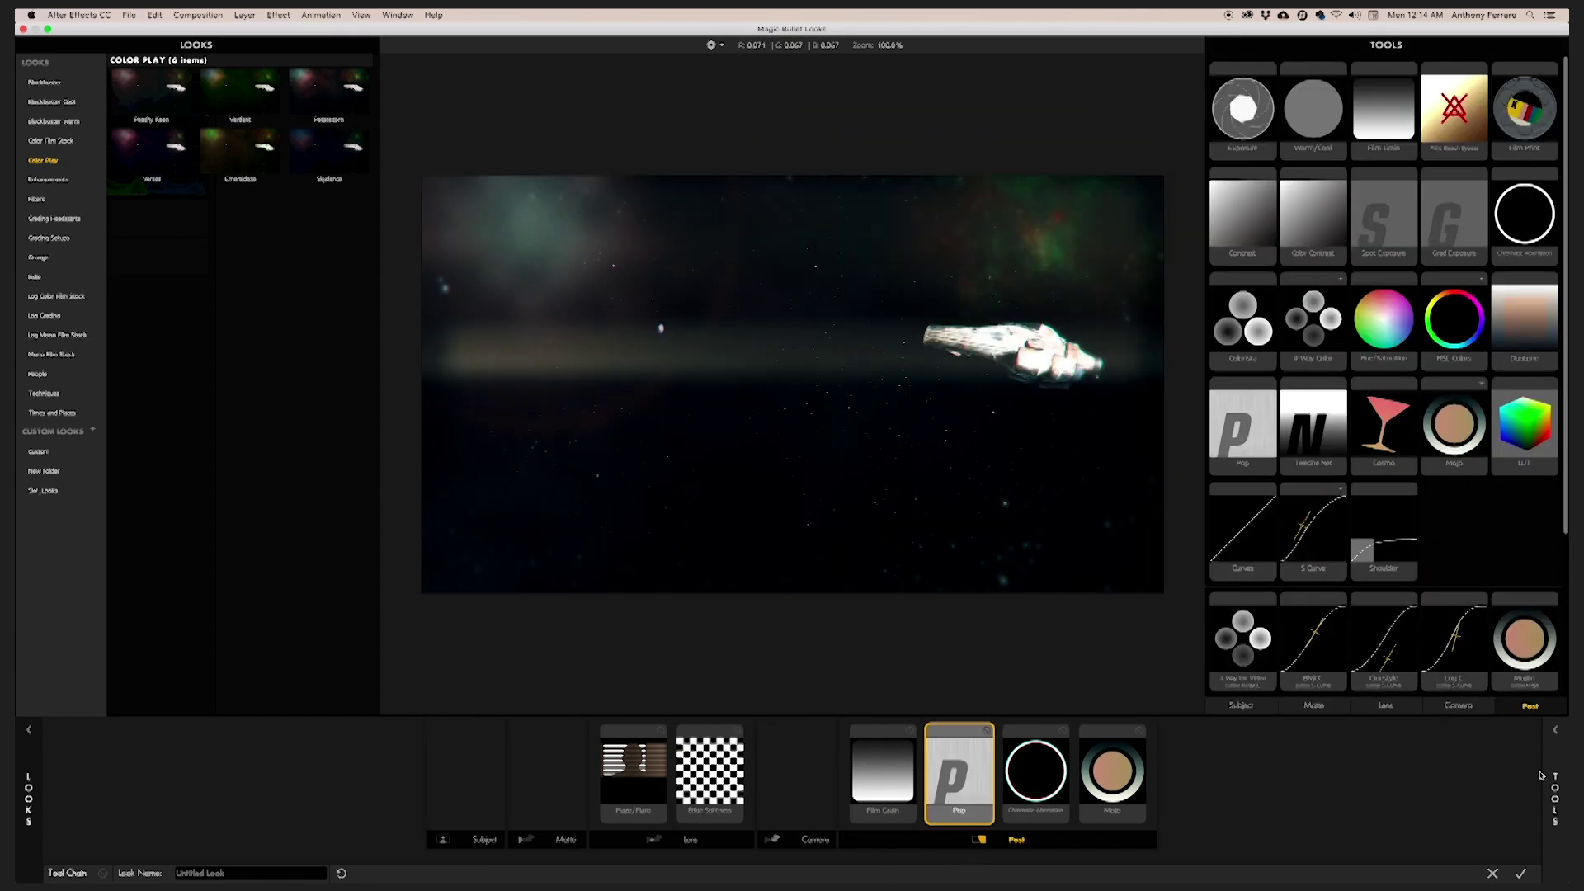
{"action": "double_click", "coordinate": [1538, 655]}
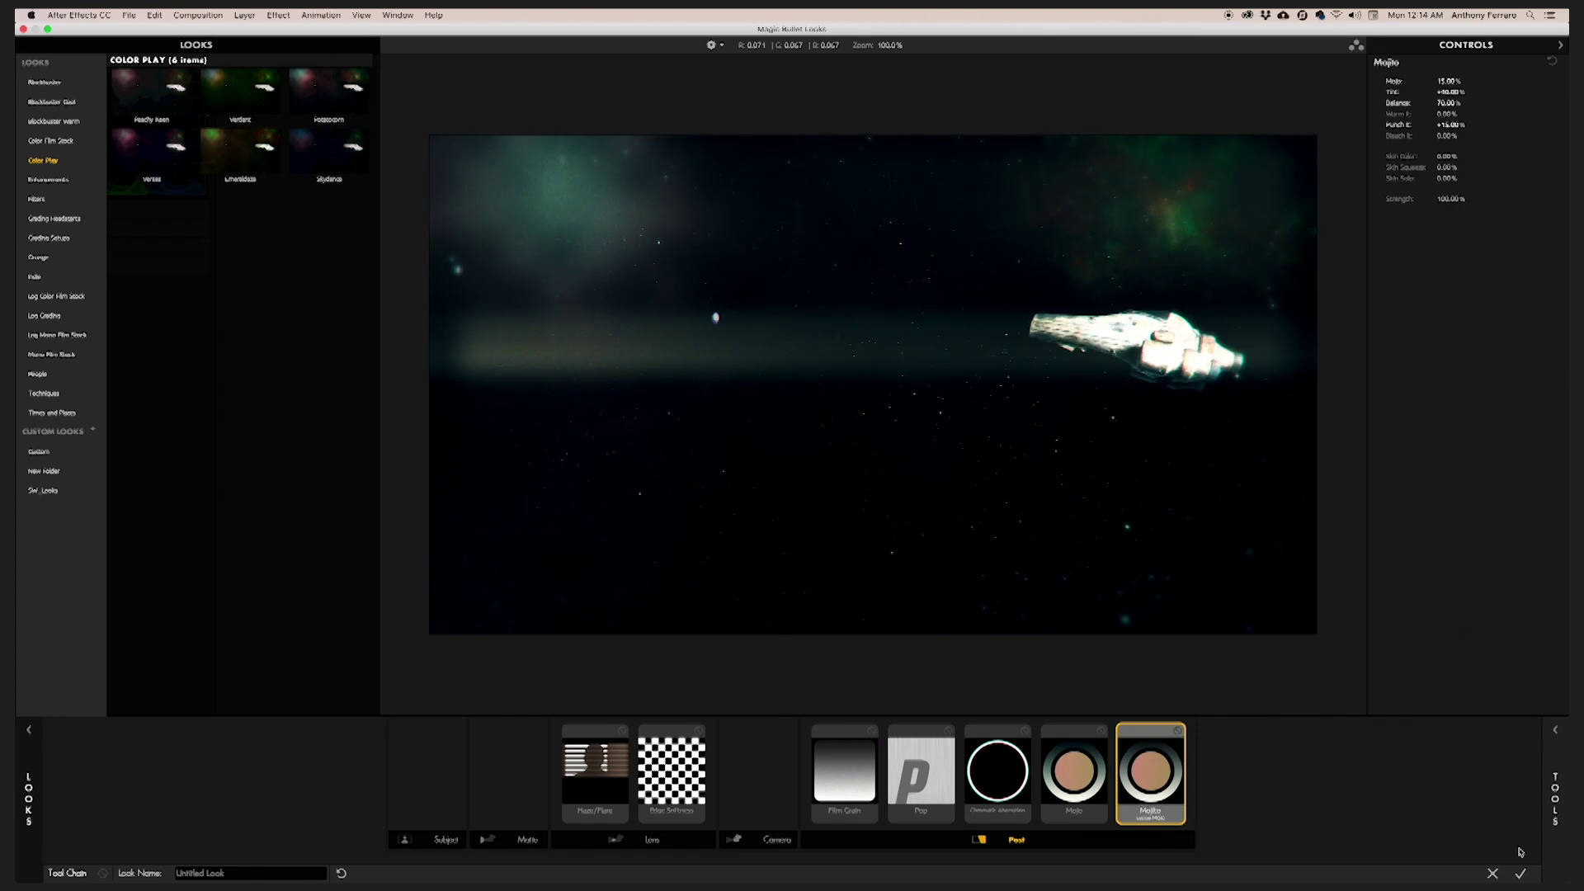
{"action": "left_click", "coordinate": [1525, 876]}
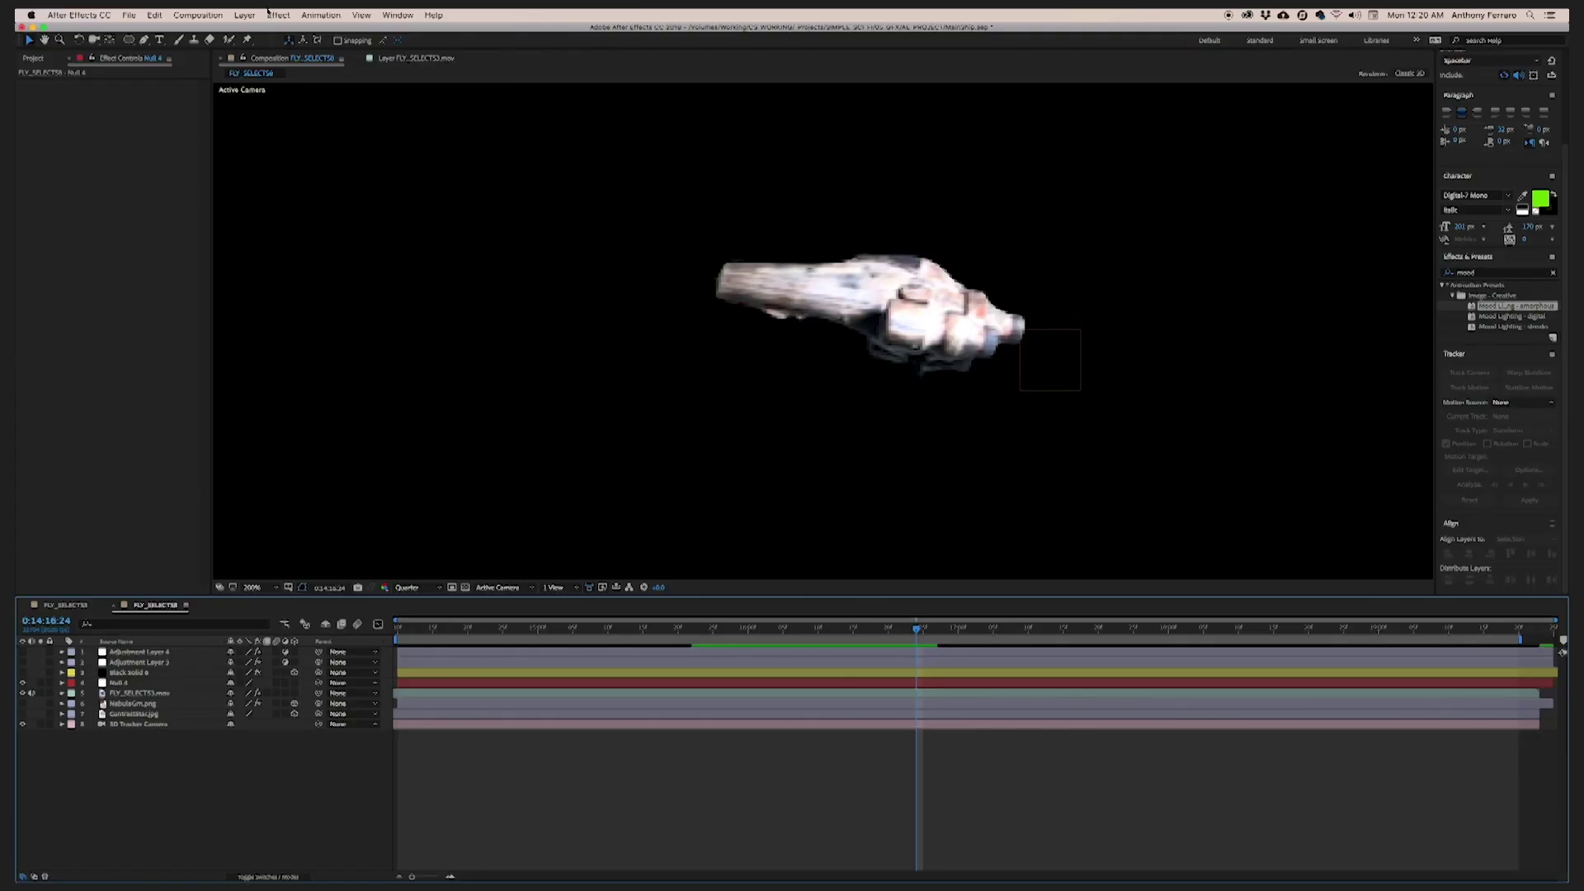
Create a new black solid in the FLY_SELECTS8 composition for the engine flare
{"action": "left_click", "coordinate": [244, 15]}
{"action": "mouse_move", "coordinate": [272, 29]}
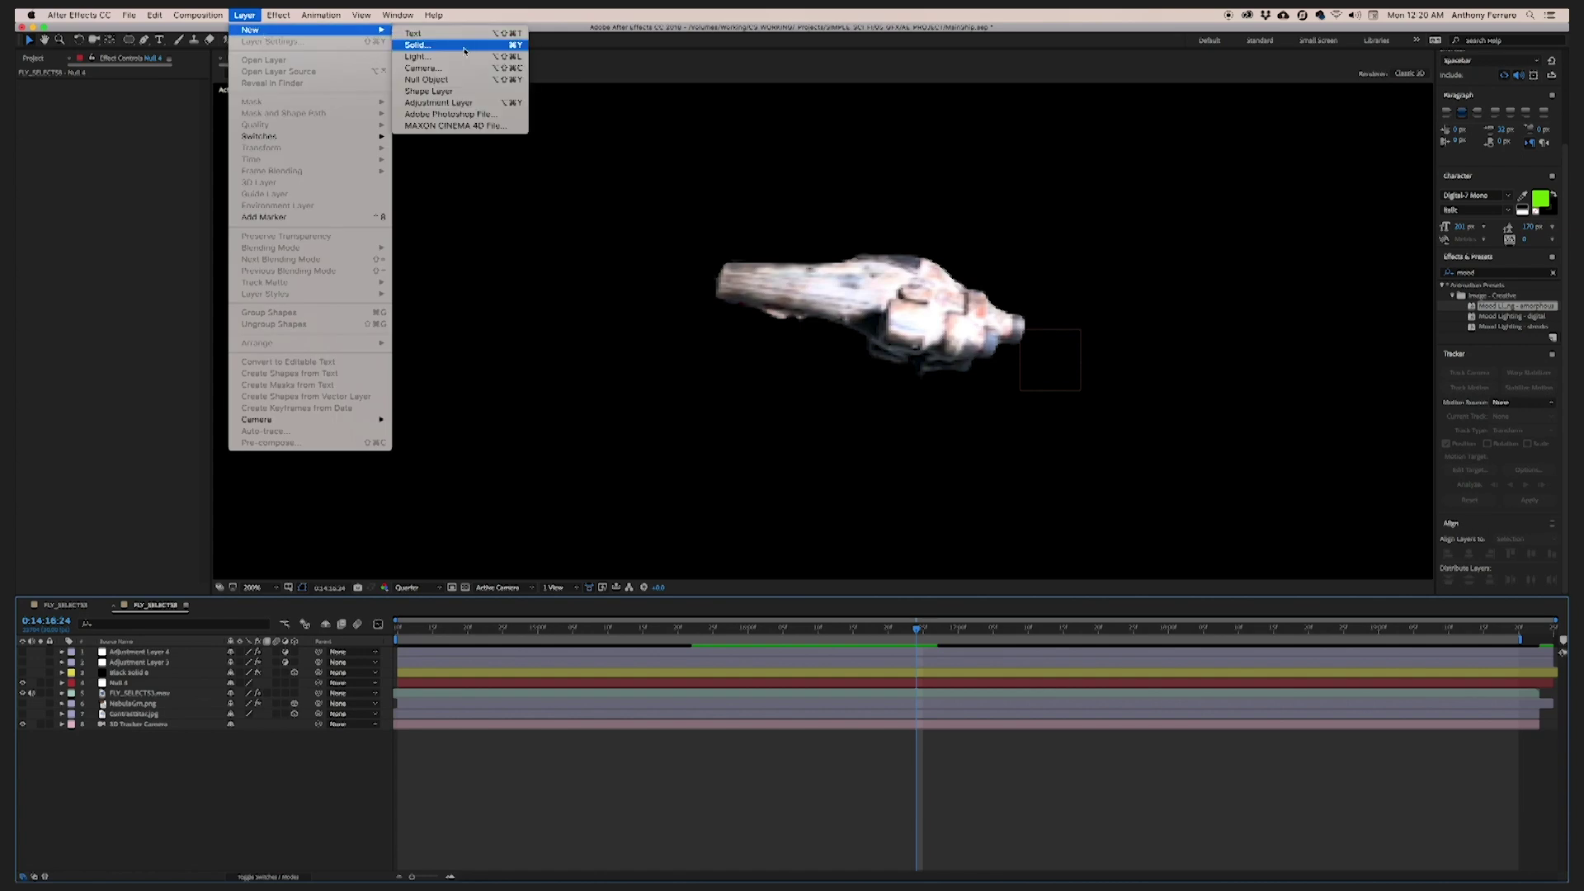
{"action": "left_click", "coordinate": [425, 41]}
{"action": "left_click", "coordinate": [890, 565]}
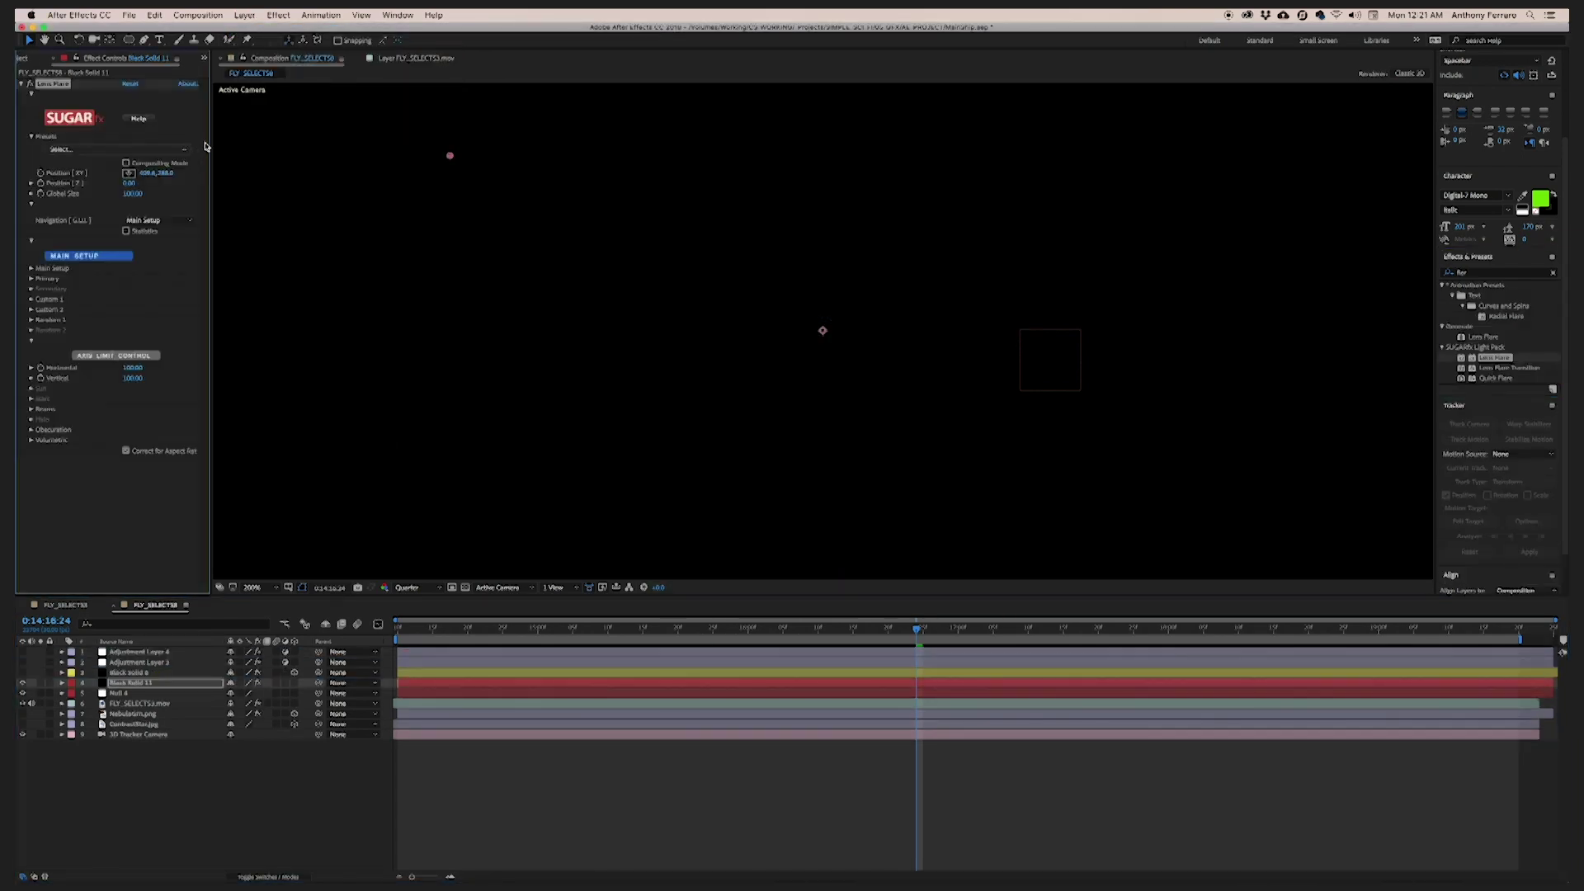
Choose the Lens Flare 10 preset for Black Solid 11 and move the flare's centre onto the engine end of the spaceship
{"action": "key", "text": "comma"}
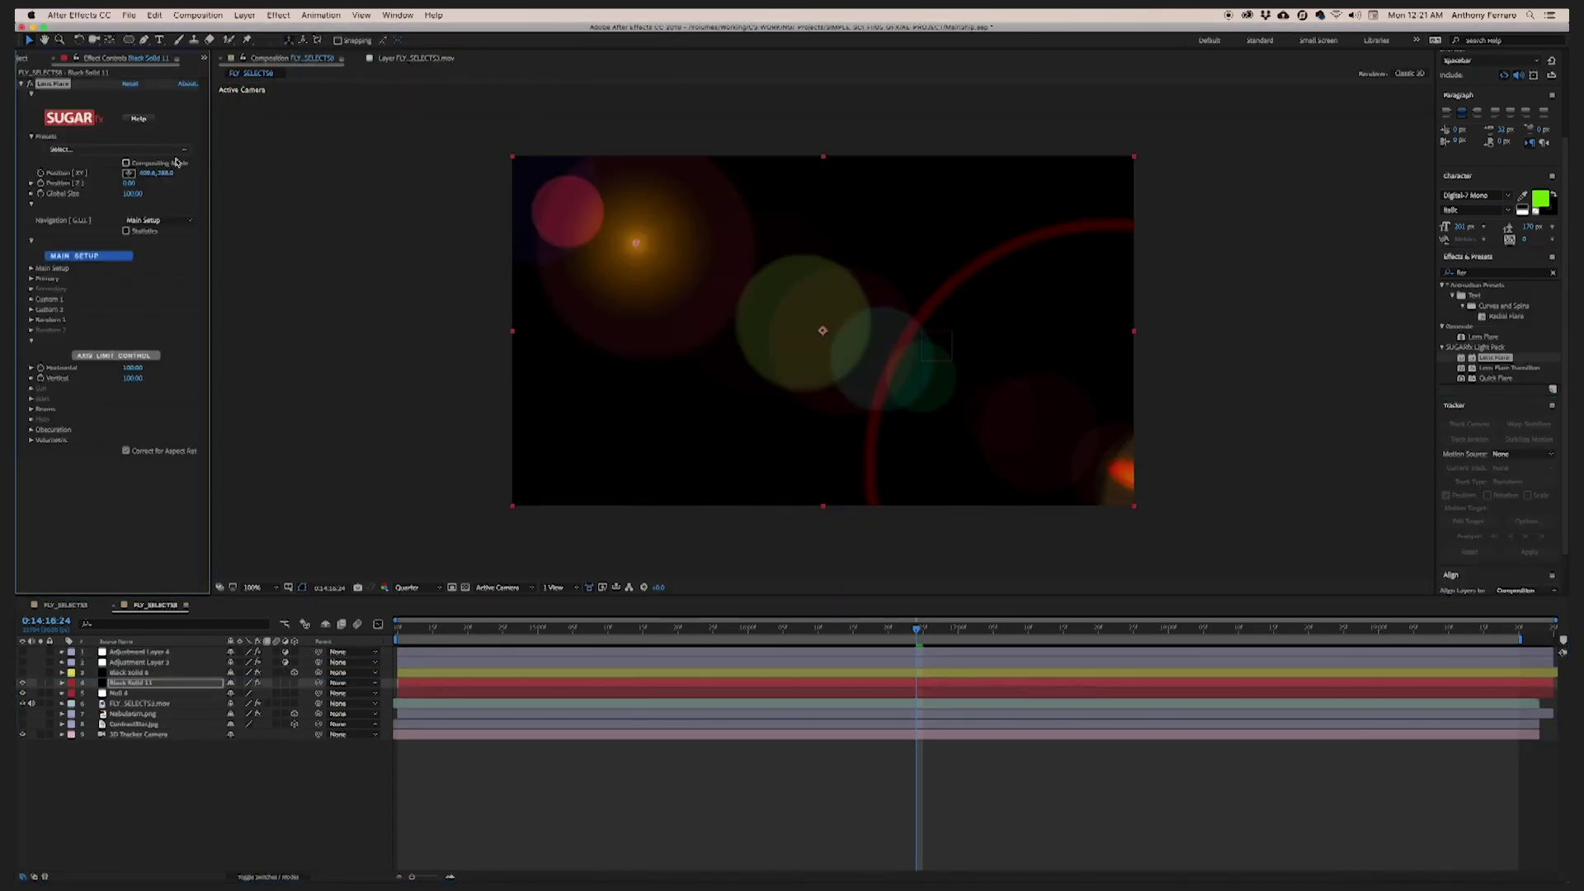
{"action": "left_click", "coordinate": [176, 150]}
{"action": "scroll", "coordinate": [177, 507], "scroll_direction": "down", "scroll_amount": 8}
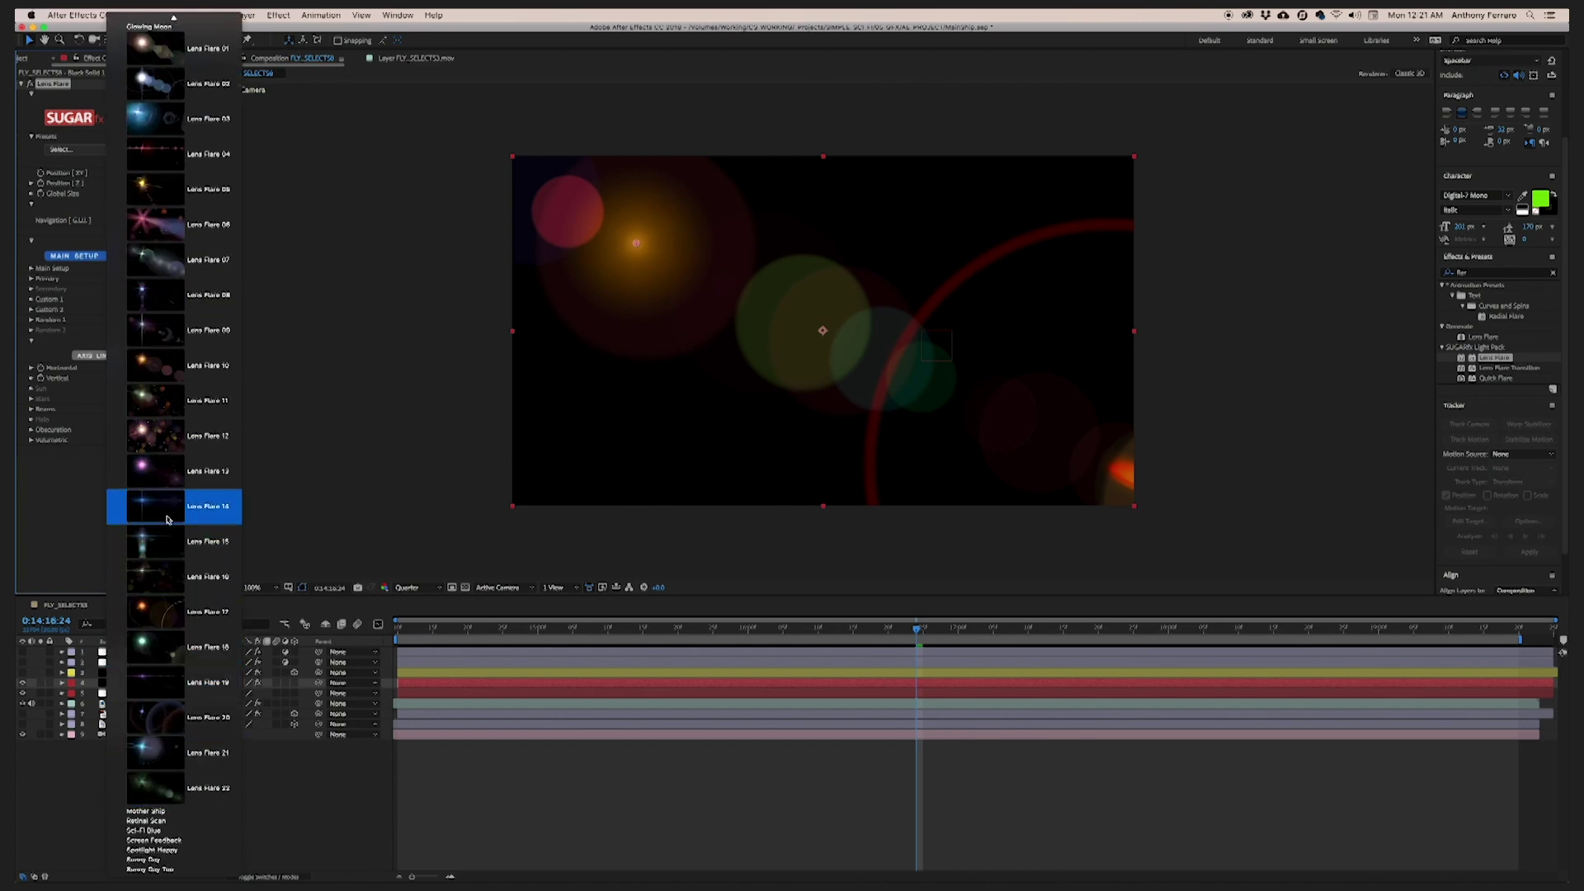
{"action": "left_click", "coordinate": [165, 375]}
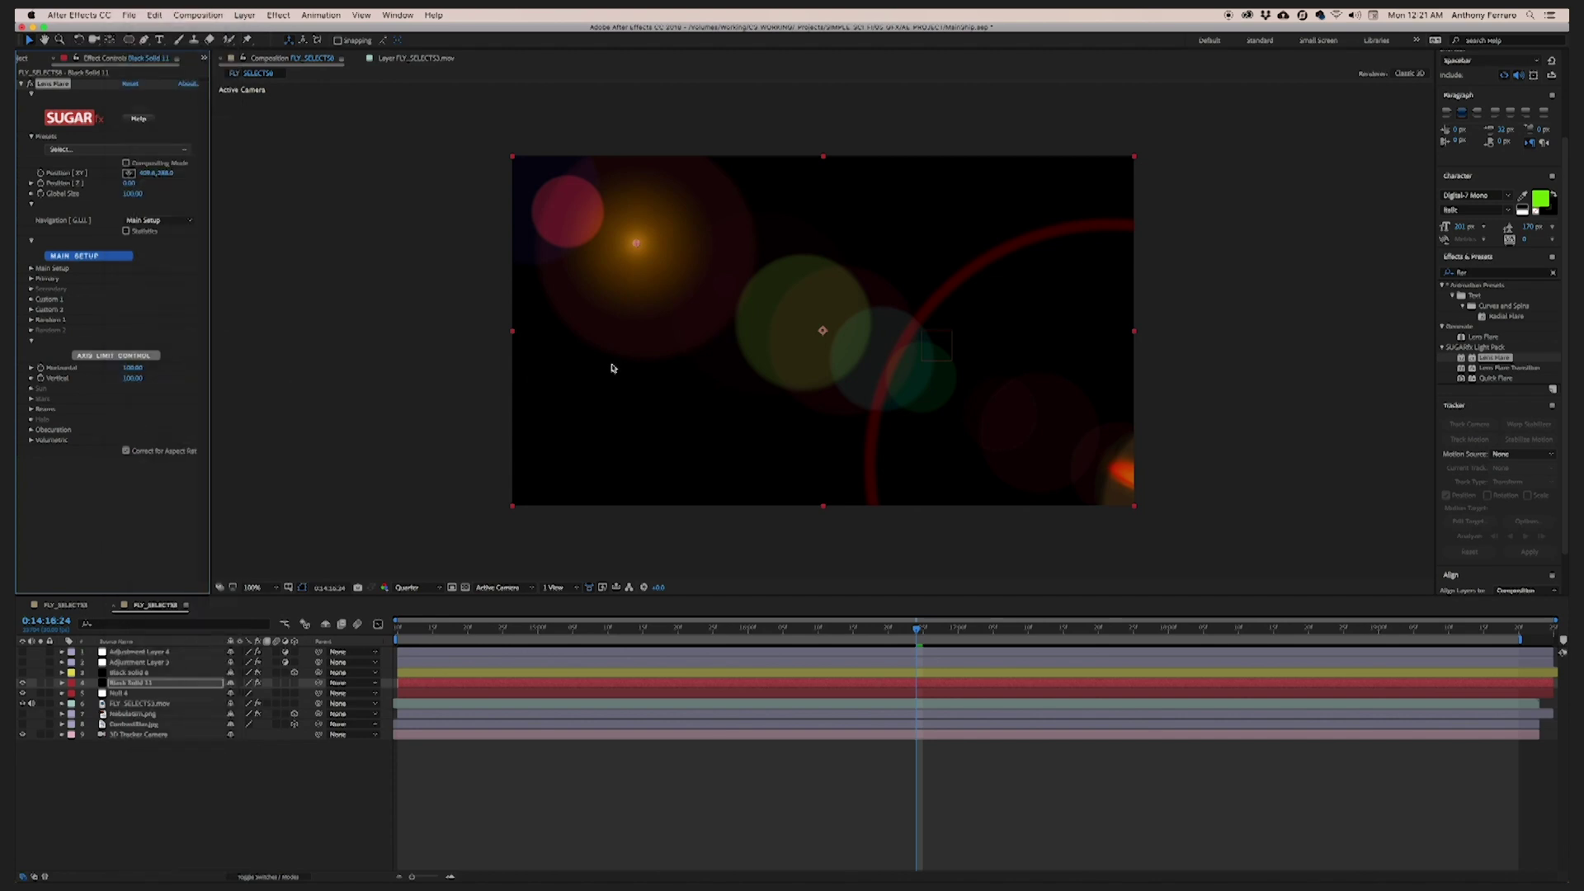
{"action": "left_click_drag", "start_coordinate": [634, 245], "coordinate": [849, 285]}
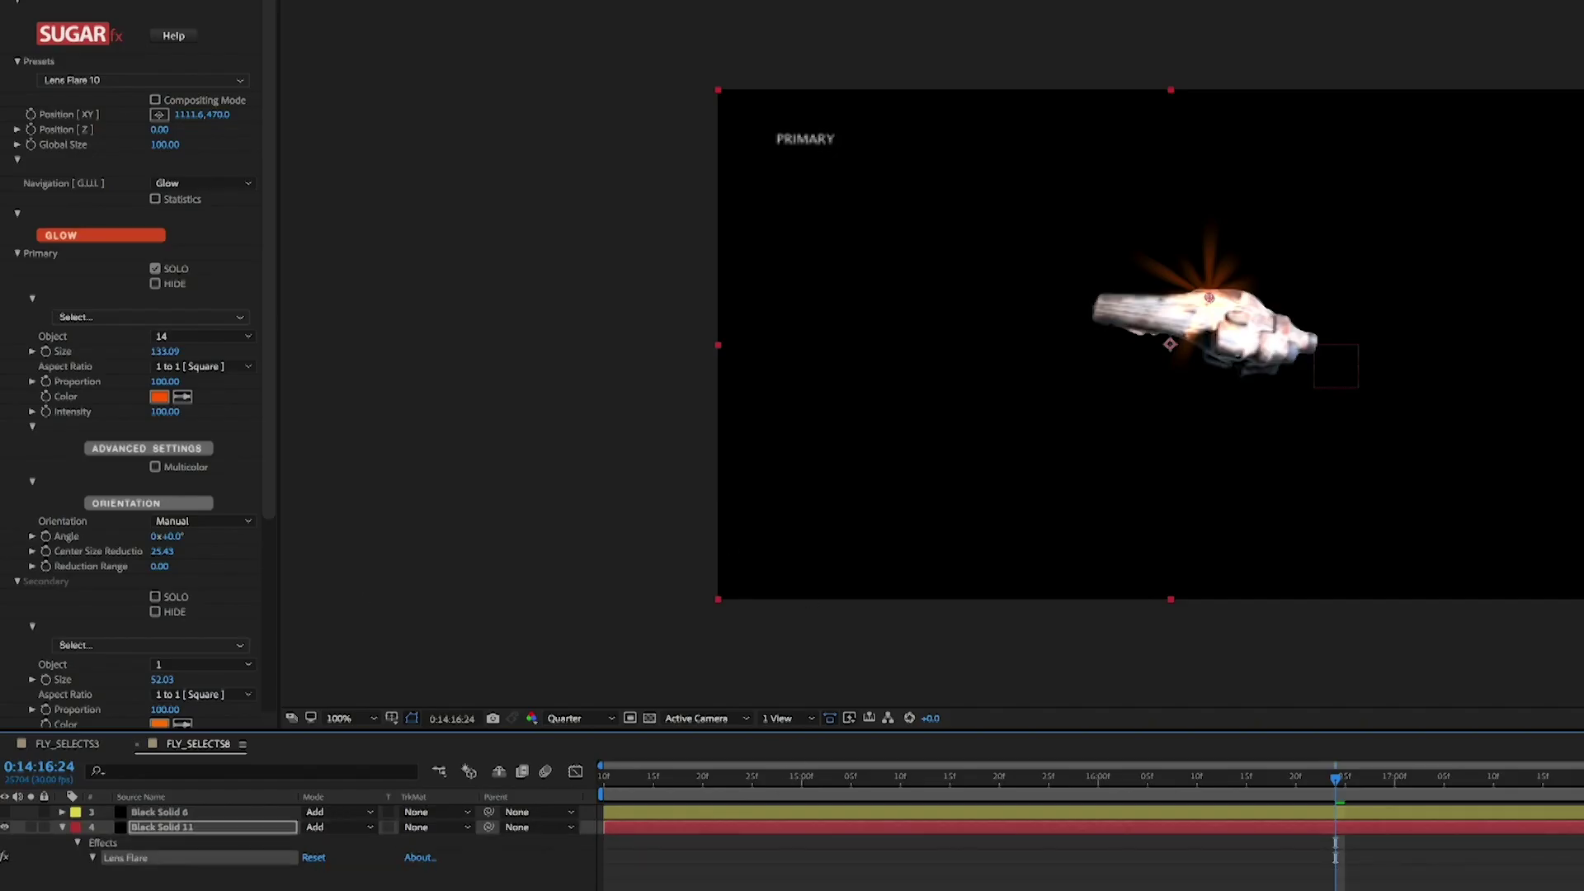
{"action": "left_click_drag", "start_coordinate": [1216, 333], "coordinate": [1321, 351]}
Keyframe the primary glow's Center Size Reduction at 32 on 0:14:14:11, about 41 on 0:14:14:18 and 28 on 0:14:14:28, varying it further along the shot
{"action": "scroll", "coordinate": [791, 850], "scroll_direction": "down", "scroll_amount": 1}
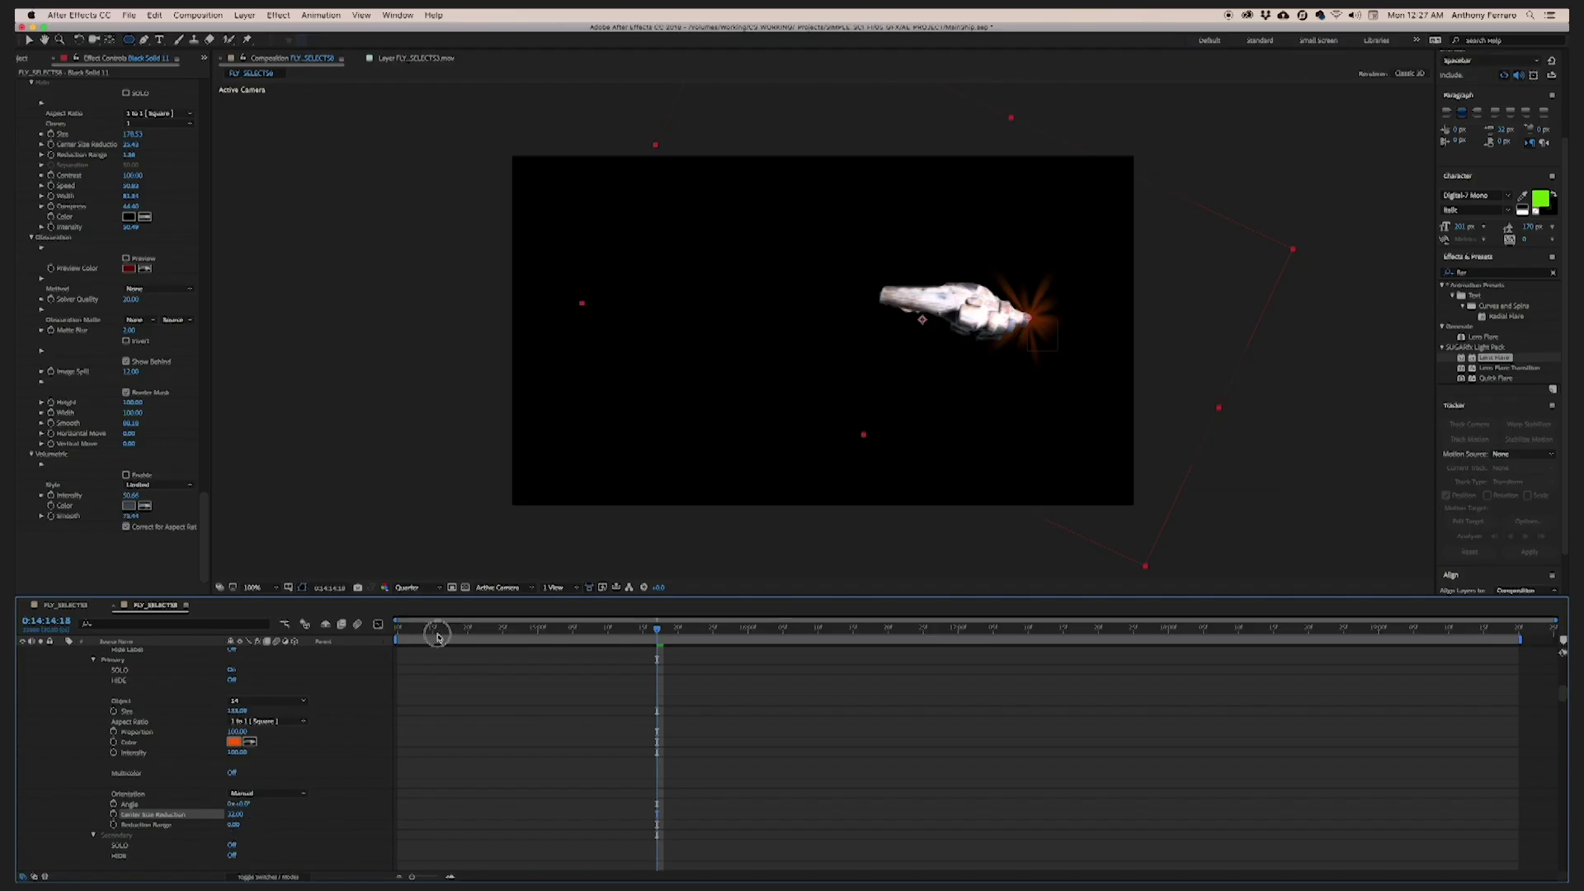
{"action": "left_click_drag", "start_coordinate": [437, 635], "coordinate": [405, 633]}
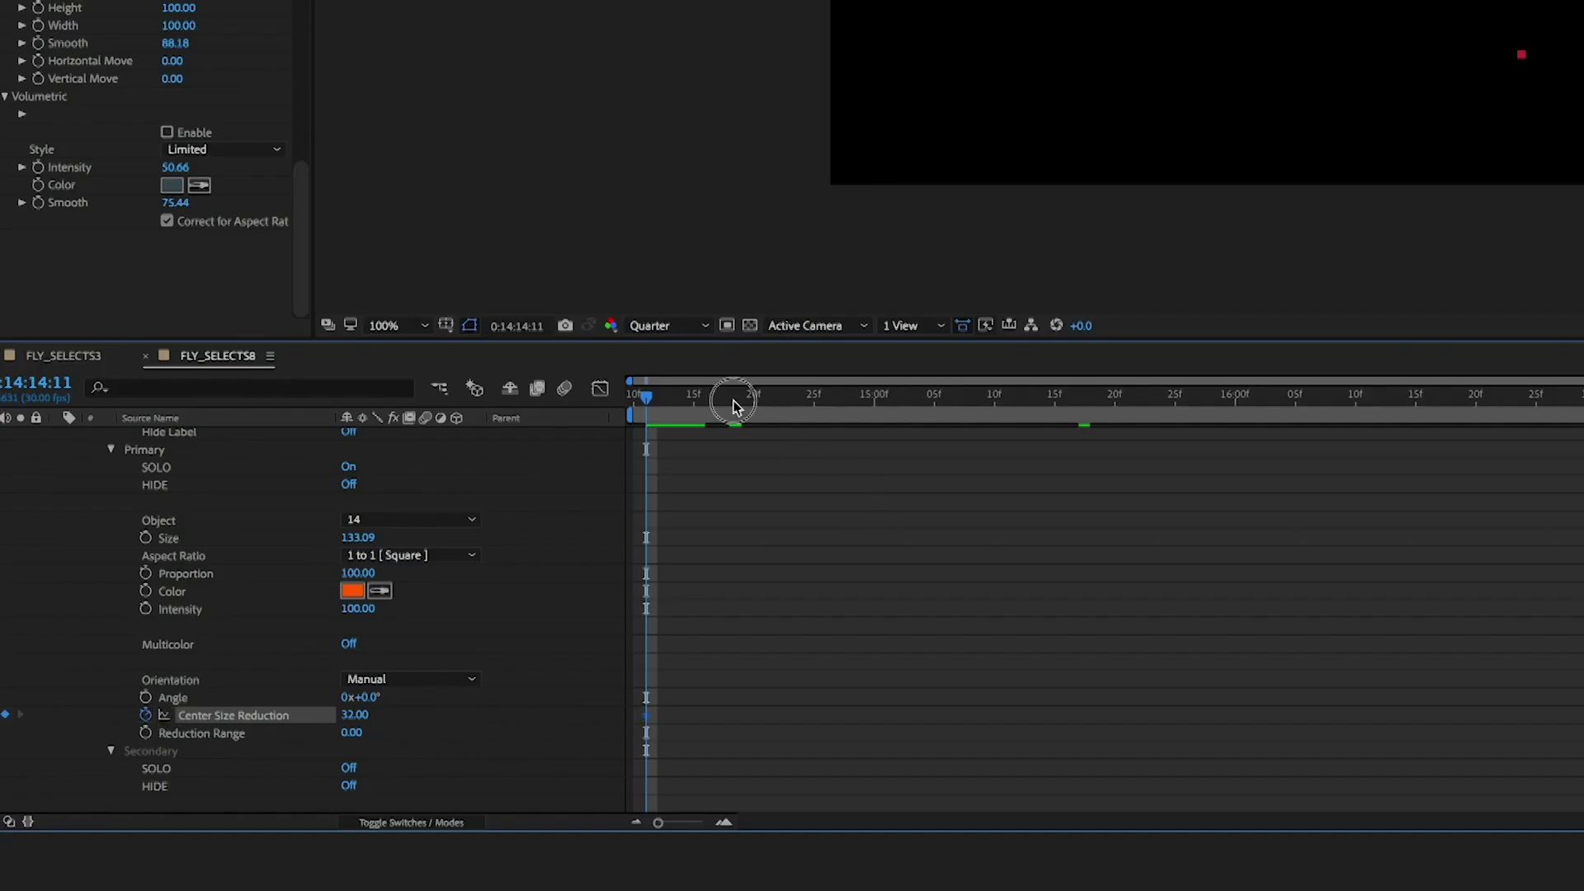
{"action": "left_click", "coordinate": [737, 406]}
{"action": "left_click_drag", "start_coordinate": [355, 716], "coordinate": [363, 719]}
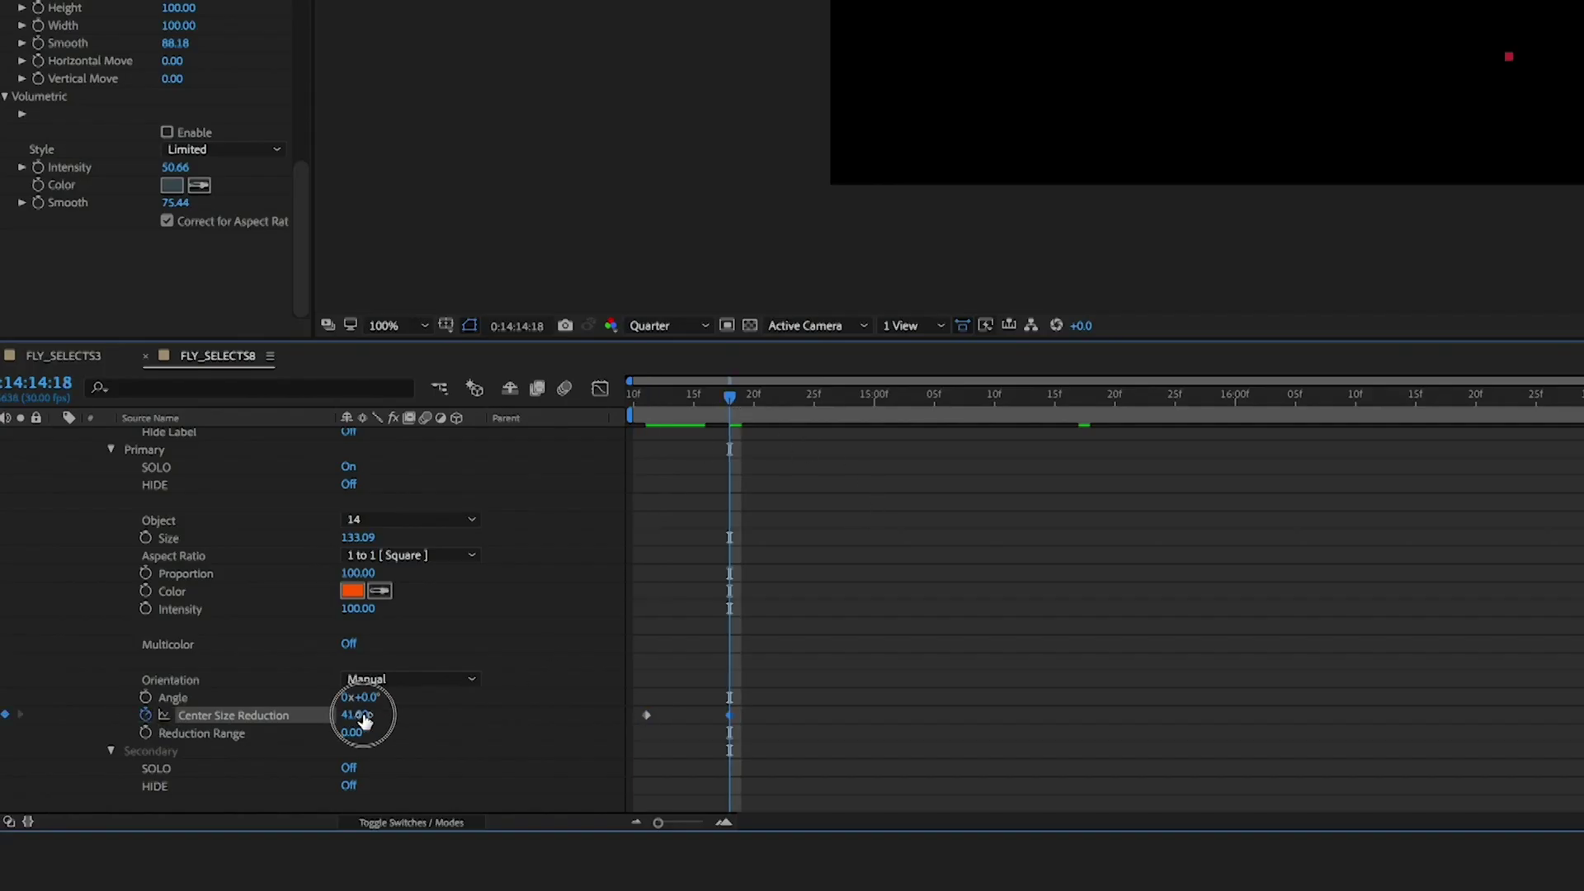
{"action": "left_click", "coordinate": [852, 408]}
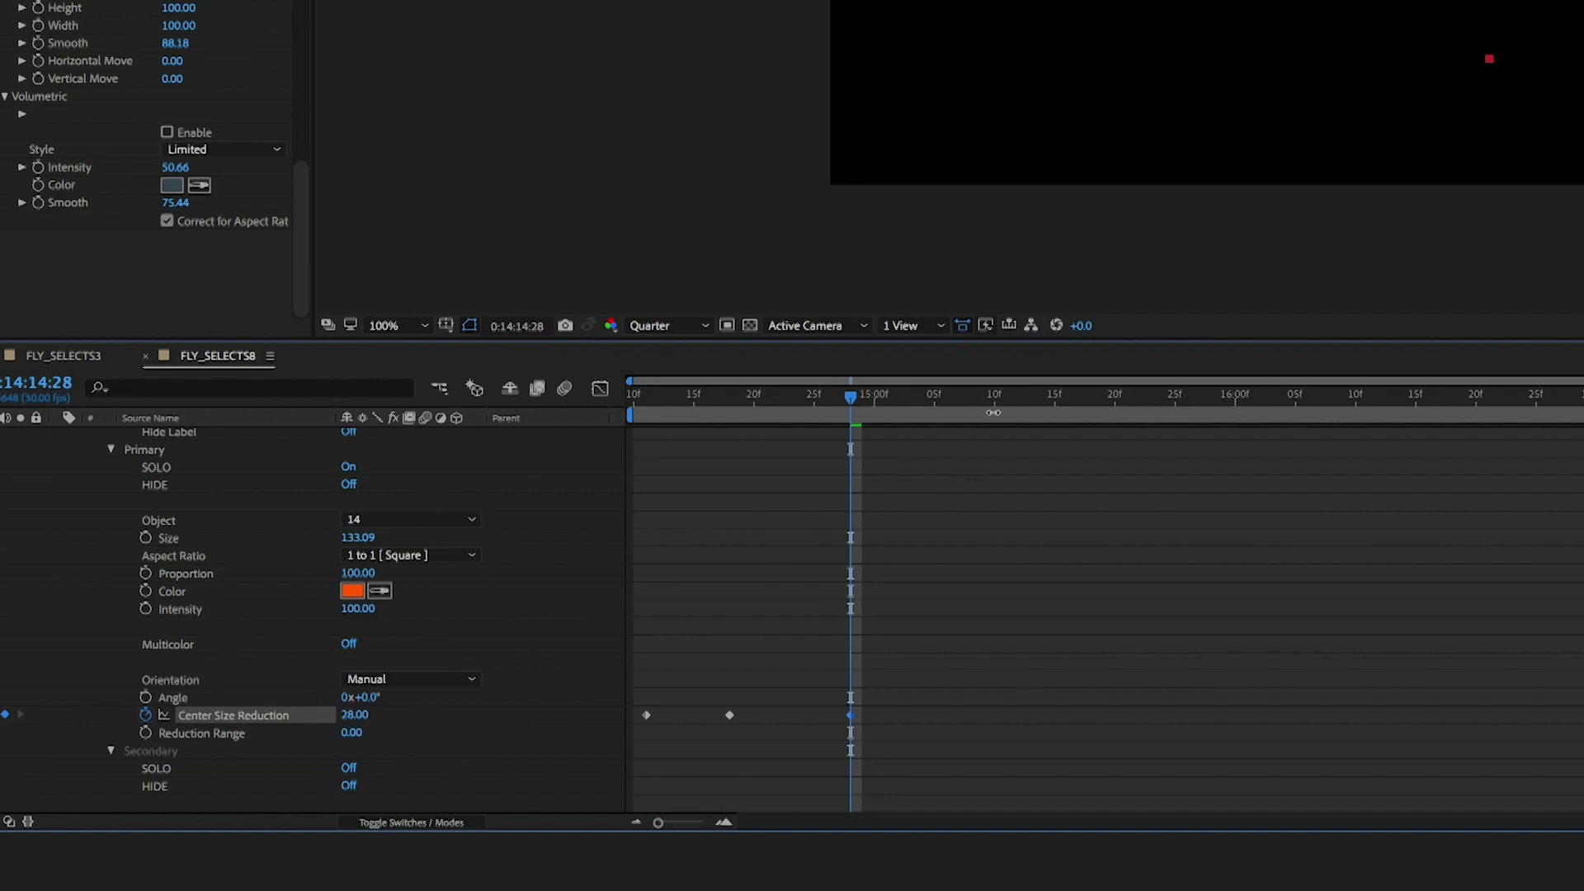
{"action": "left_click", "coordinate": [1017, 404]}
{"action": "left_click_drag", "start_coordinate": [350, 723], "coordinate": [360, 721]}
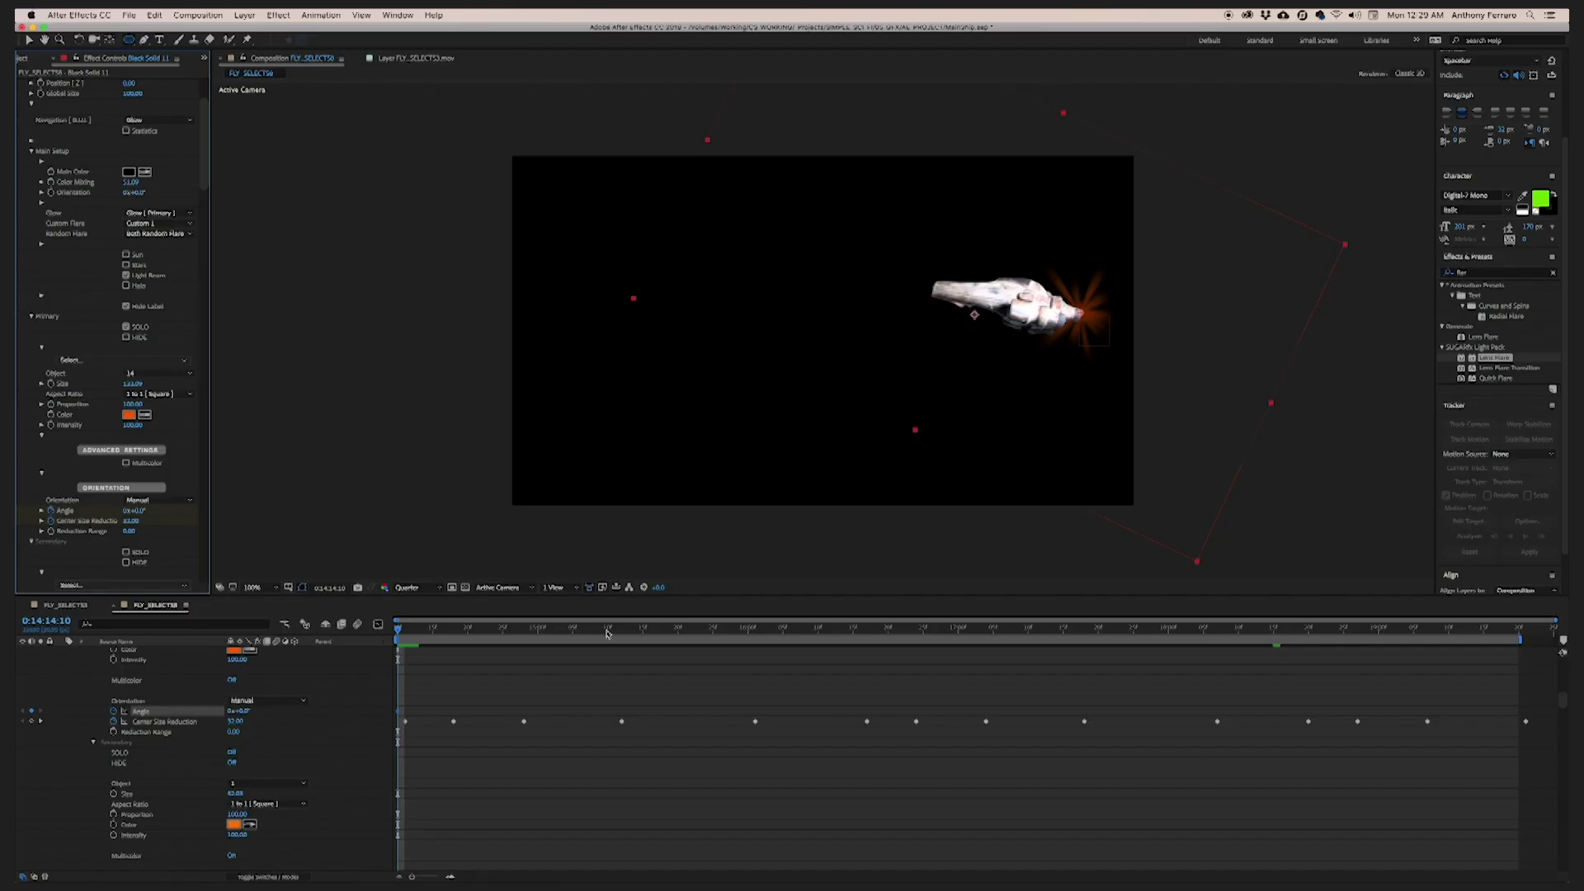
Rotate the primary glow's Angle with a second keyframe, move that keyframe to the shot's end and preview the animation from the start
{"action": "left_click", "coordinate": [1233, 633]}
{"action": "left_click_drag", "start_coordinate": [134, 511], "coordinate": [891, 616]}
{"action": "left_click_drag", "start_coordinate": [1233, 711], "coordinate": [1522, 718]}
{"action": "left_click_drag", "start_coordinate": [1262, 632], "coordinate": [353, 634]}
{"action": "key", "text": "space"}
{"action": "scroll", "coordinate": [324, 709], "scroll_direction": "up", "scroll_amount": 1}
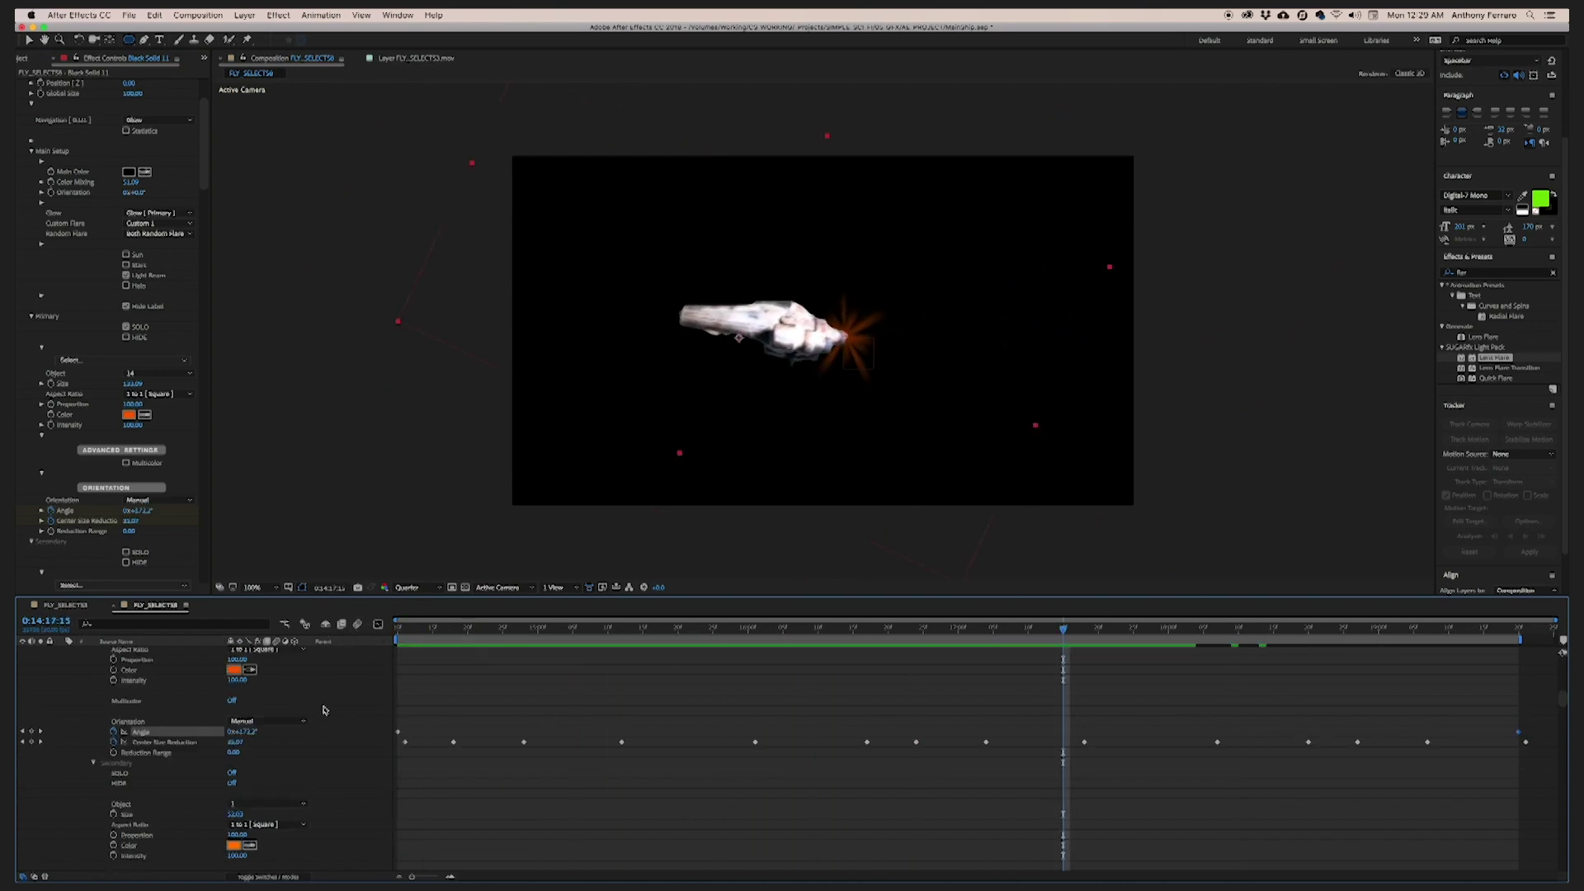